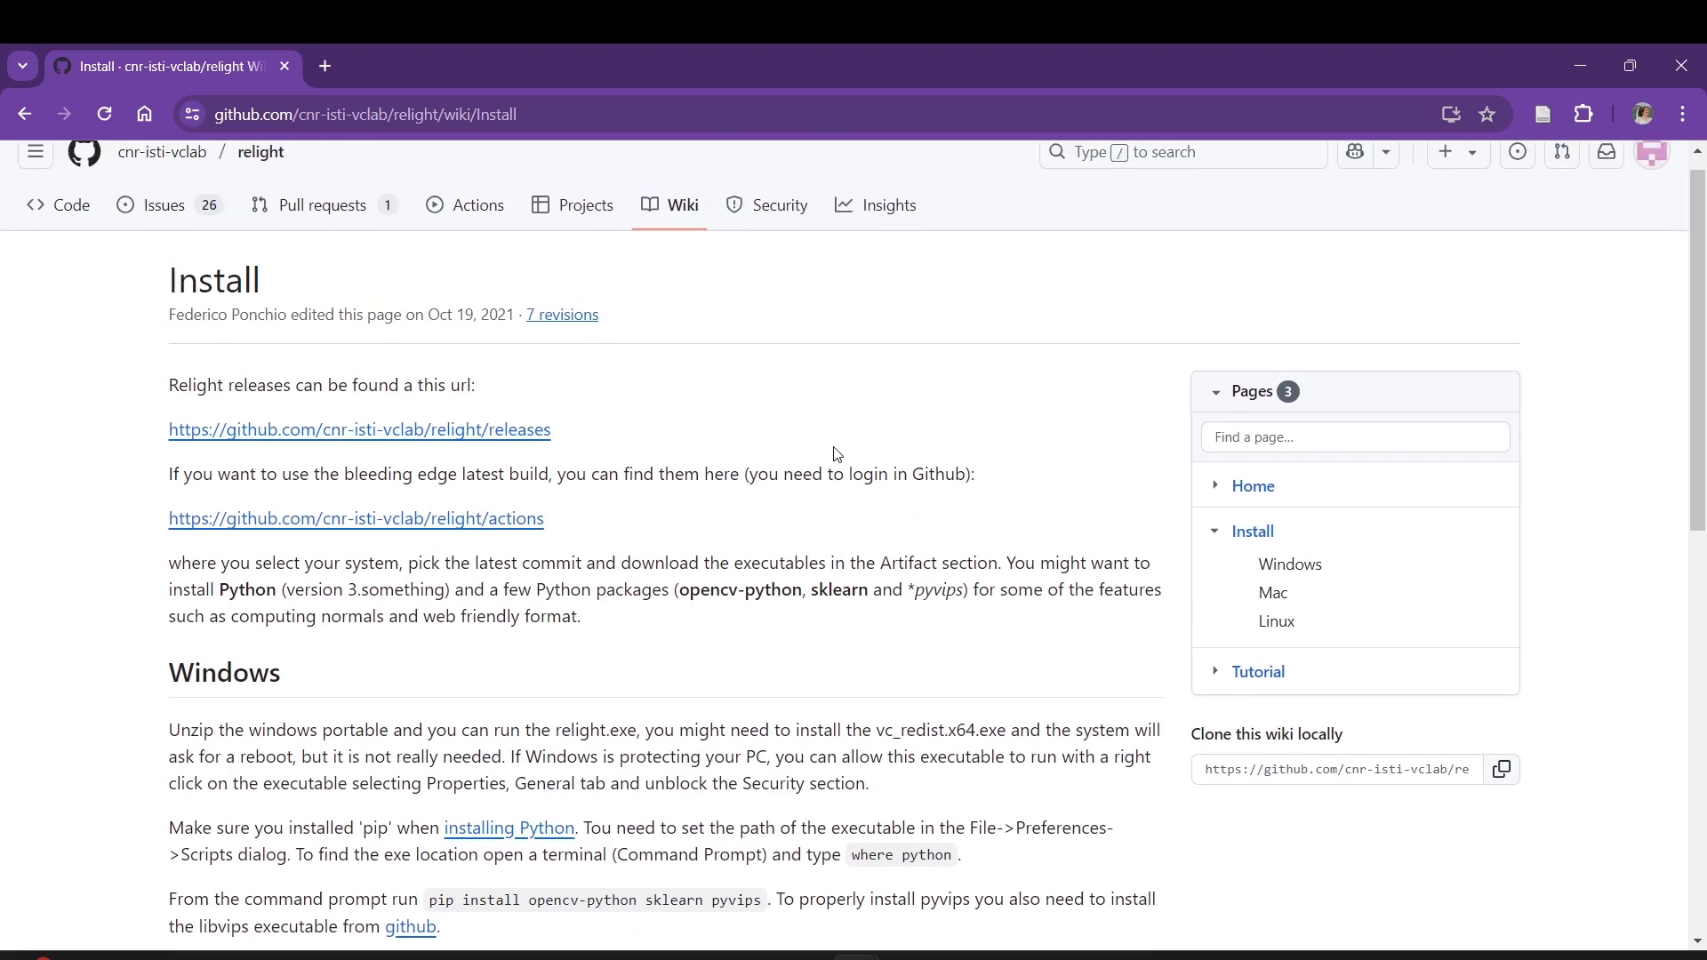
Examine the Install page of the Relight wiki, including the release links and the Windows, Mac and Linux instructions
scroll(836, 455, down, 1)
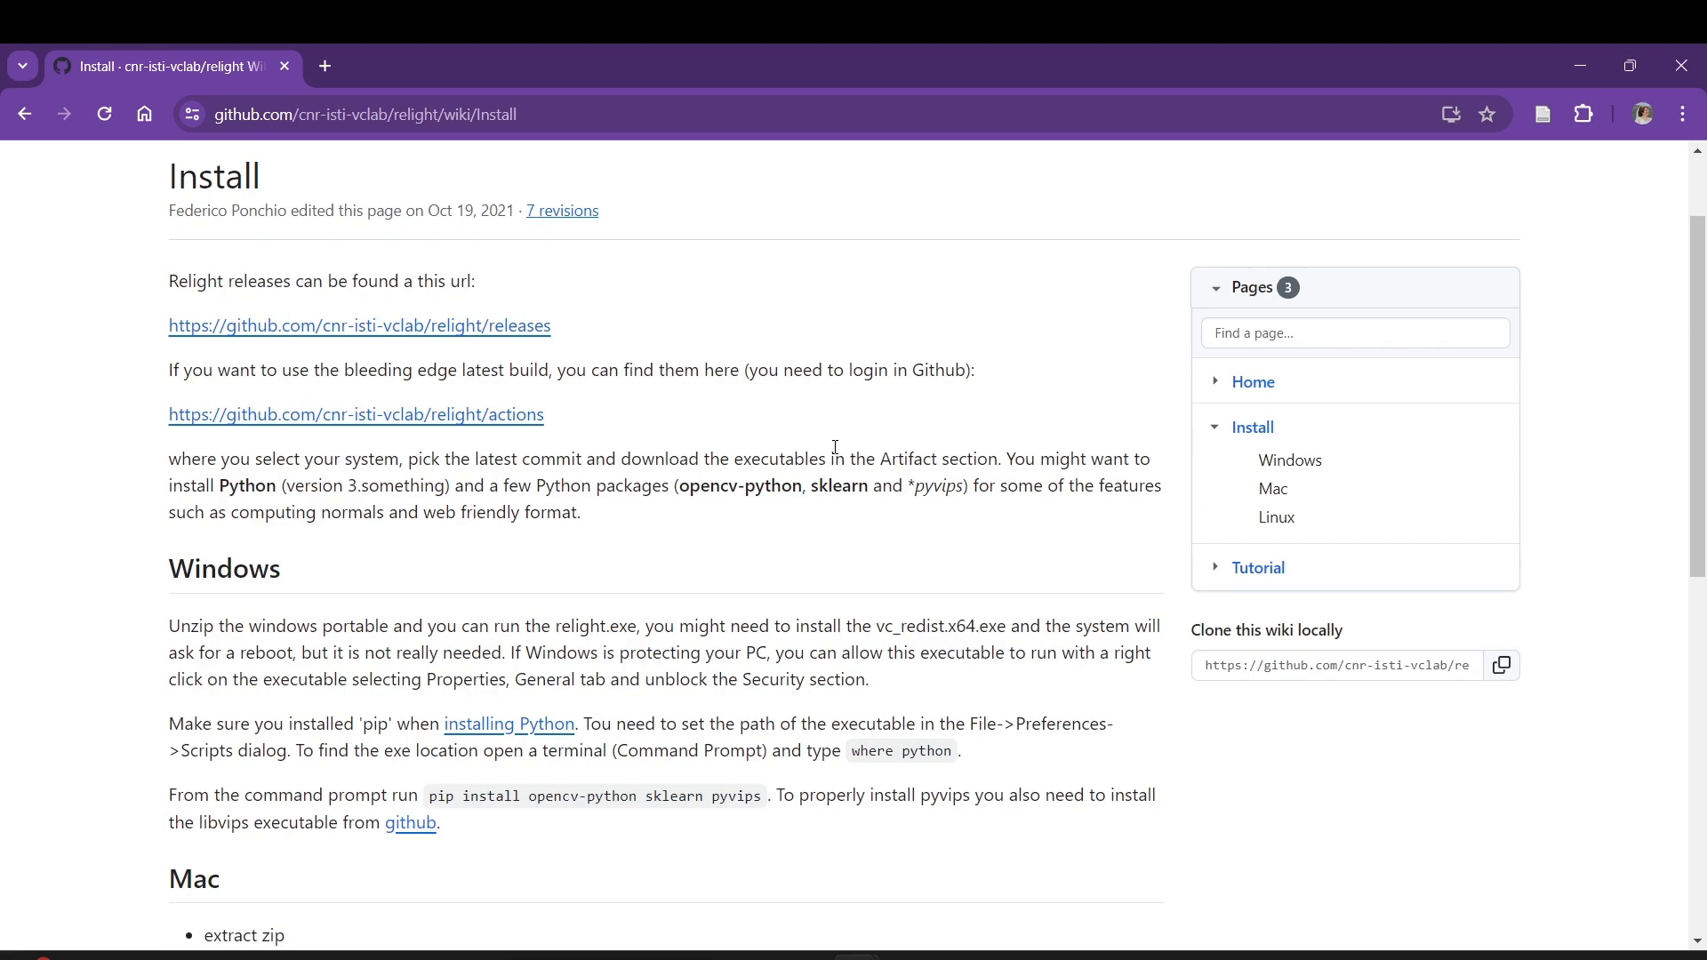
scroll(835, 447, down, 4)
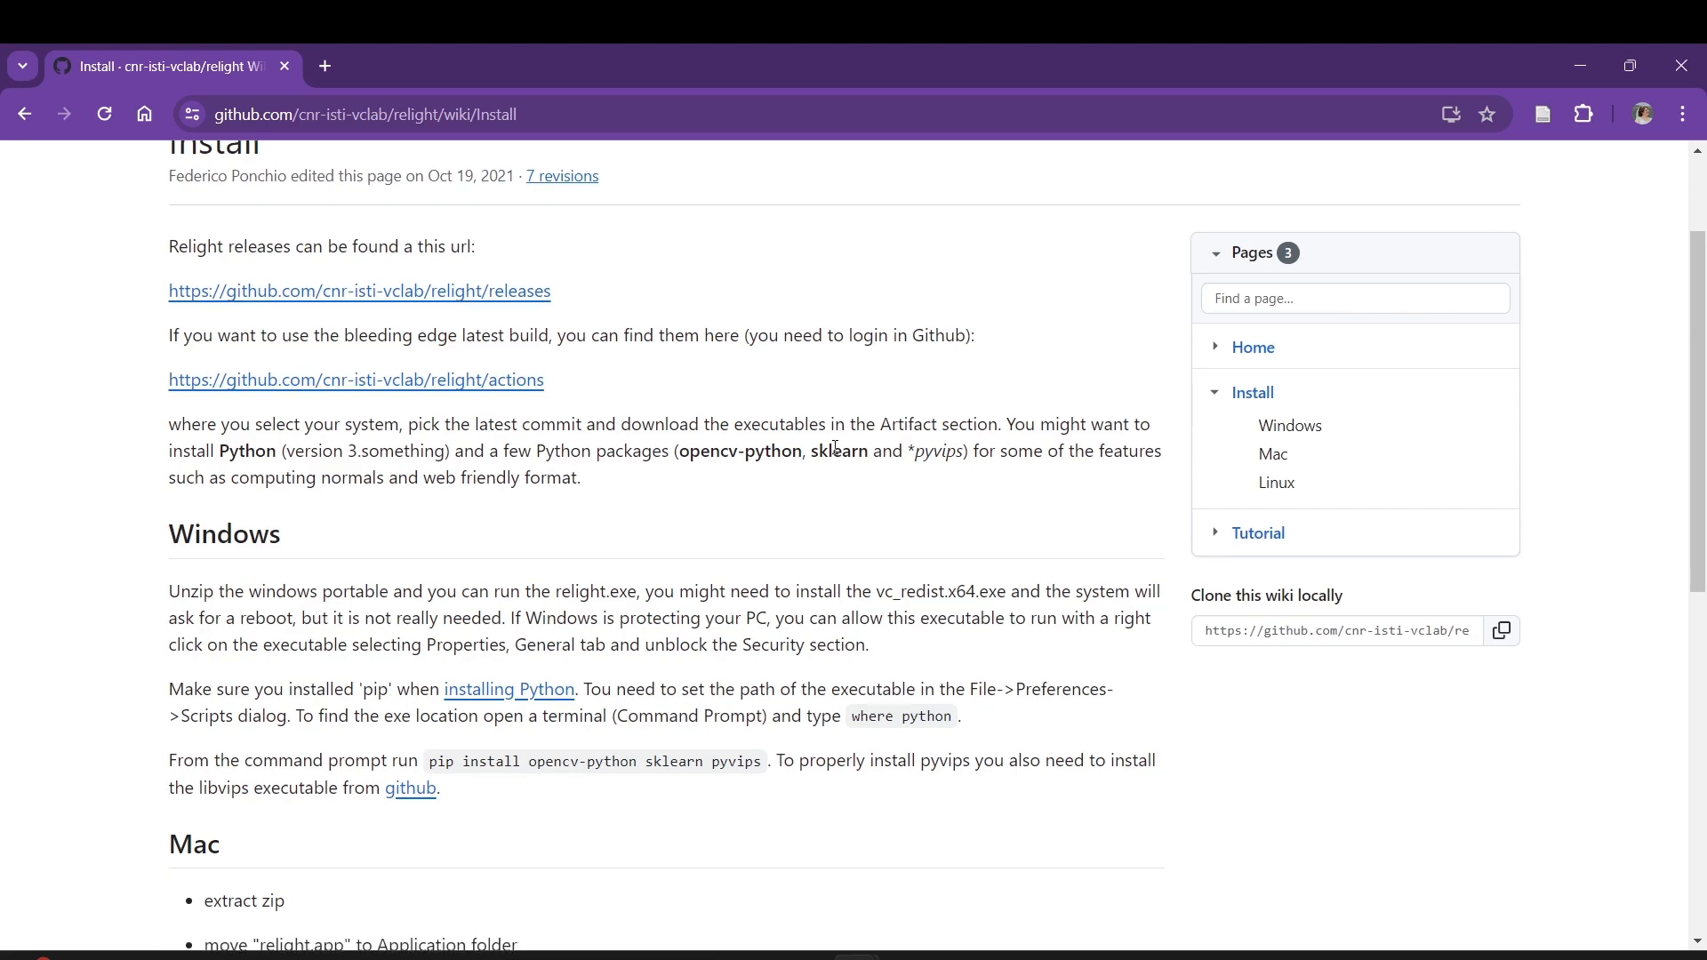
scroll(837, 455, down, 5)
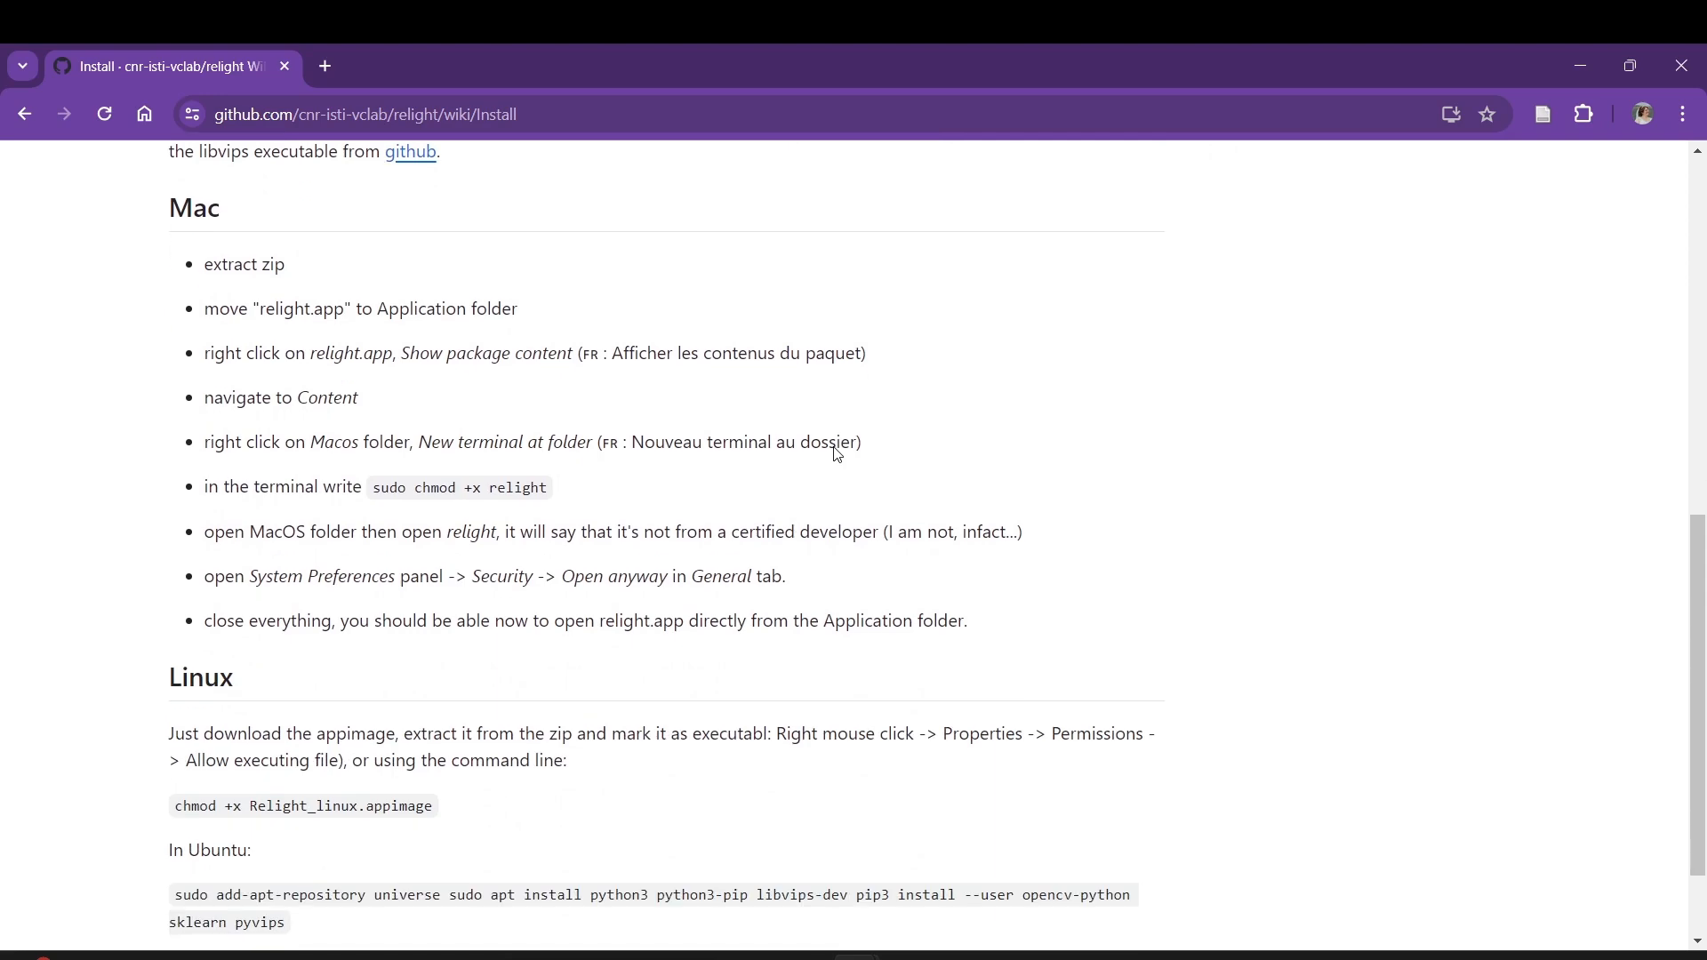
scroll(836, 455, up, 7)
scroll(836, 454, up, 3)
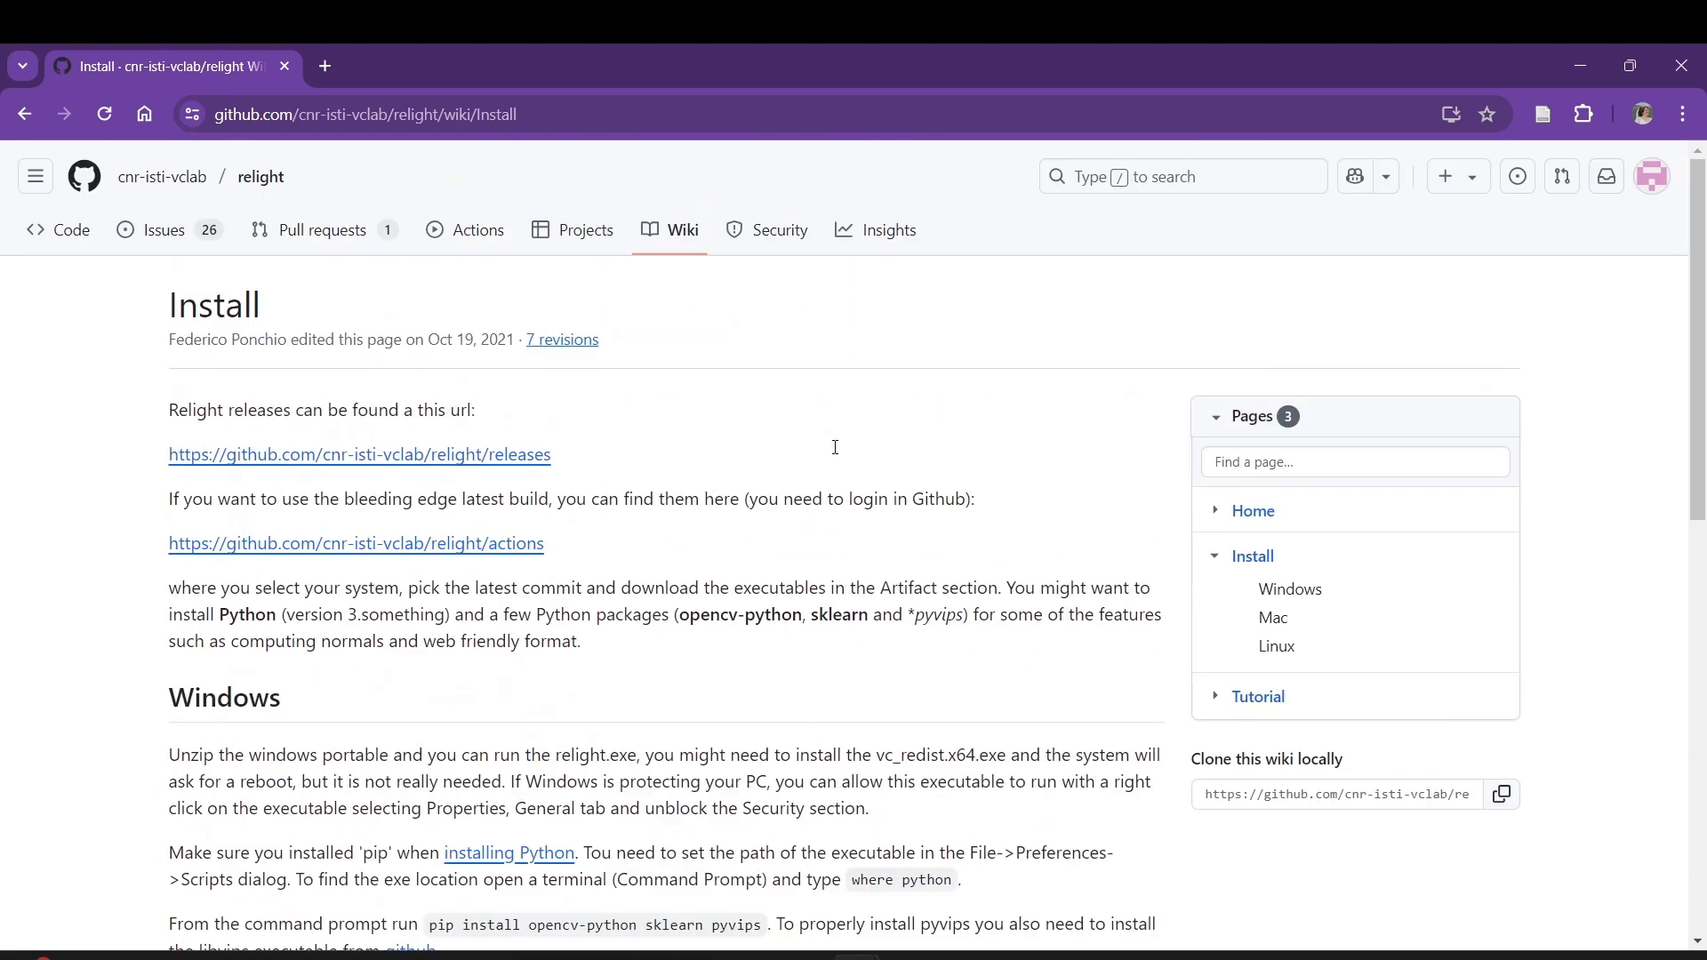
scroll(836, 455, down, 3)
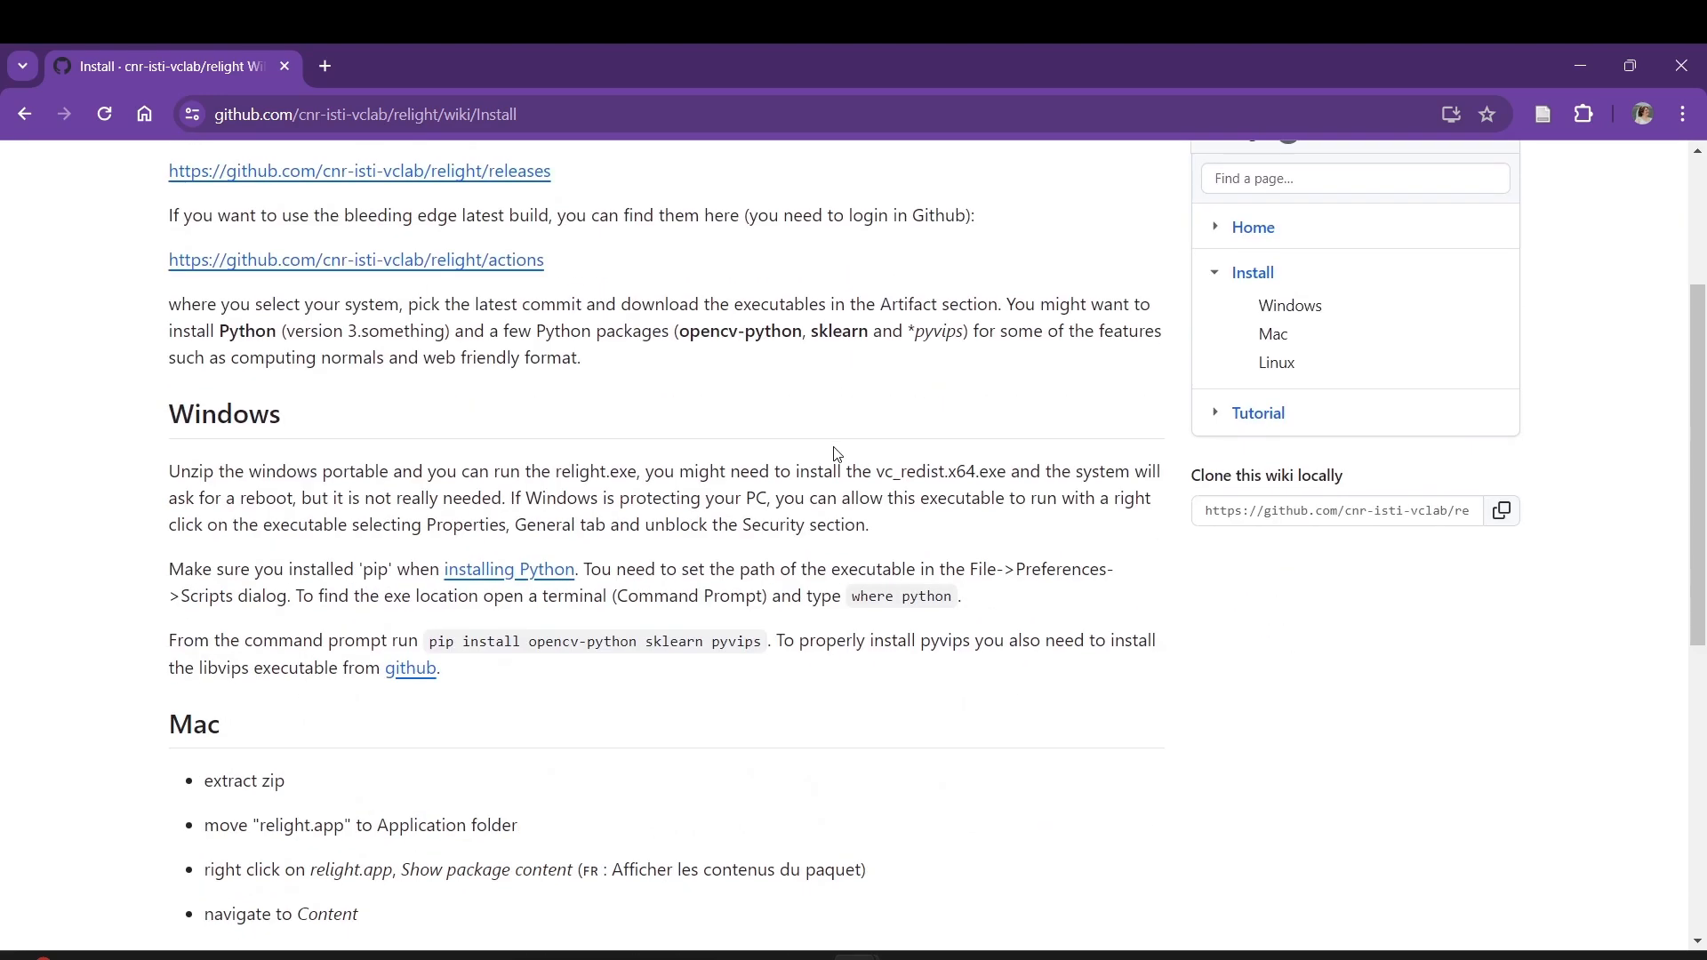
scroll(835, 453, down, 1)
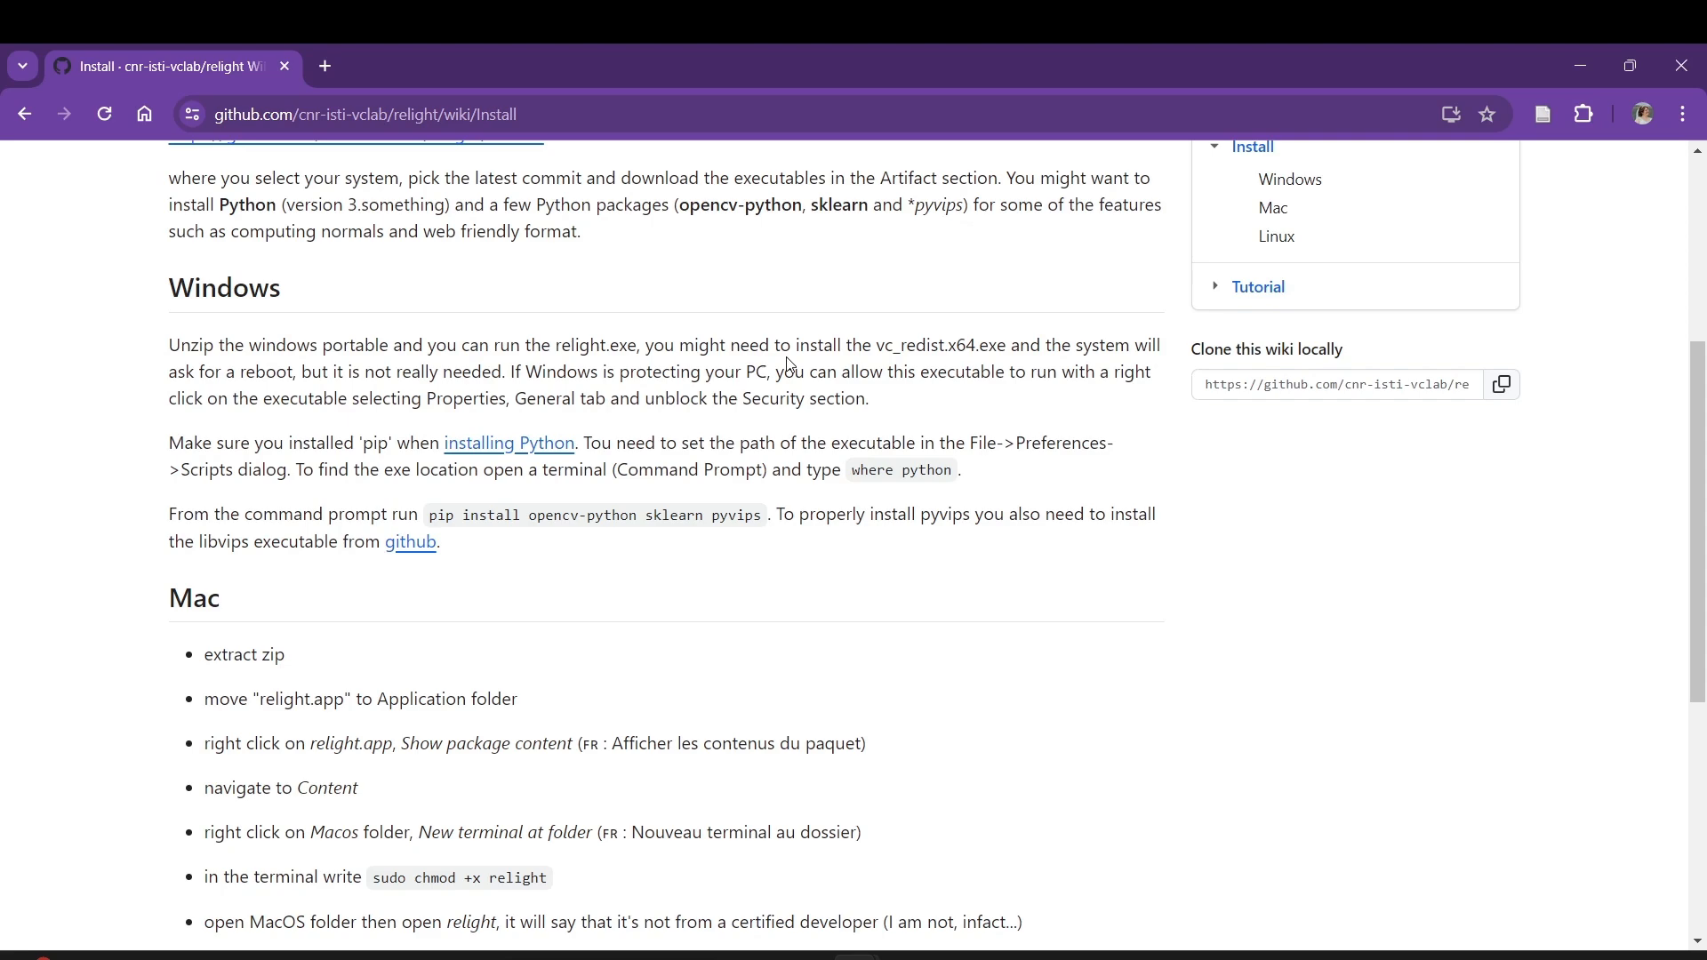
scroll(787, 365, up, 3)
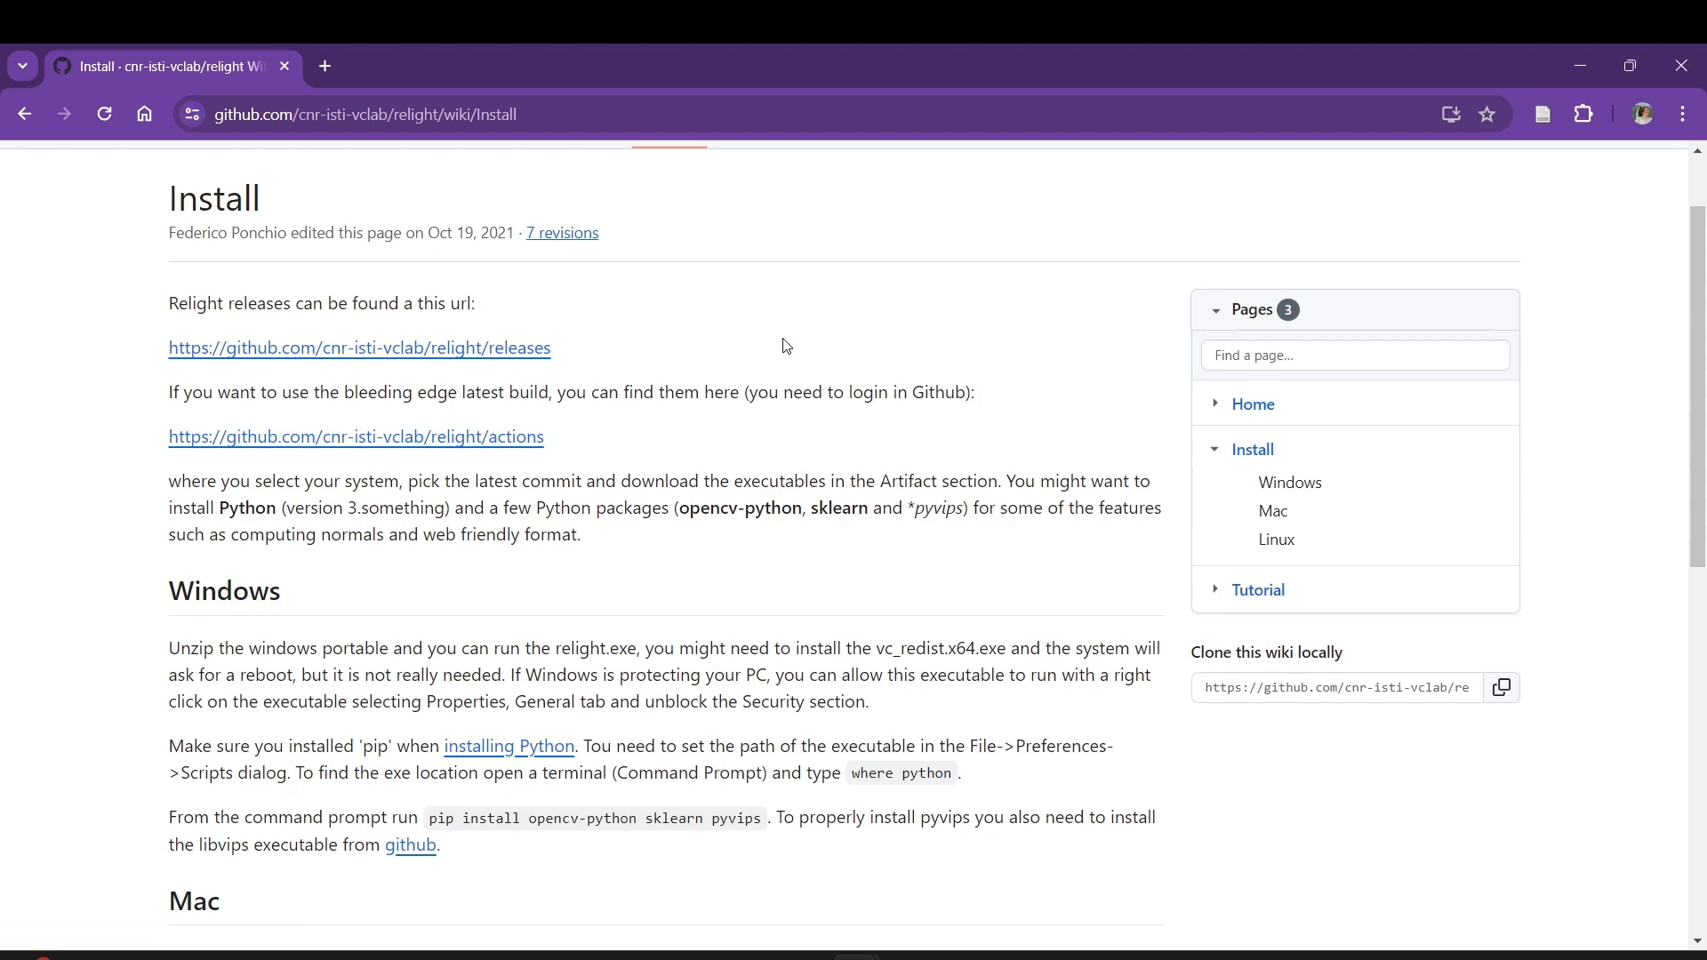
Switch to the File Explorer window showing the camera's 115D5600 folder on the USB drive
key(alt+Tab)
key(alt+Tab)
key(alt+Tab)
key(alt+Tab)
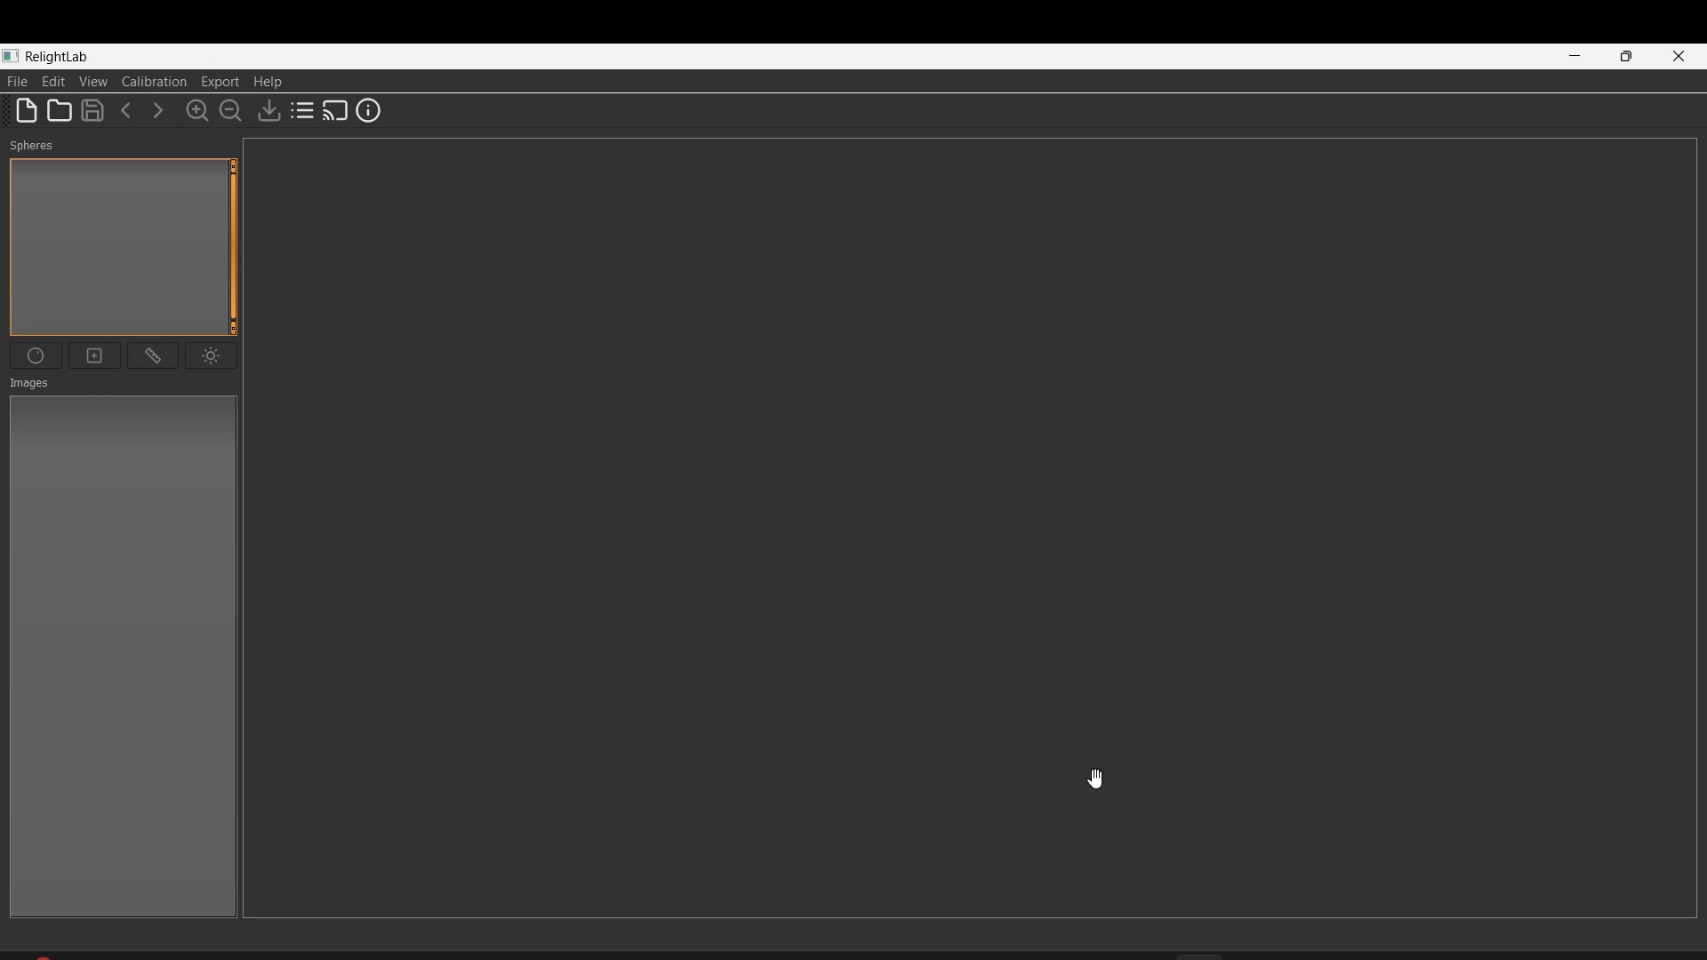
mouse_move(1059, 951)
click(1014, 867)
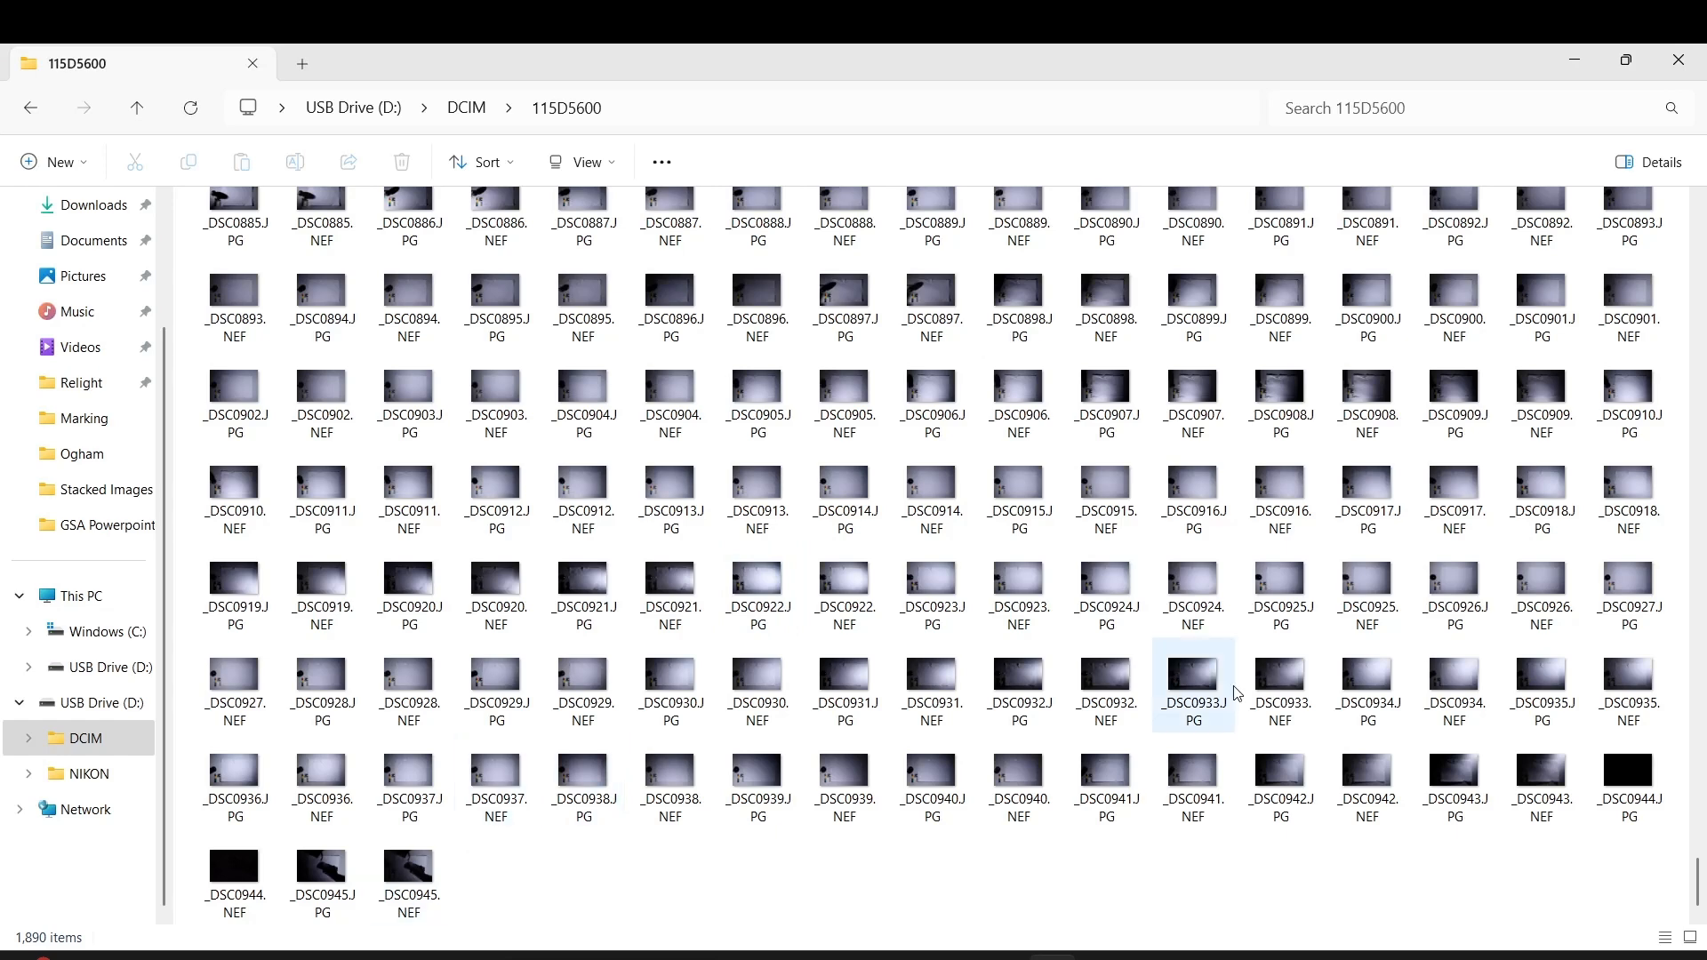
Select the photos from _DSC0868.JPG through _DSC0943.NEF, in both JPG and NEF formats, and copy them
click(1569, 808)
scroll(1207, 645, up, 4)
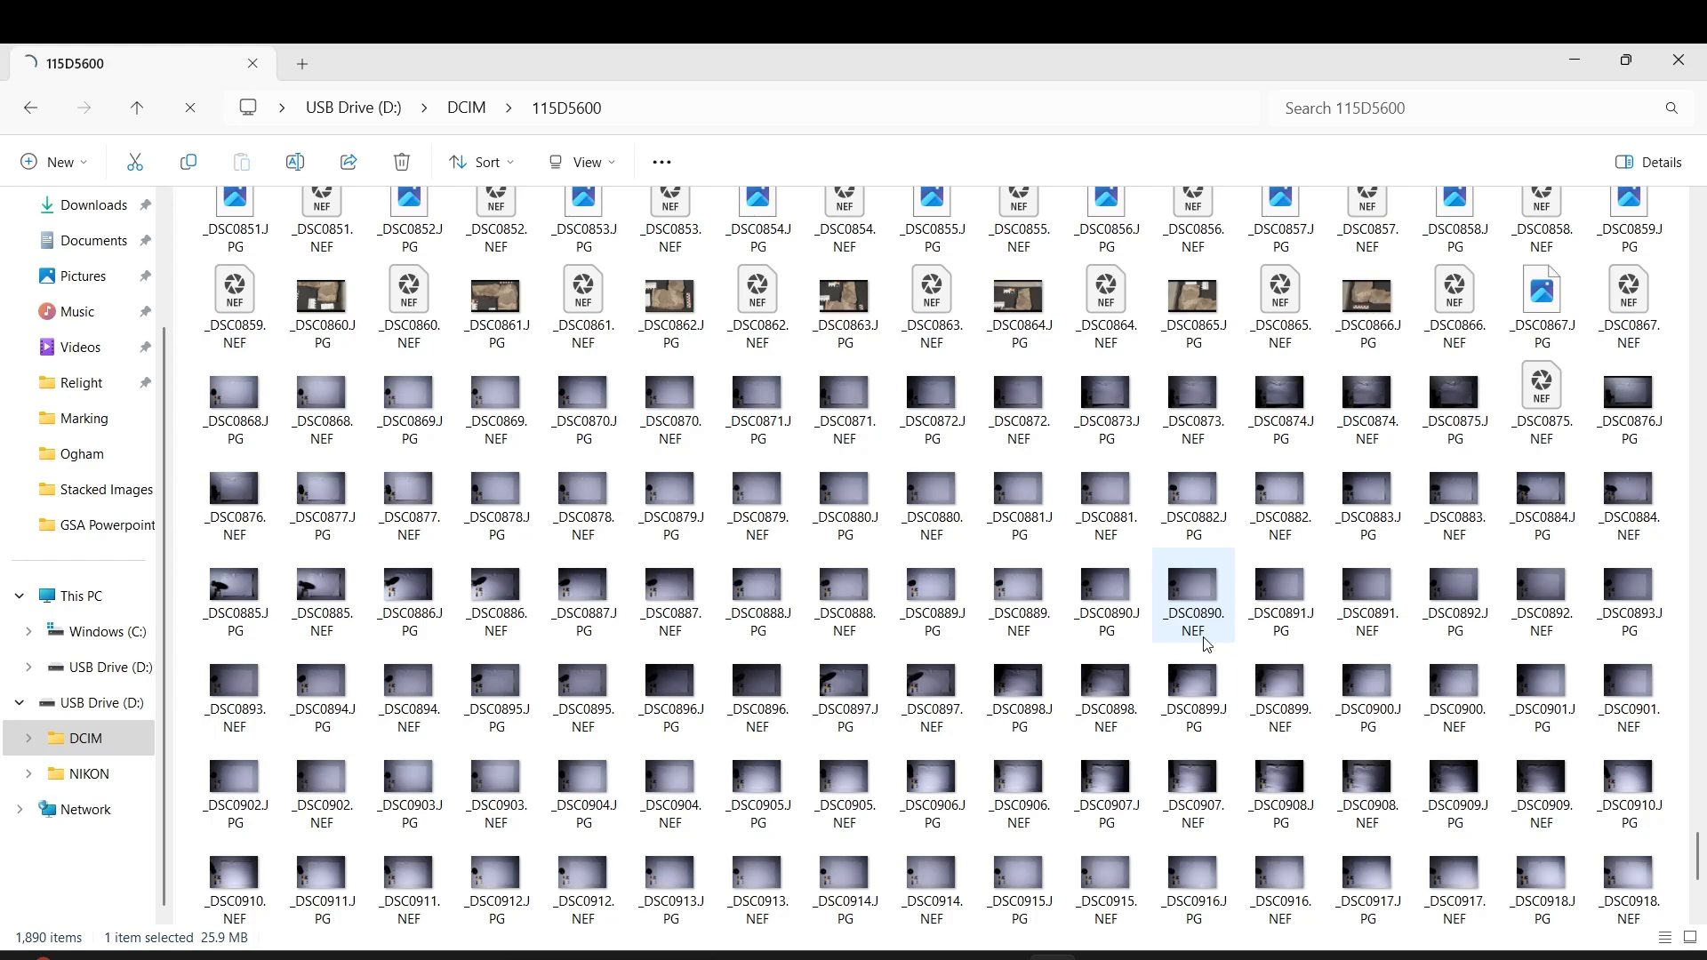
shift+click(242, 438)
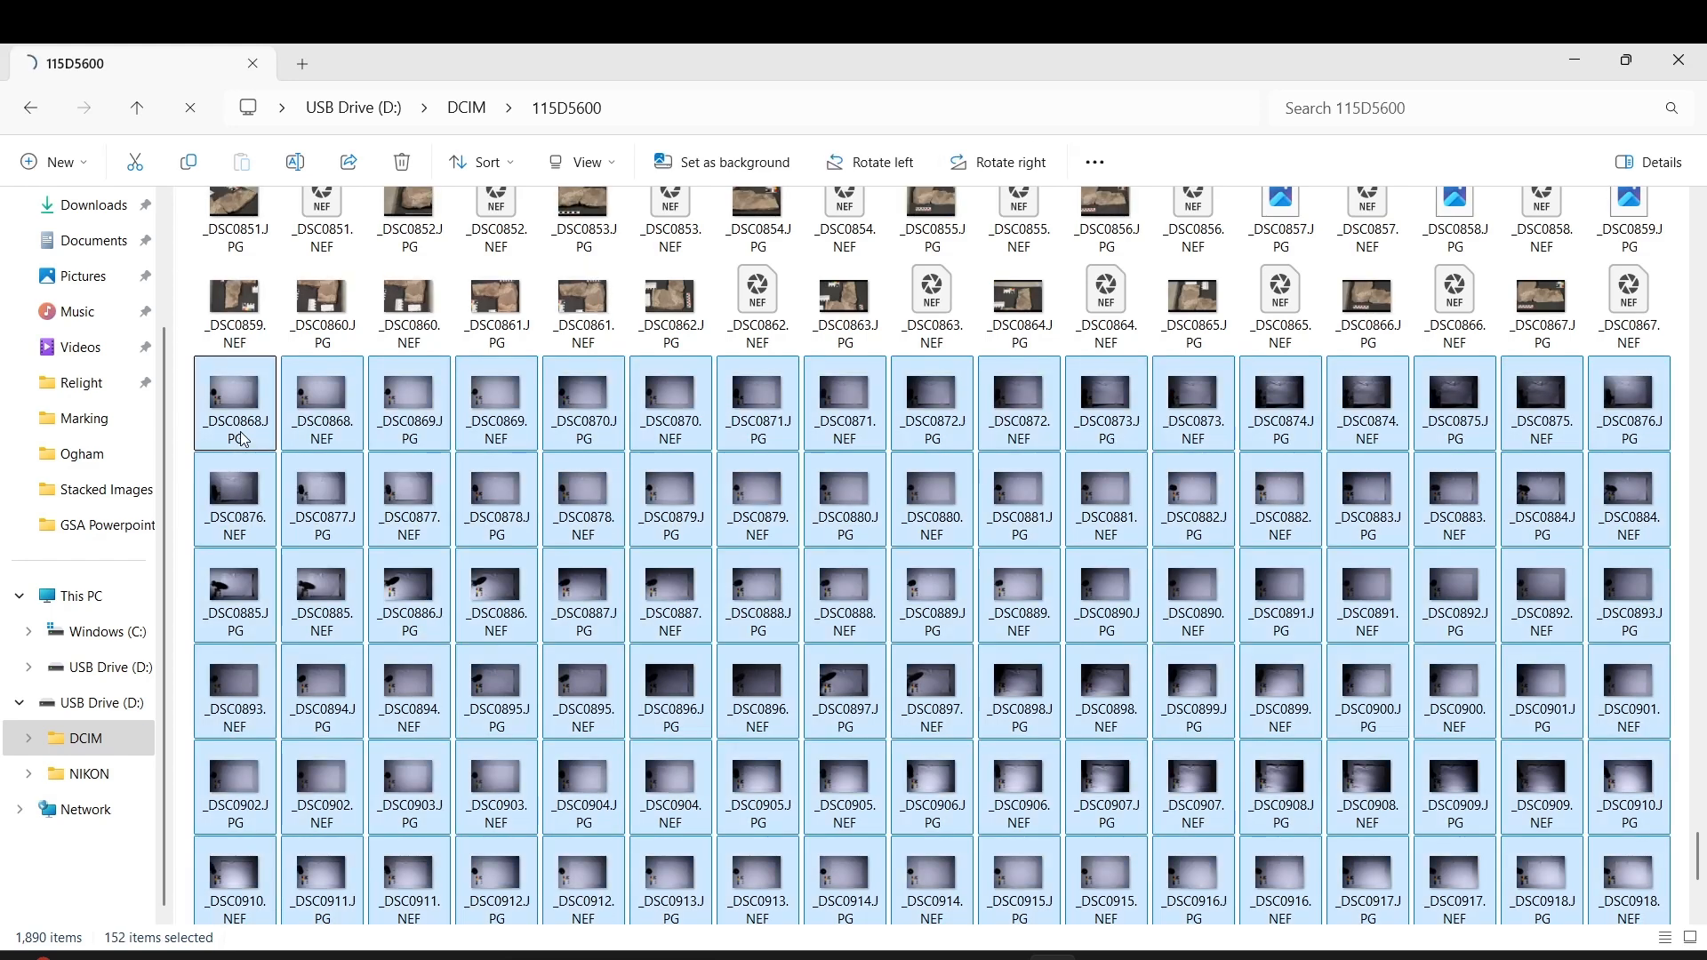
scroll(868, 587, down, 3)
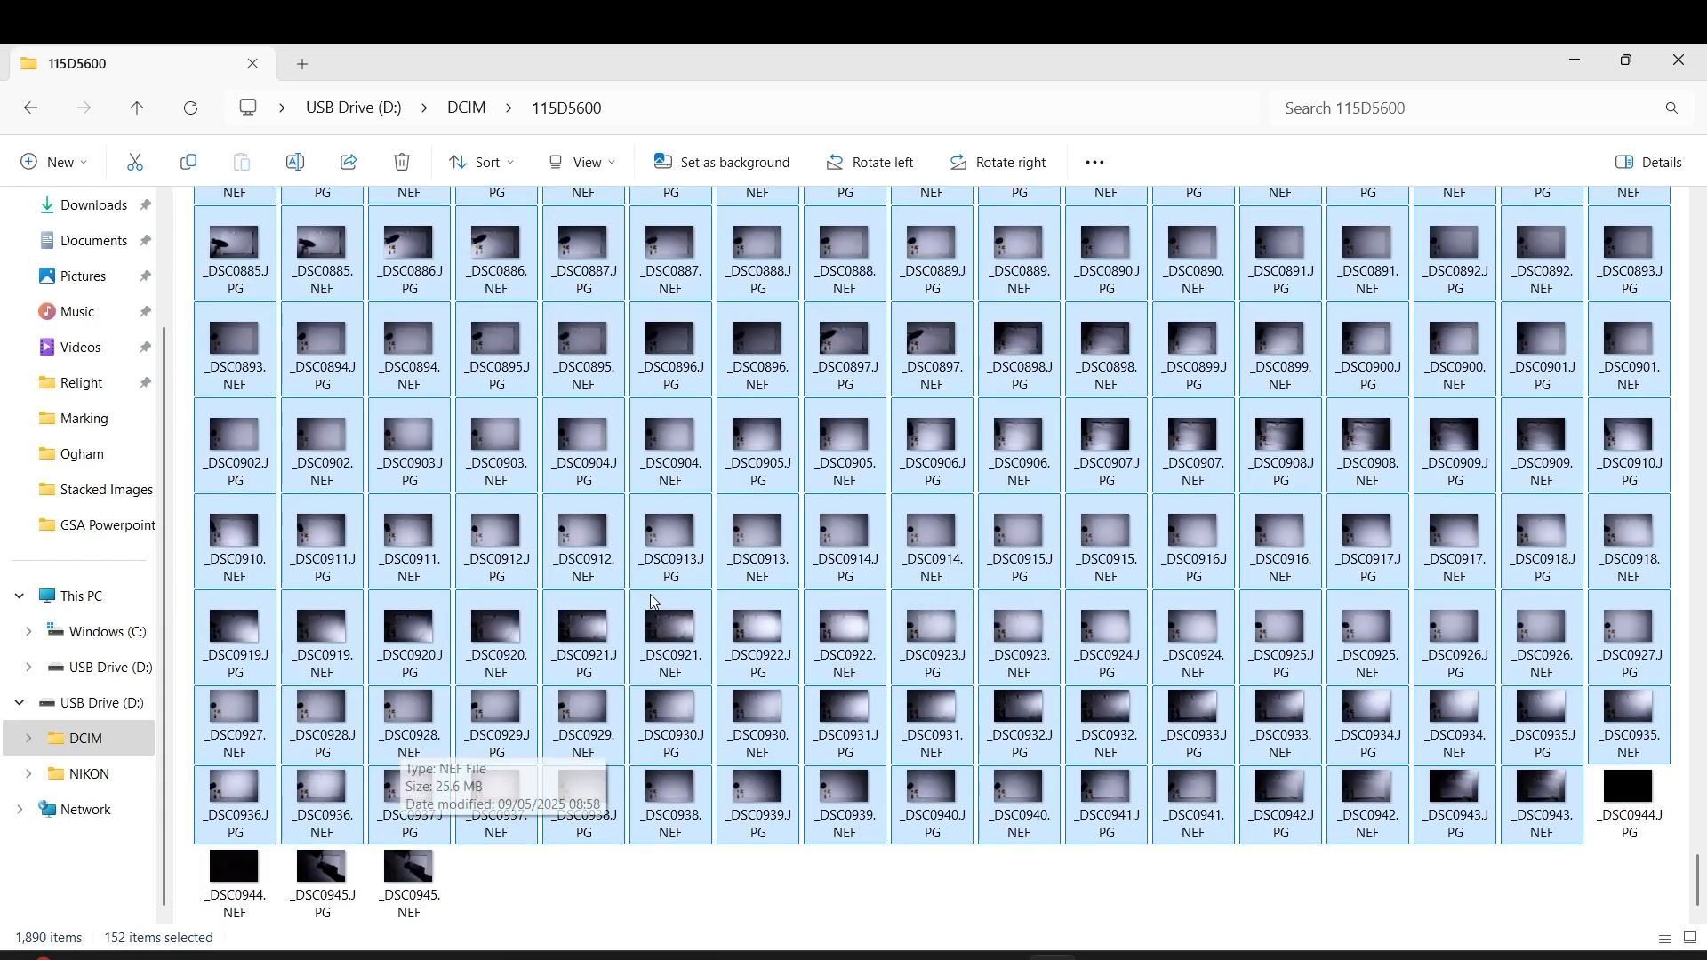
scroll(495, 553, up, 1)
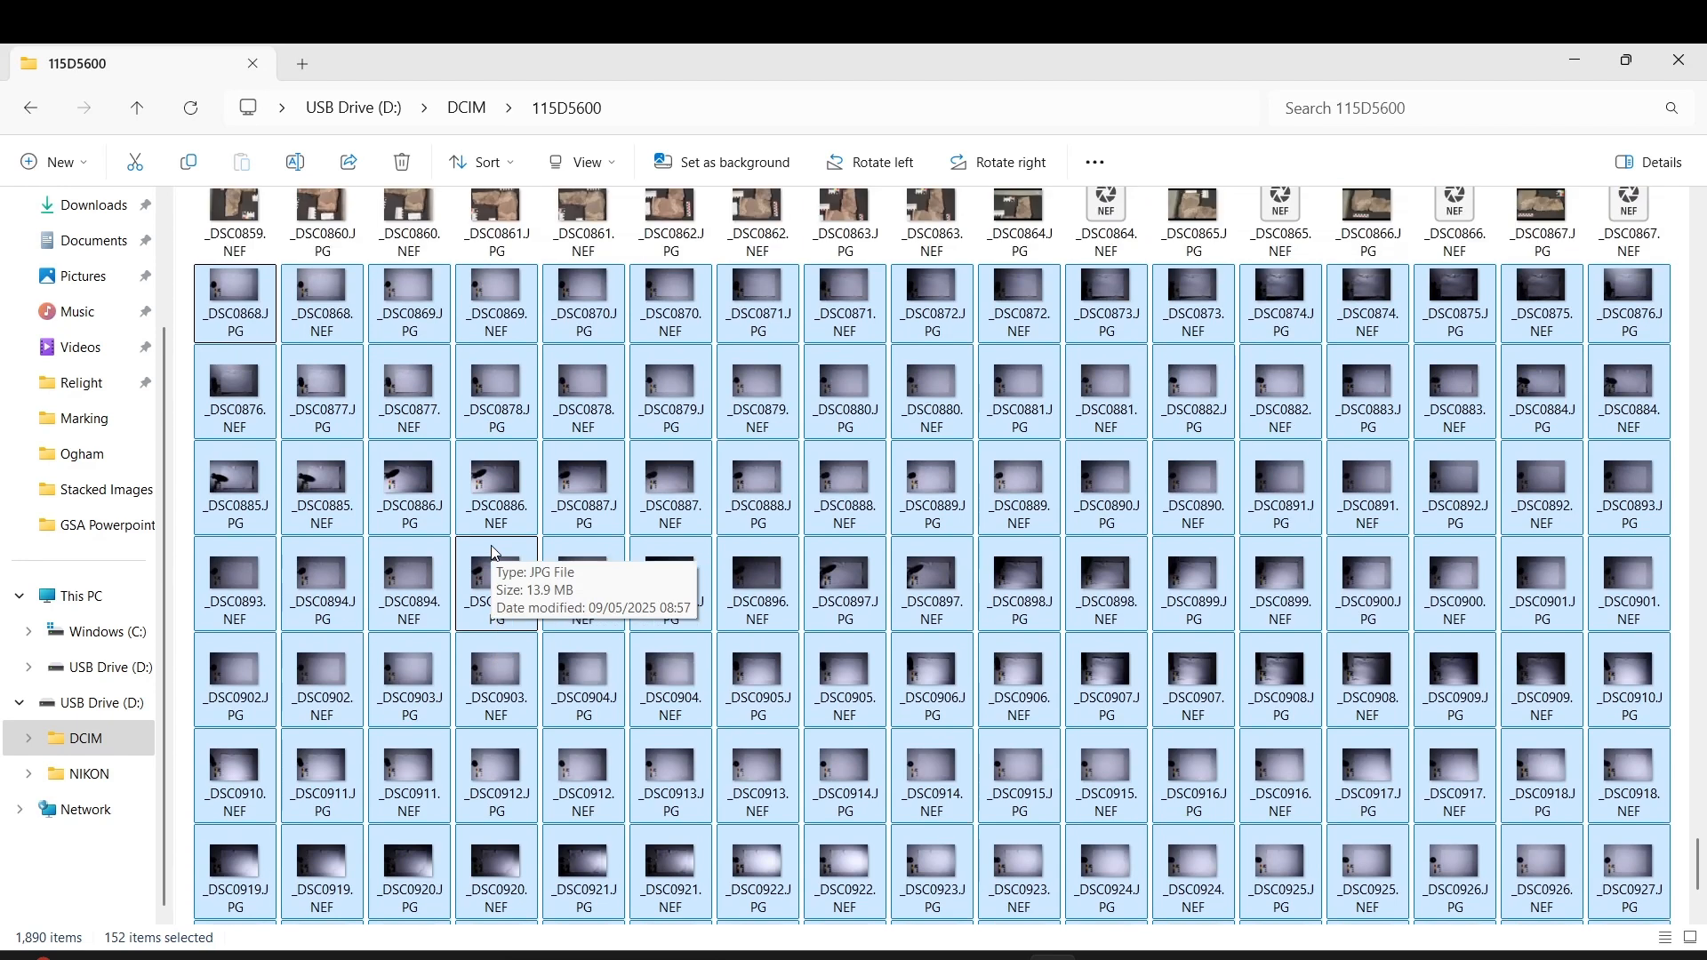
scroll(495, 553, up, 1)
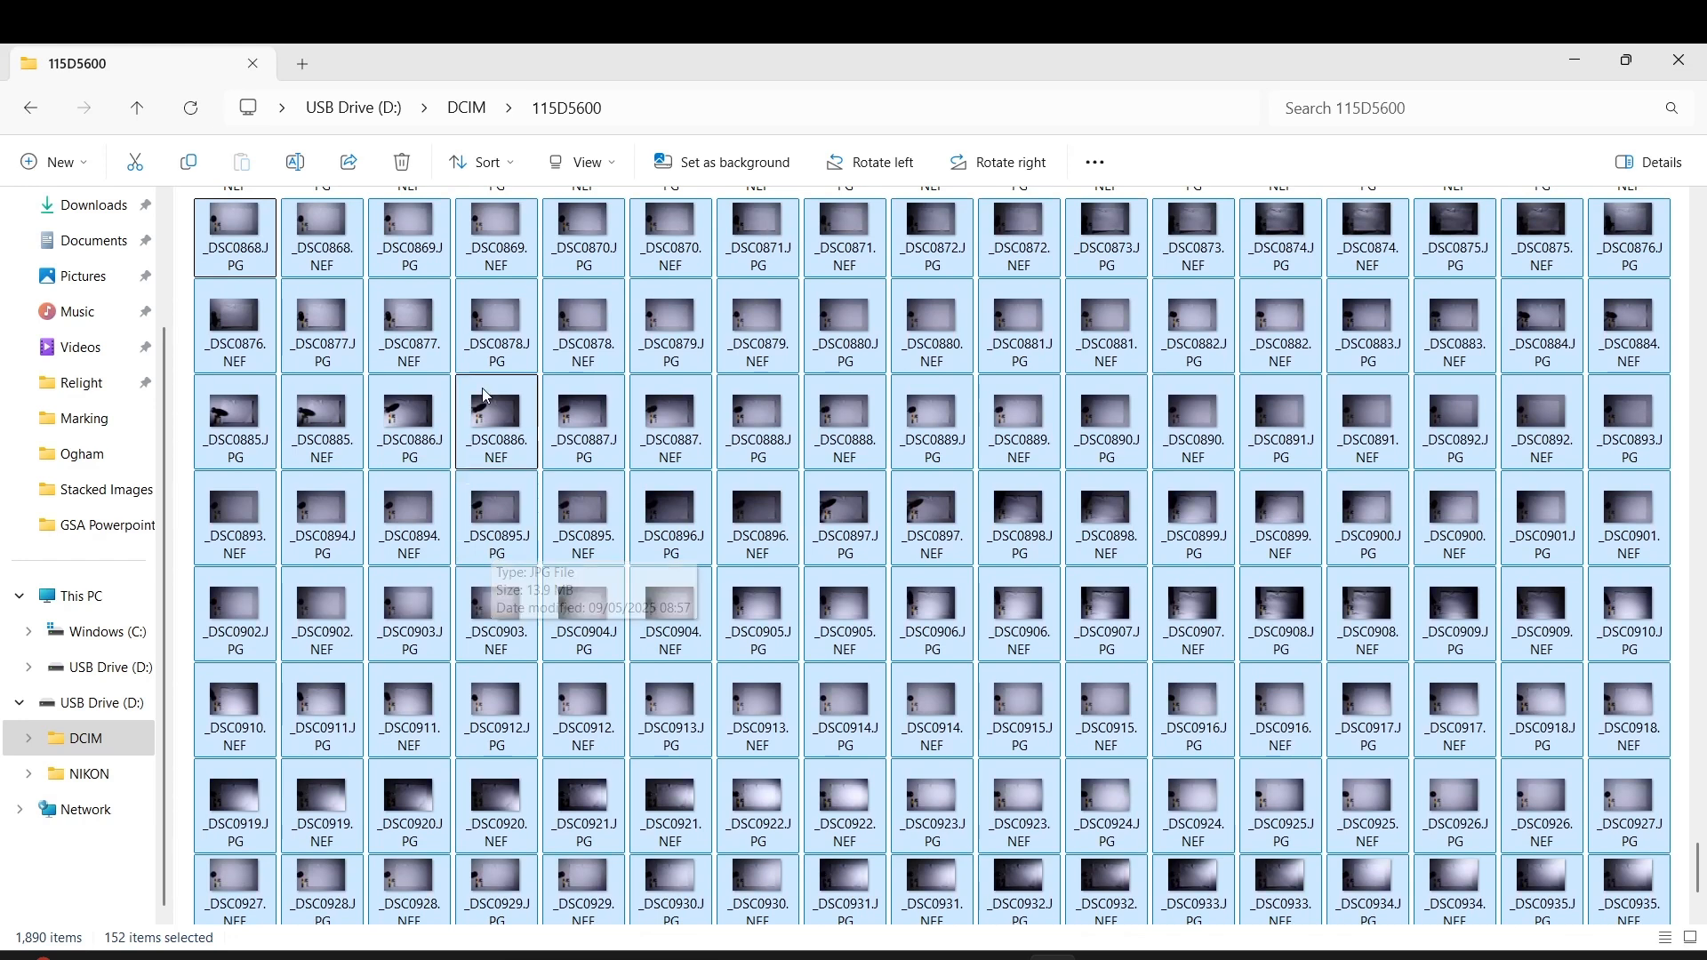
right_click(503, 338)
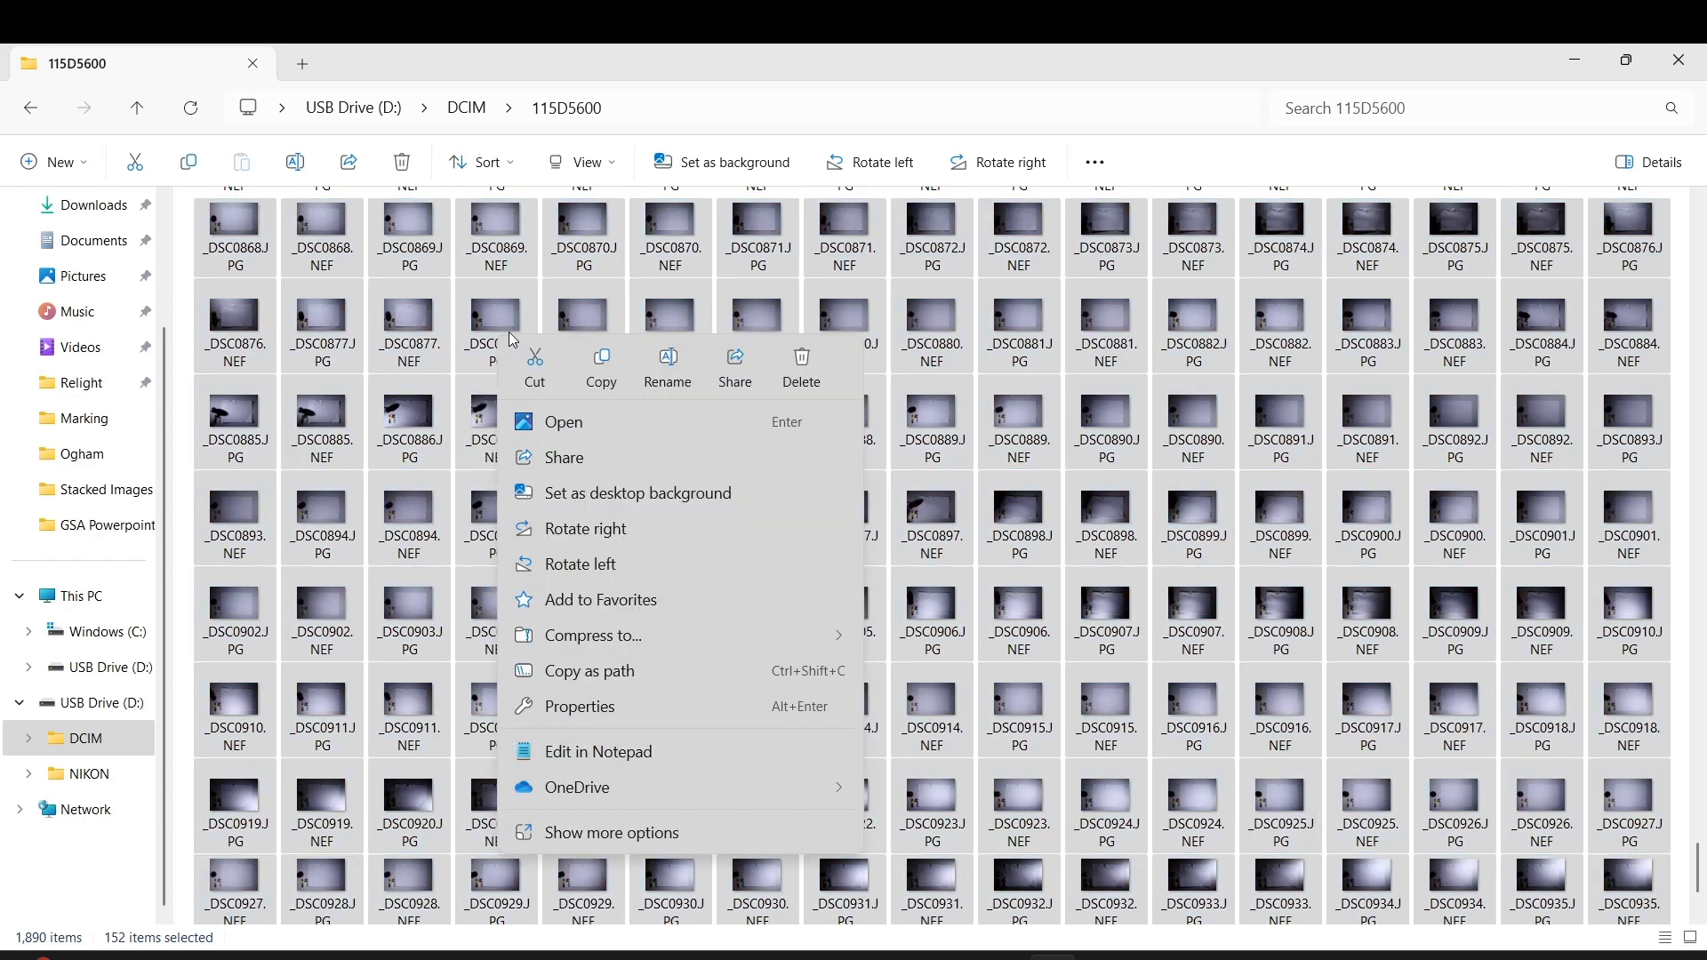
click(602, 364)
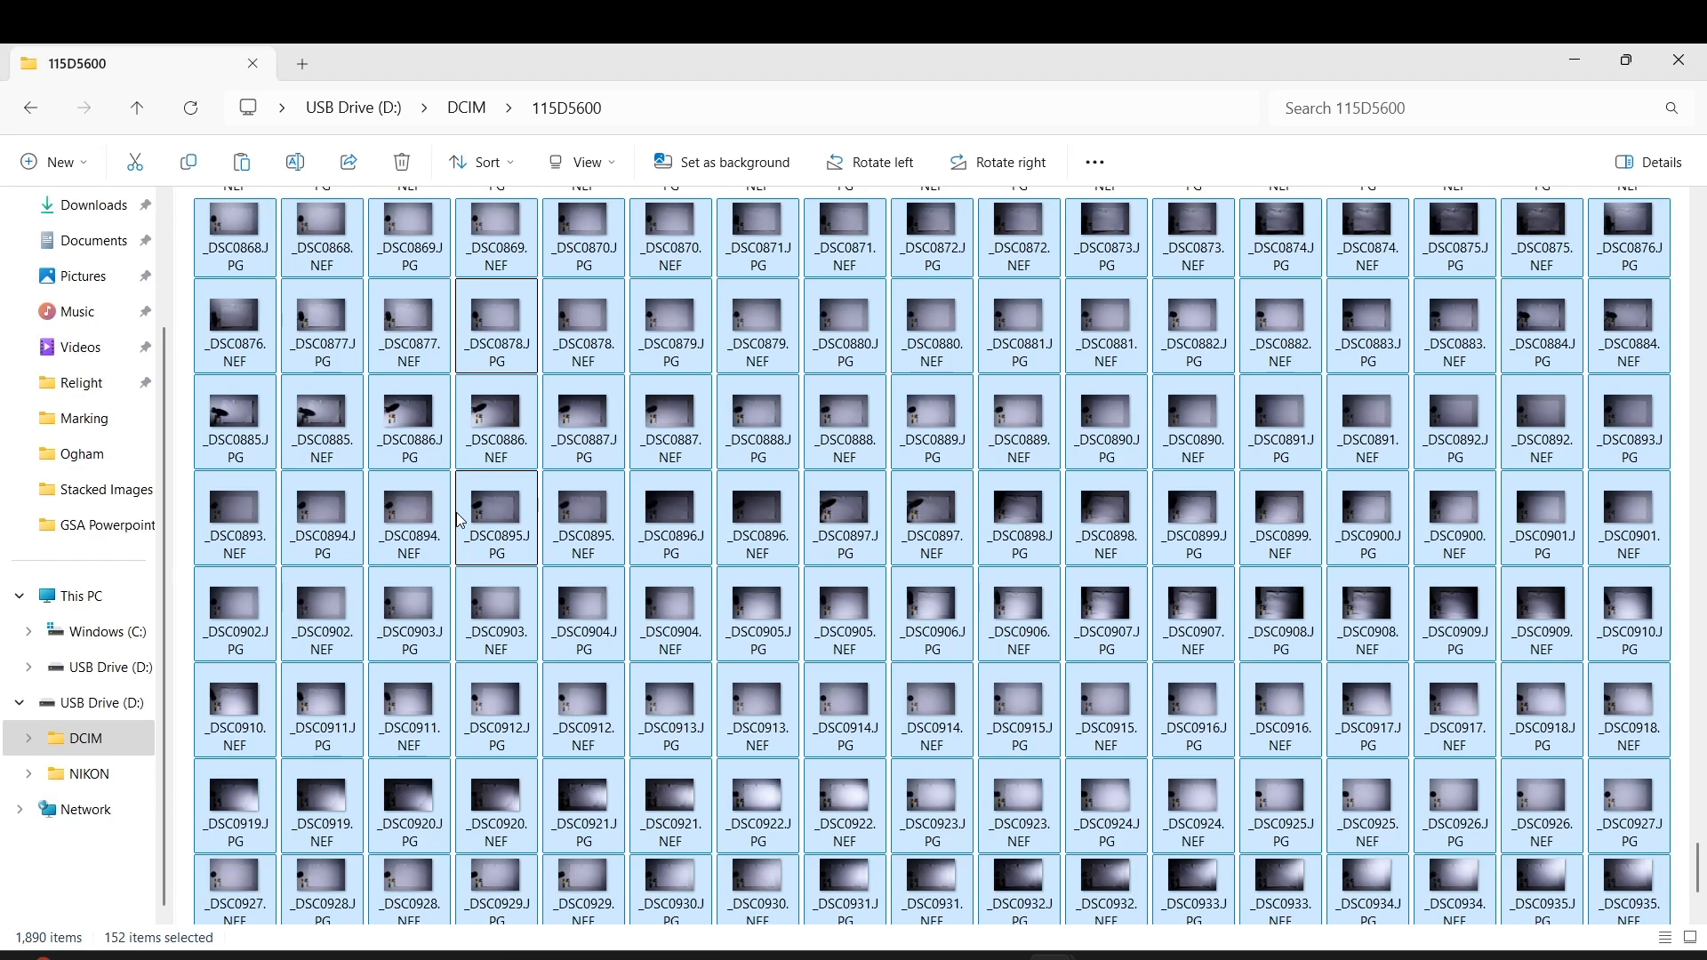
right_click(461, 520)
click(530, 510)
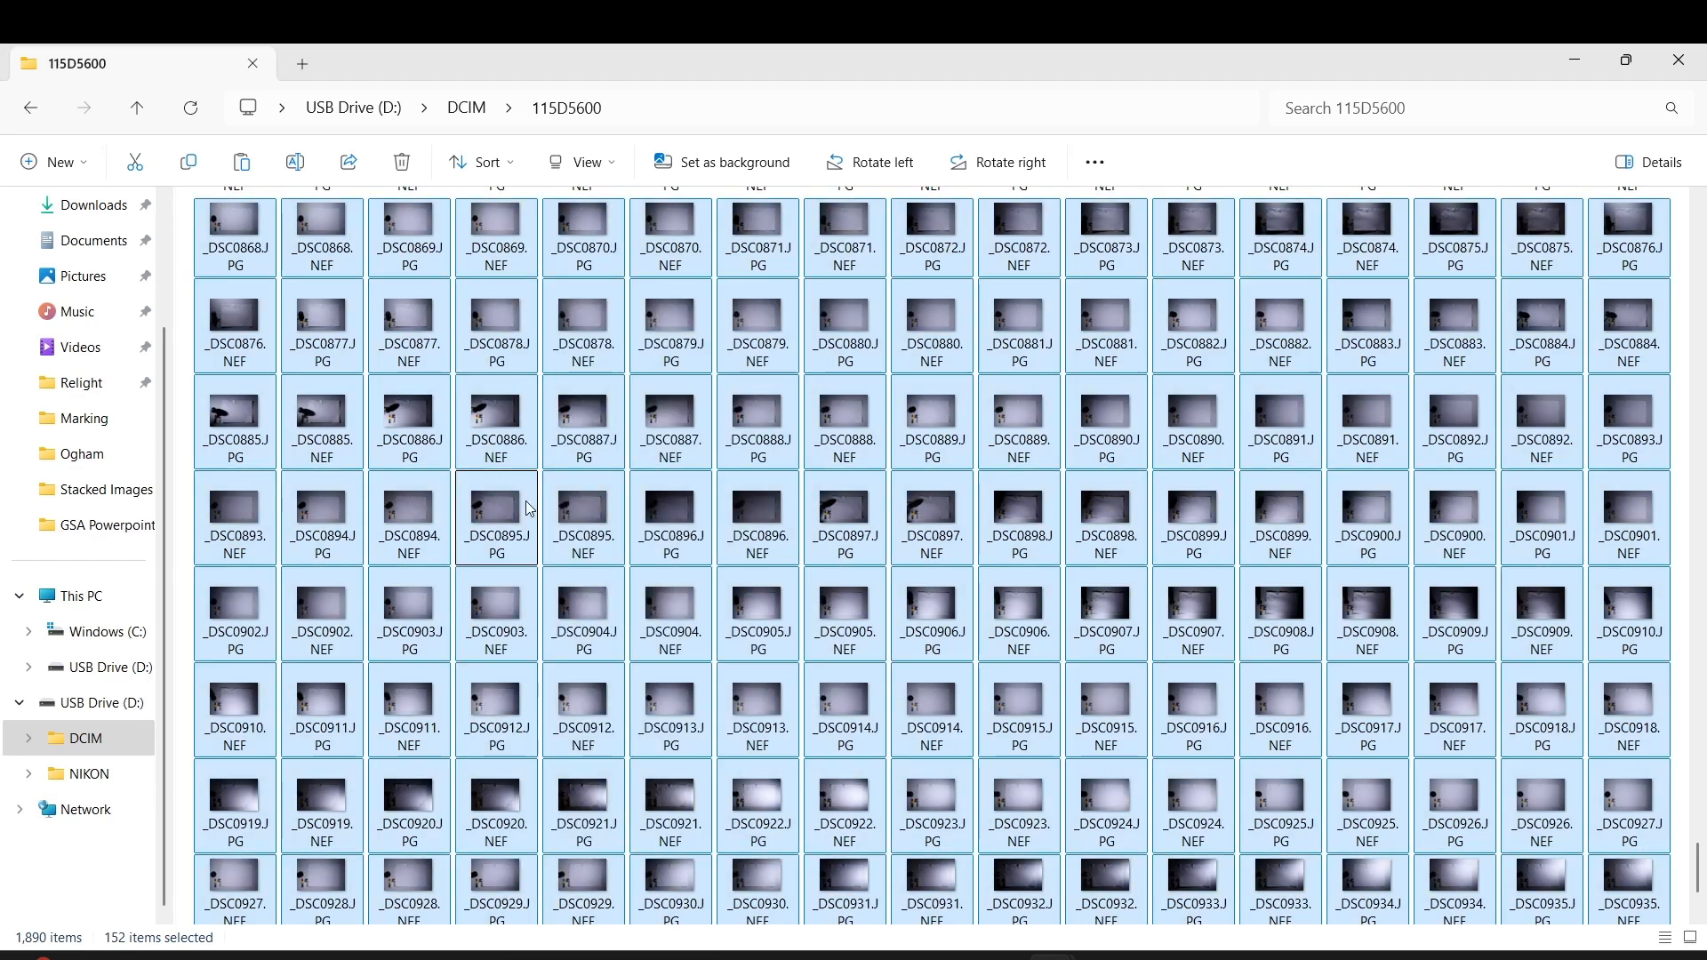
Paste the copied photos into the RTI Training folder in Documents
key(alt+Tab)
right_click(467, 461)
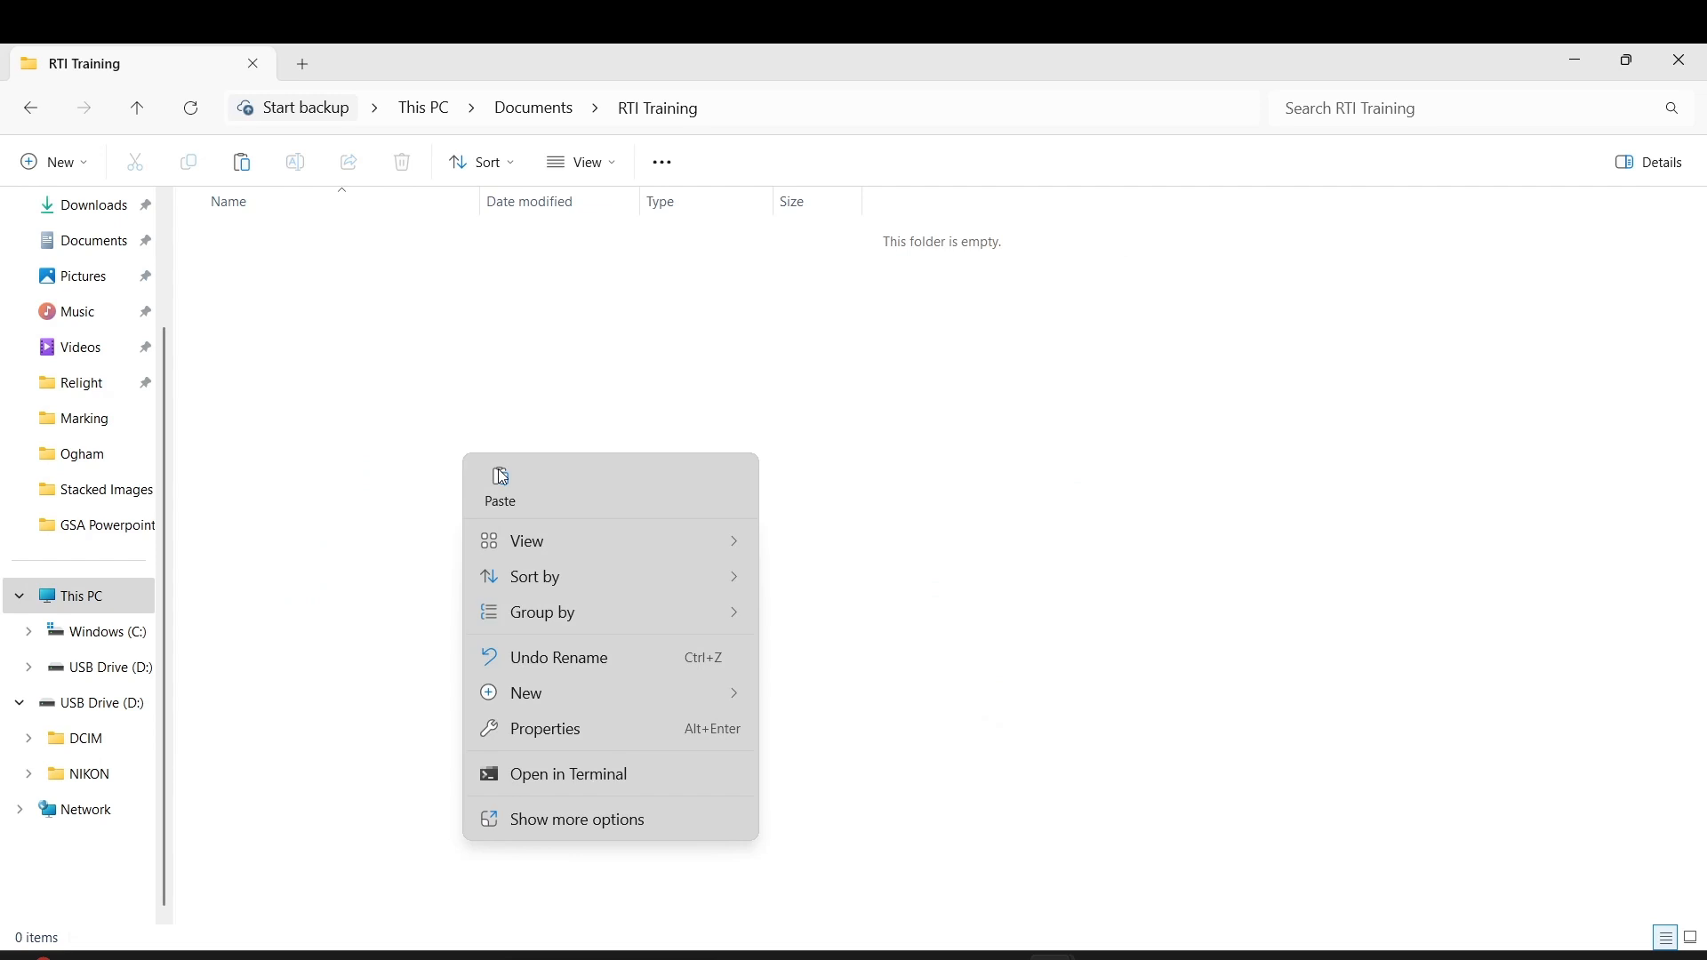
click(636, 493)
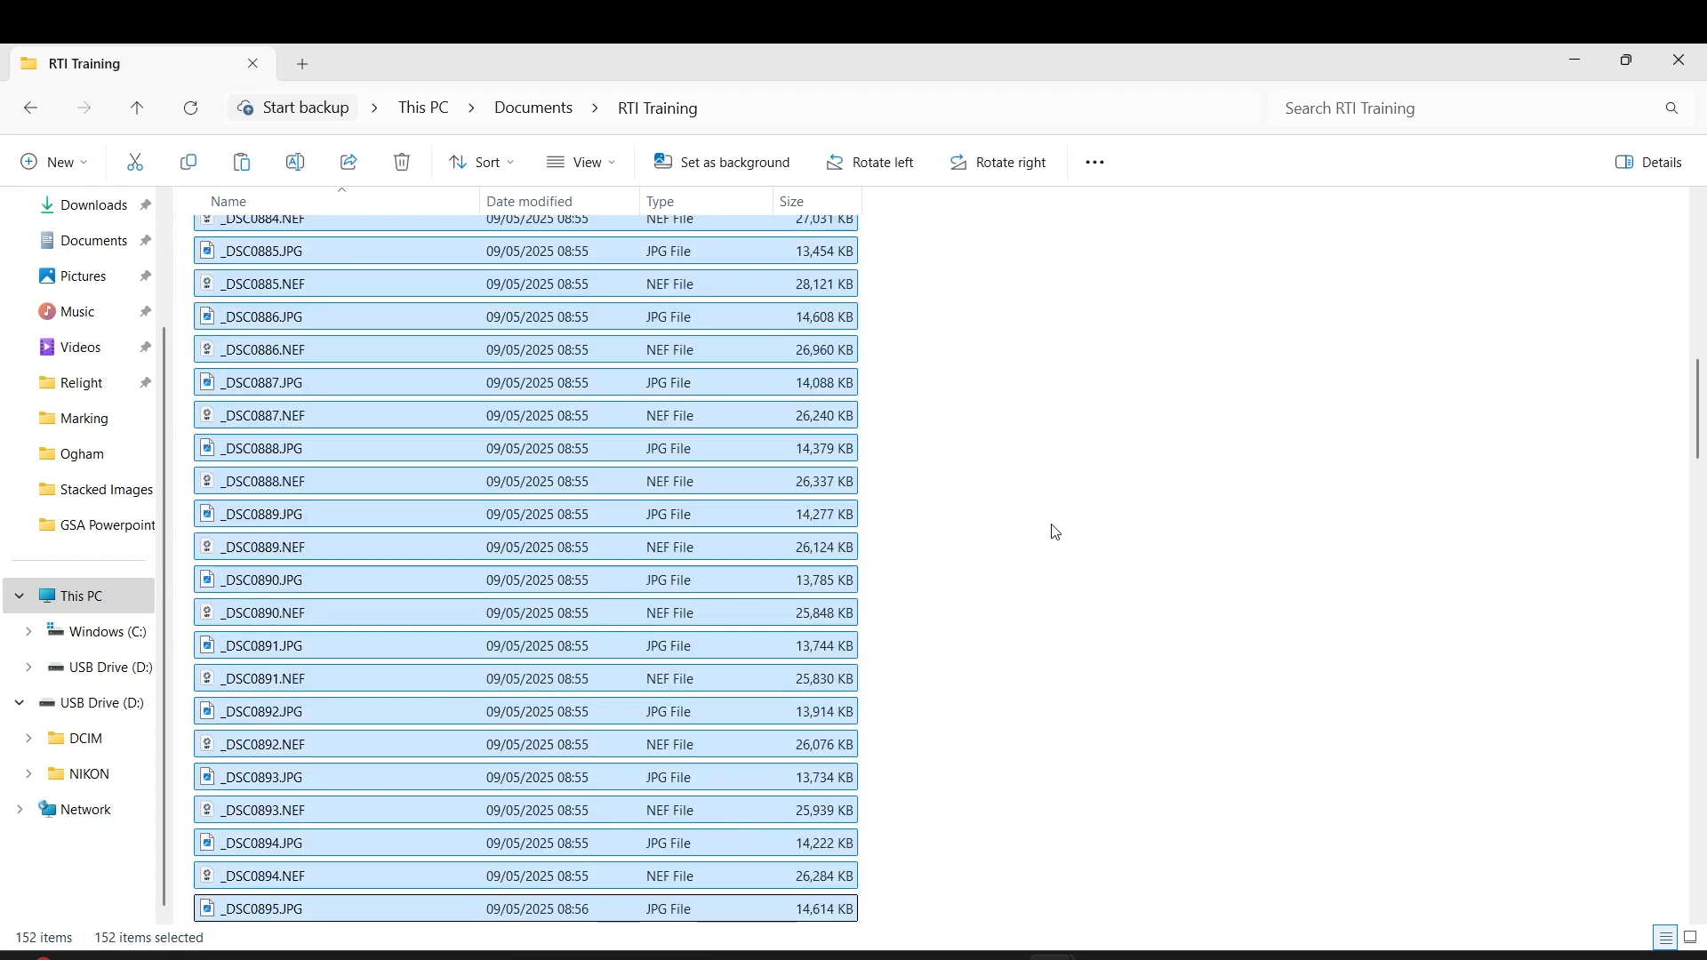
Sort the RTI Training folder's files by type
scroll(917, 449, up, 10)
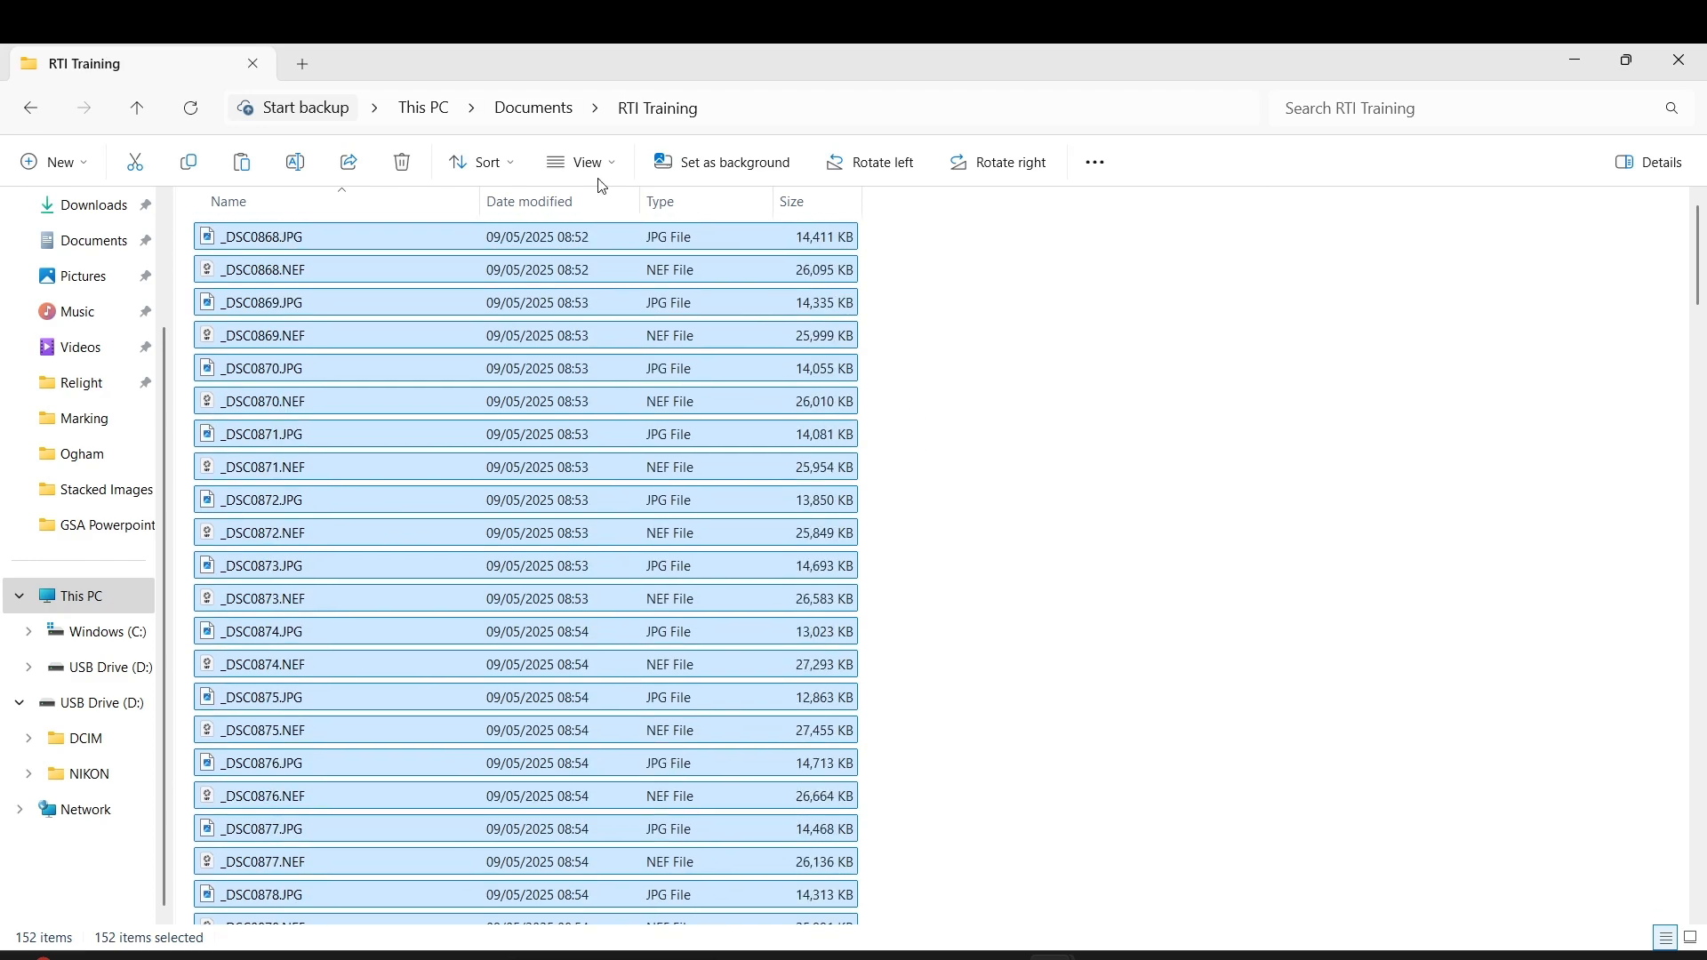
click(480, 162)
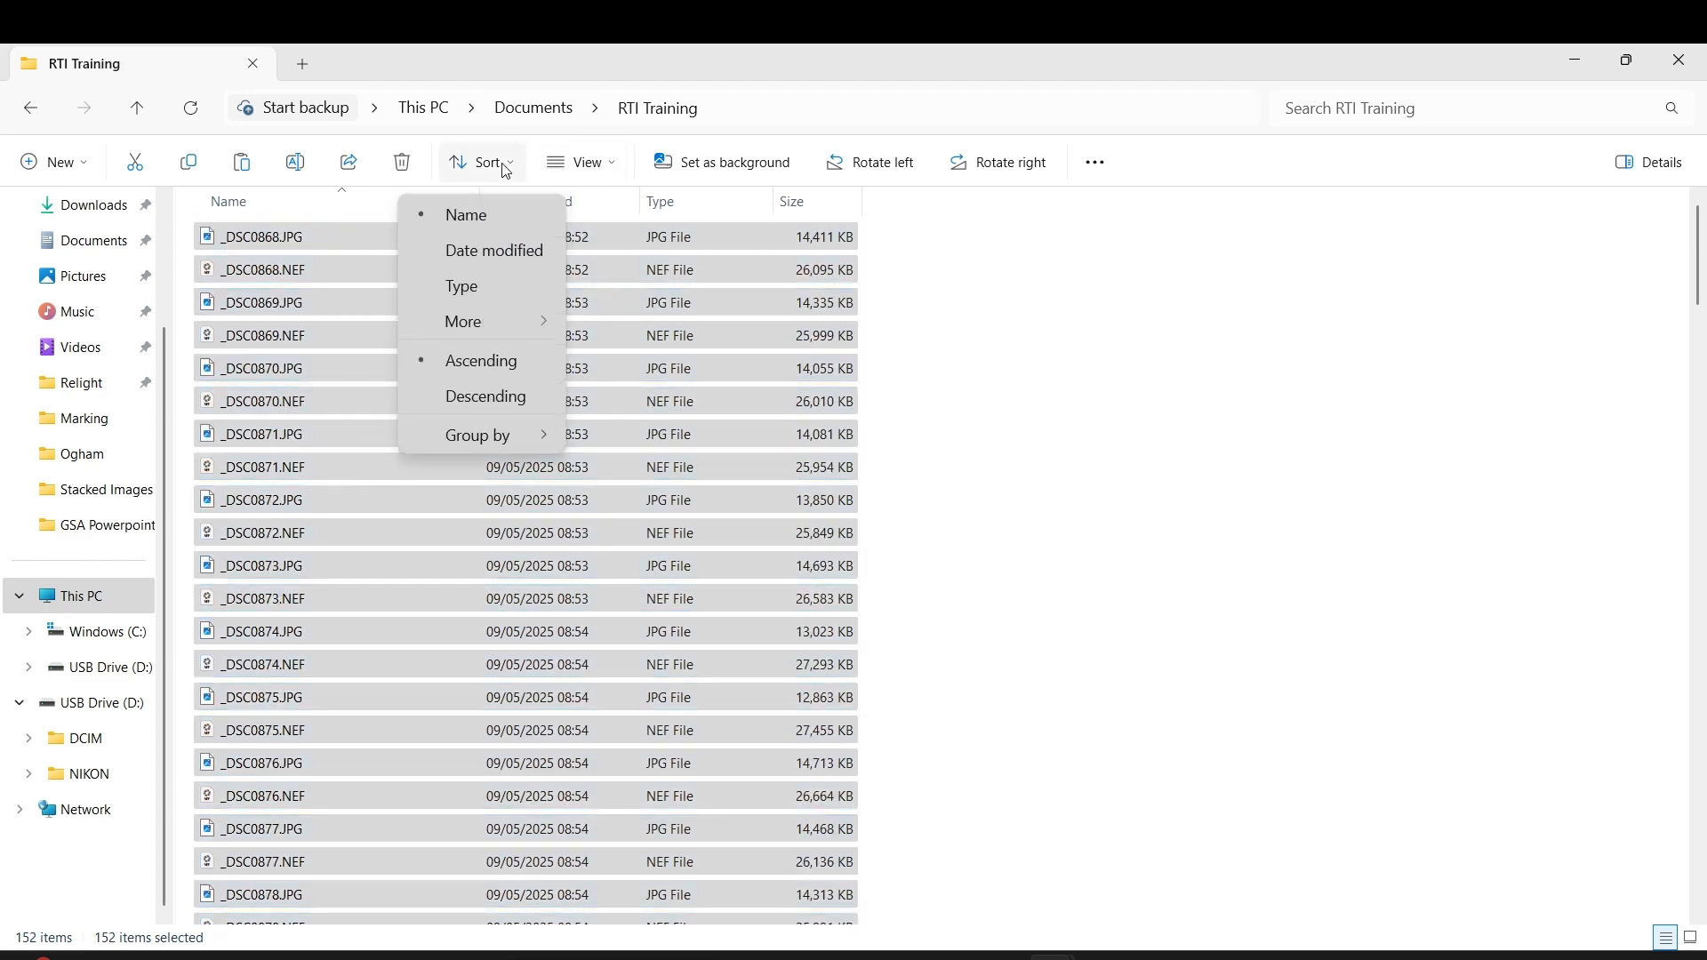
click(483, 287)
Select all the JPG files from _DSC0868.JPG through _DSC0943.JPG and cut them
click(672, 237)
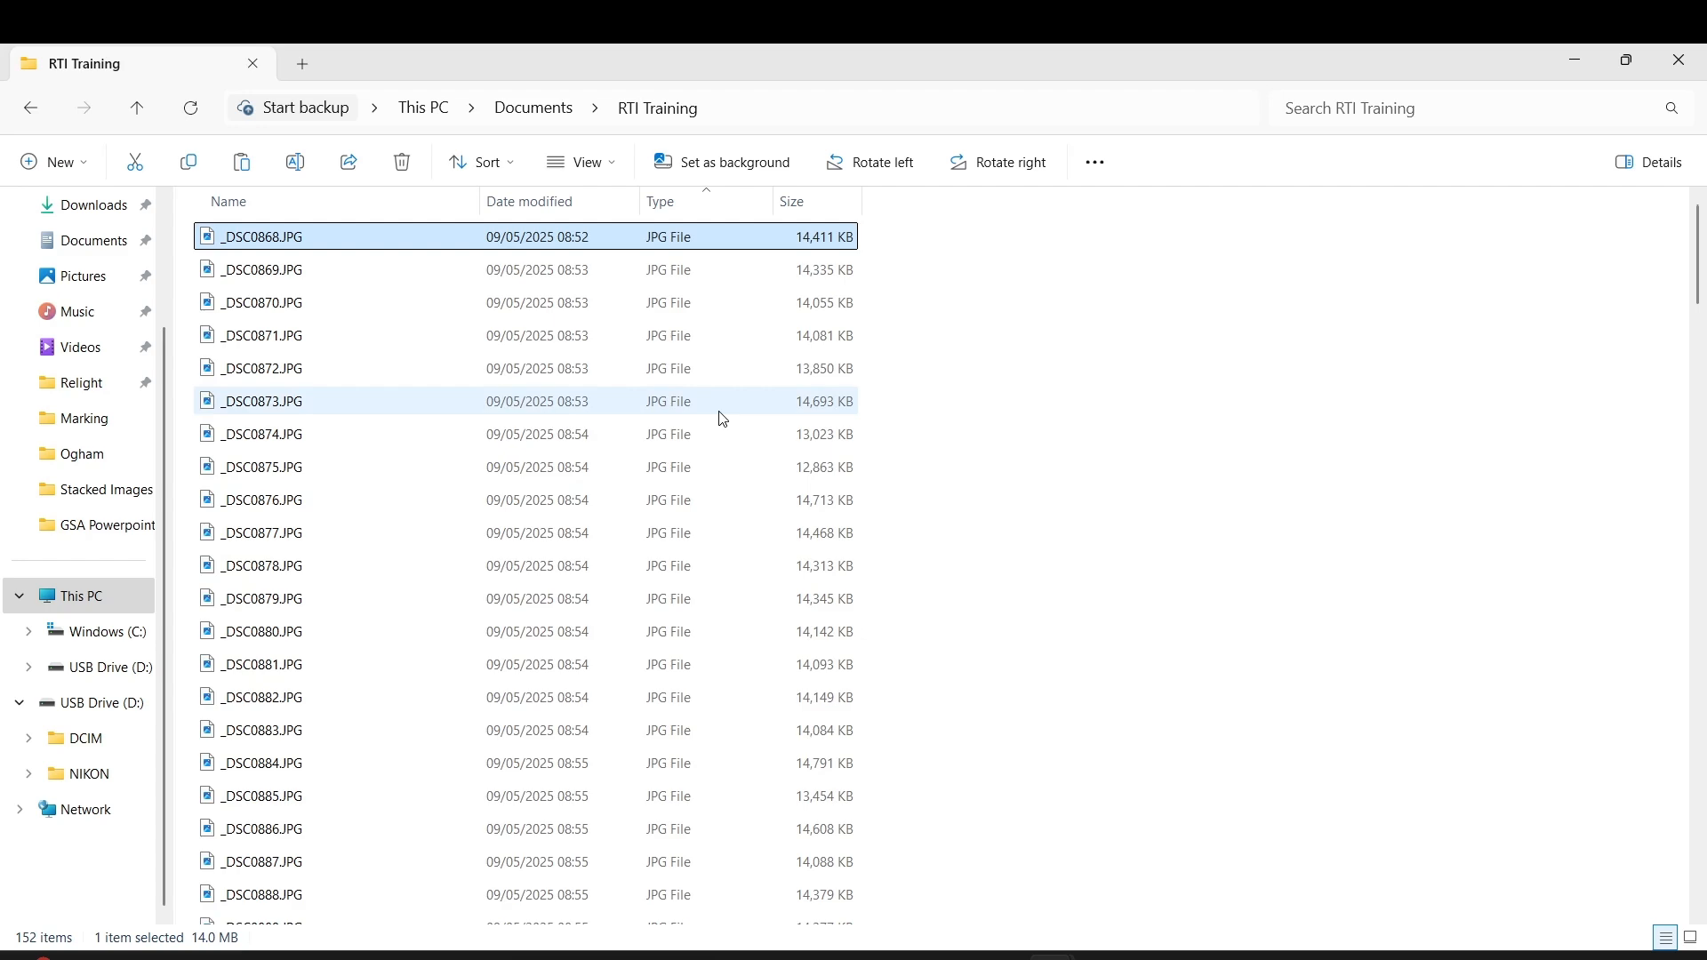
scroll(724, 419, down, 20)
scroll(724, 419, up, 7)
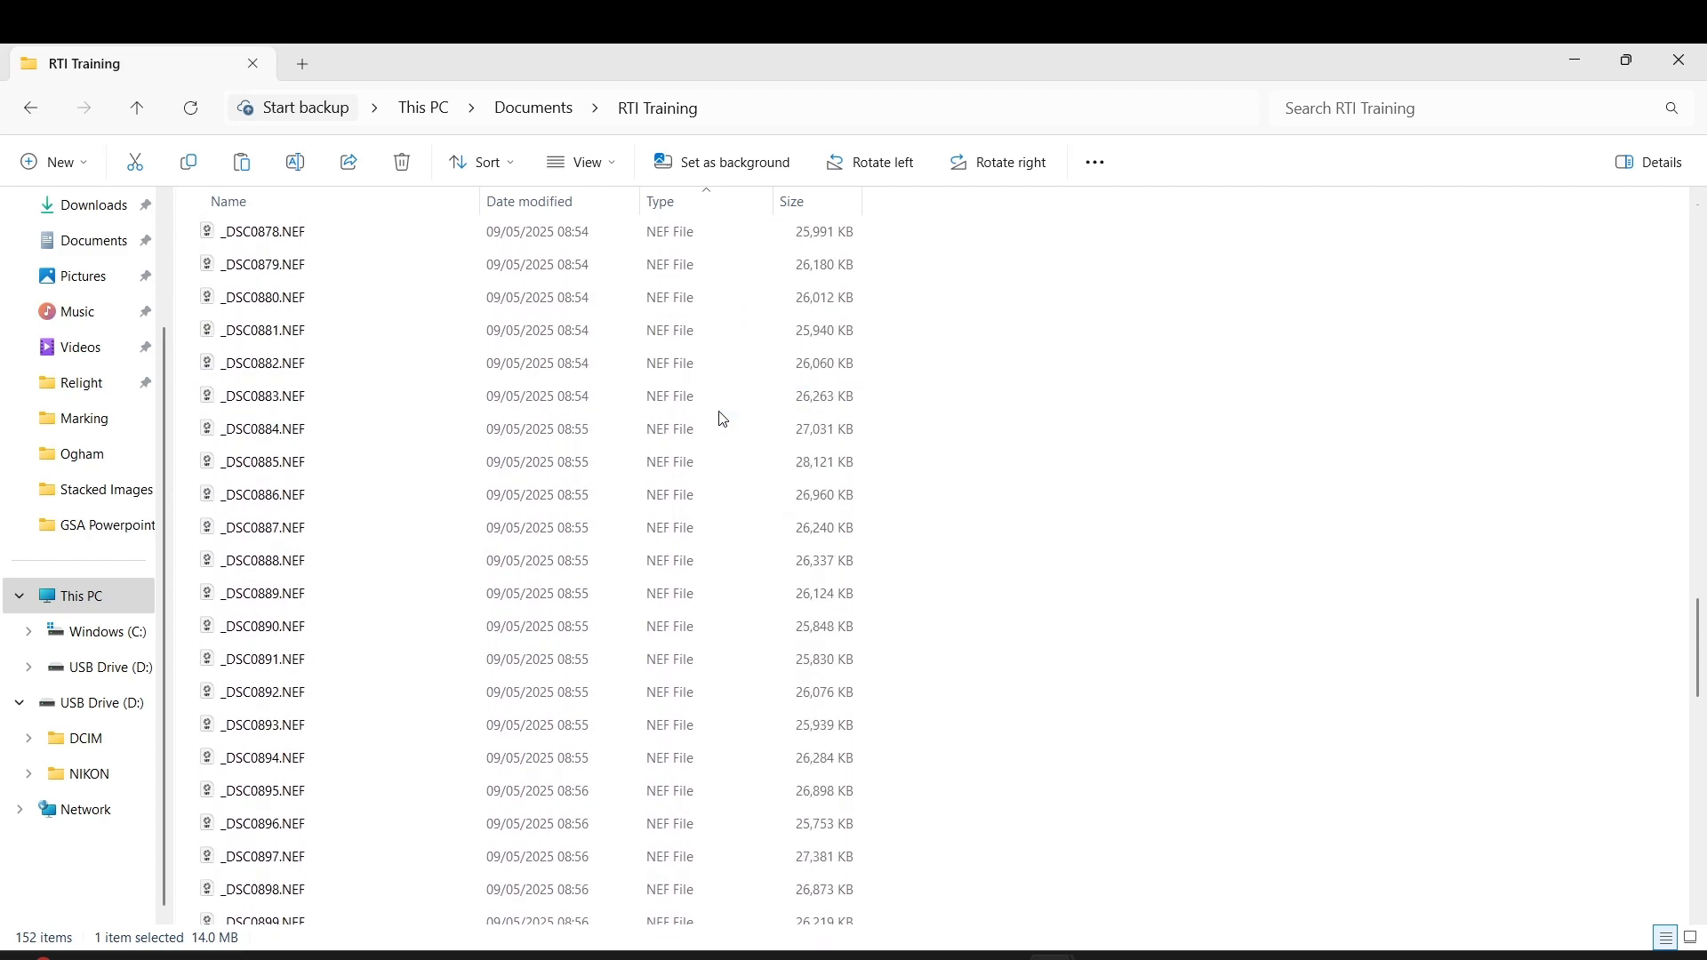
scroll(723, 418, up, 7)
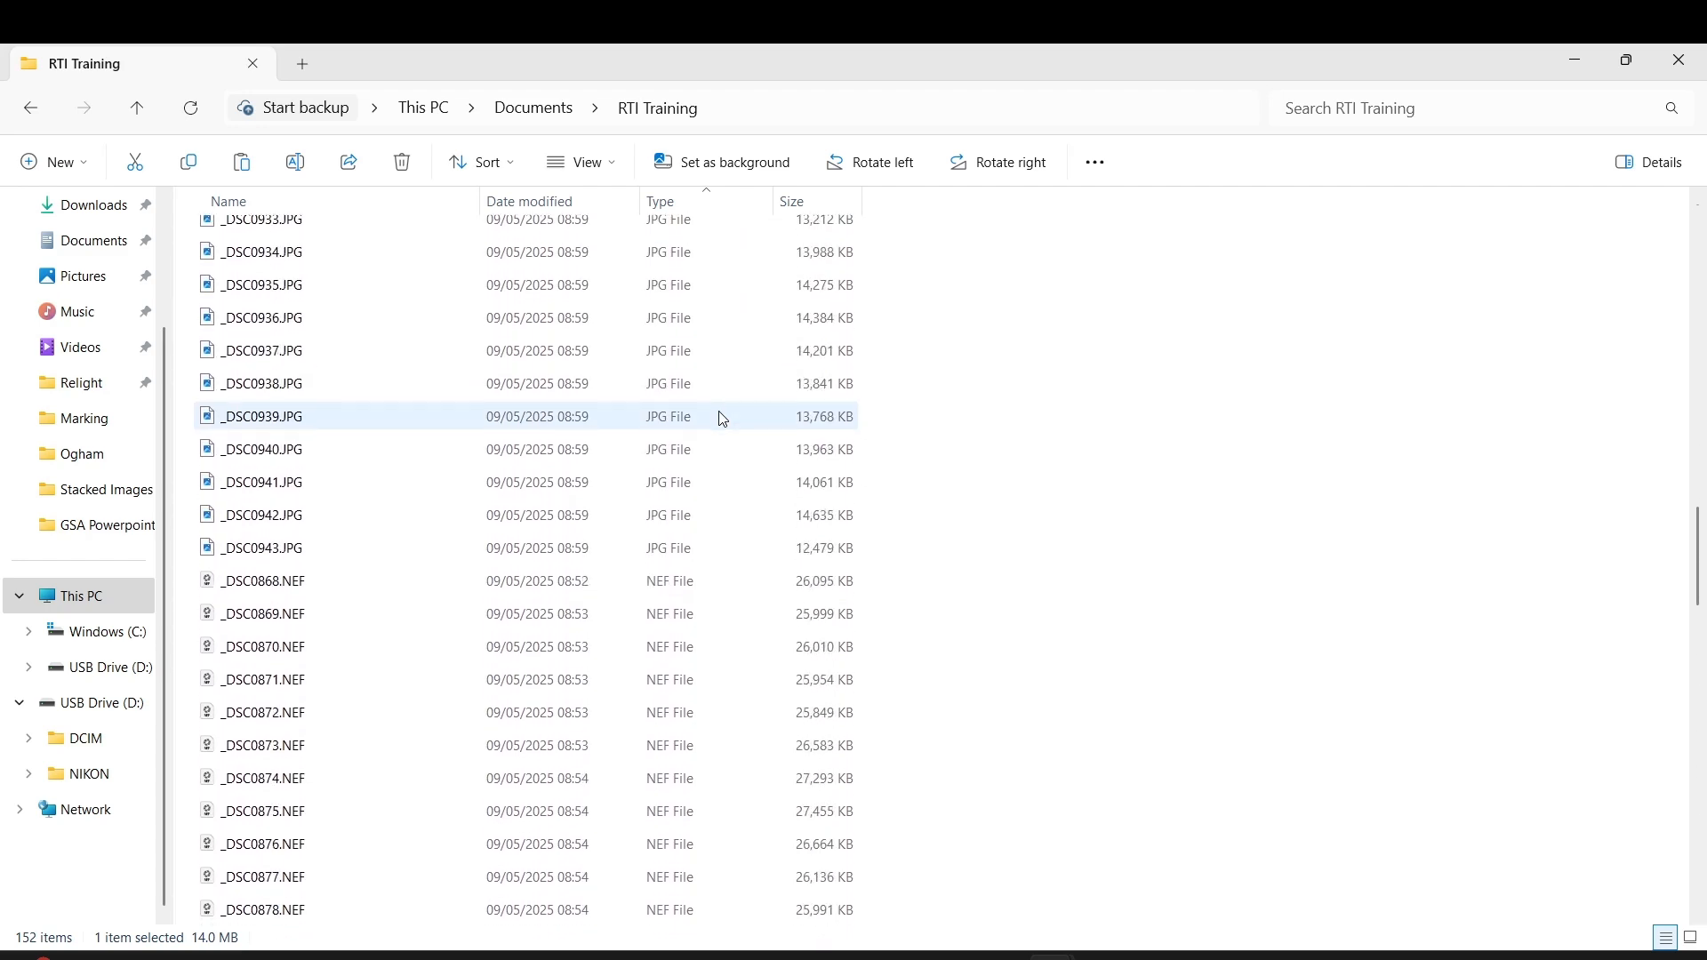
shift+click(687, 563)
right_click(681, 553)
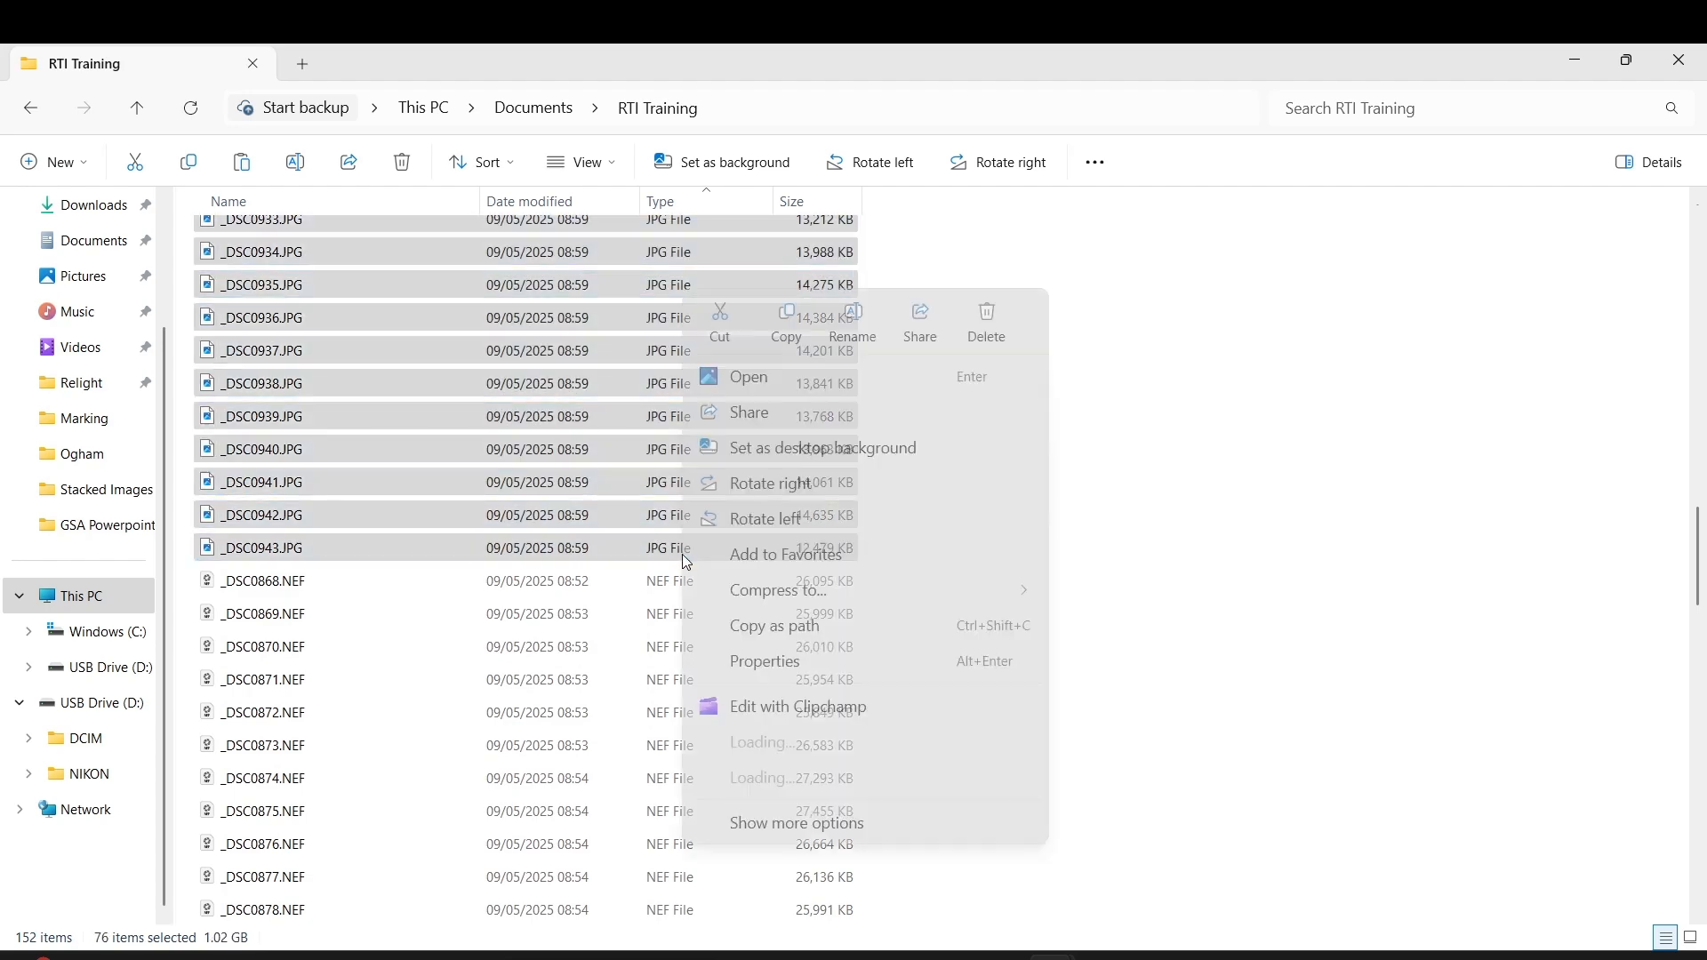
click(729, 333)
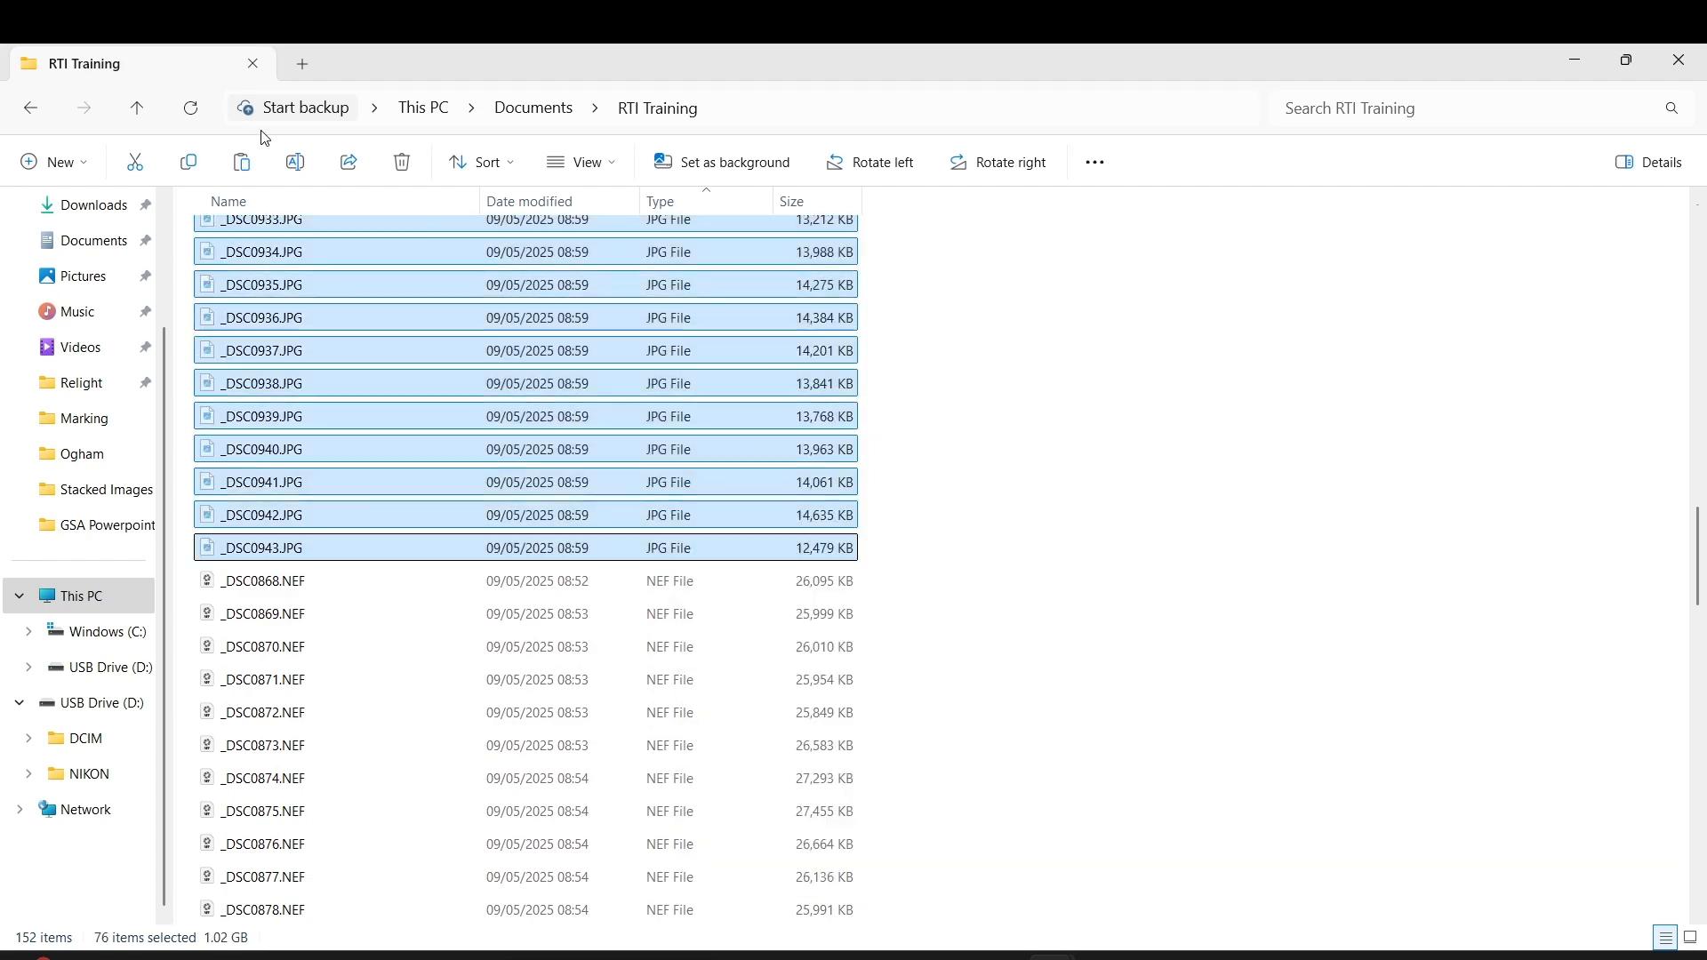
Create a new folder named OriginalJpegs in the RTI Training folder
click(53, 164)
click(87, 214)
text(OriginalJpegs)
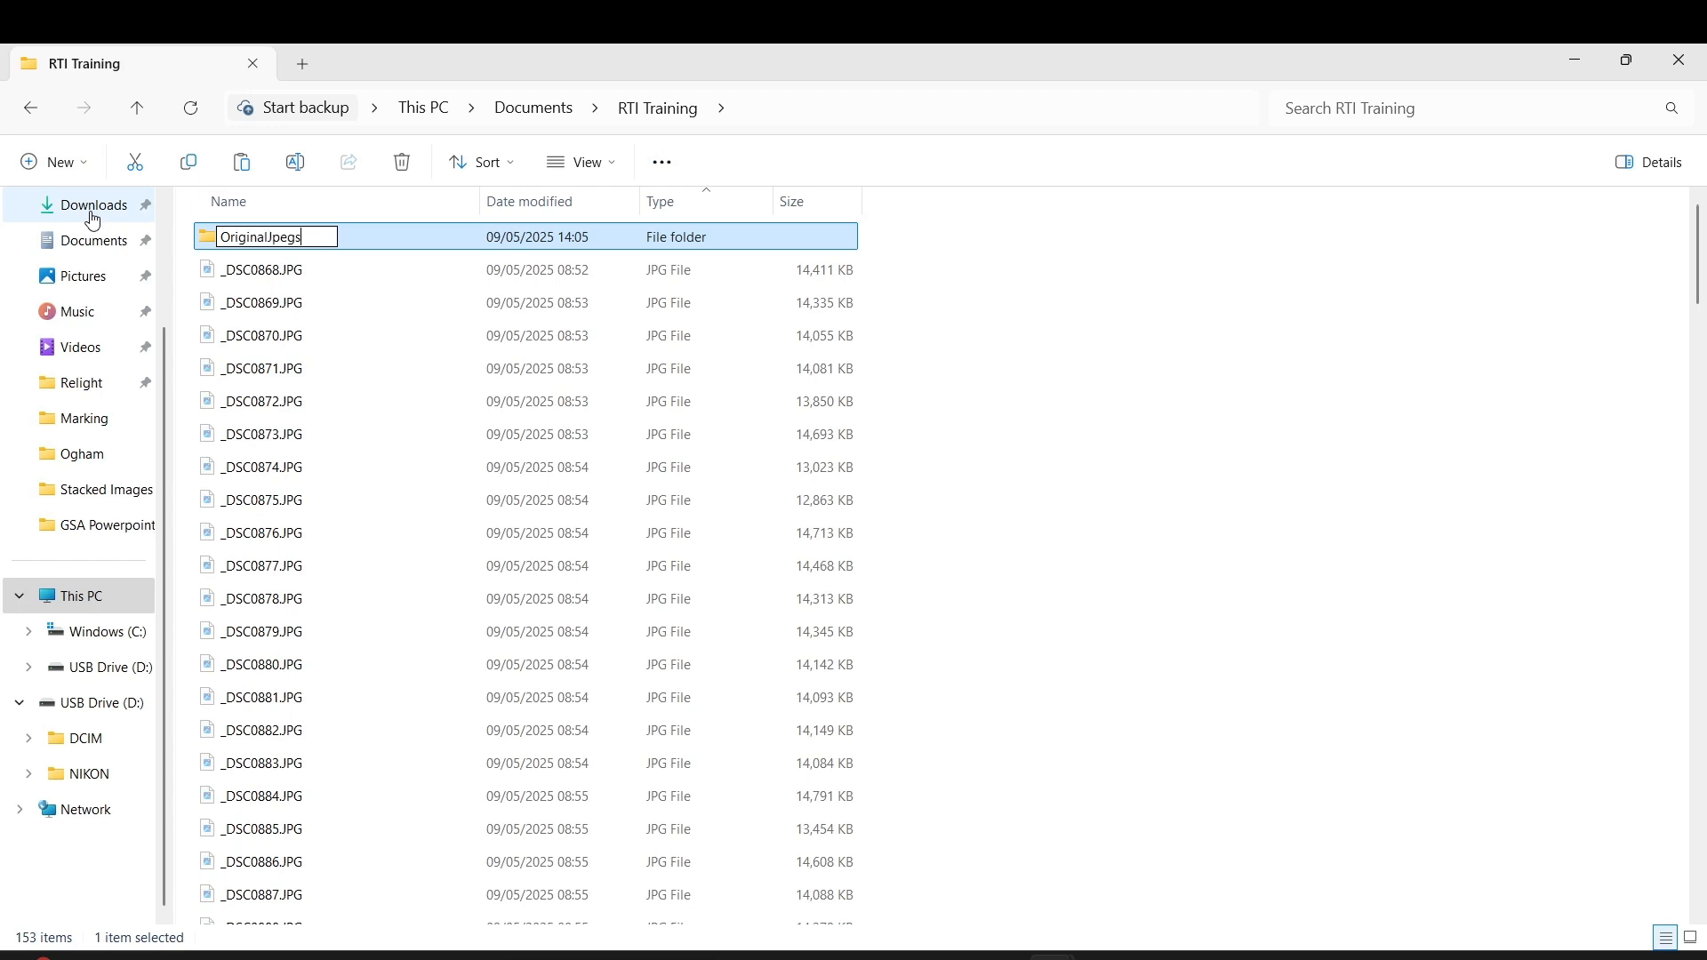
key(Return)
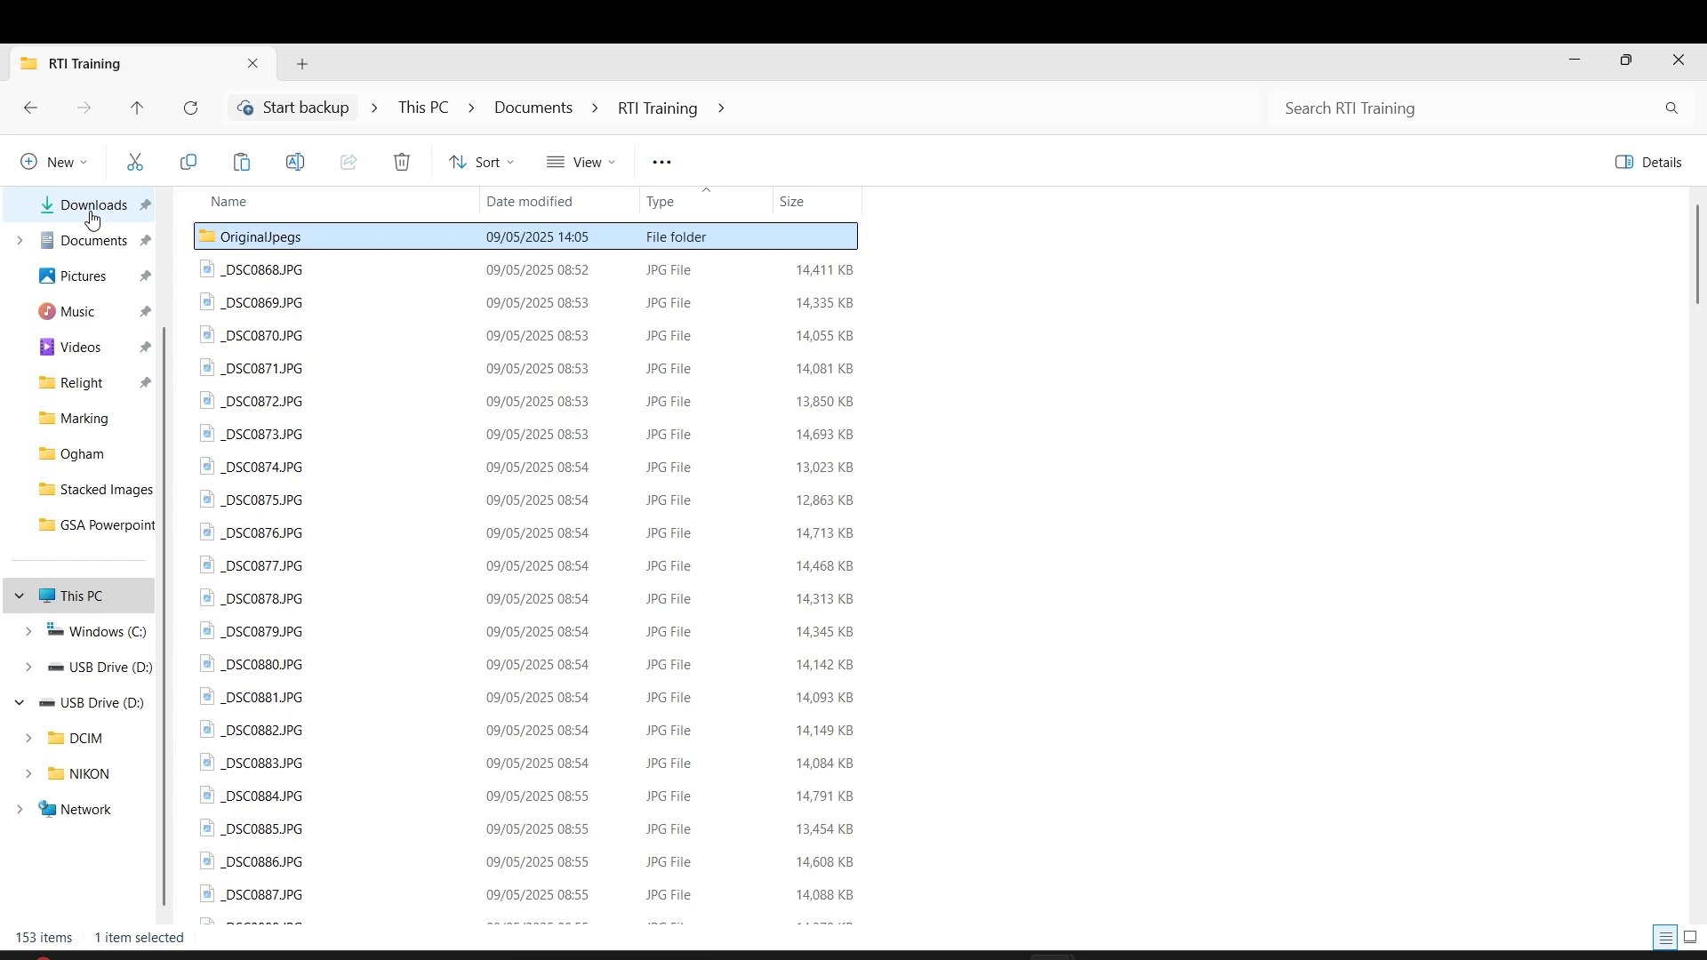
Open the OriginalJpegs folder and paste the cut JPG files into it
double_click(262, 246)
right_click(331, 338)
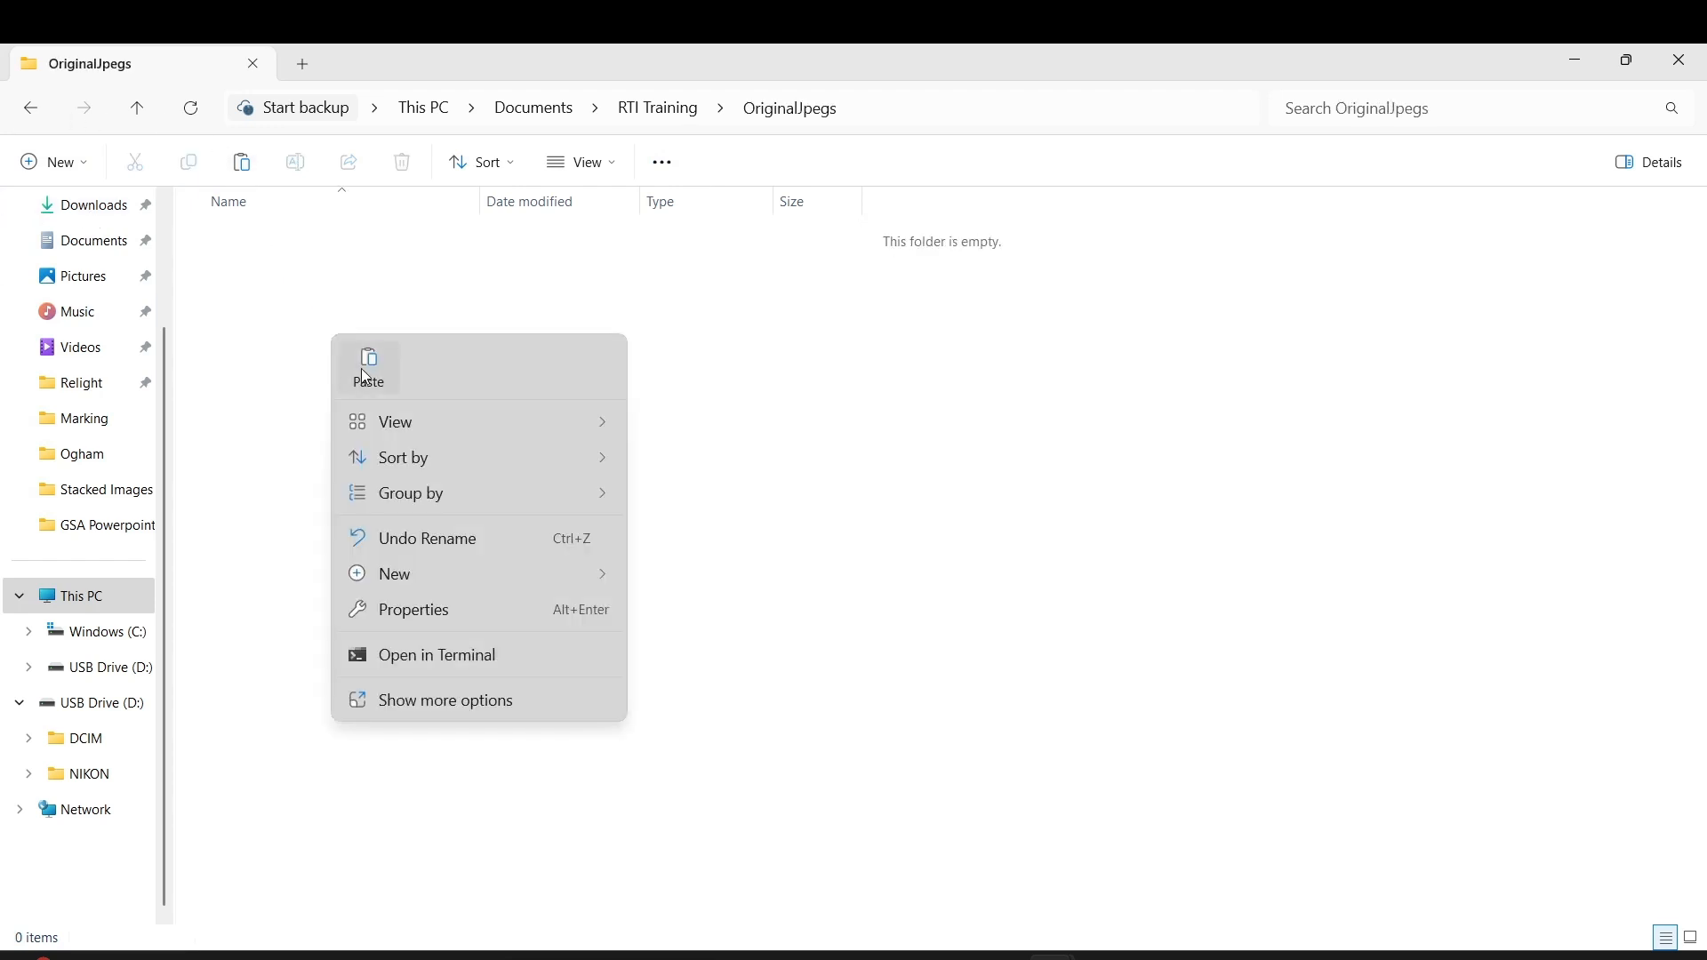
click(361, 368)
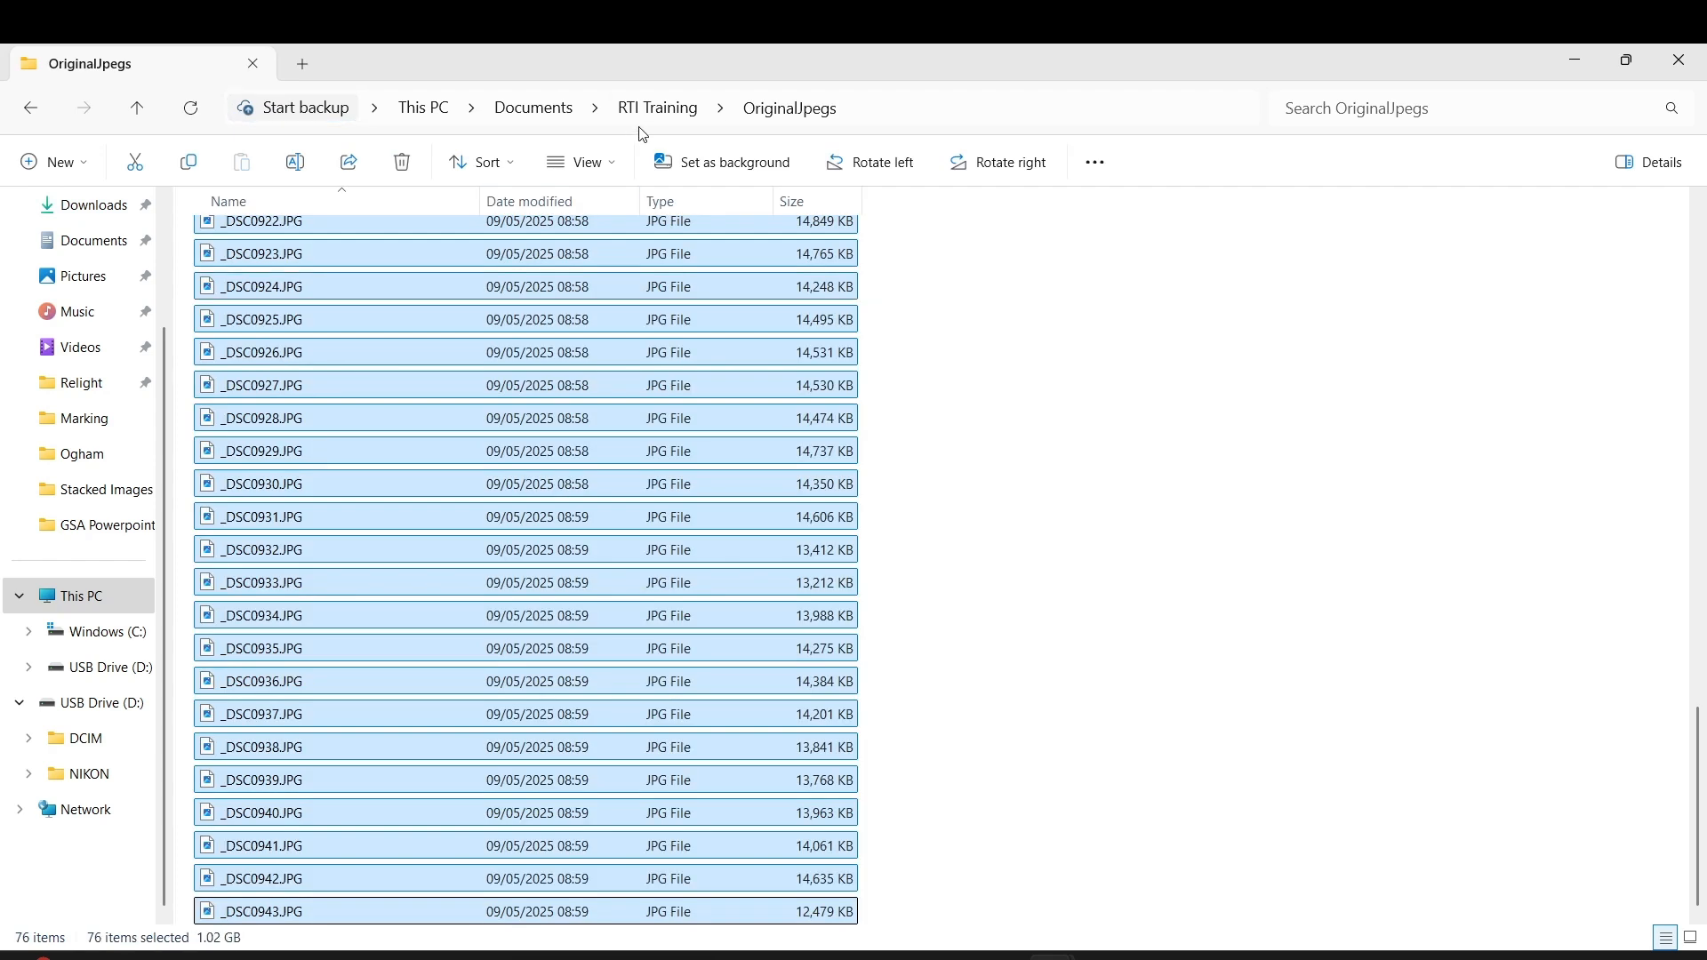
Return to the RTI Training folder and cut all the NEF files from _DSC0868.NEF through _DSC0943.NEF
click(658, 108)
click(749, 782)
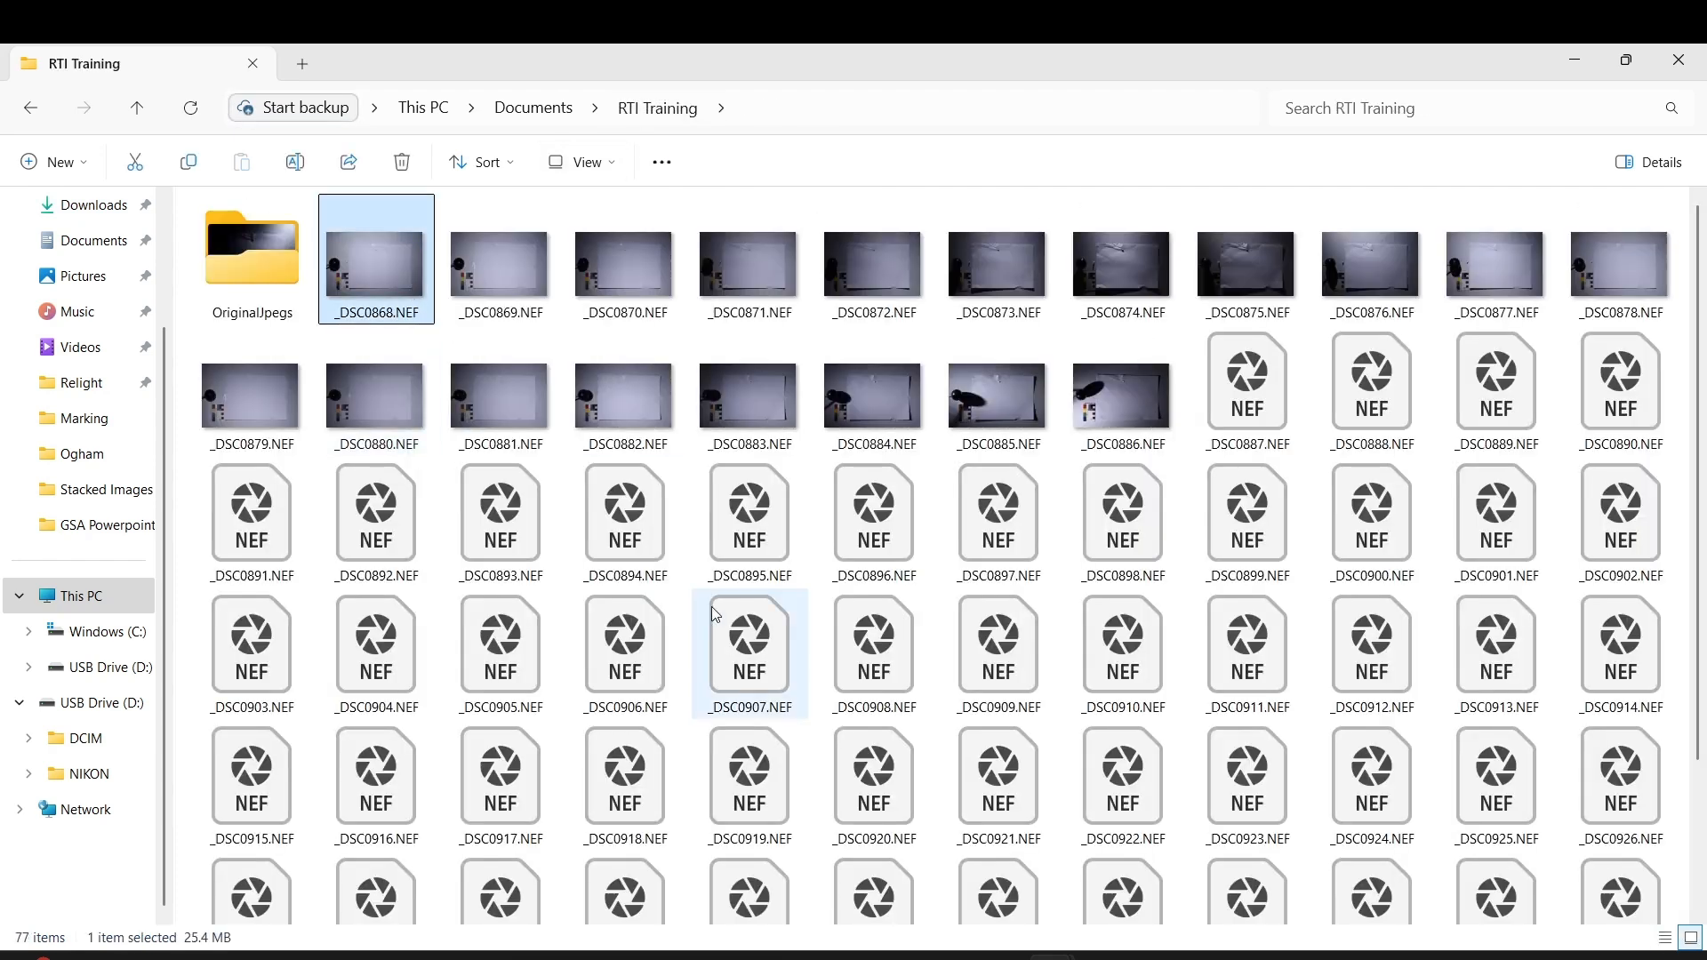
scroll(735, 712, down, 2)
key(ctrl+a)
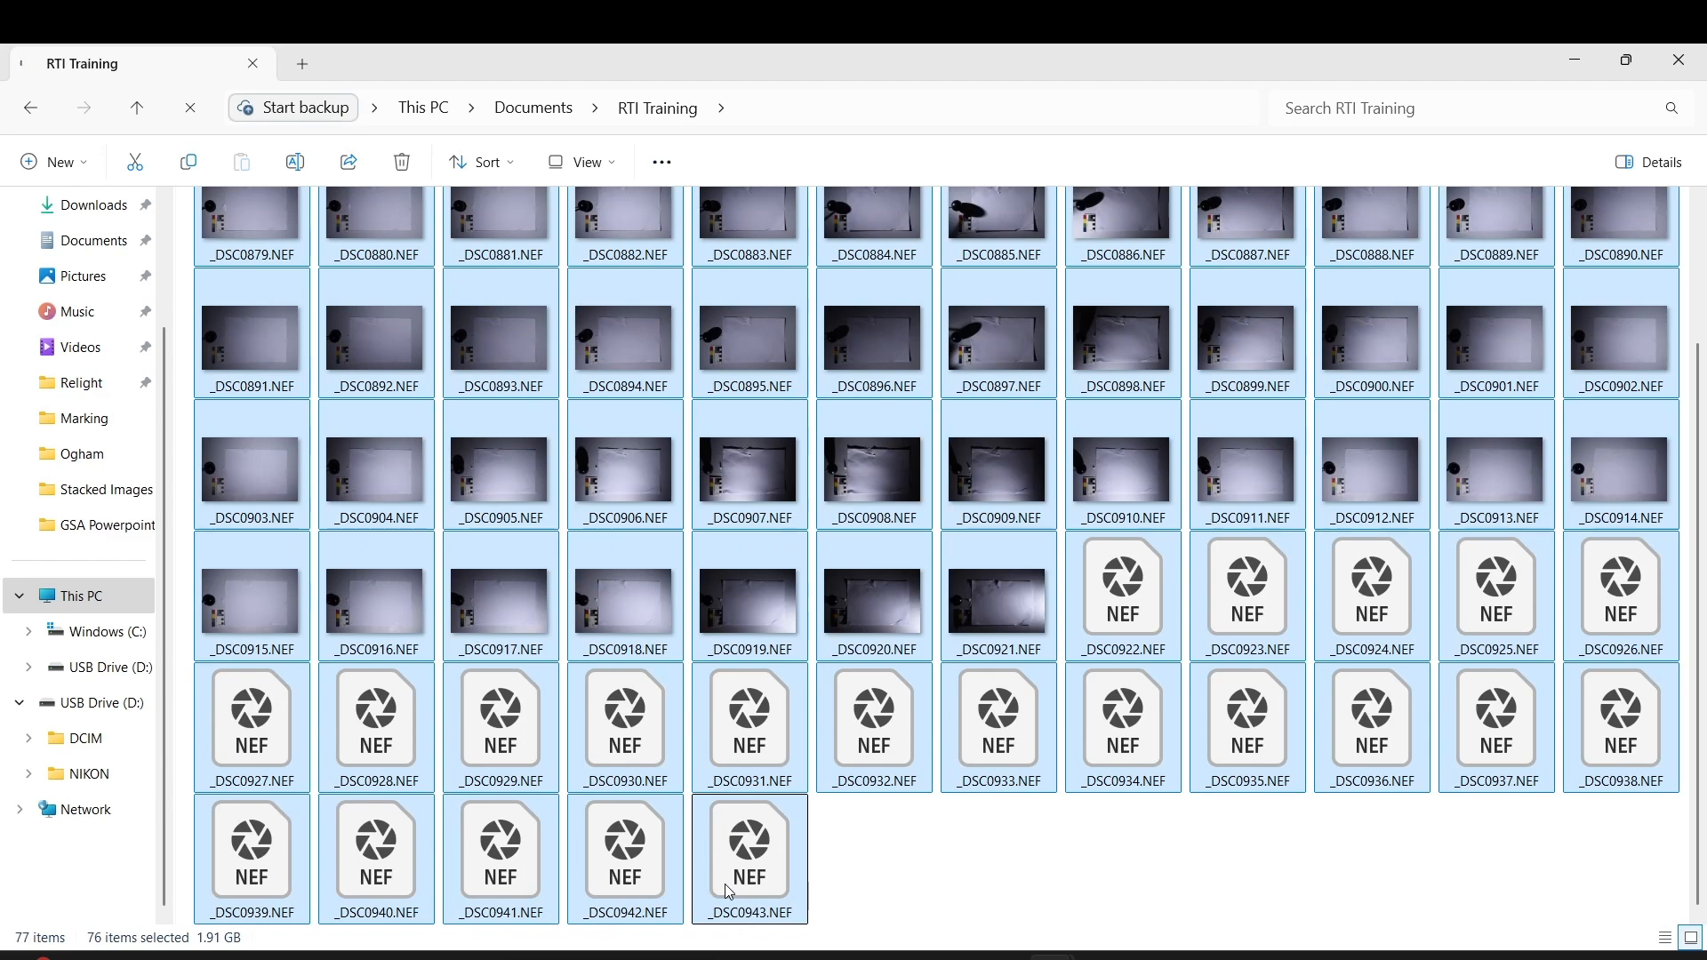
right_click(734, 630)
click(765, 916)
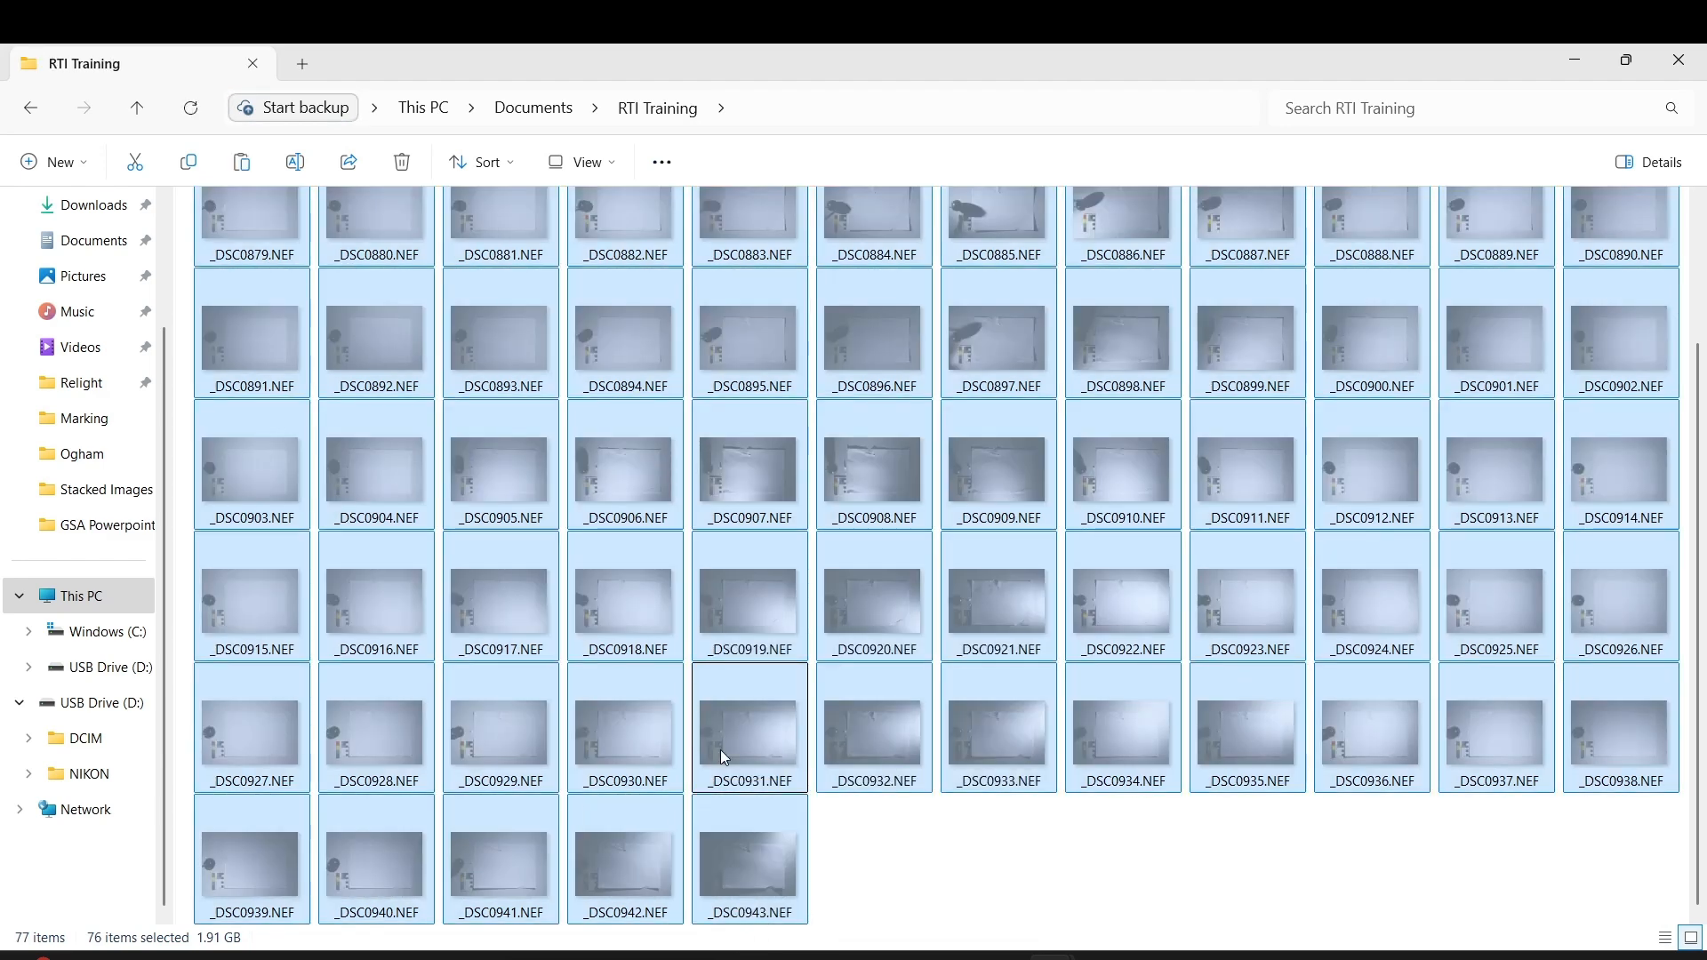
right_click(721, 750)
click(833, 807)
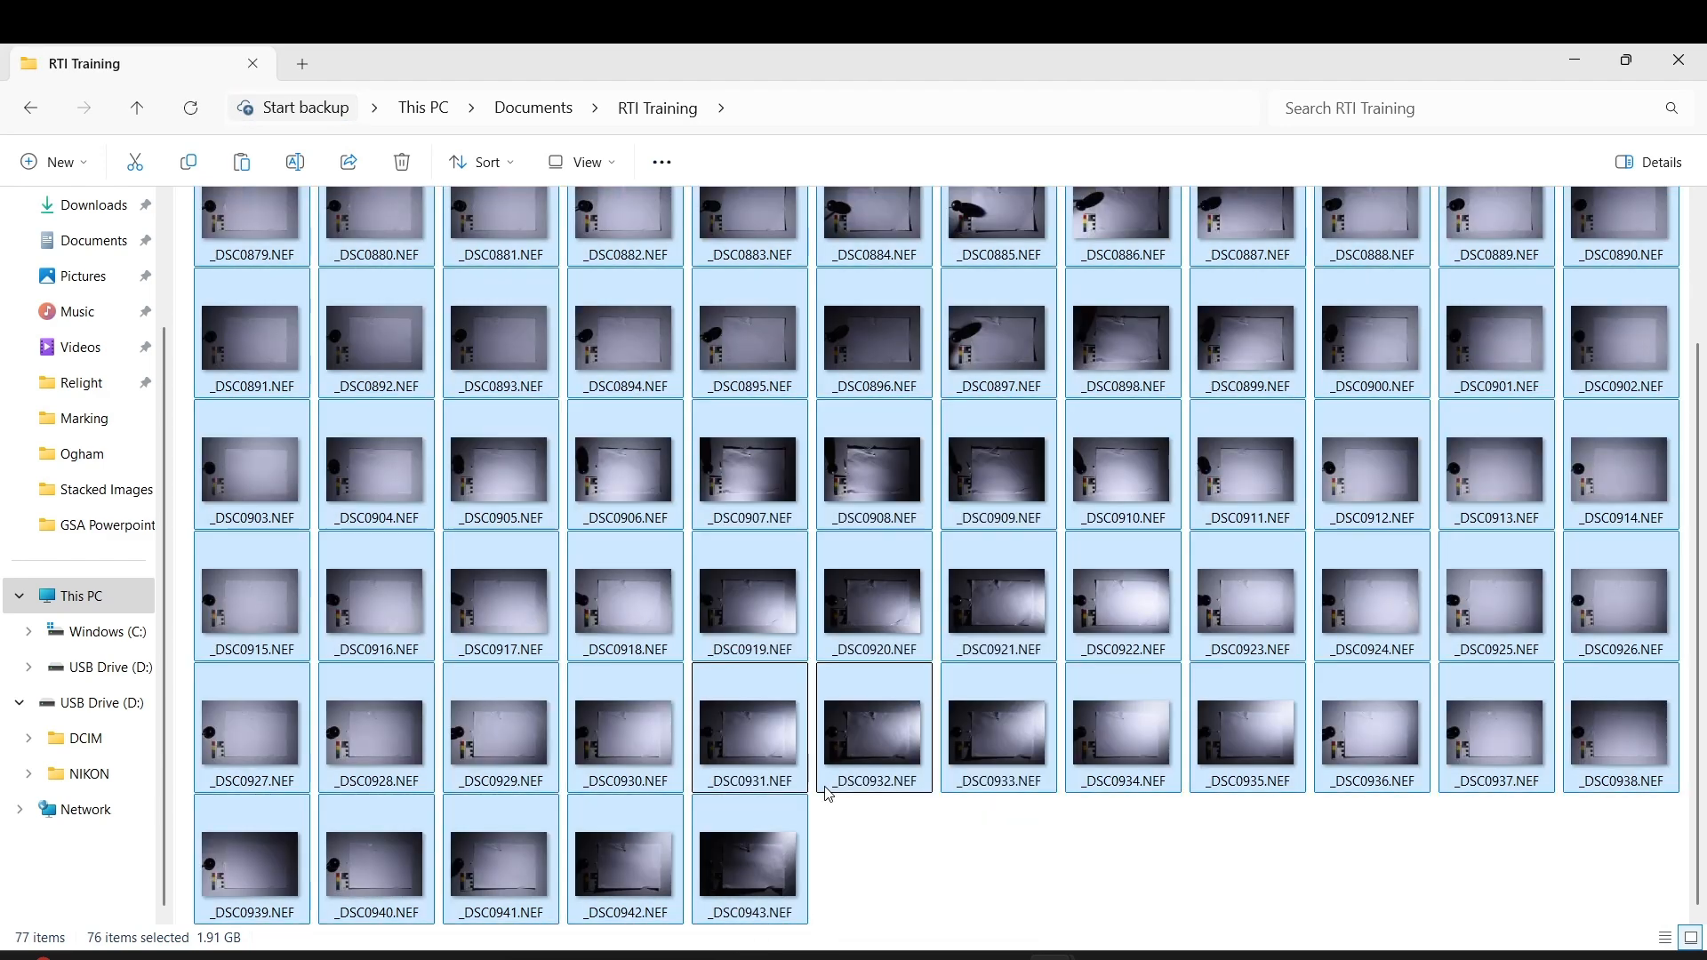
Create a new folder named RAW in the RTI Training folder
scroll(569, 445, up, 2)
click(53, 162)
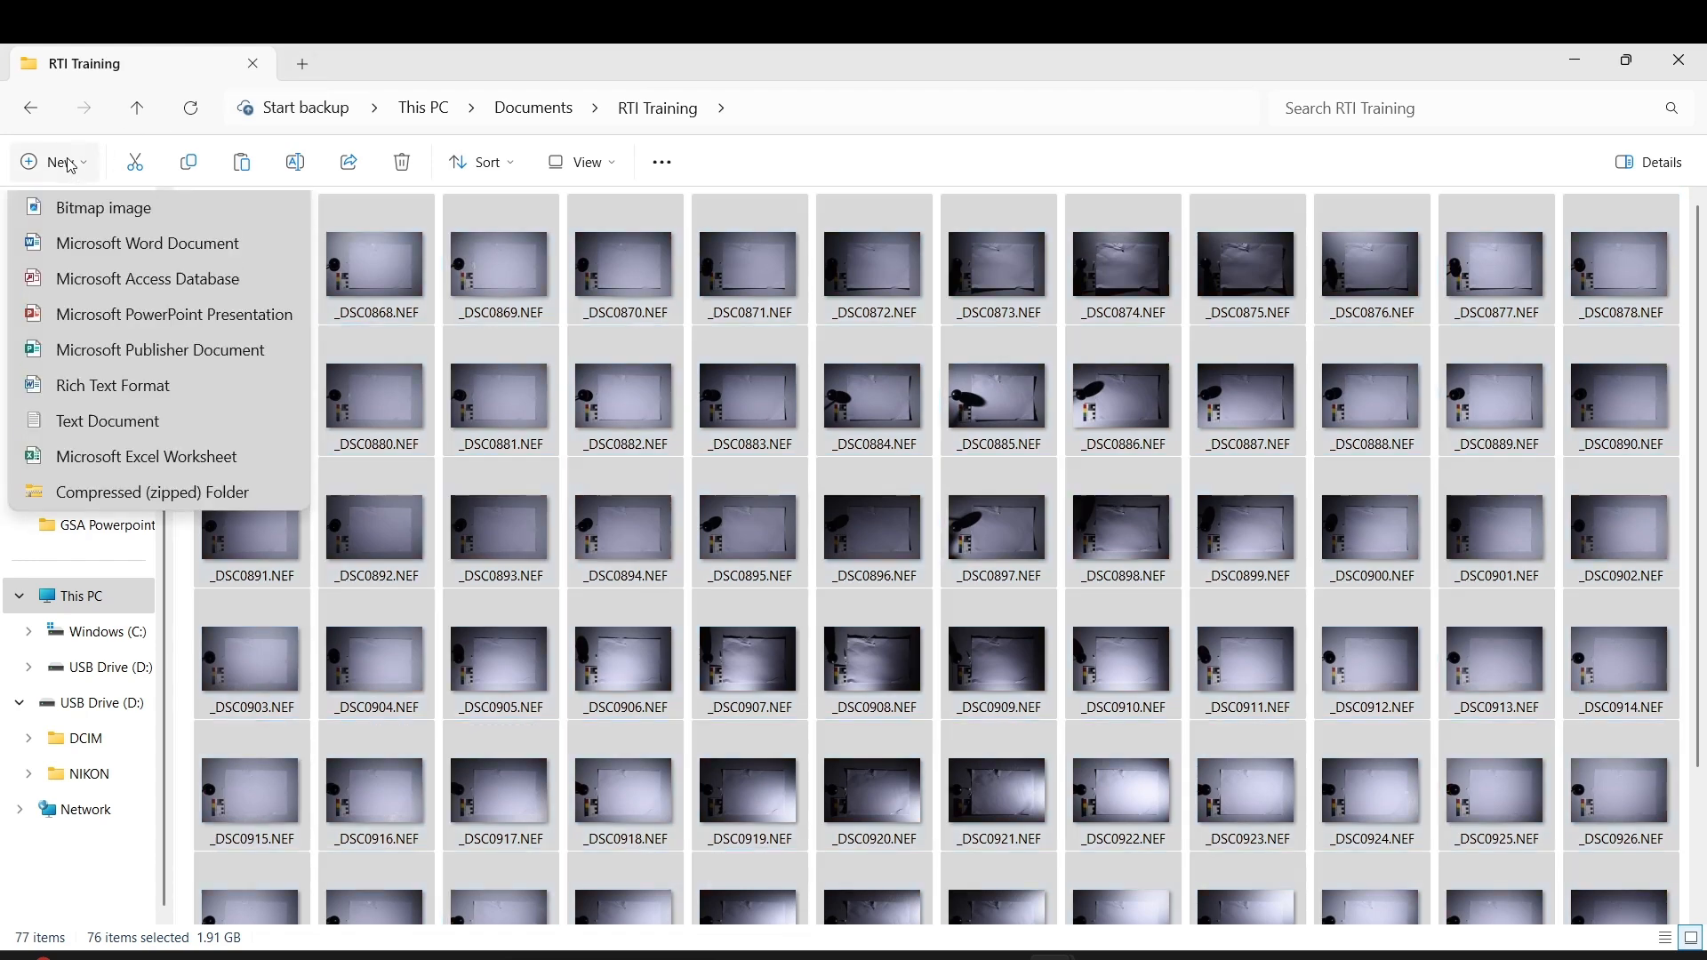
click(76, 208)
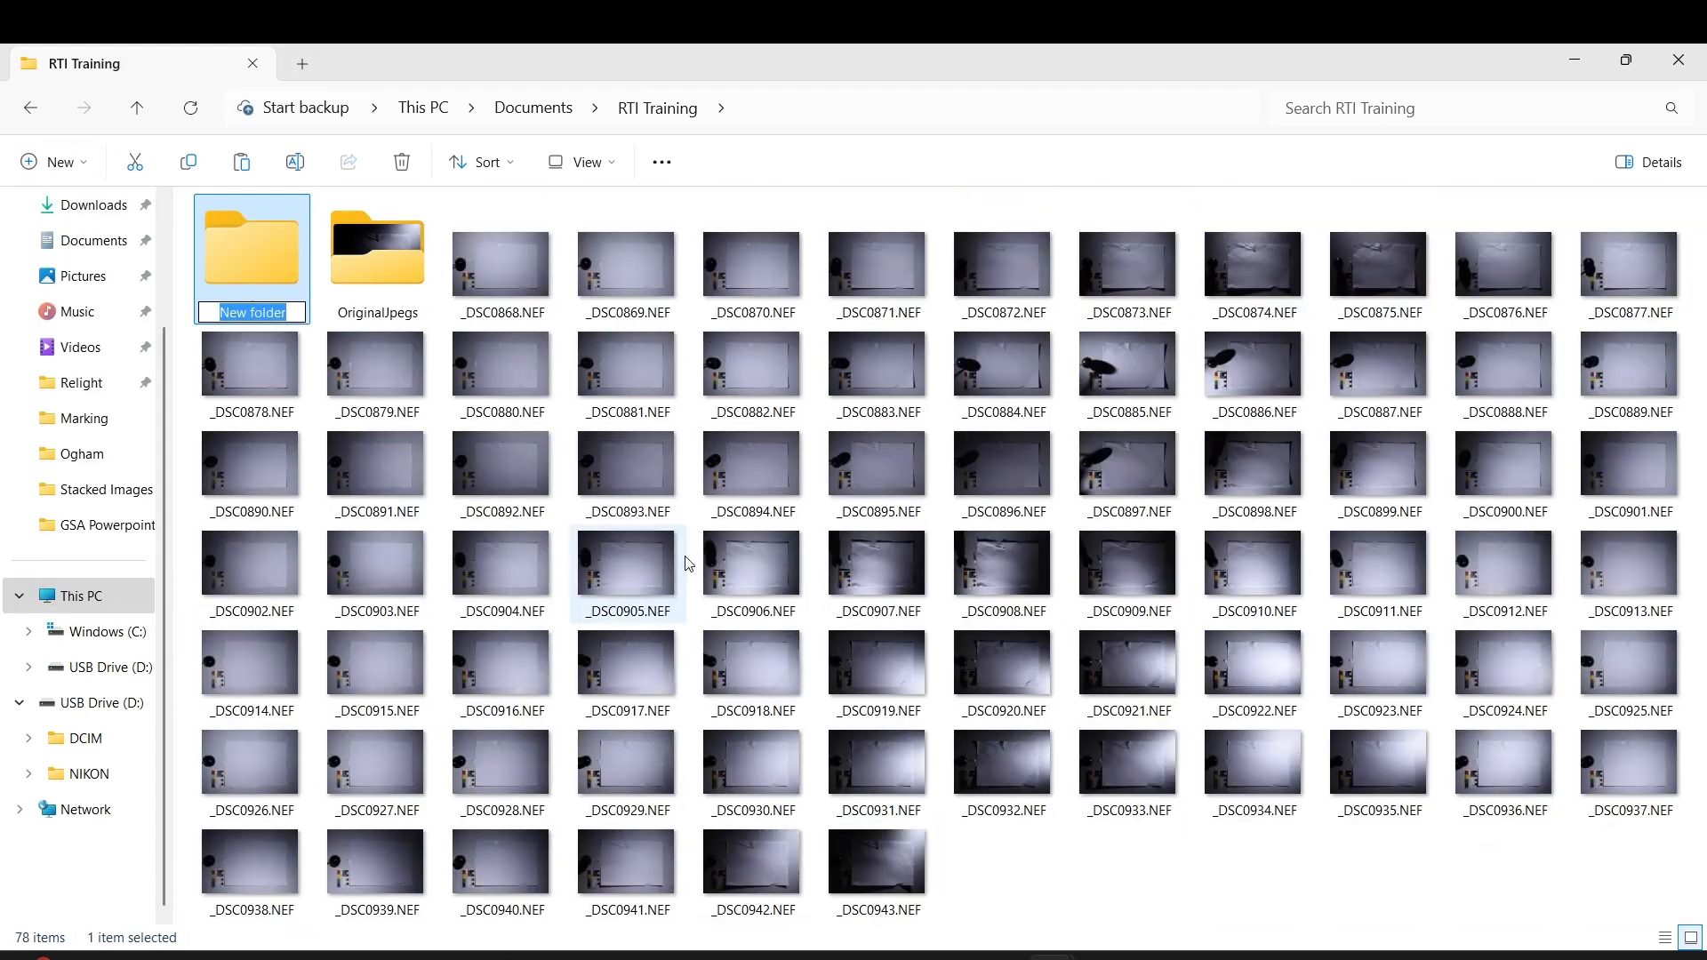
text(RAW)
key(Return)
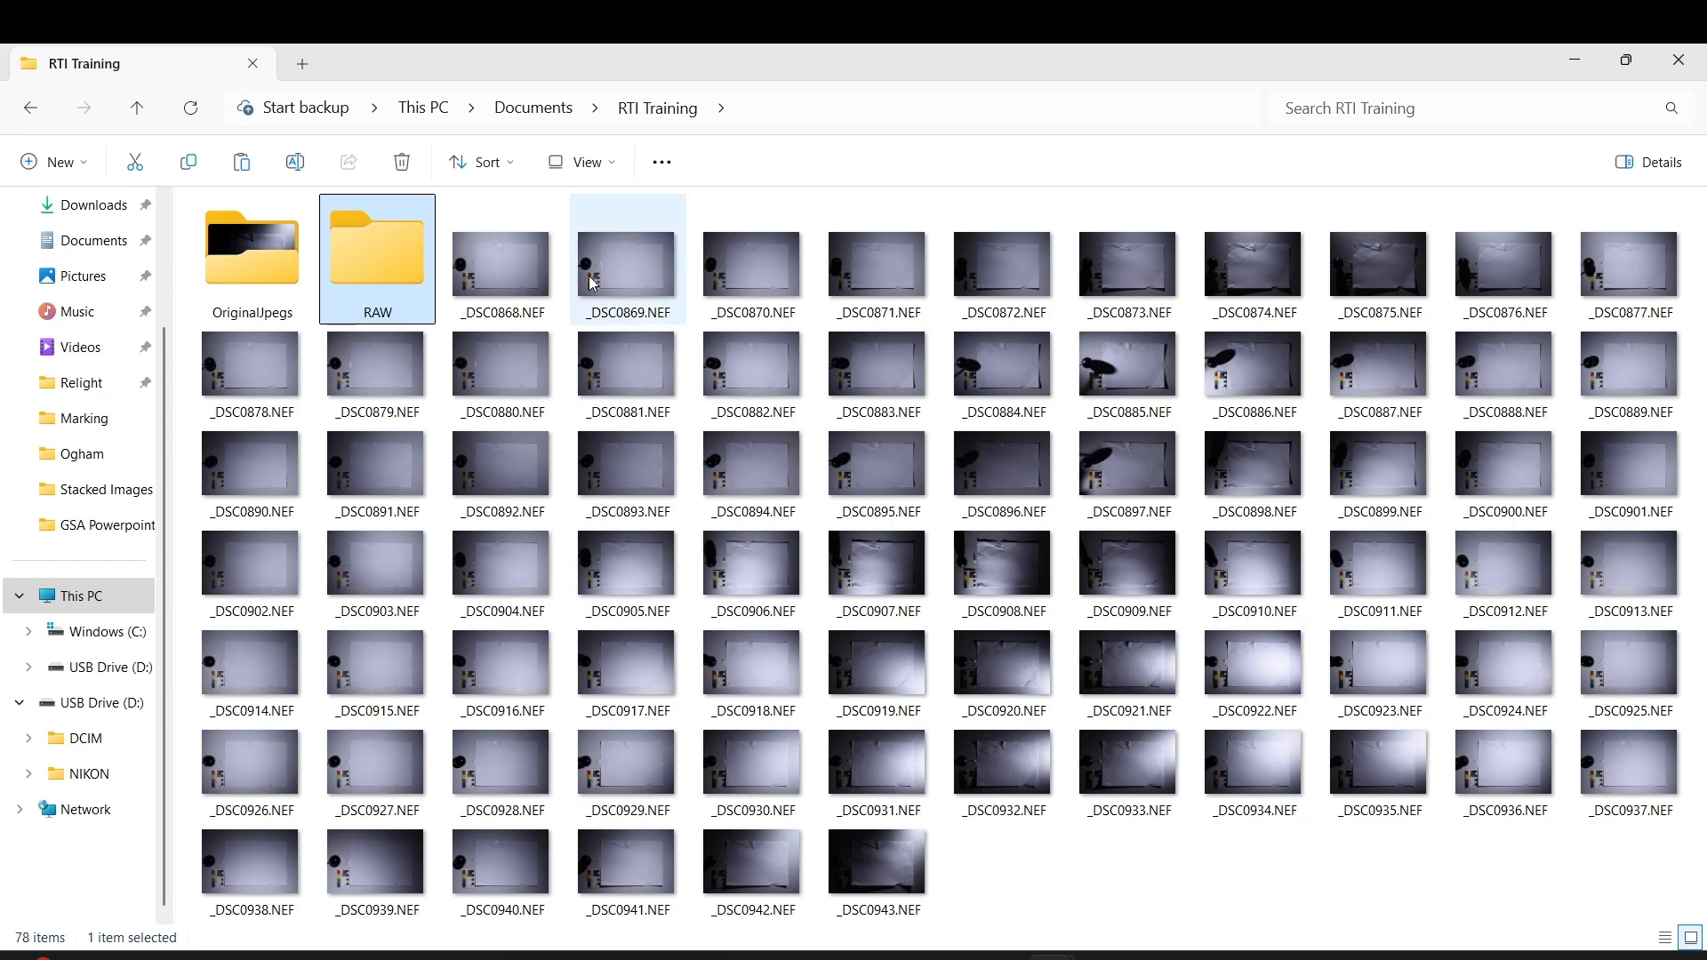
Open the RAW folder and paste the NEF files into it
double_click(411, 277)
right_click(495, 367)
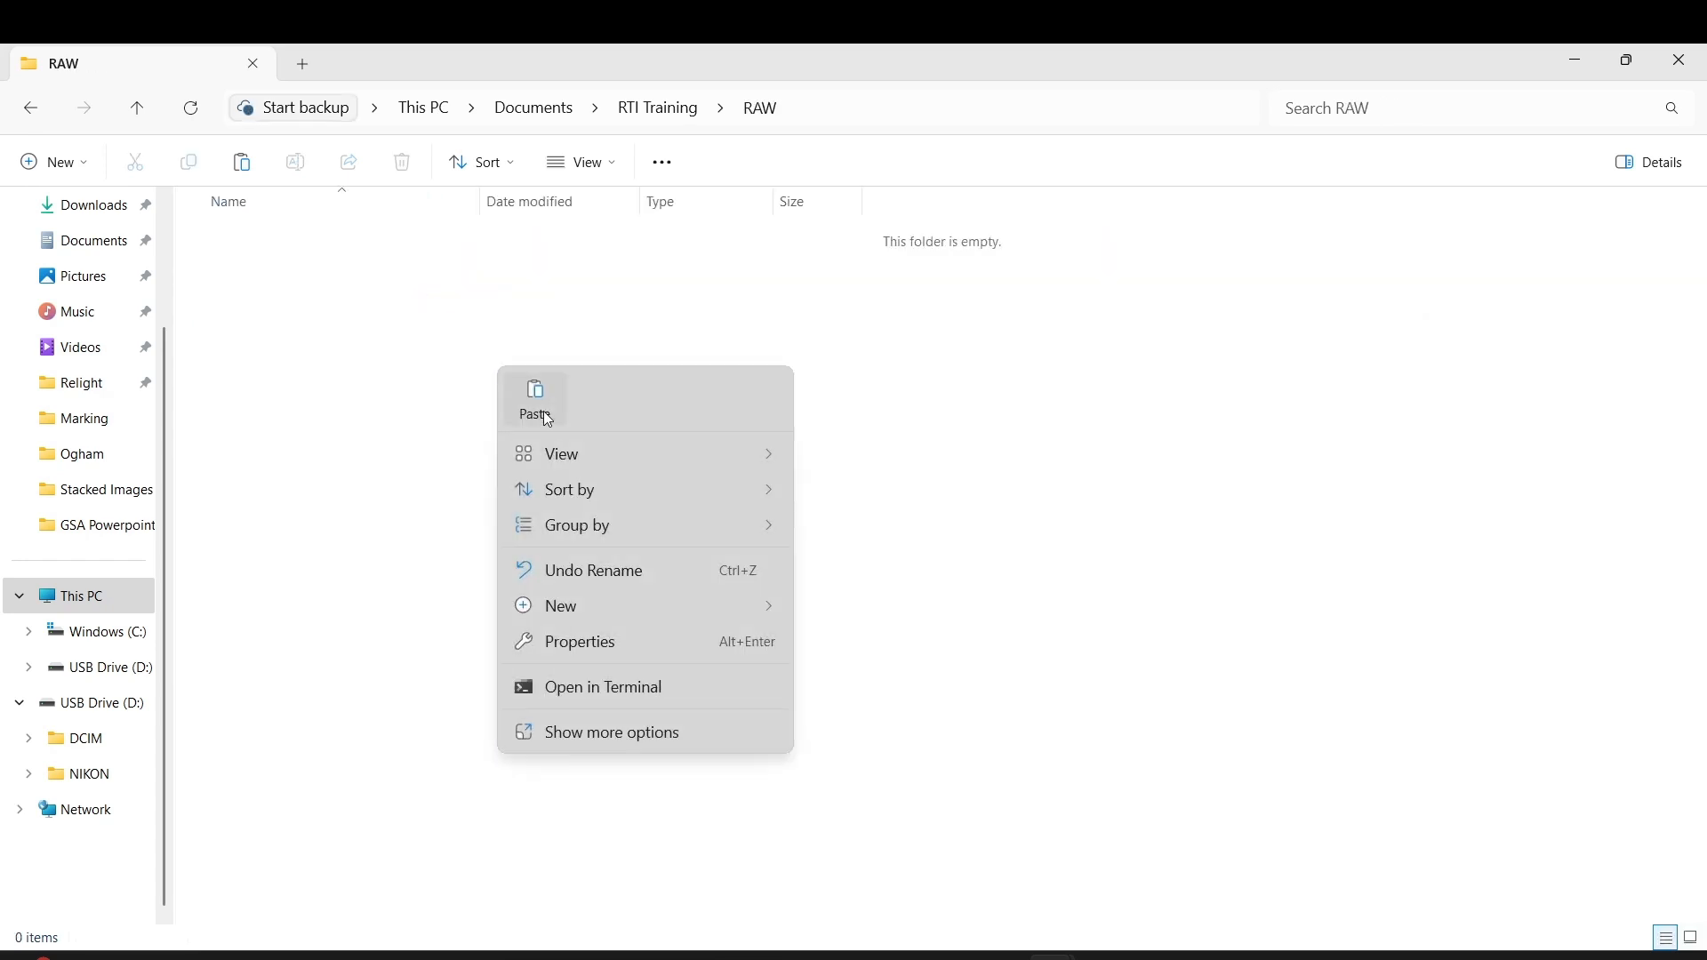
click(364, 500)
key(ctrl+v)
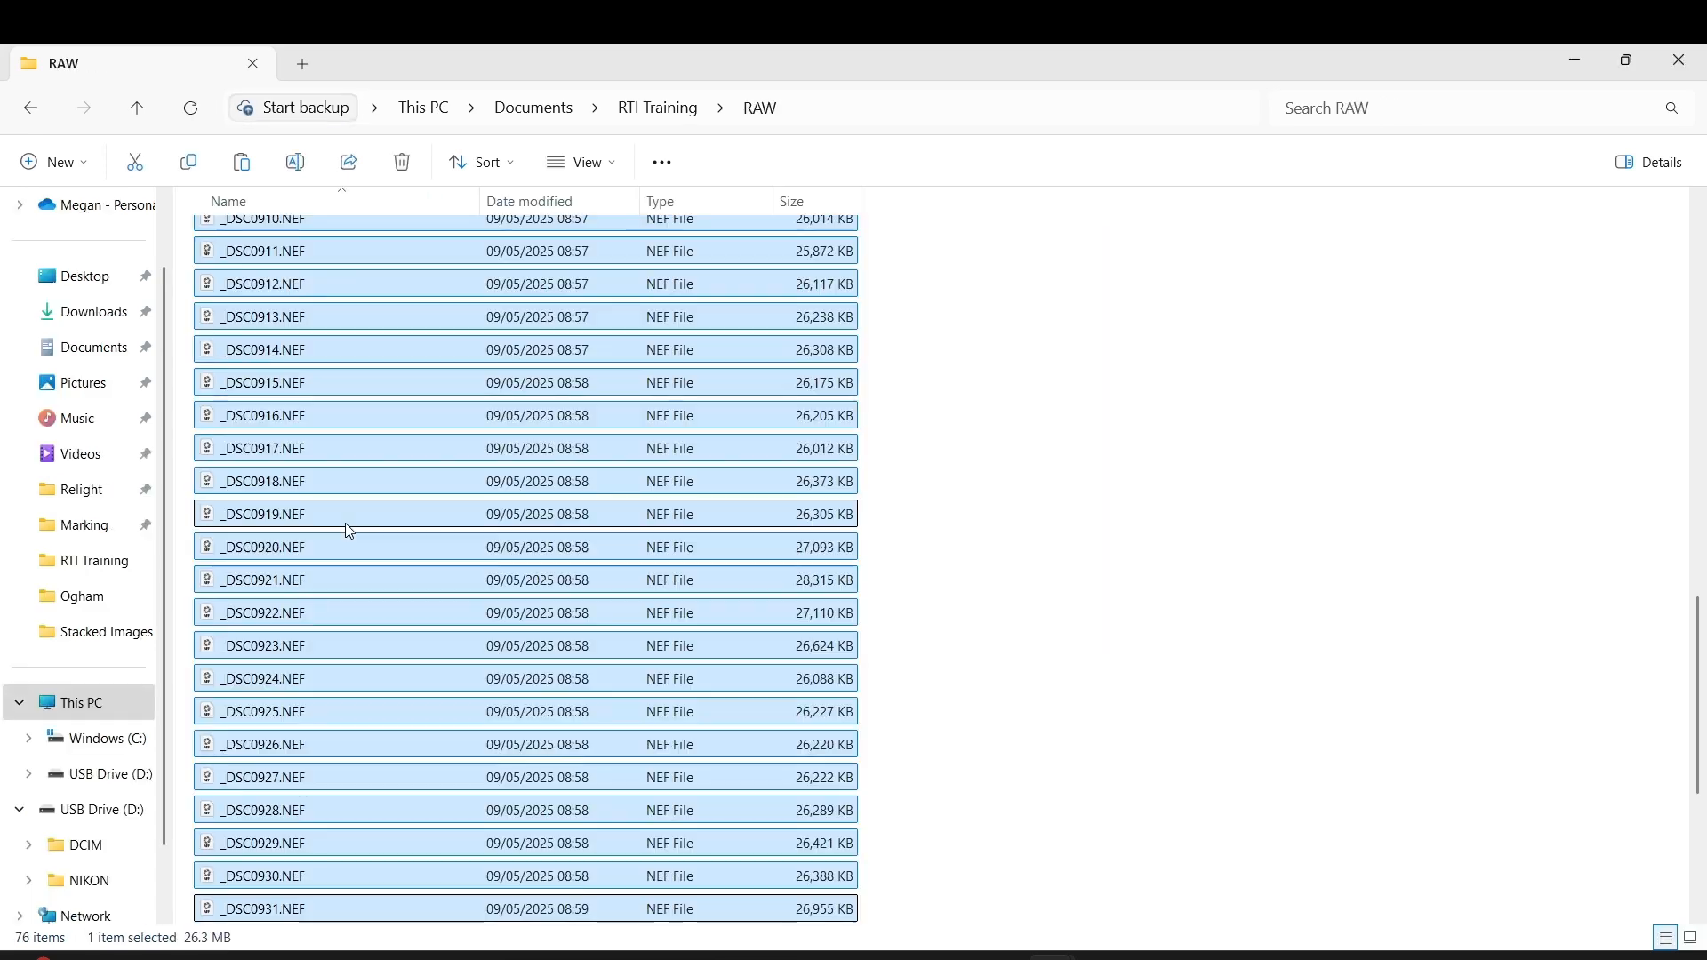
Check the files in RAW, return to RTI Training and delete the leftover _DSC0868.NEF through _DSC0943.NEF files there
click(663, 110)
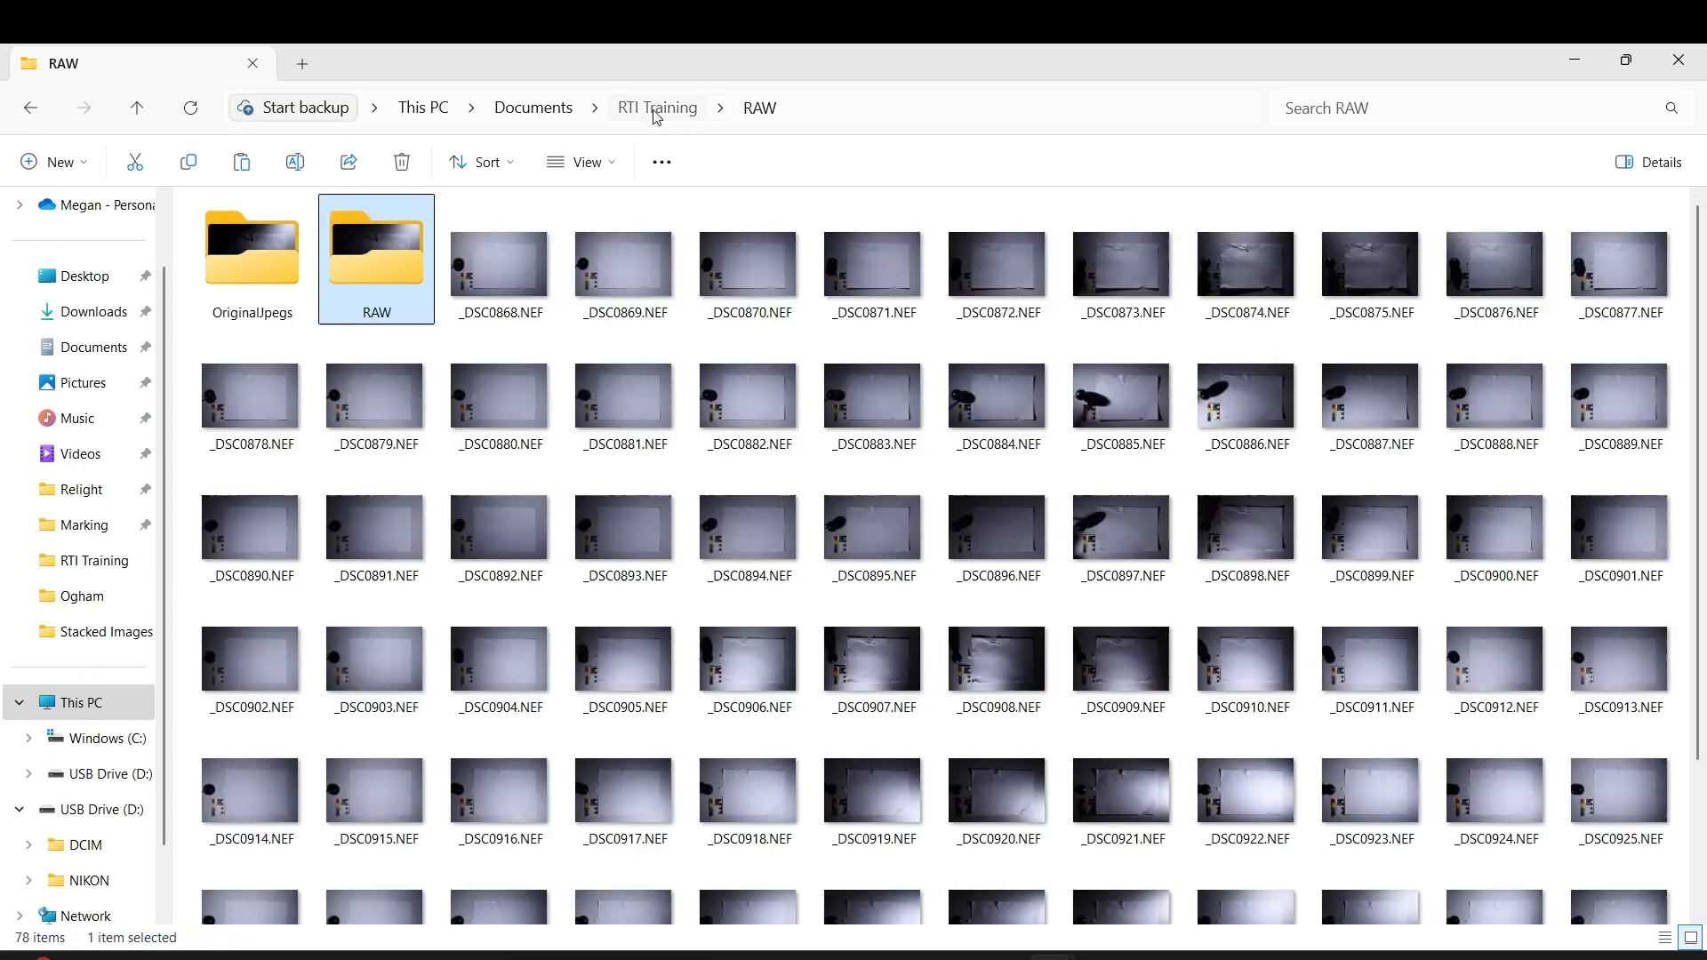
double_click(372, 290)
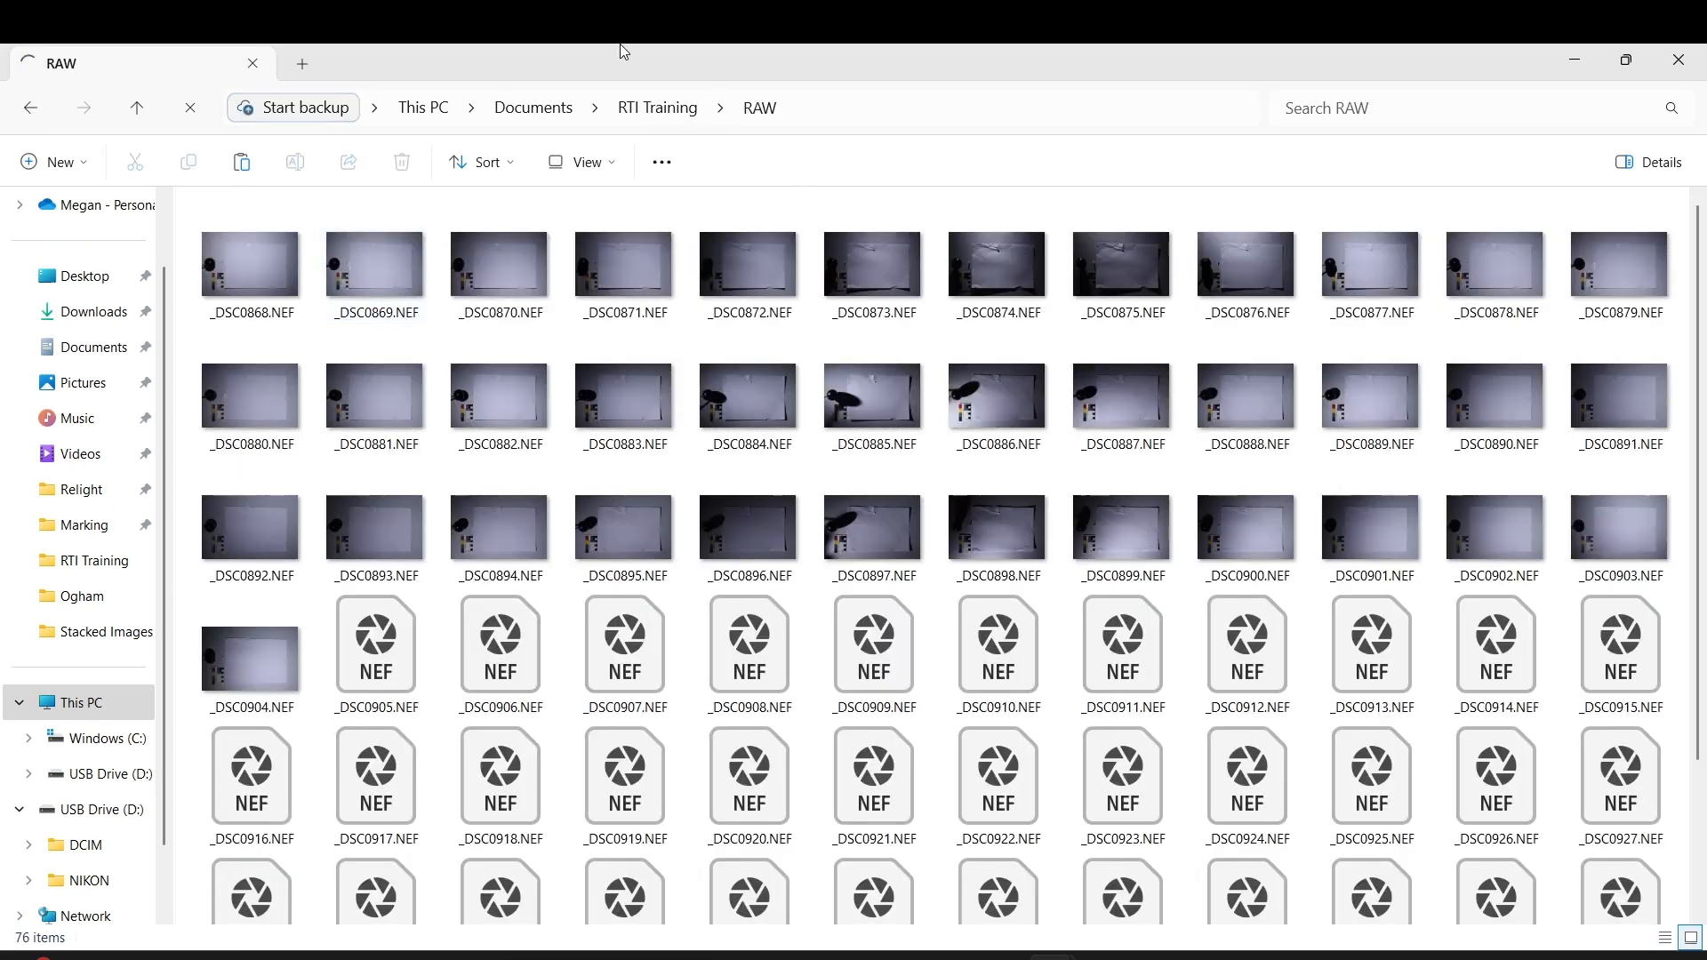
key(alt+Up)
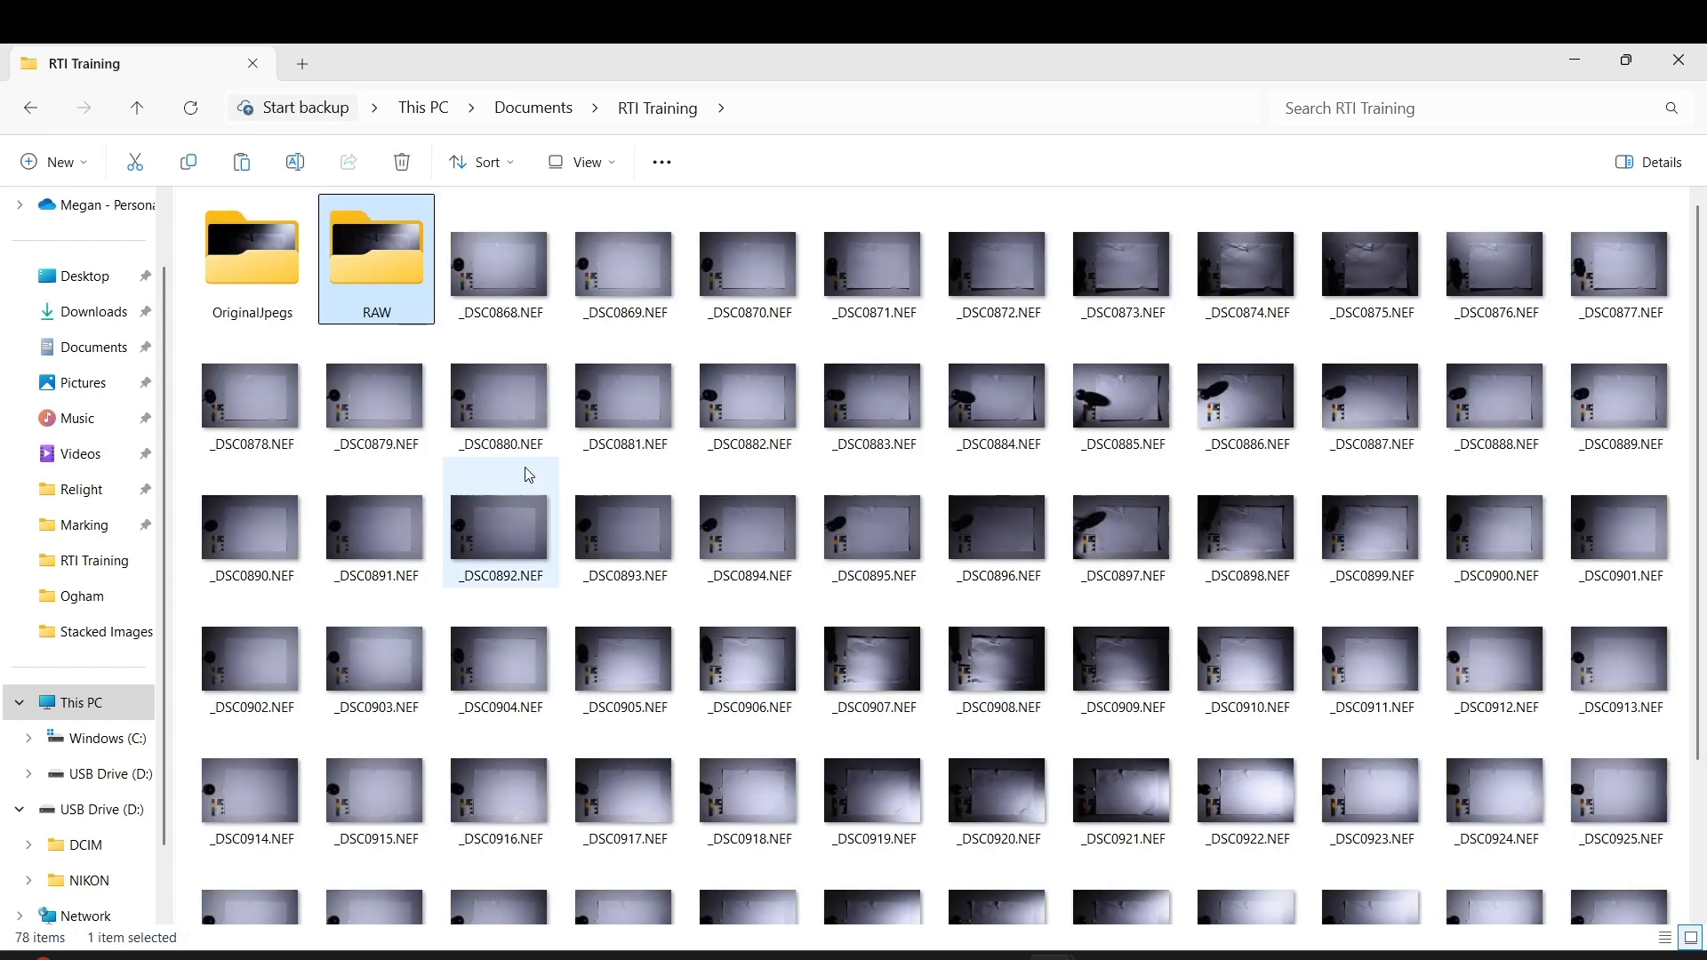
click(514, 301)
scroll(514, 301, down, 3)
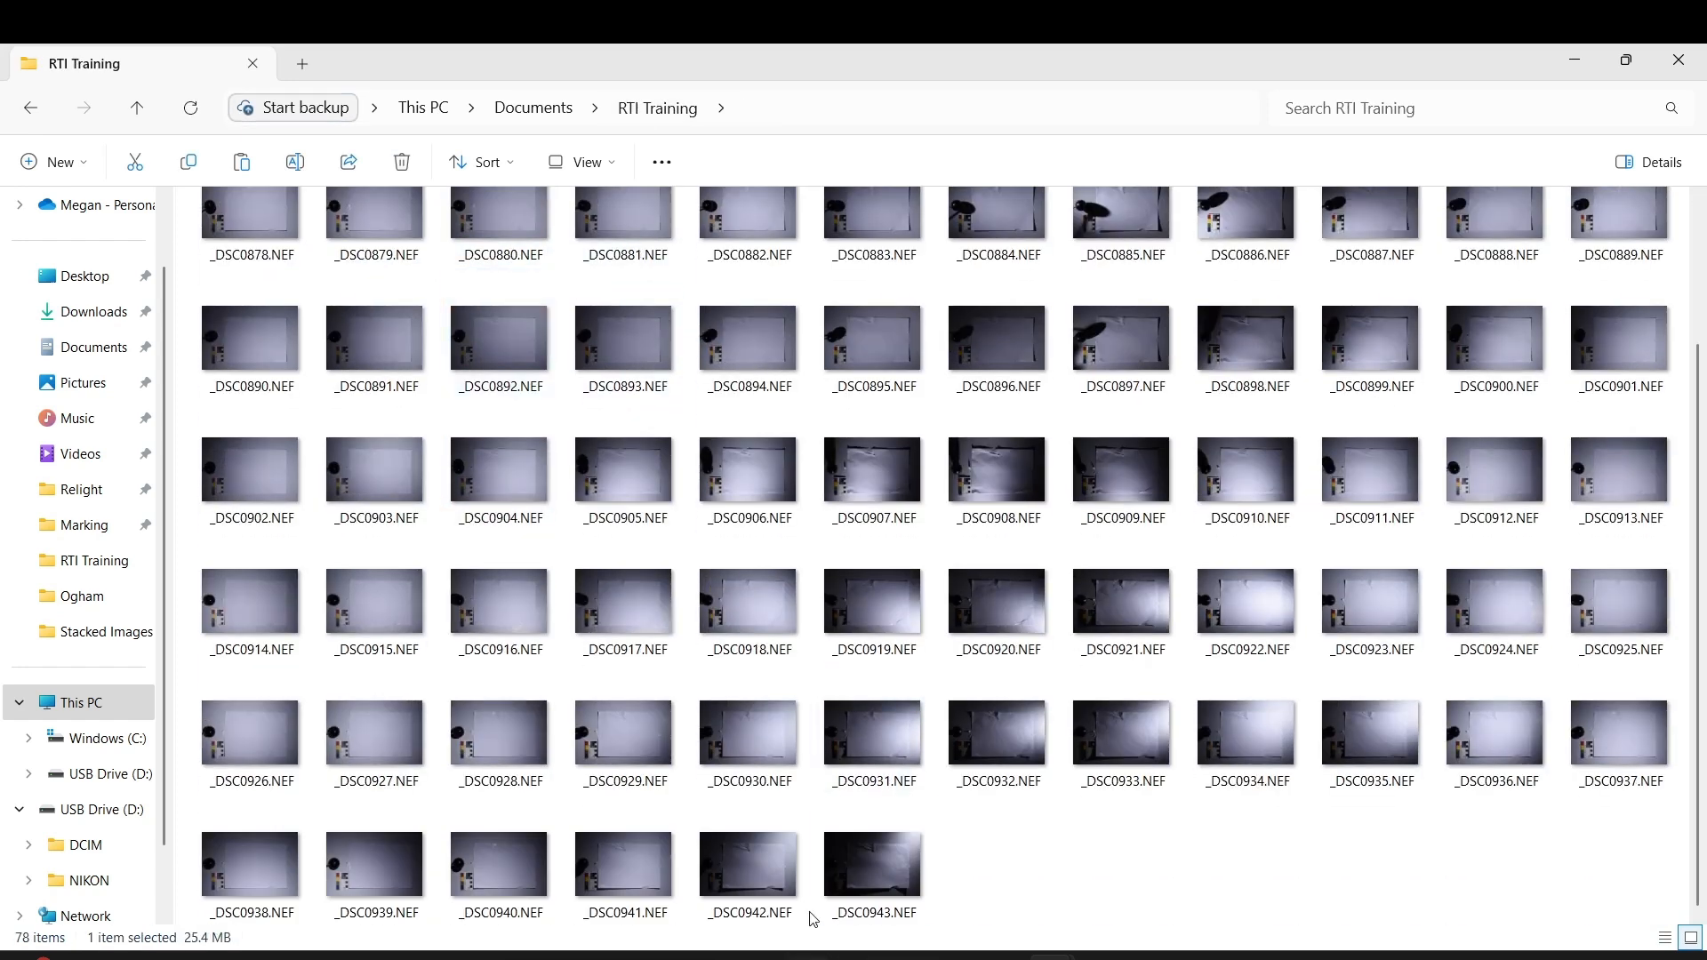
shift+click(867, 890)
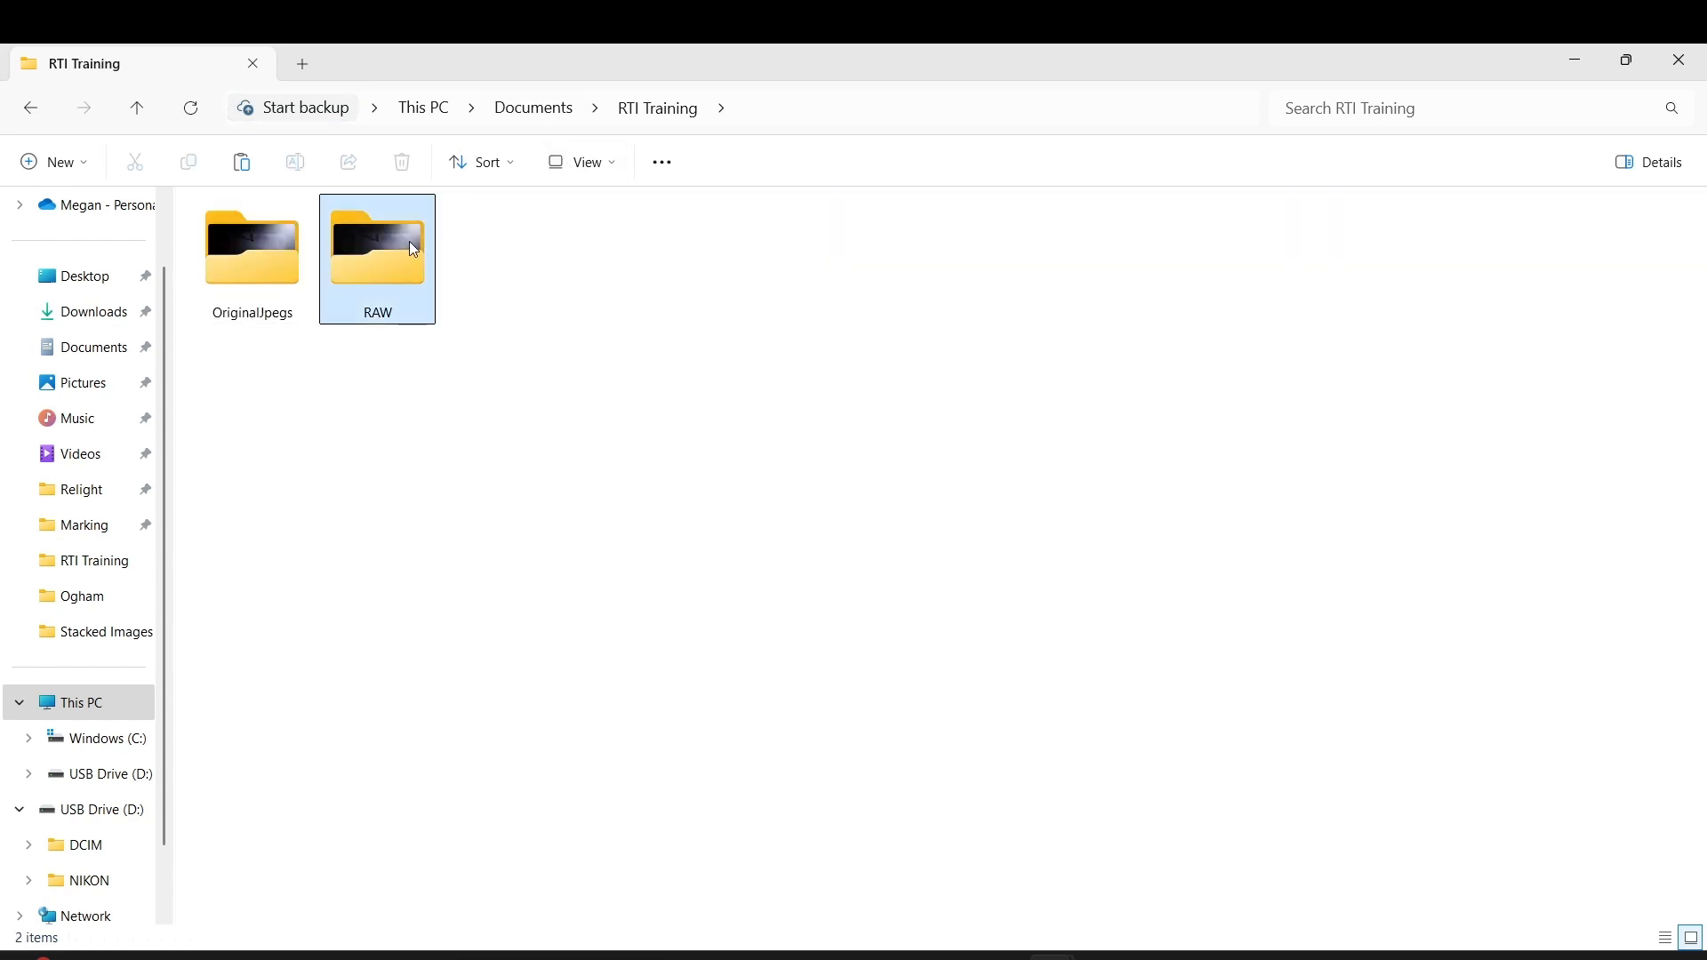
Open the RAW folder and examine its NEF files and the actions available for the whole set
double_click(409, 241)
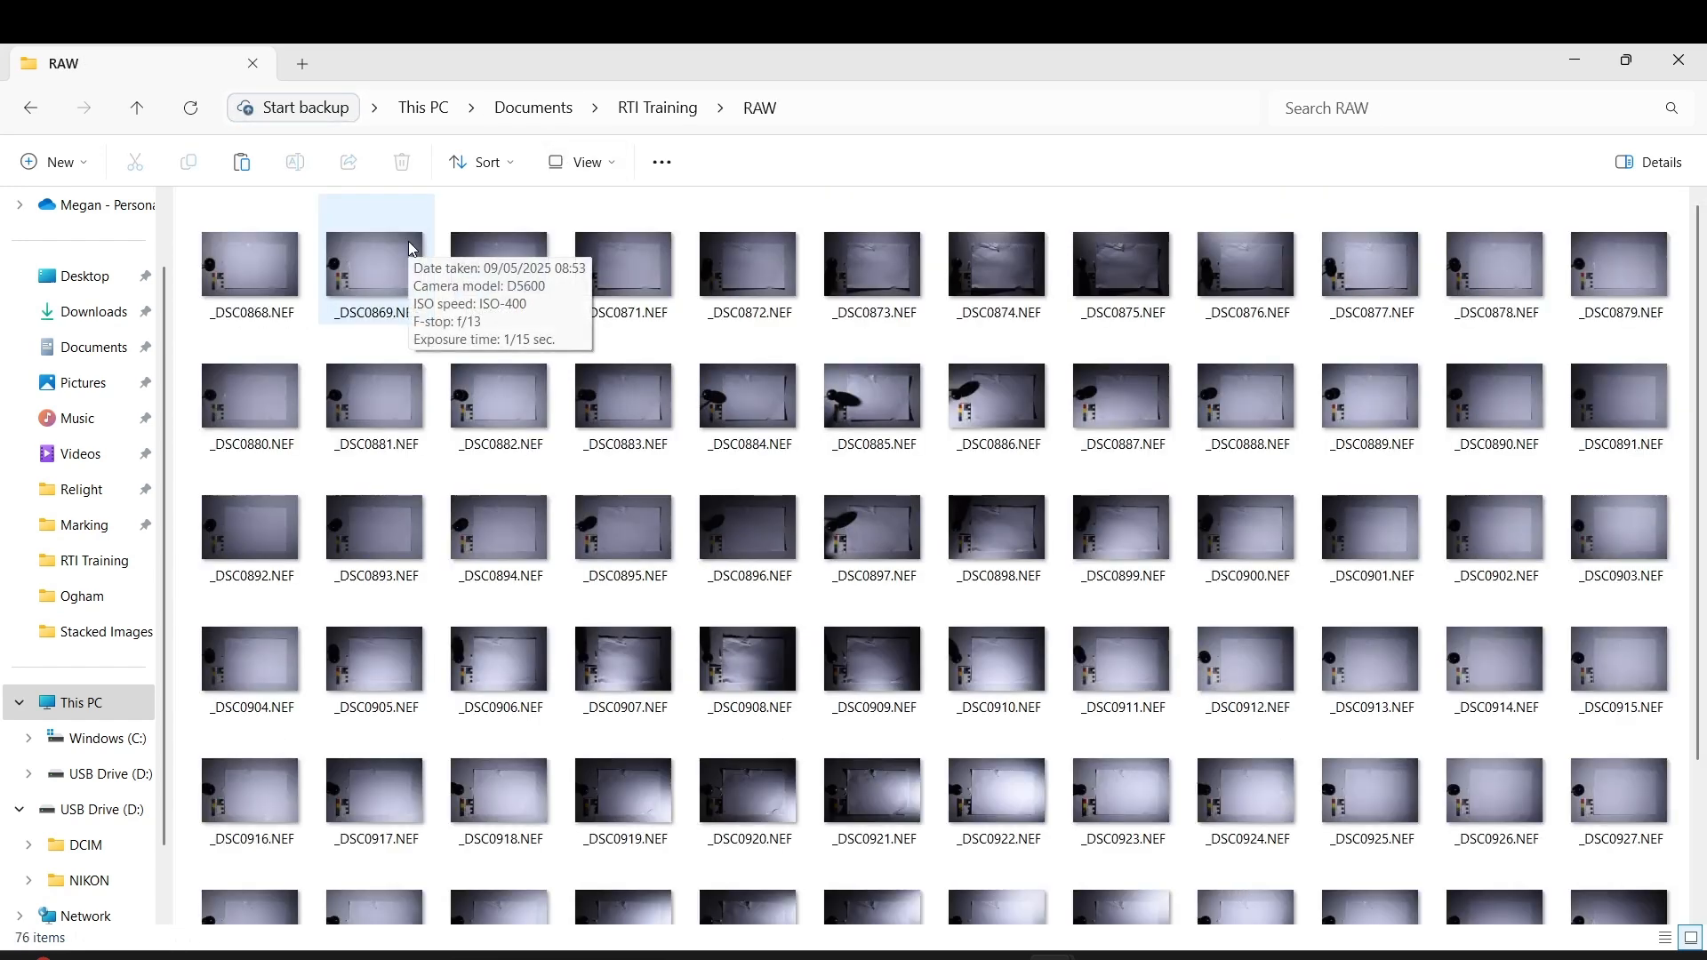
scroll(960, 751, down, 3)
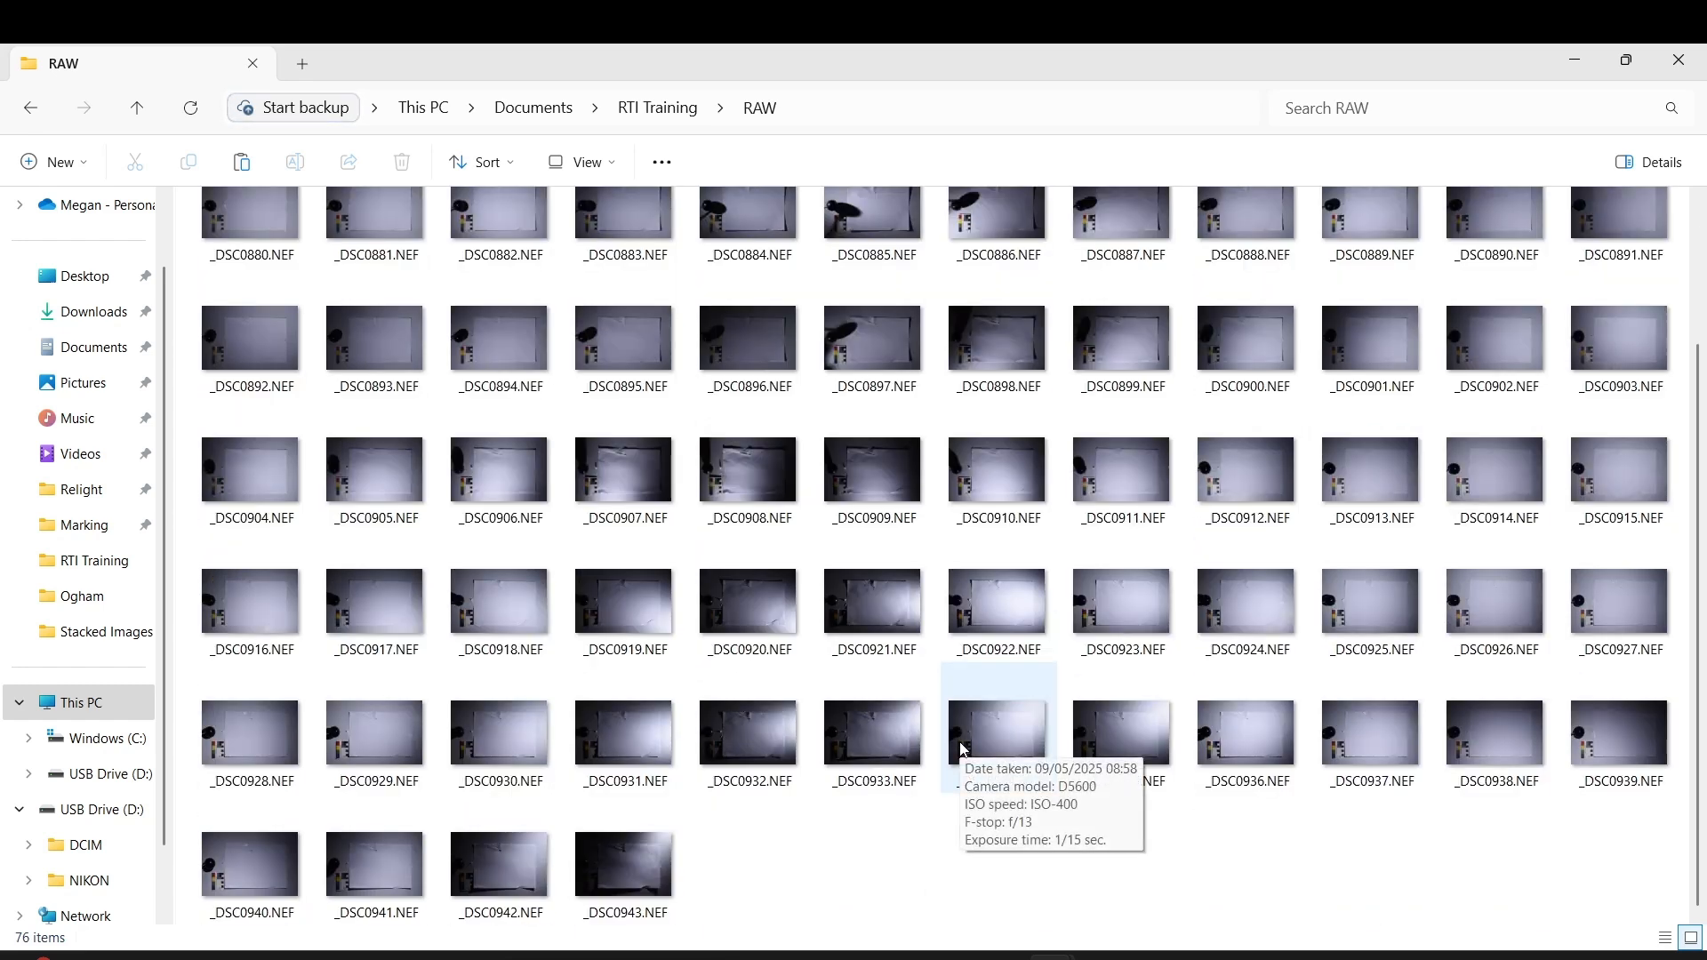
key(ctrl+a)
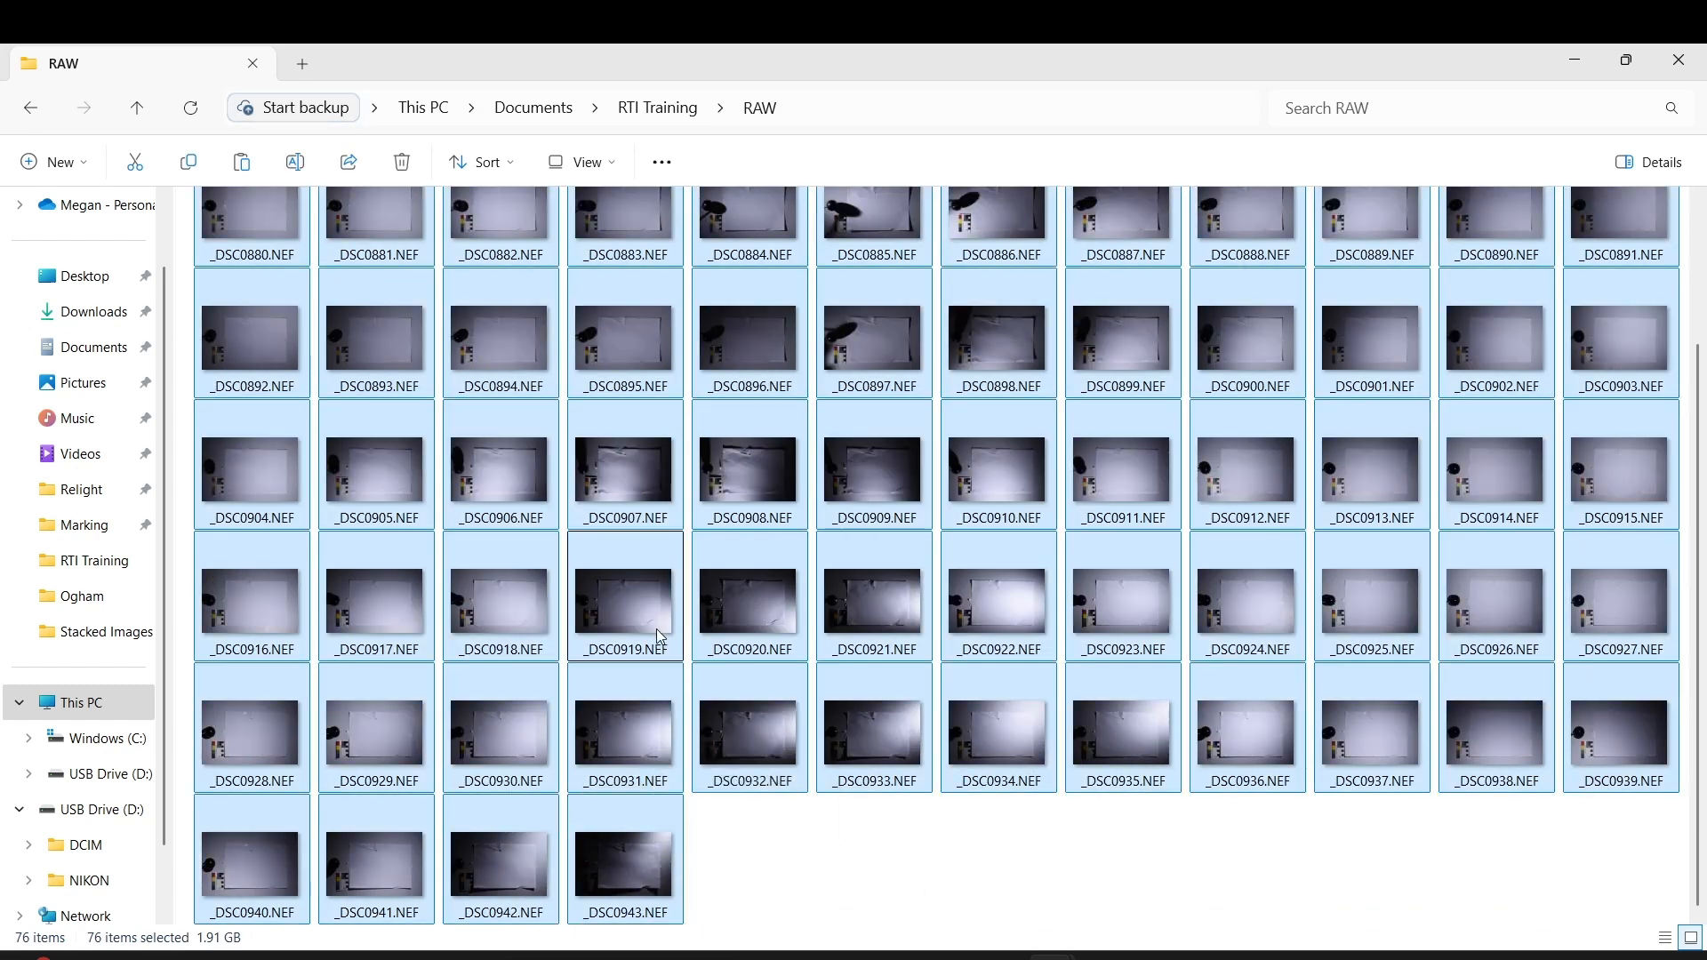
right_click(773, 309)
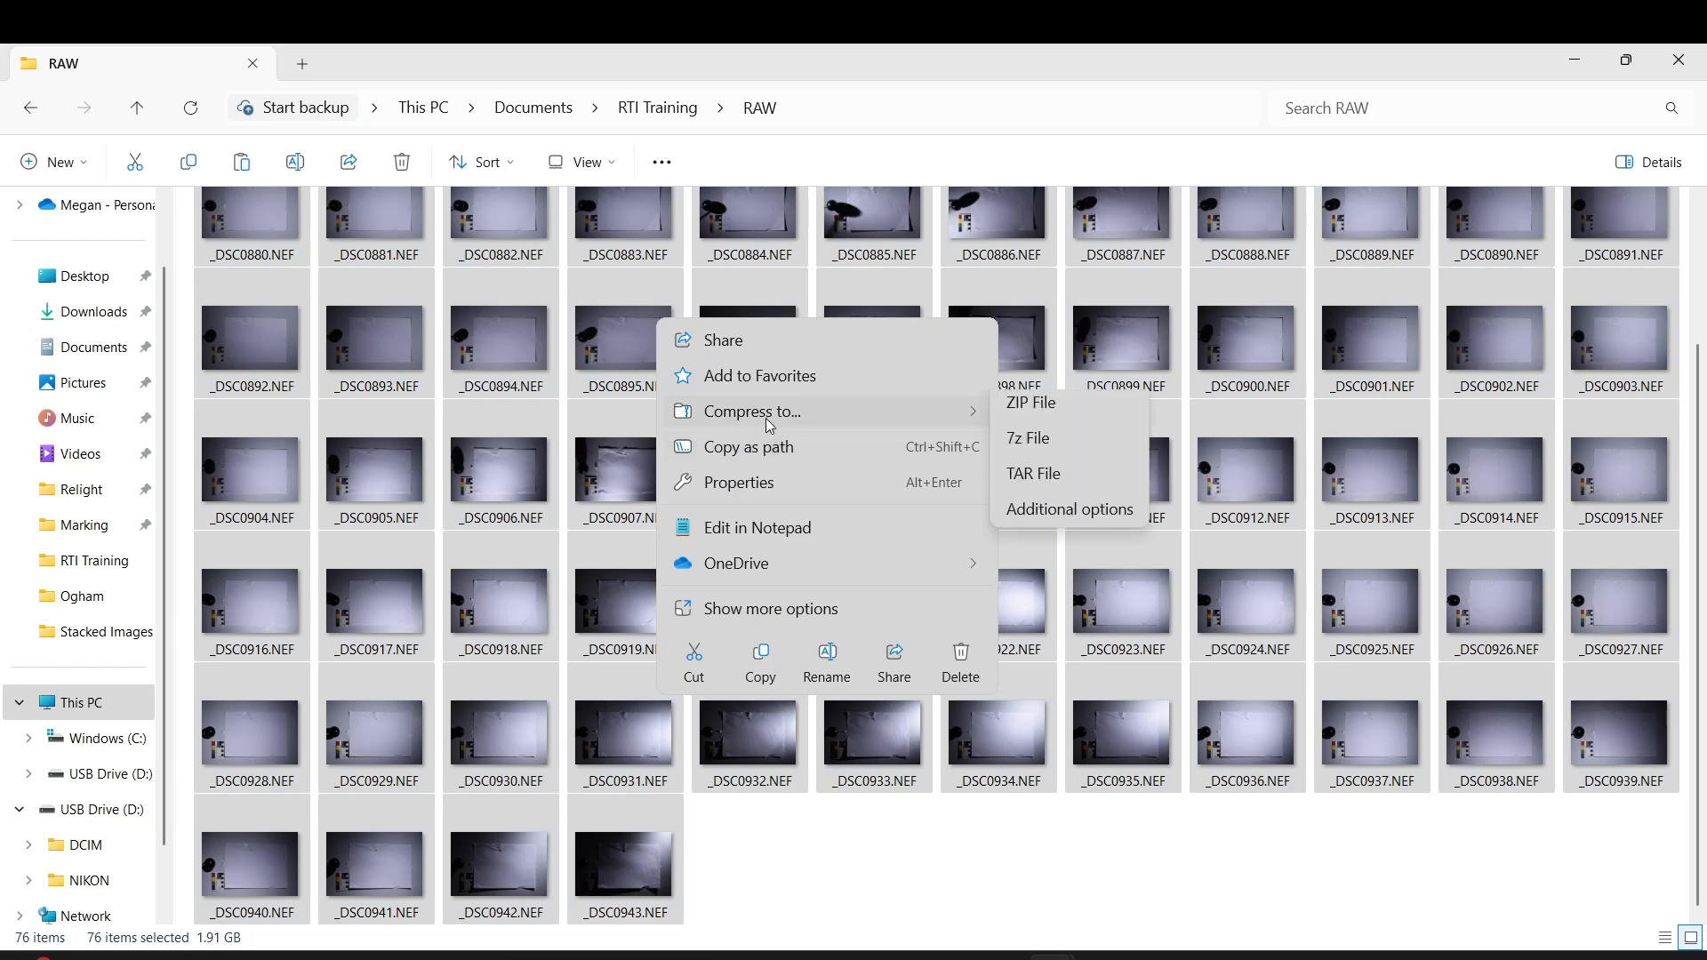
click(854, 846)
Search the computer for Bridge and launch Adobe Bridge 2024
key(super)
text(raw)
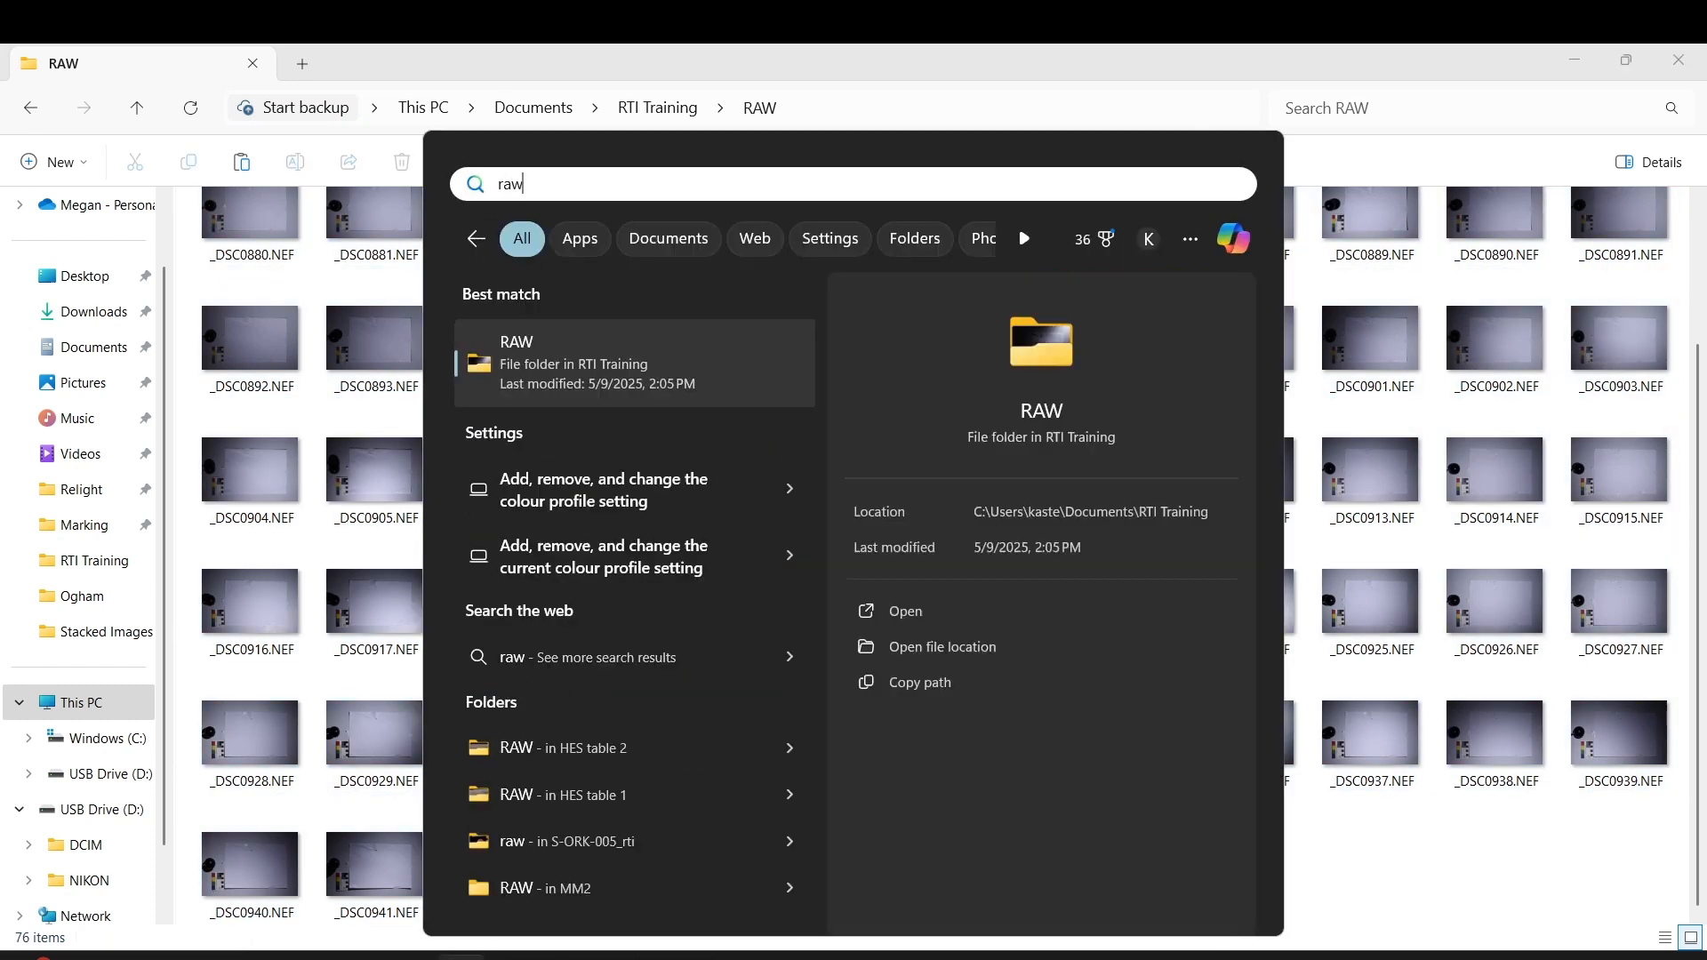
key(BackSpace)
key(BackSpace)
key(BackSpace)
text(brid)
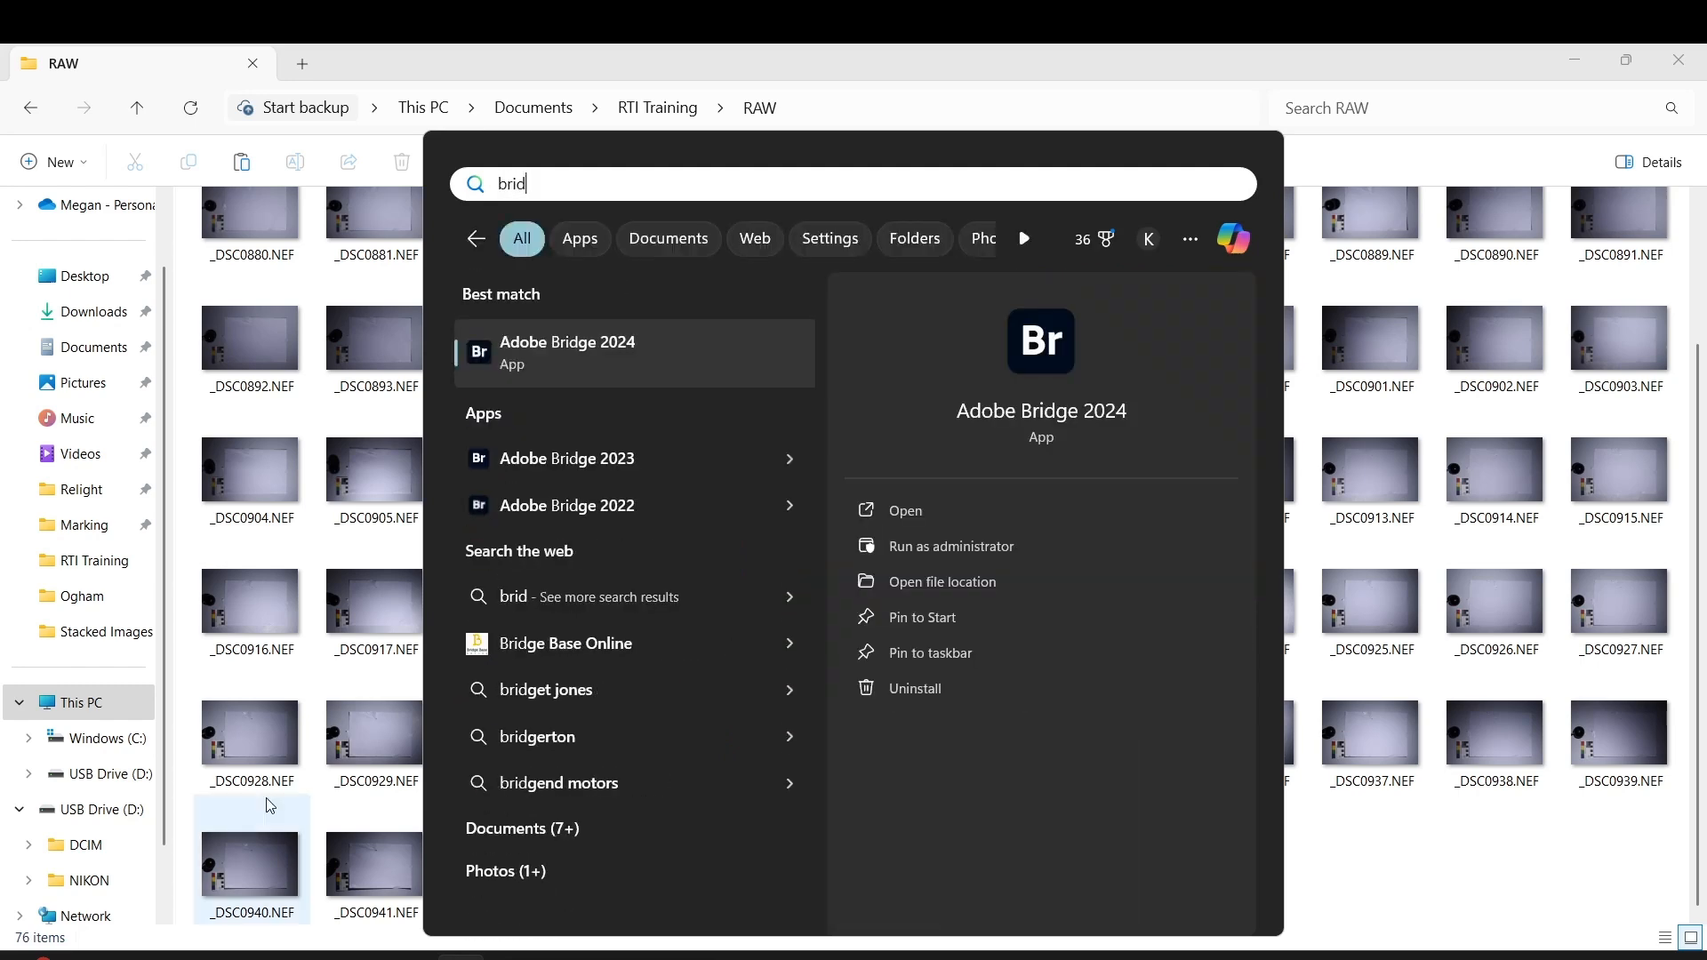
click(574, 360)
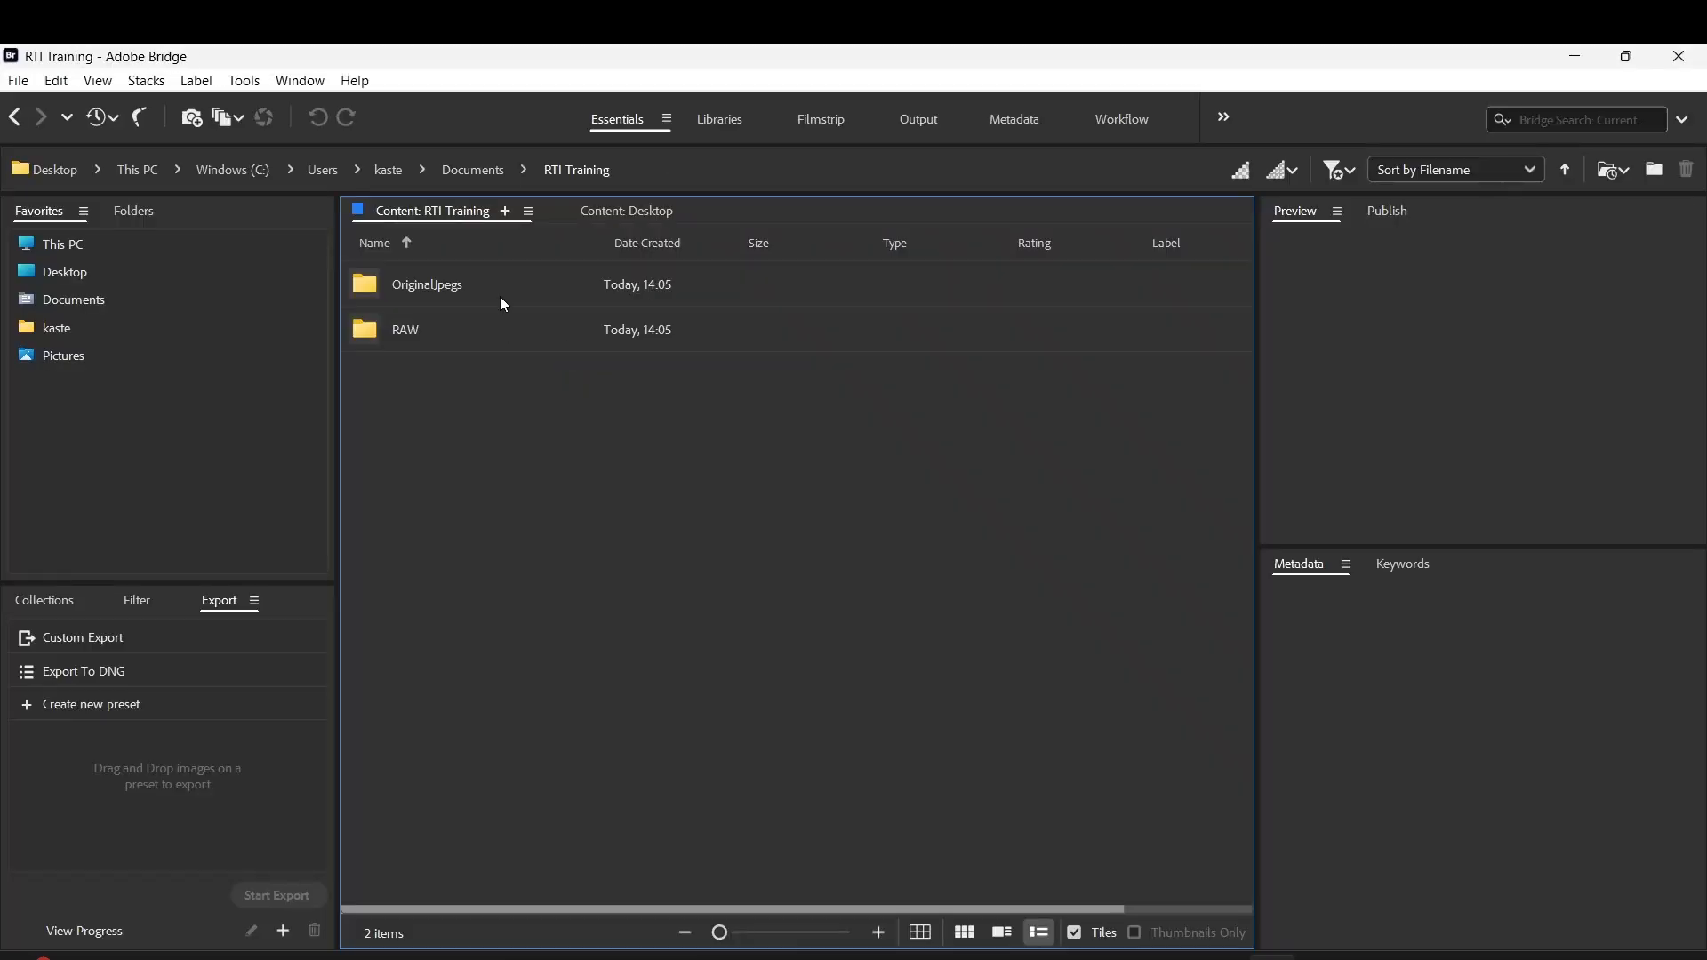
Open the RAW folder in Bridge, select all the NEF files and open them in Camera Raw
double_click(464, 329)
click(446, 290)
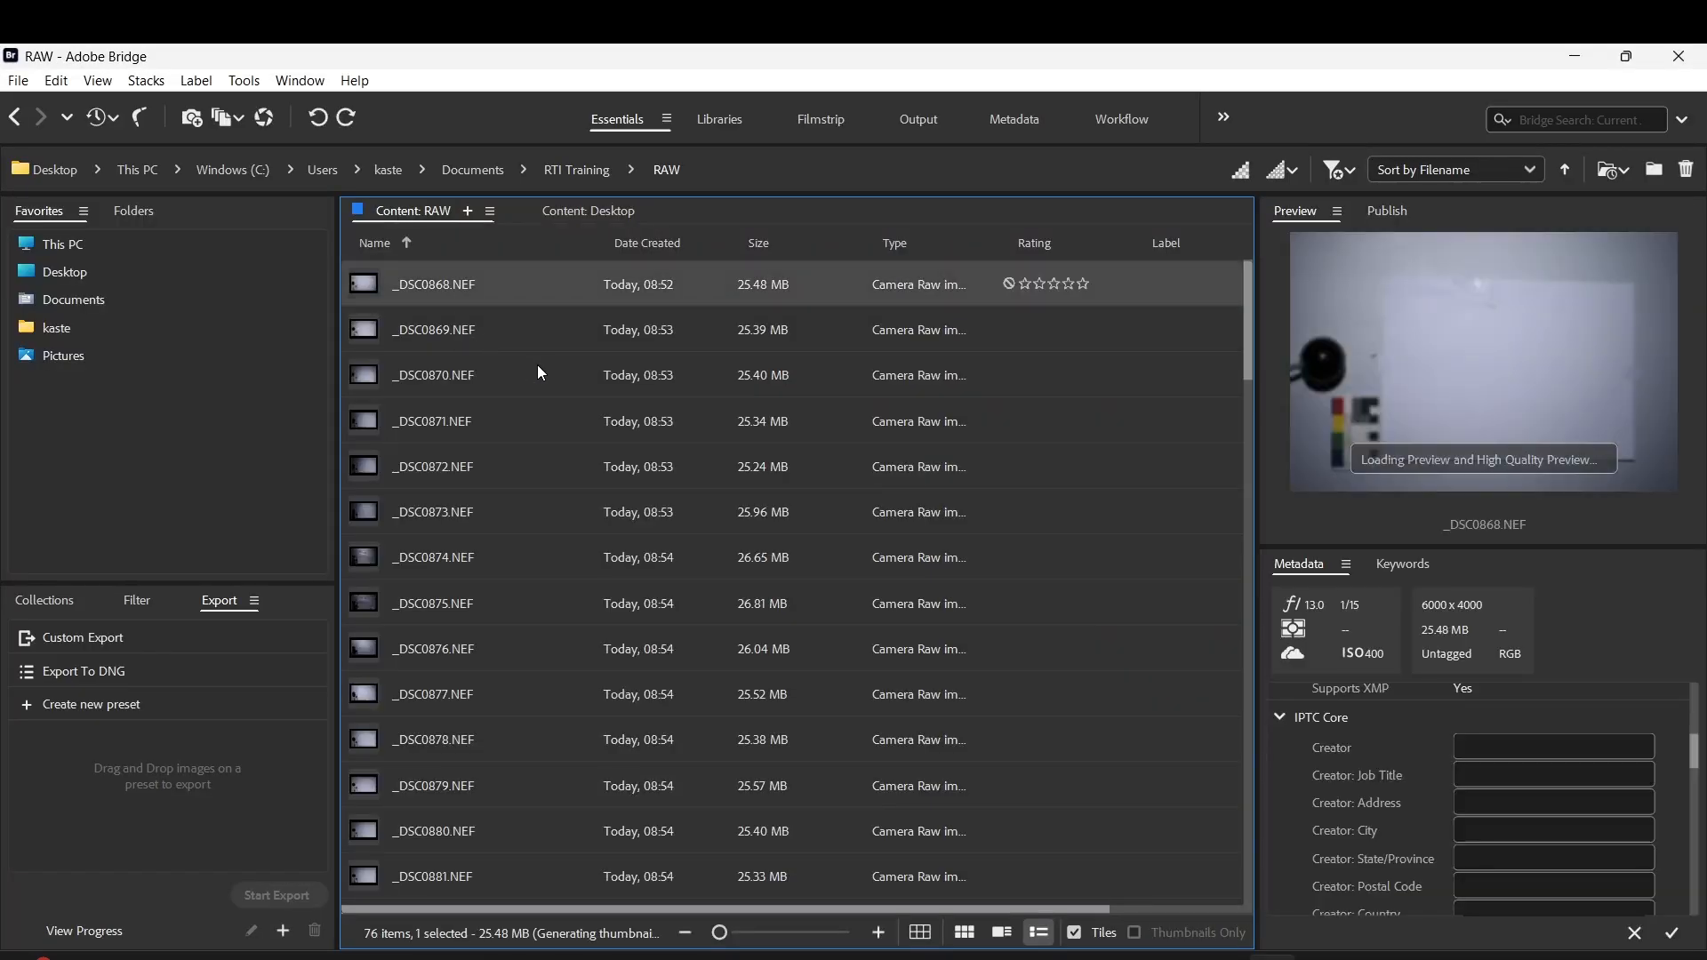
key(ctrl+a)
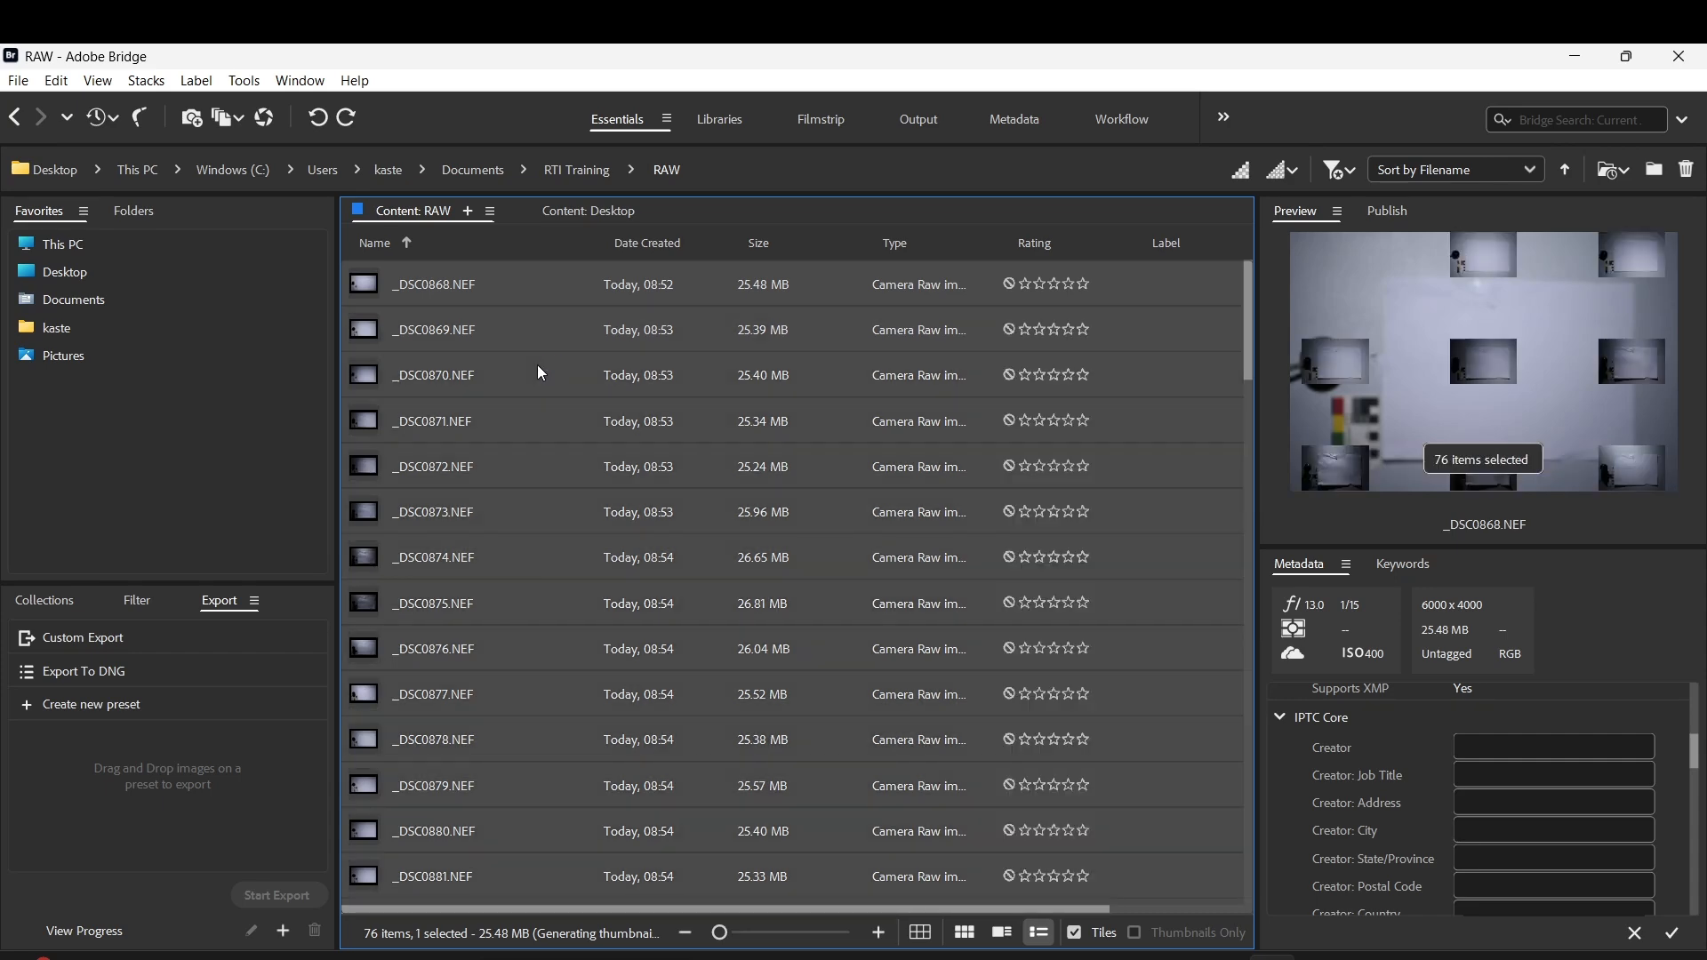
right_click(538, 366)
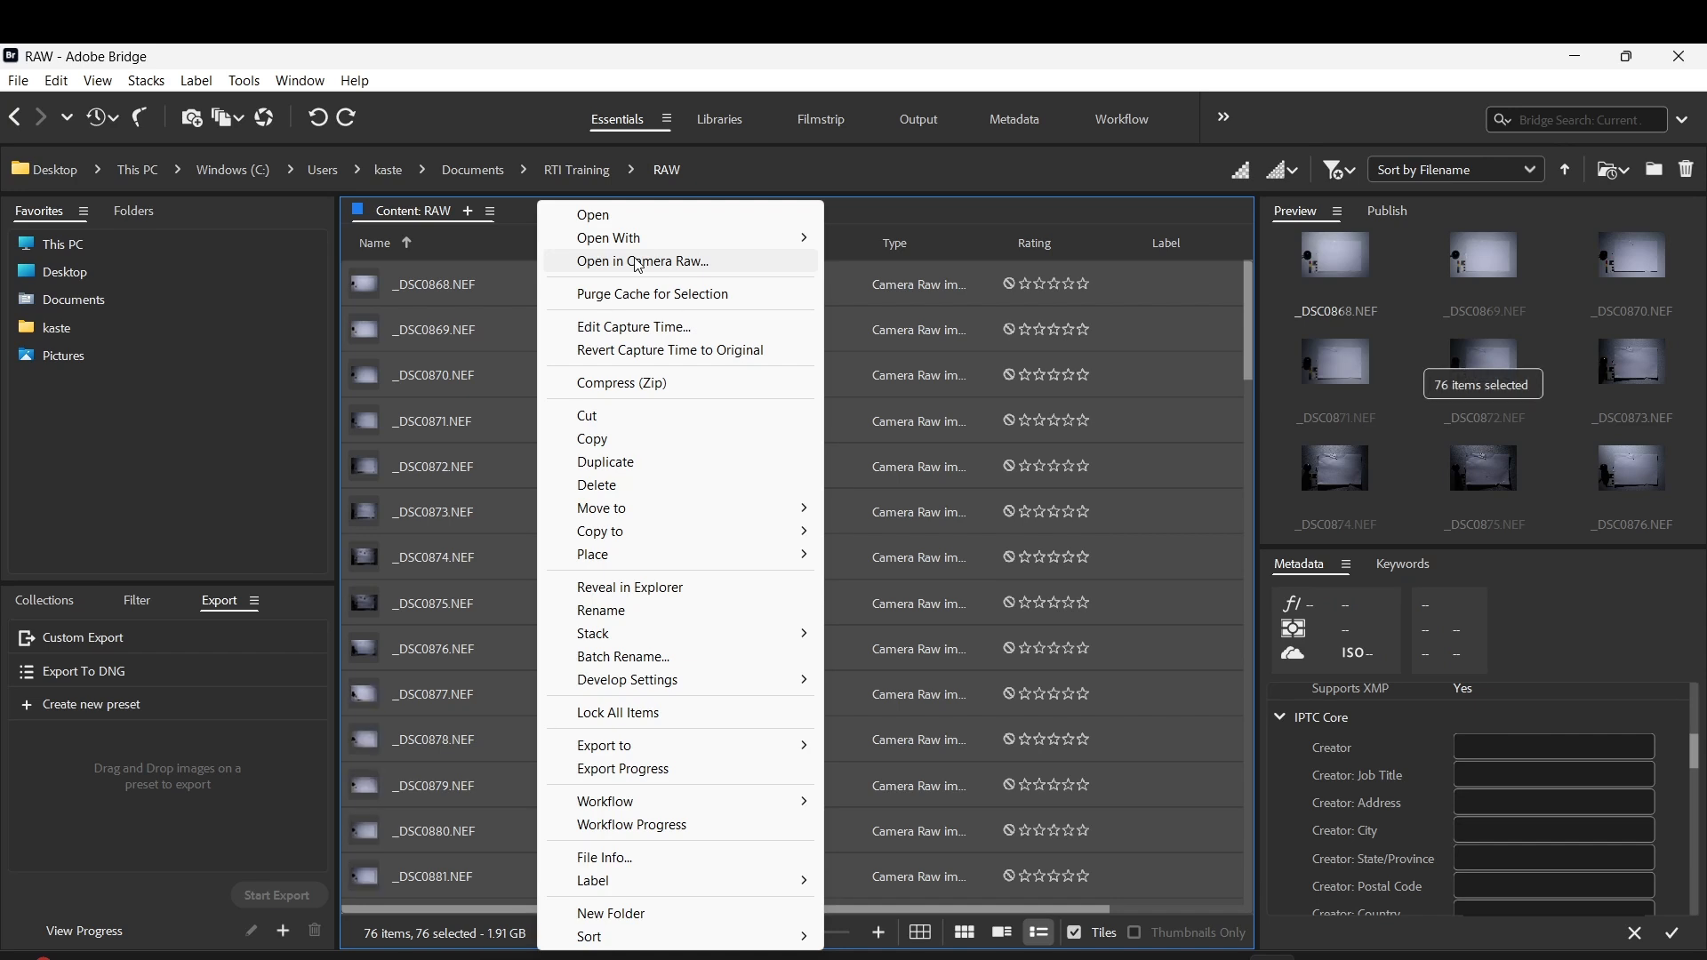
click(639, 262)
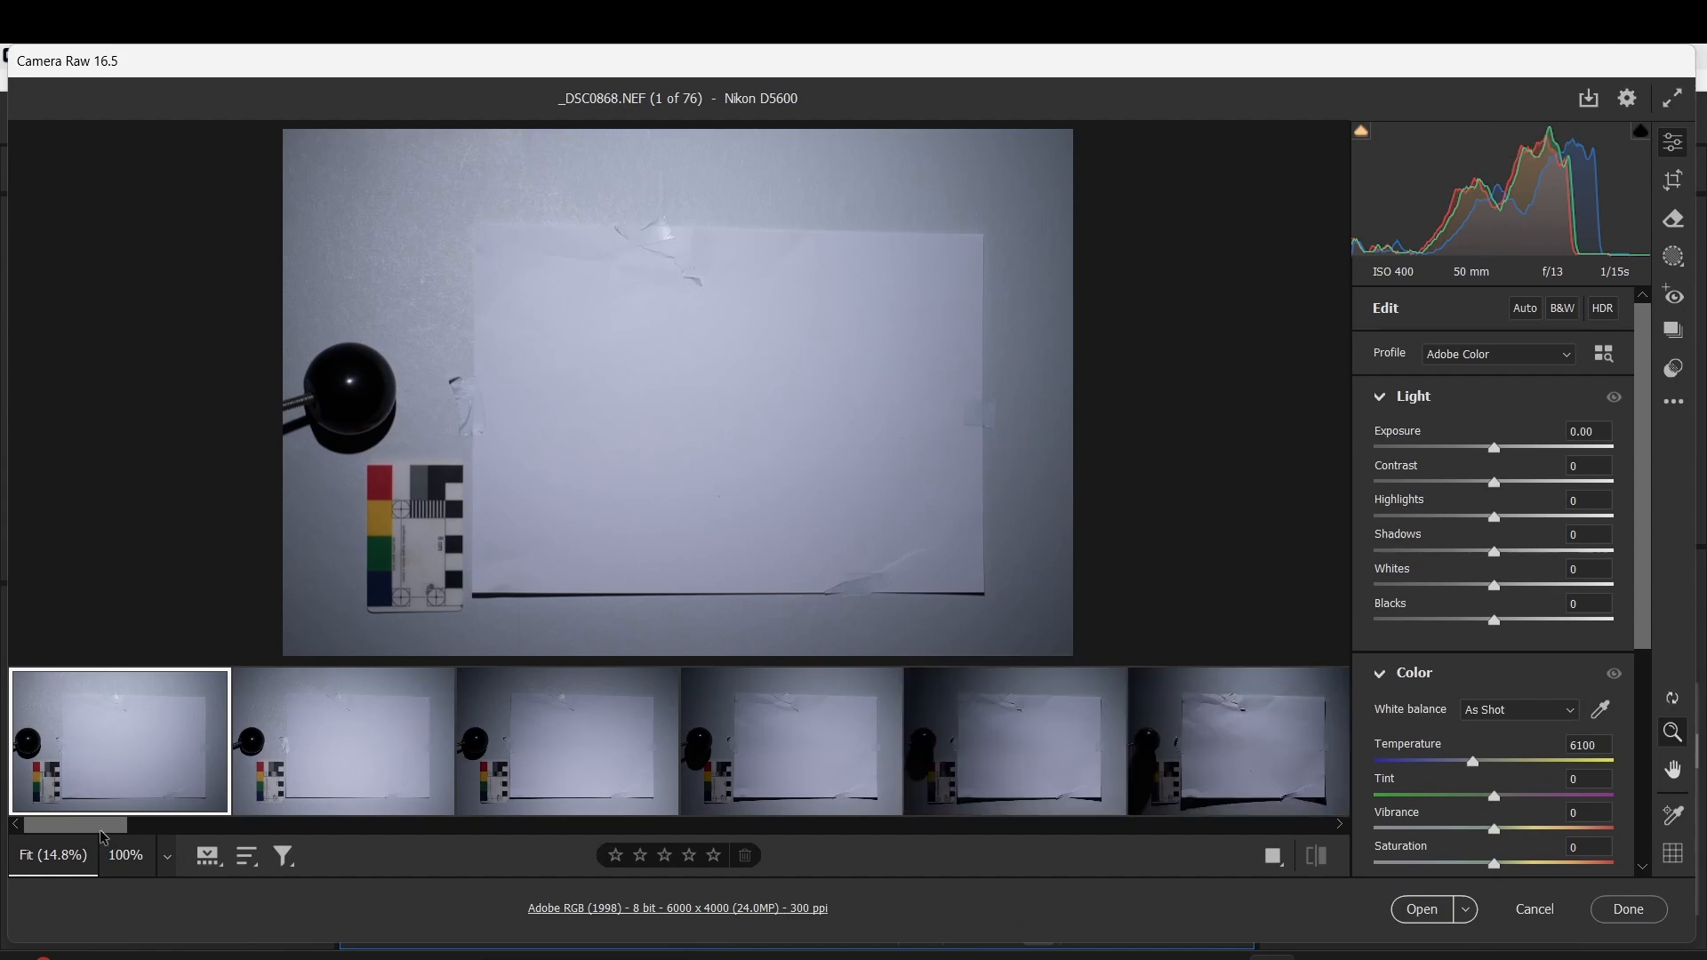
Select all the images in the filmstrip and set their white balance by sampling a neutral patch on the colour chart
drag(101, 832, 248, 827)
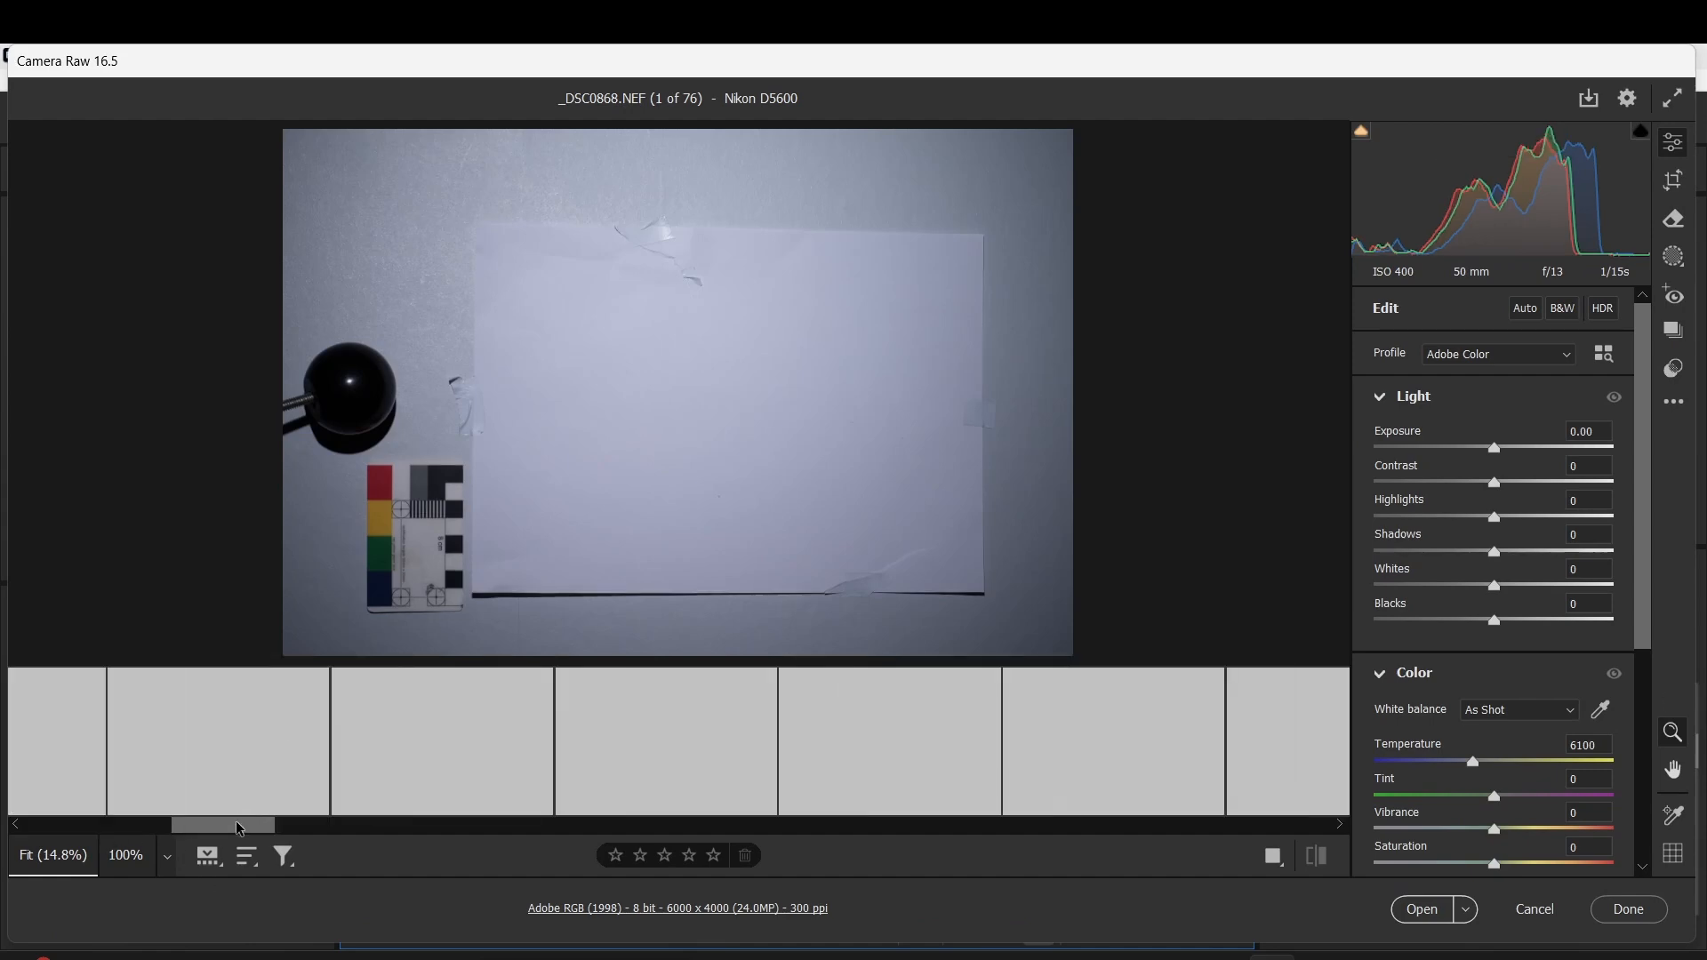
click(678, 825)
click(1293, 824)
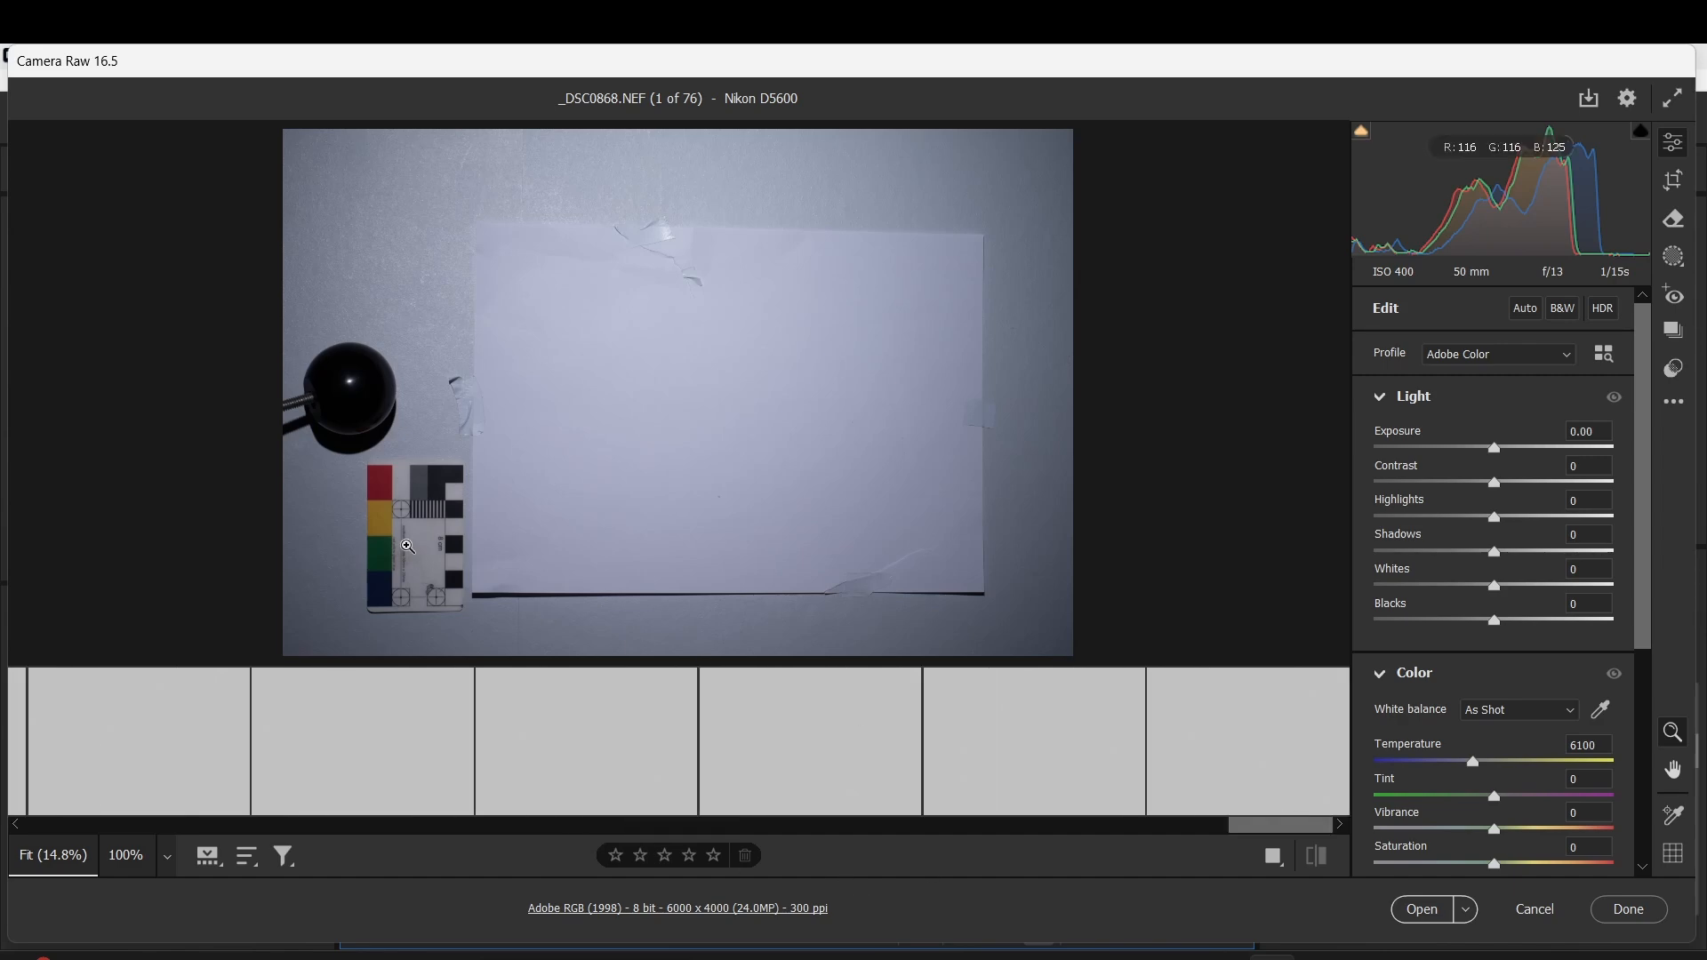
key(ctrl+a)
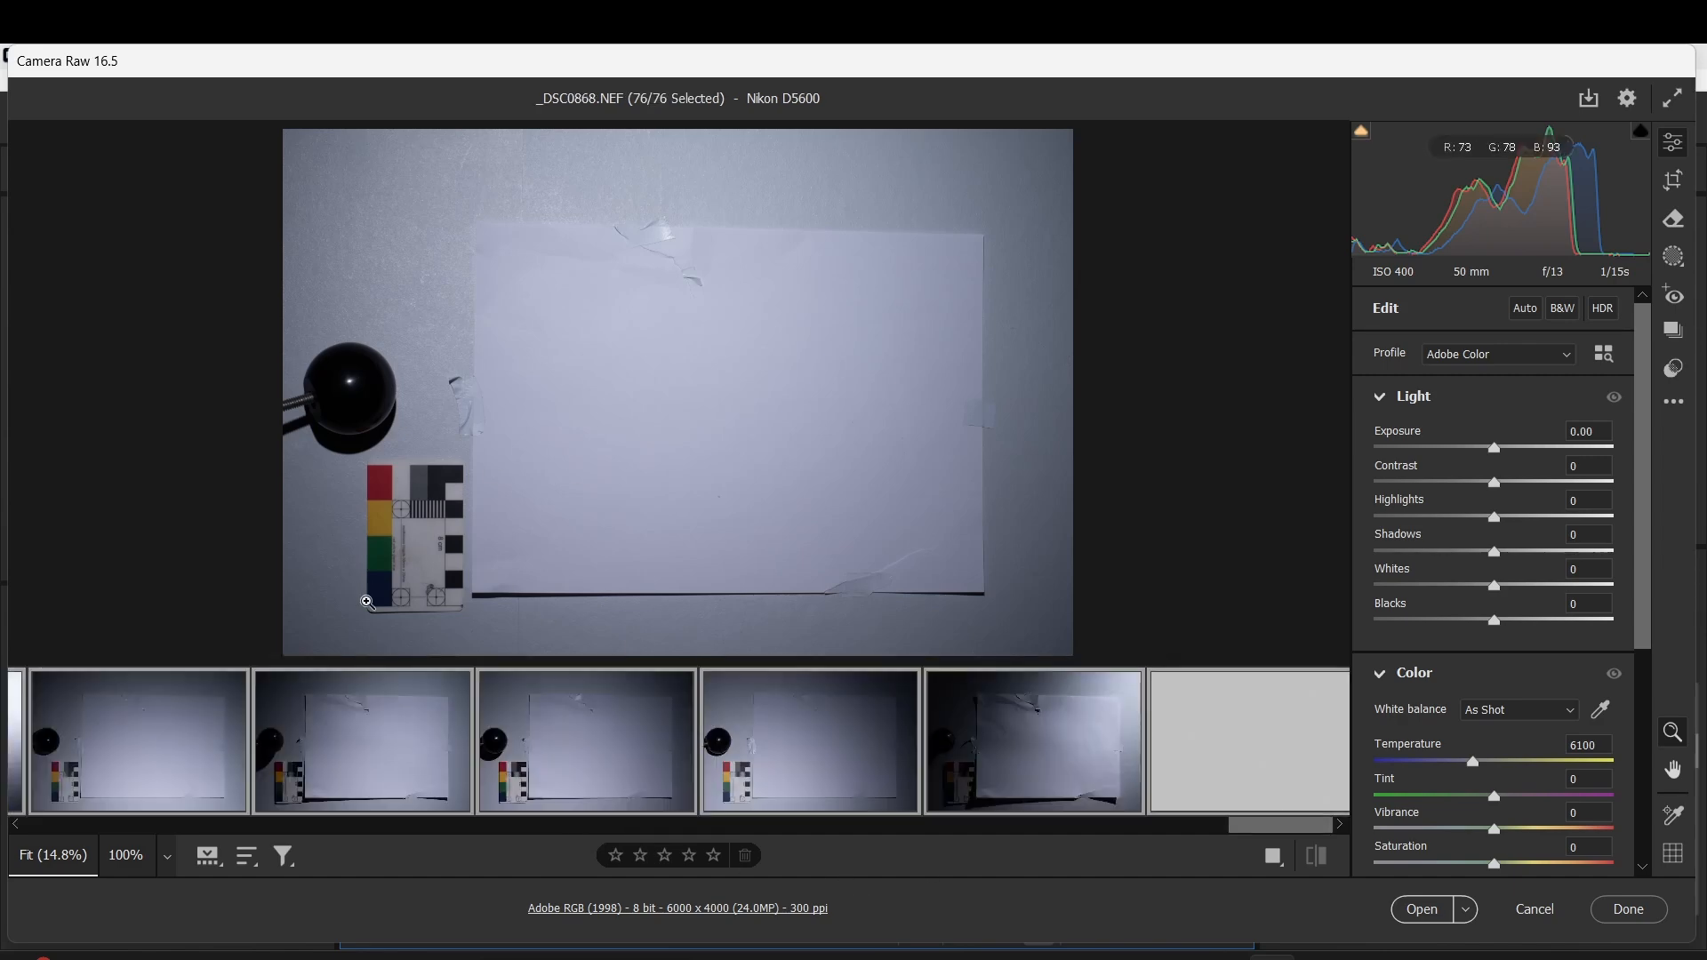
click(1600, 709)
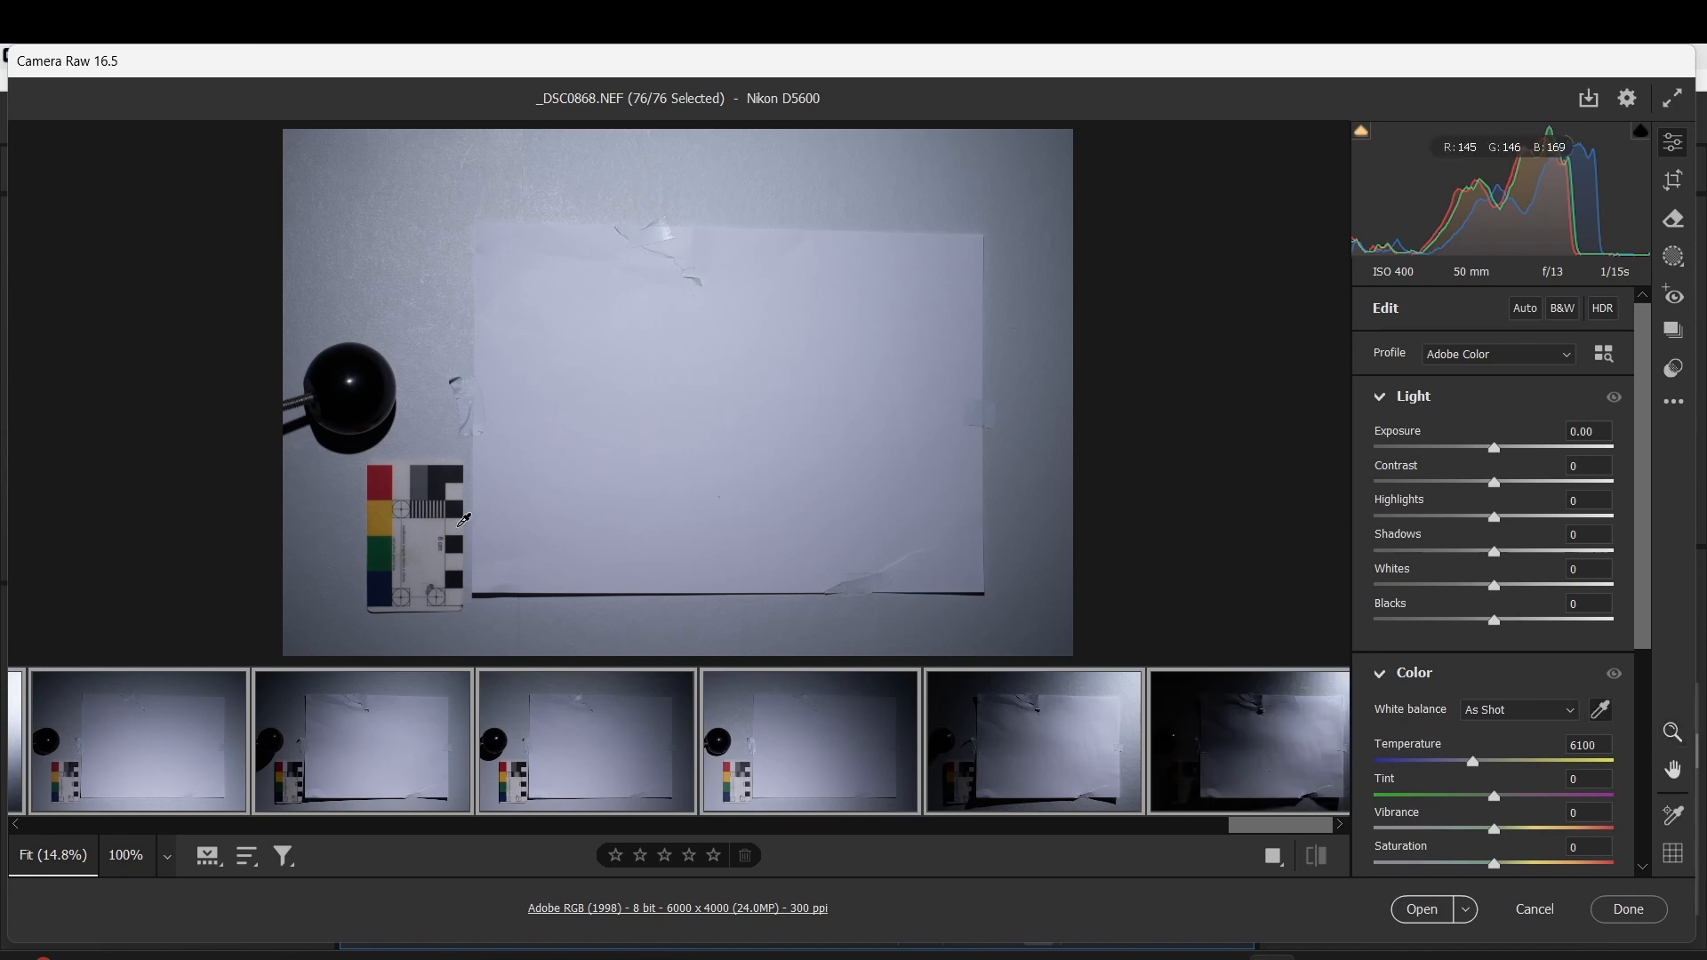
click(399, 480)
click(407, 480)
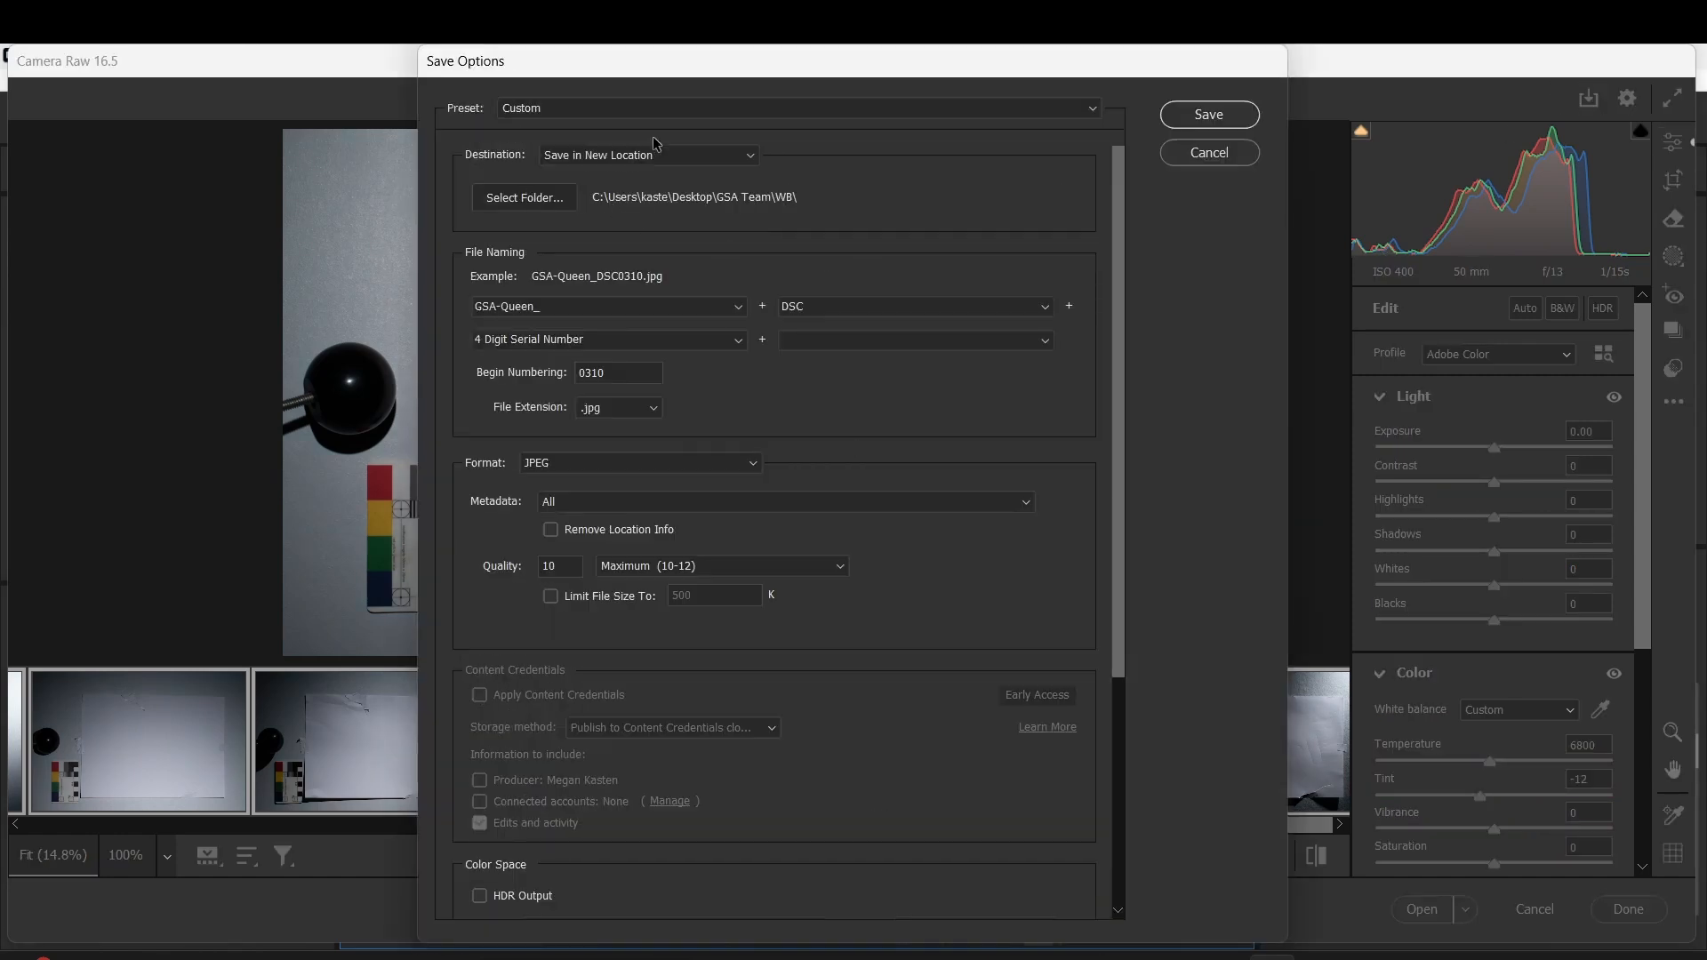
Create a new folder named WB inside Documents > RTI Training and set it as the save destination
click(524, 198)
click(498, 365)
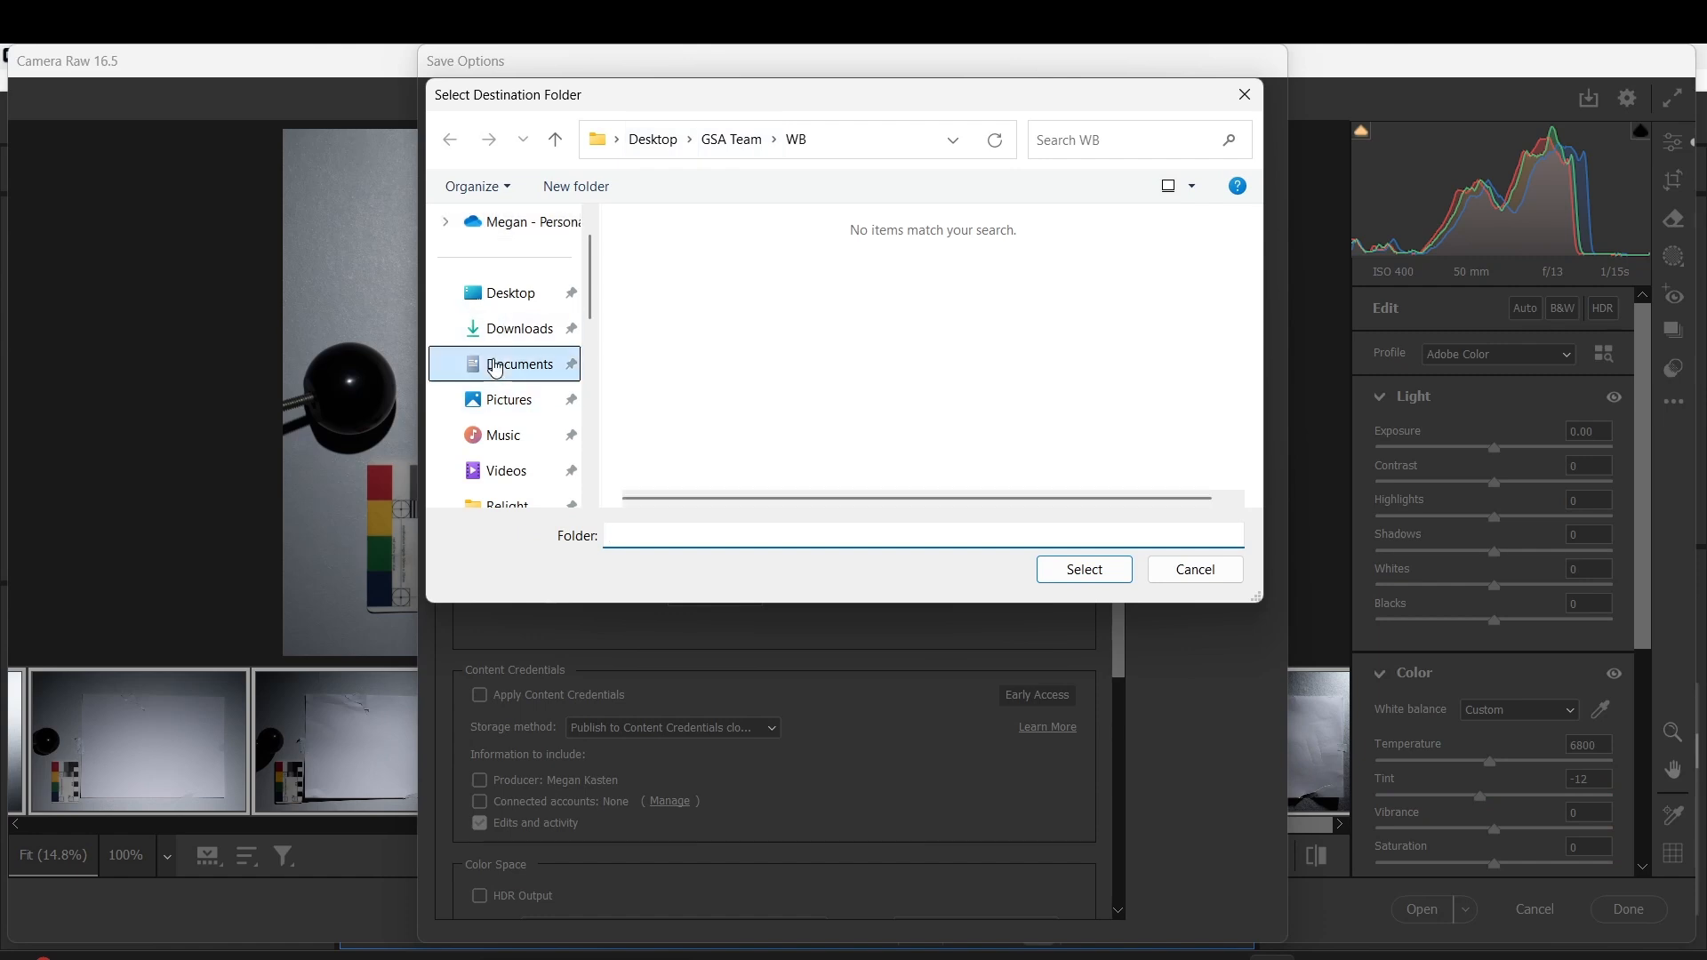
scroll(745, 430, down, 5)
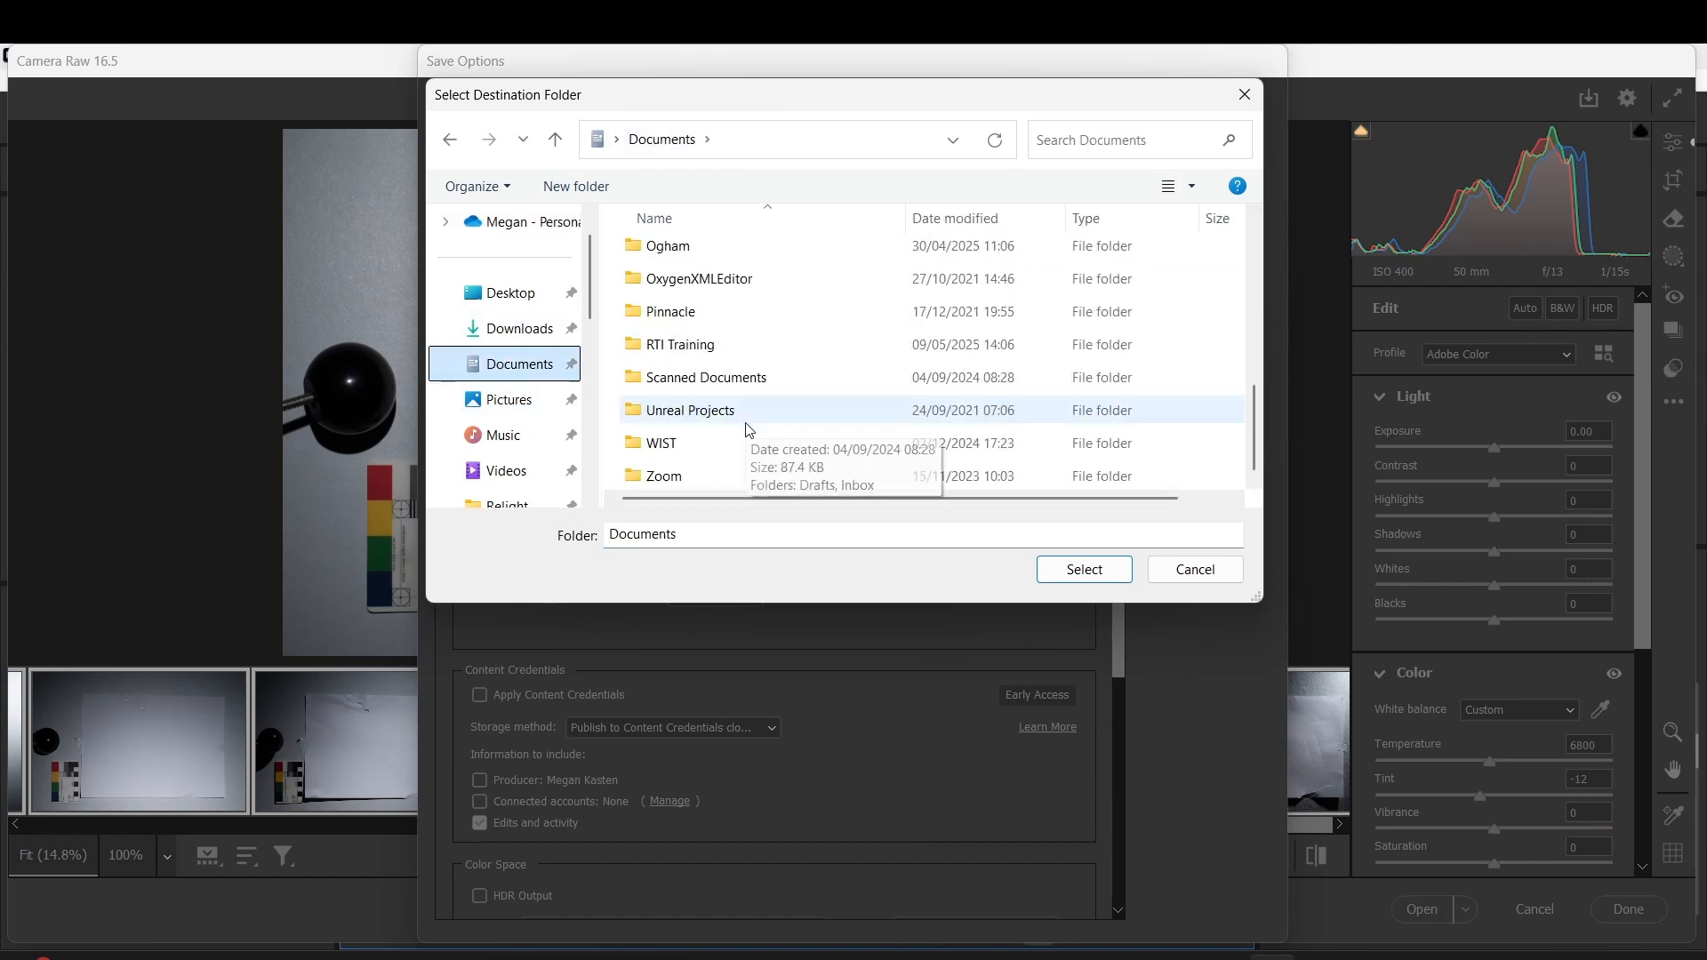
double_click(731, 352)
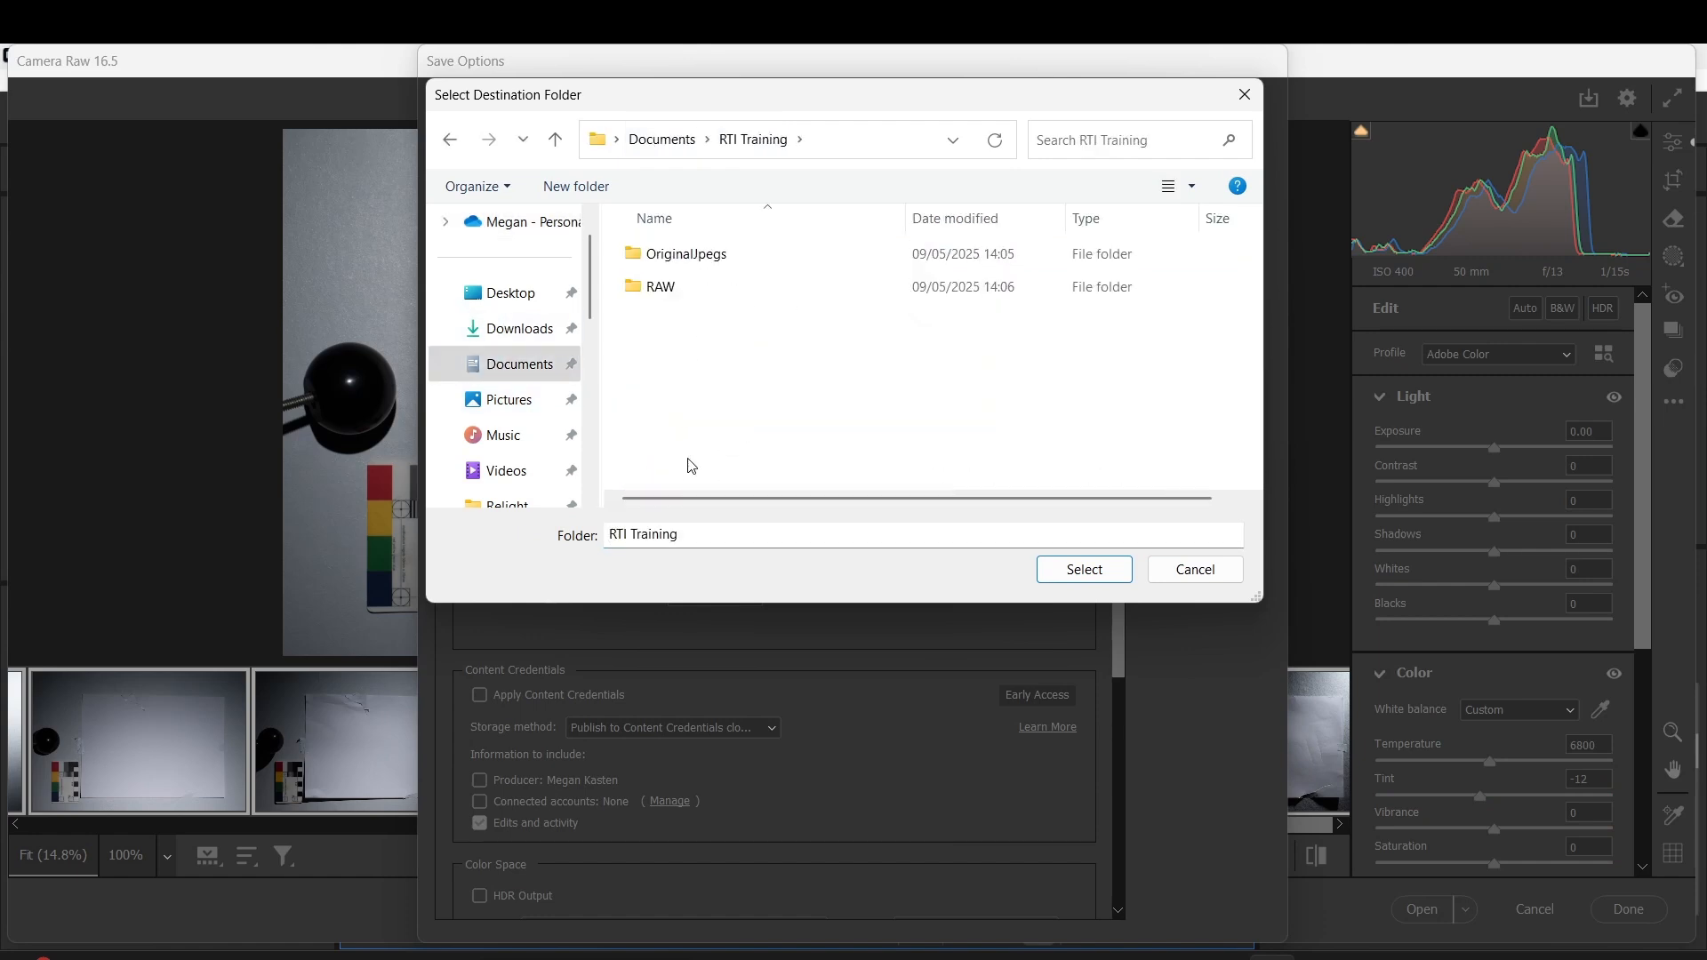
click(576, 186)
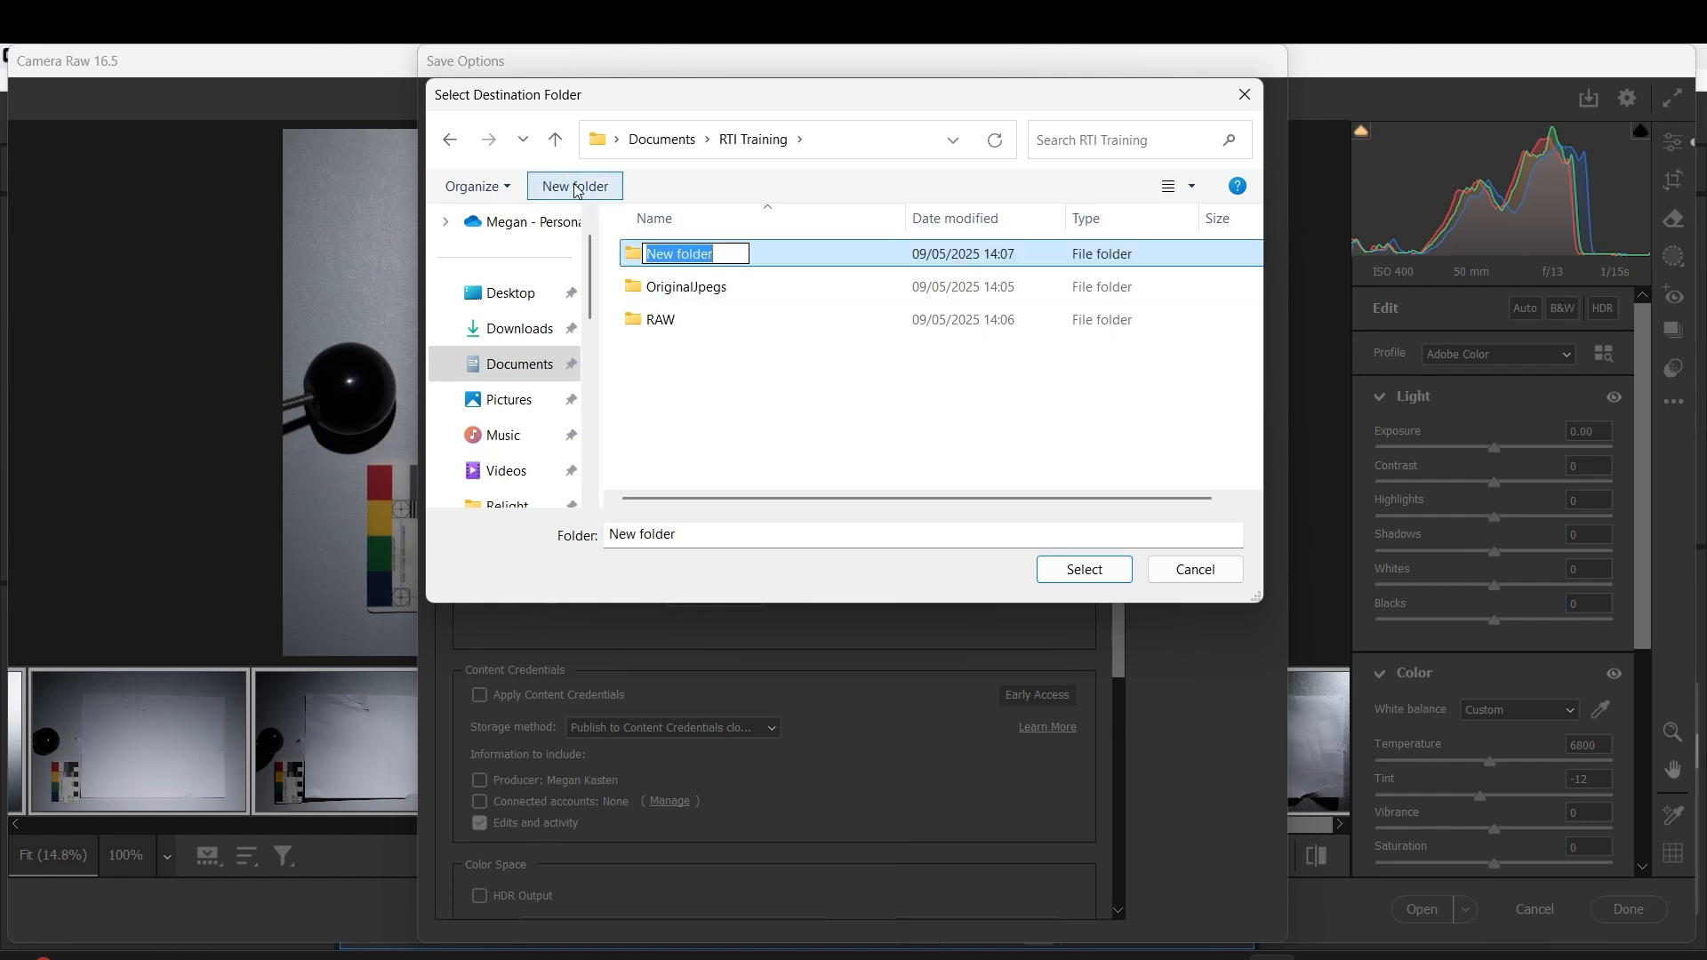
text(J)
key(BackSpace)
text(WB)
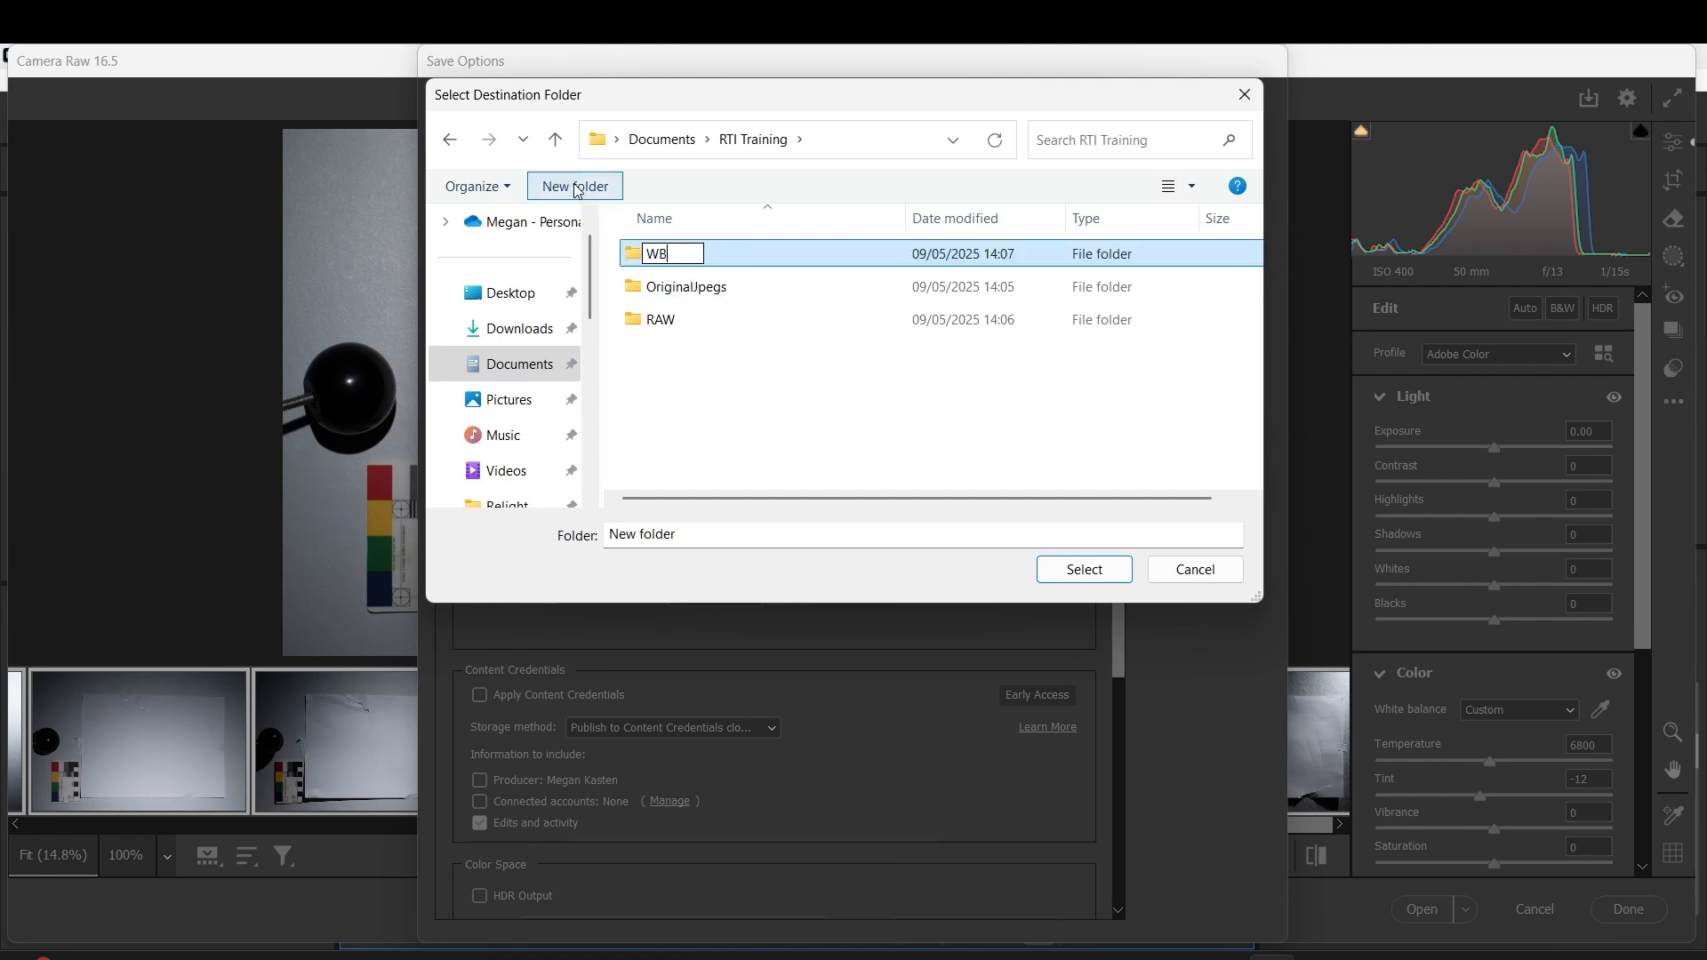
key(Return)
double_click(661, 332)
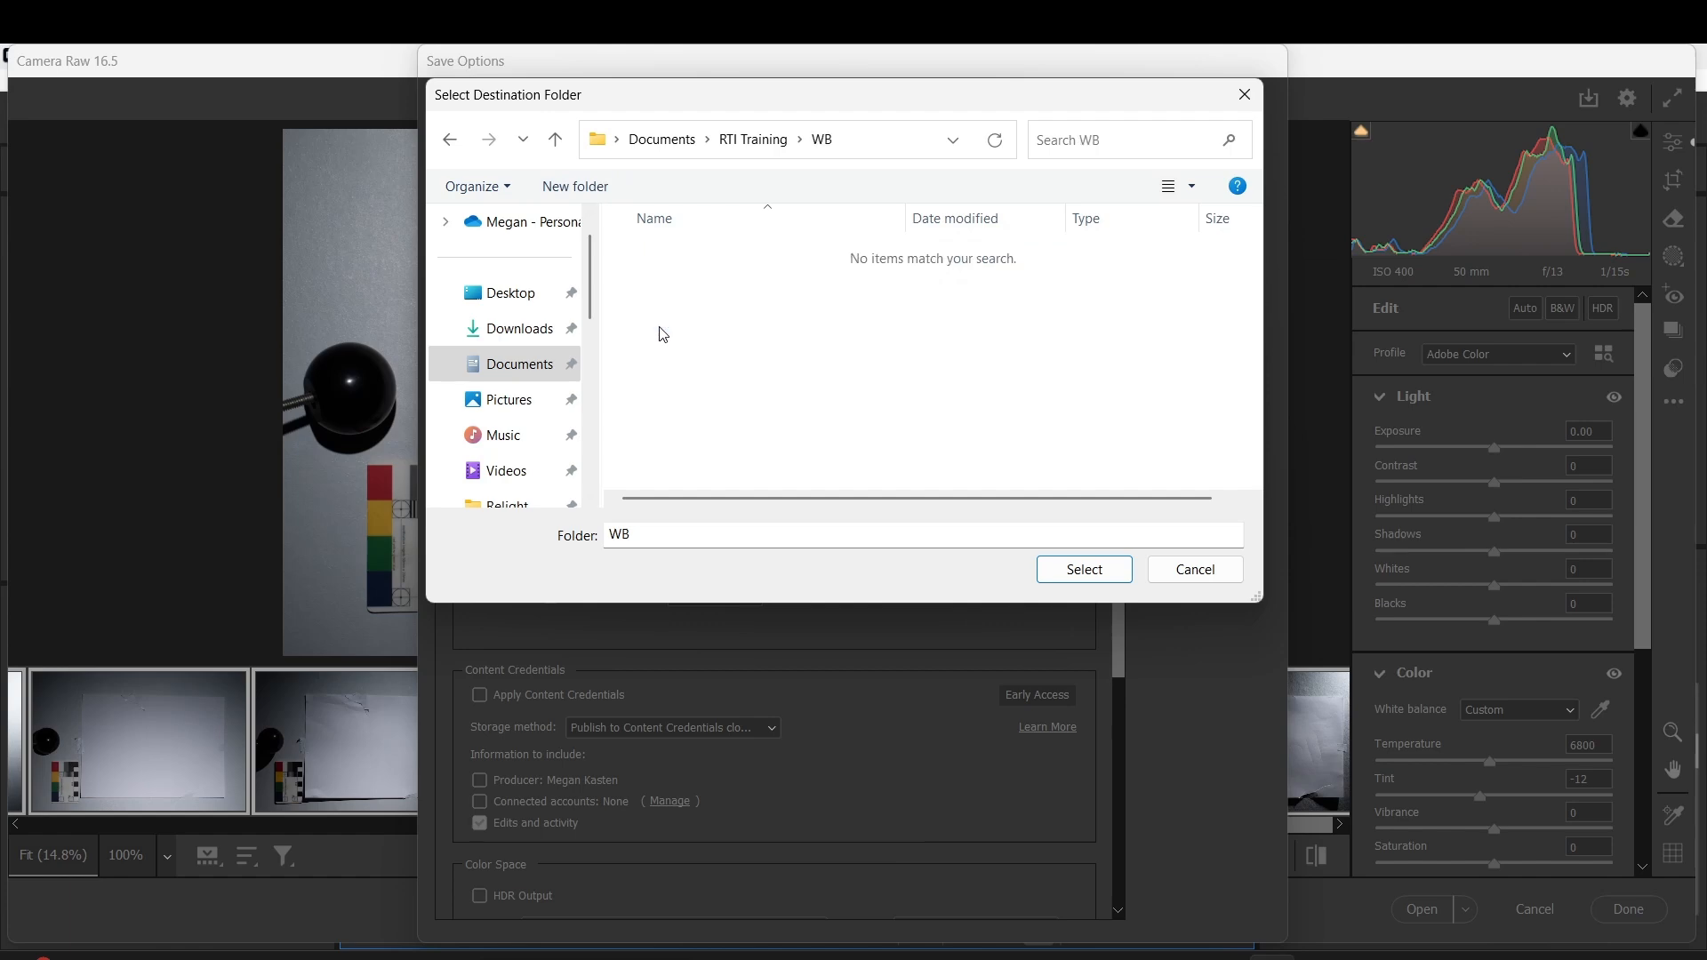
click(1087, 571)
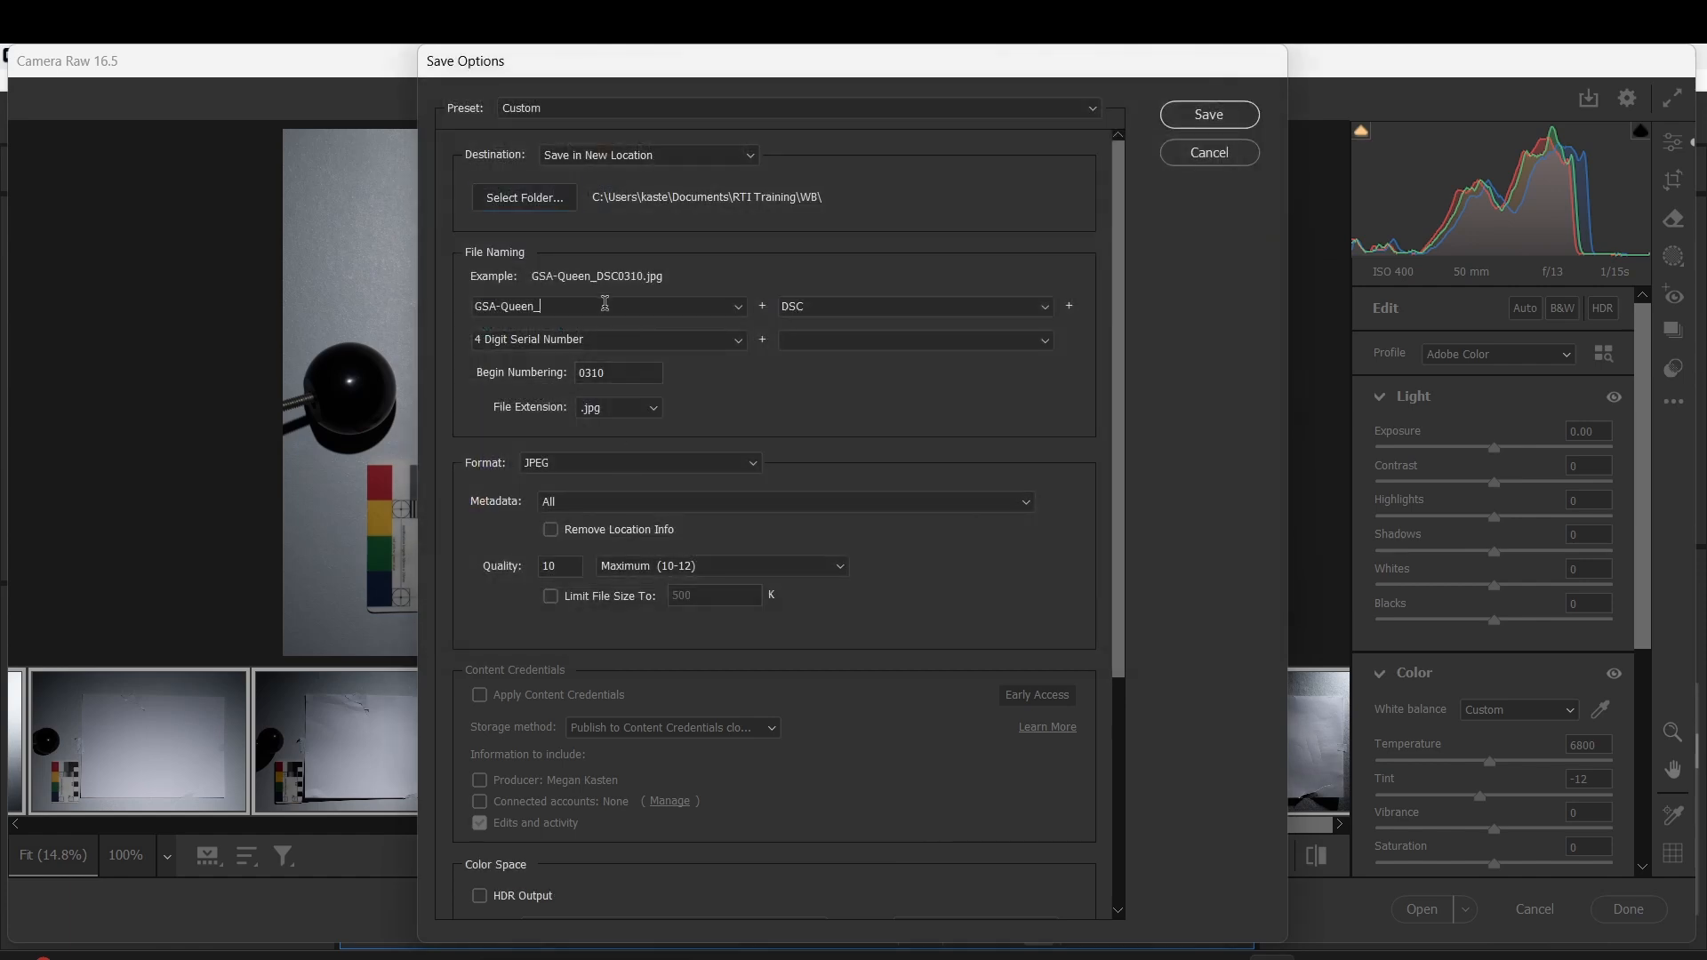
Set the file name prefix to RTI-Training_WB_ with numbering starting at 0001, and save the images
drag(604, 307, 364, 312)
text(RTI-Training_WB_)
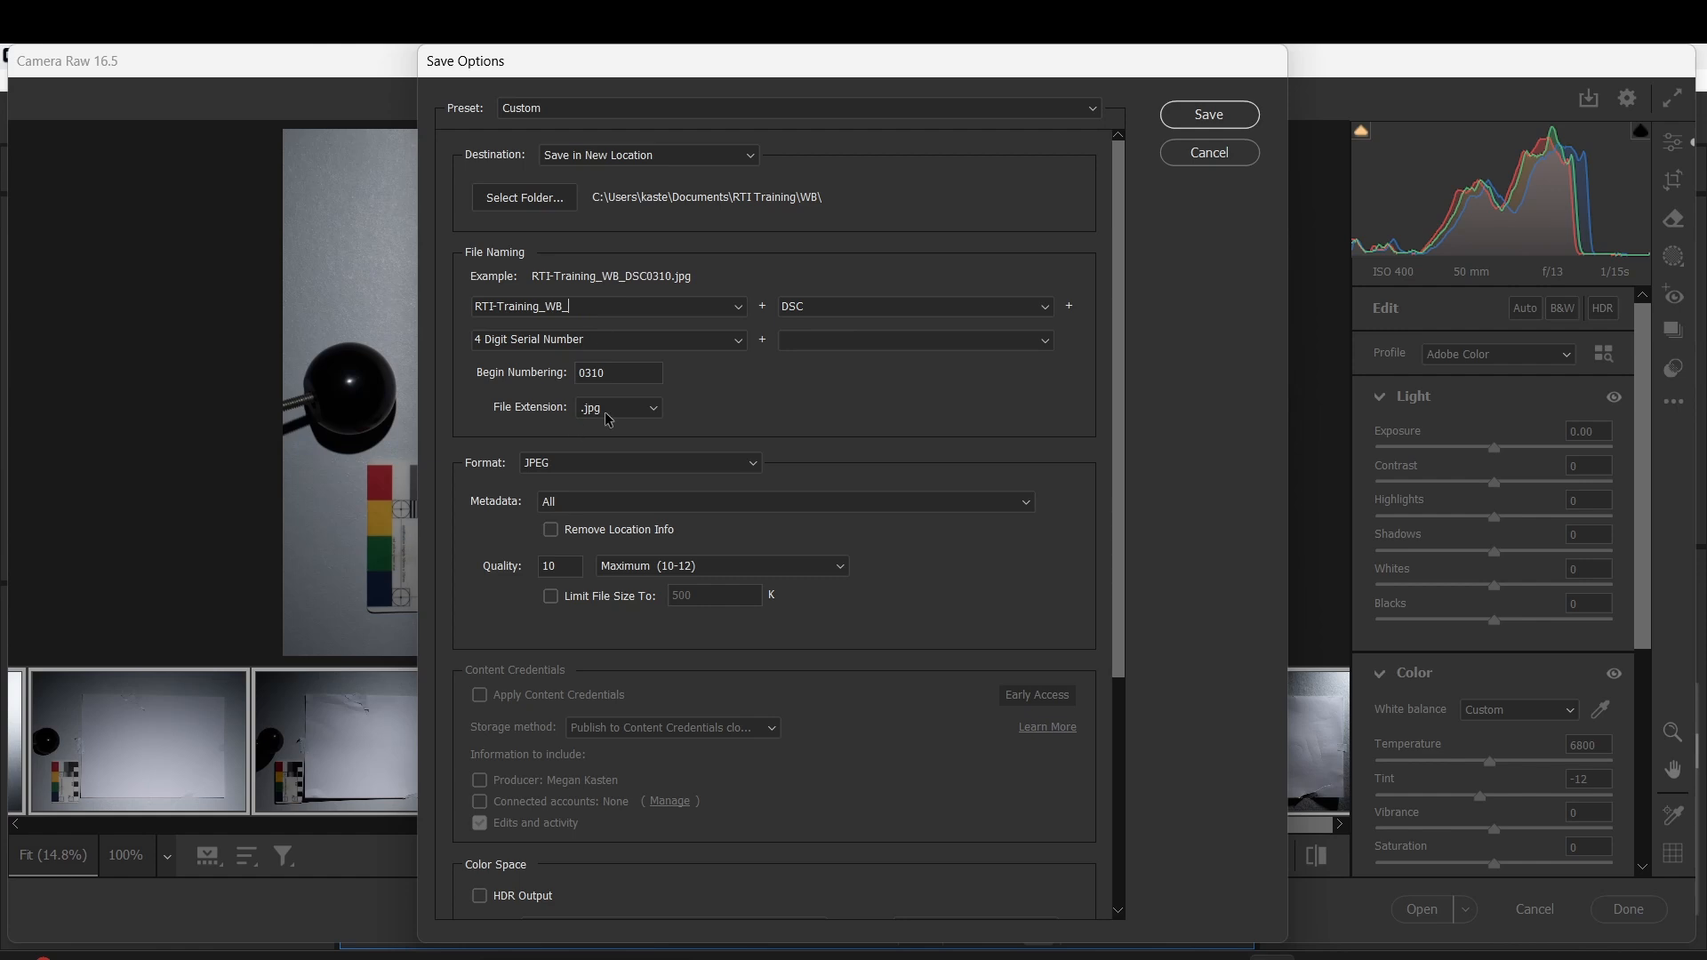
double_click(609, 373)
text(0001)
click(1208, 114)
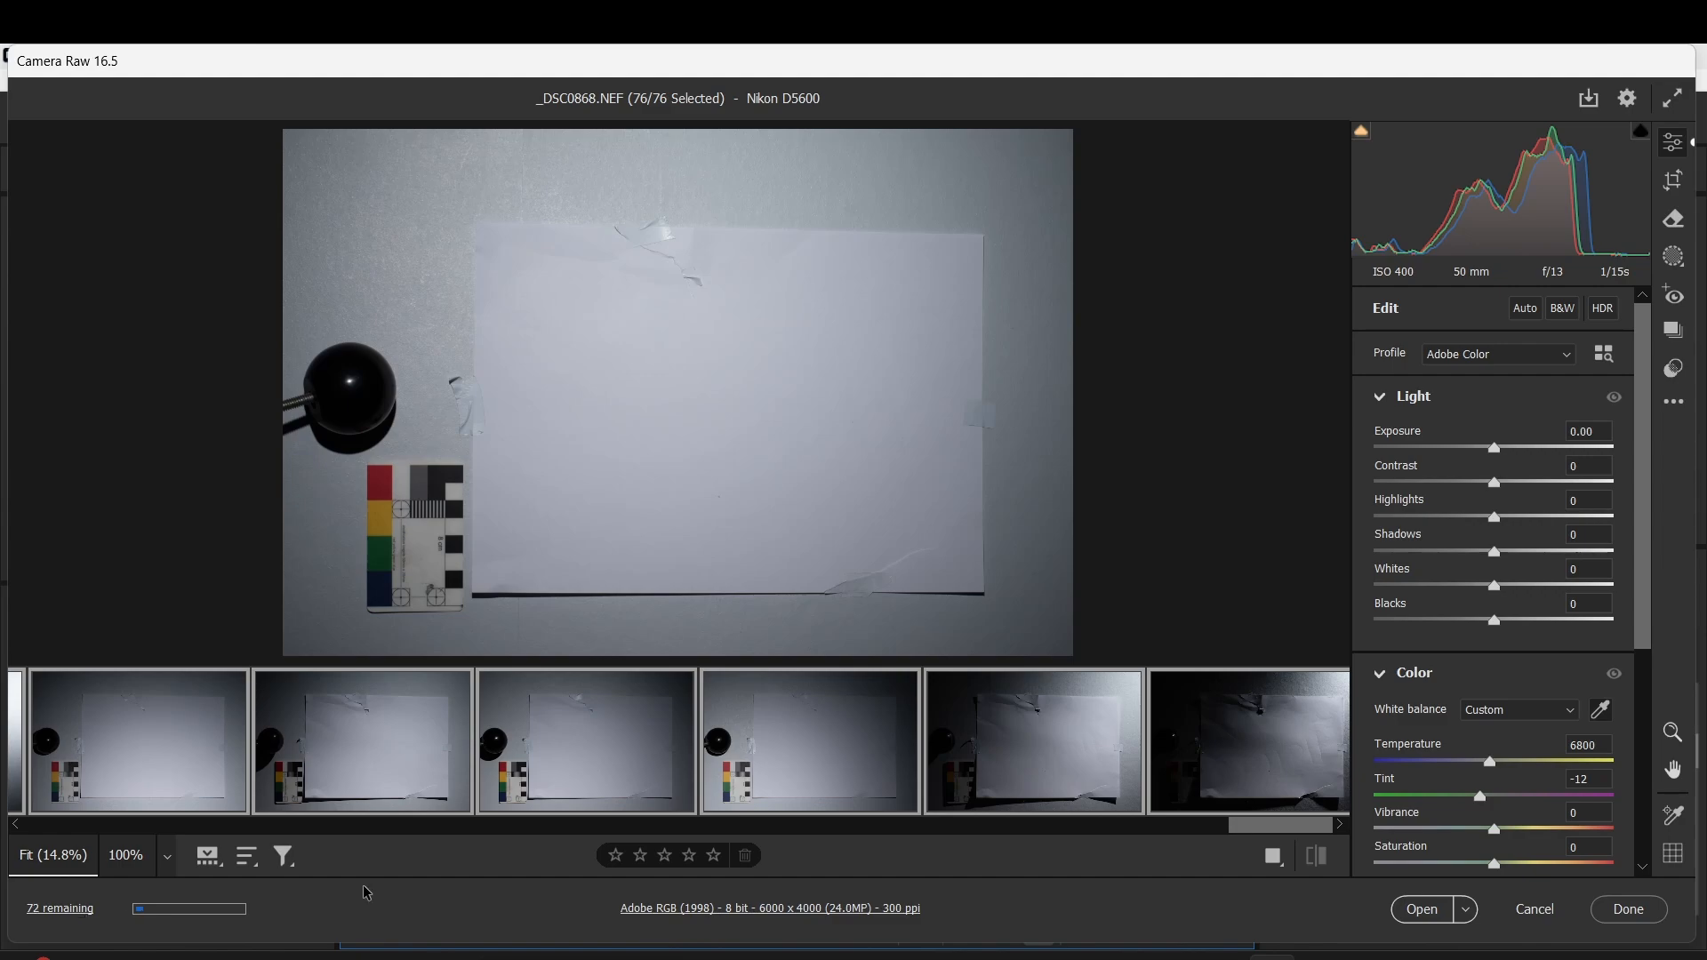
Finish the Camera Raw session, and close Bridge and the RAW and 115D5600 folder windows
click(1628, 909)
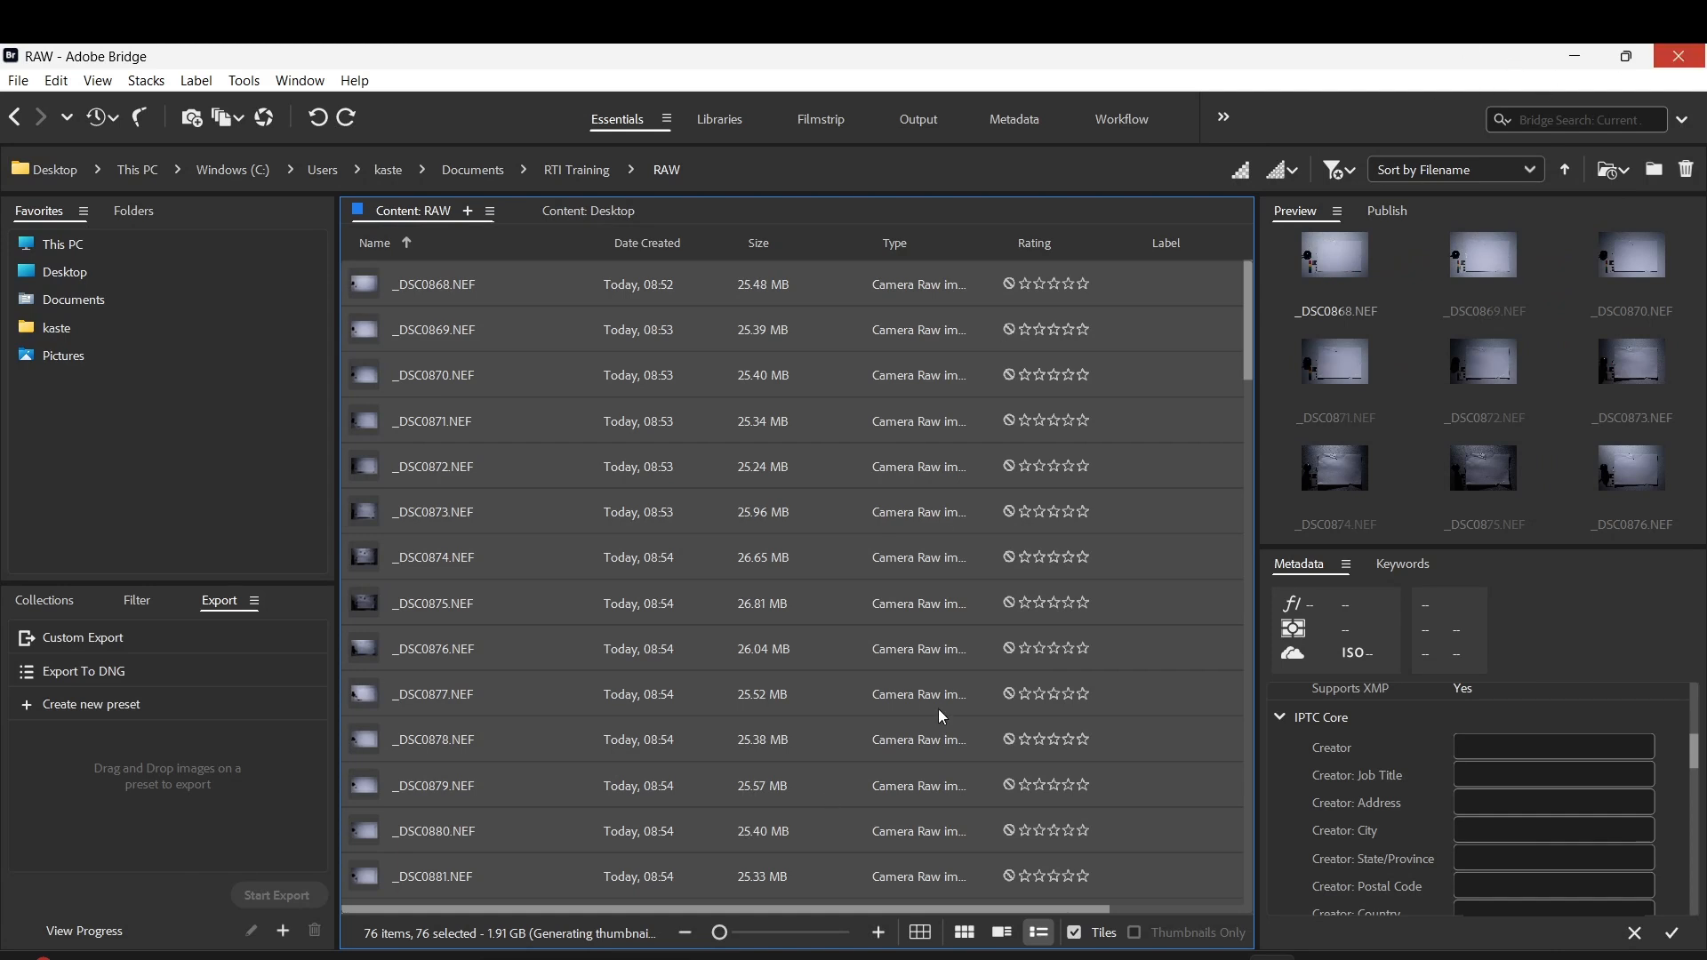
click(1680, 60)
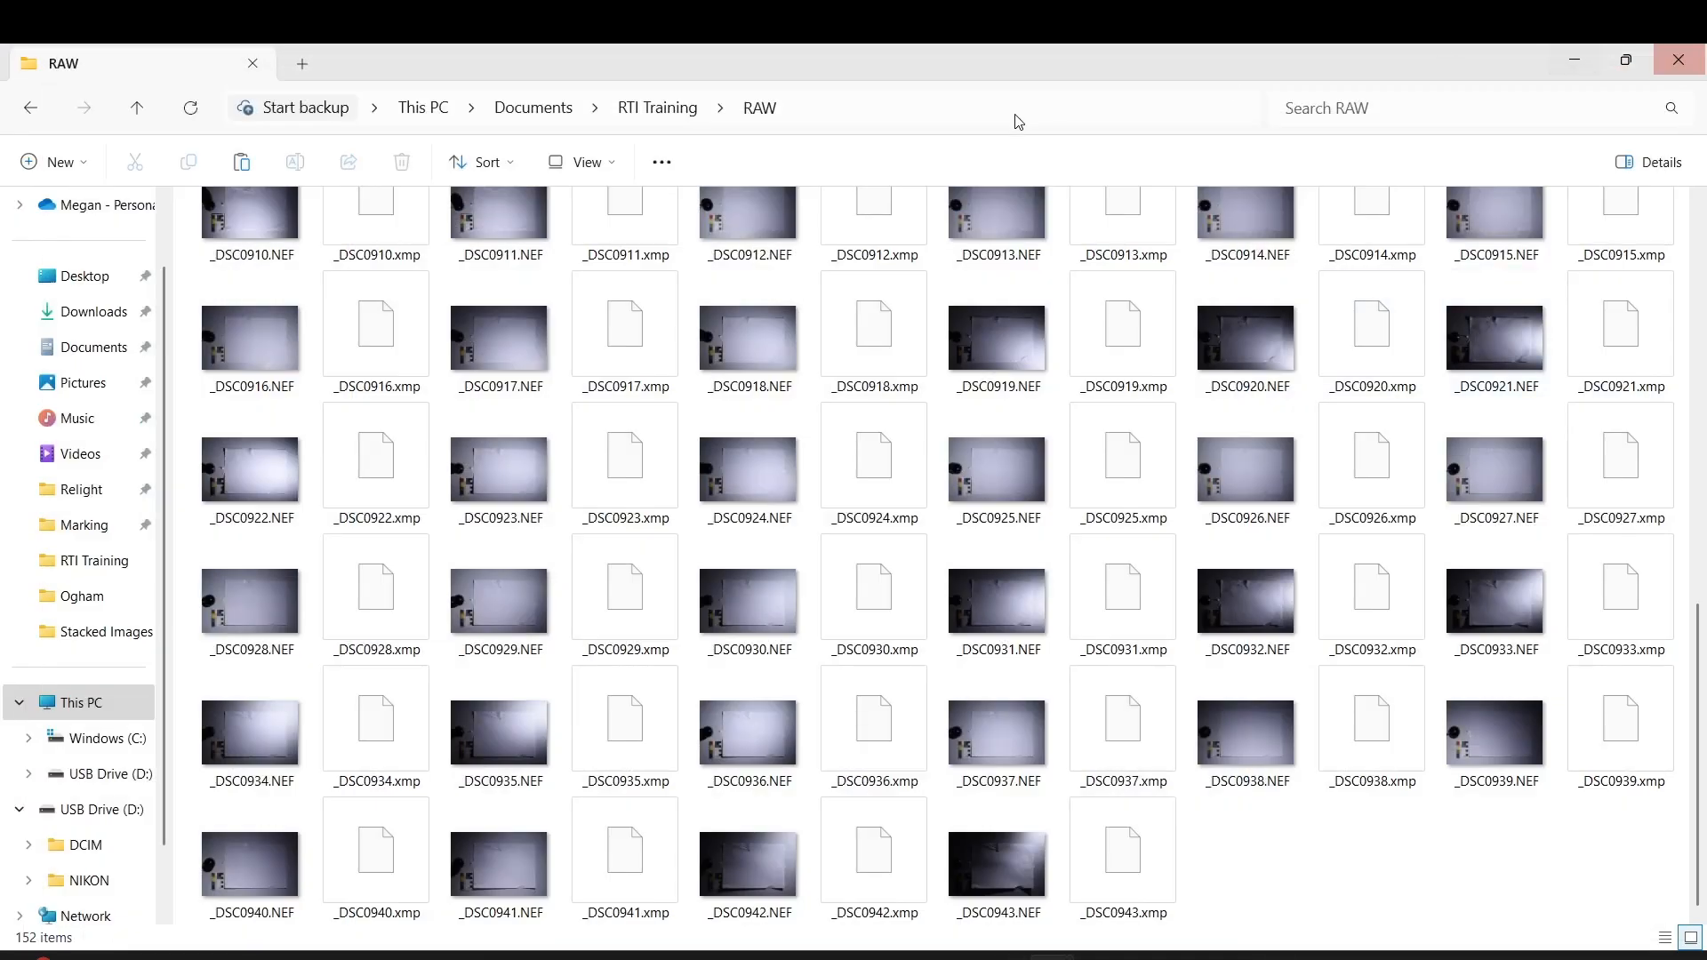
click(1680, 59)
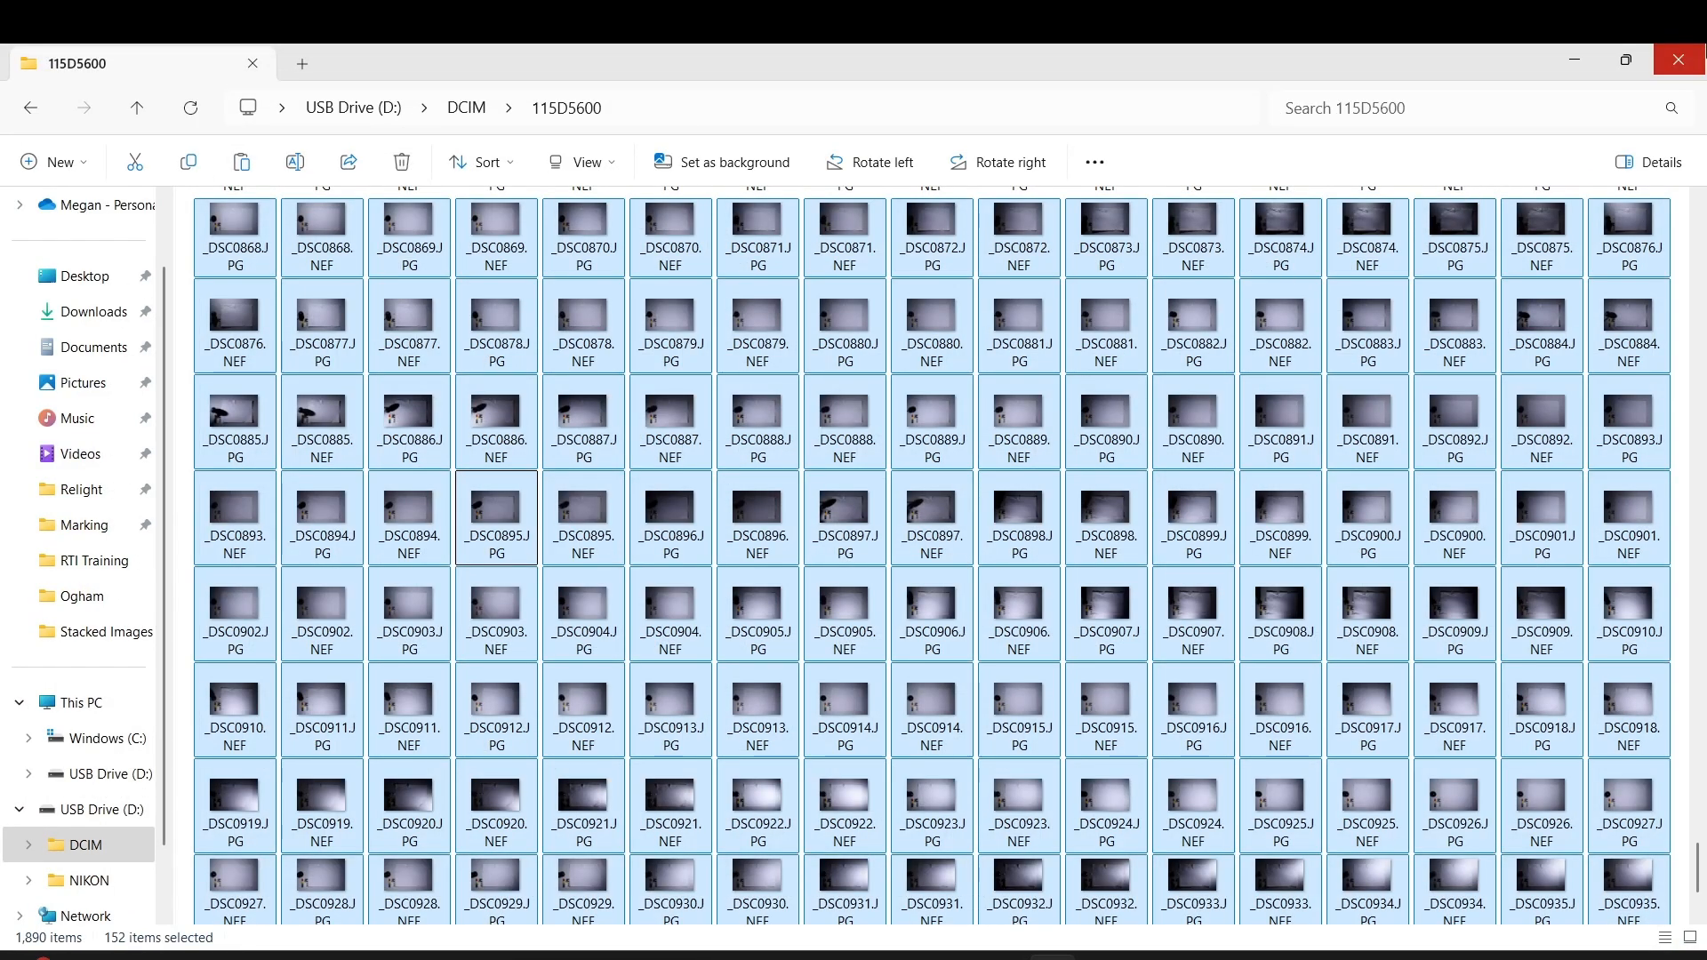
click(1679, 59)
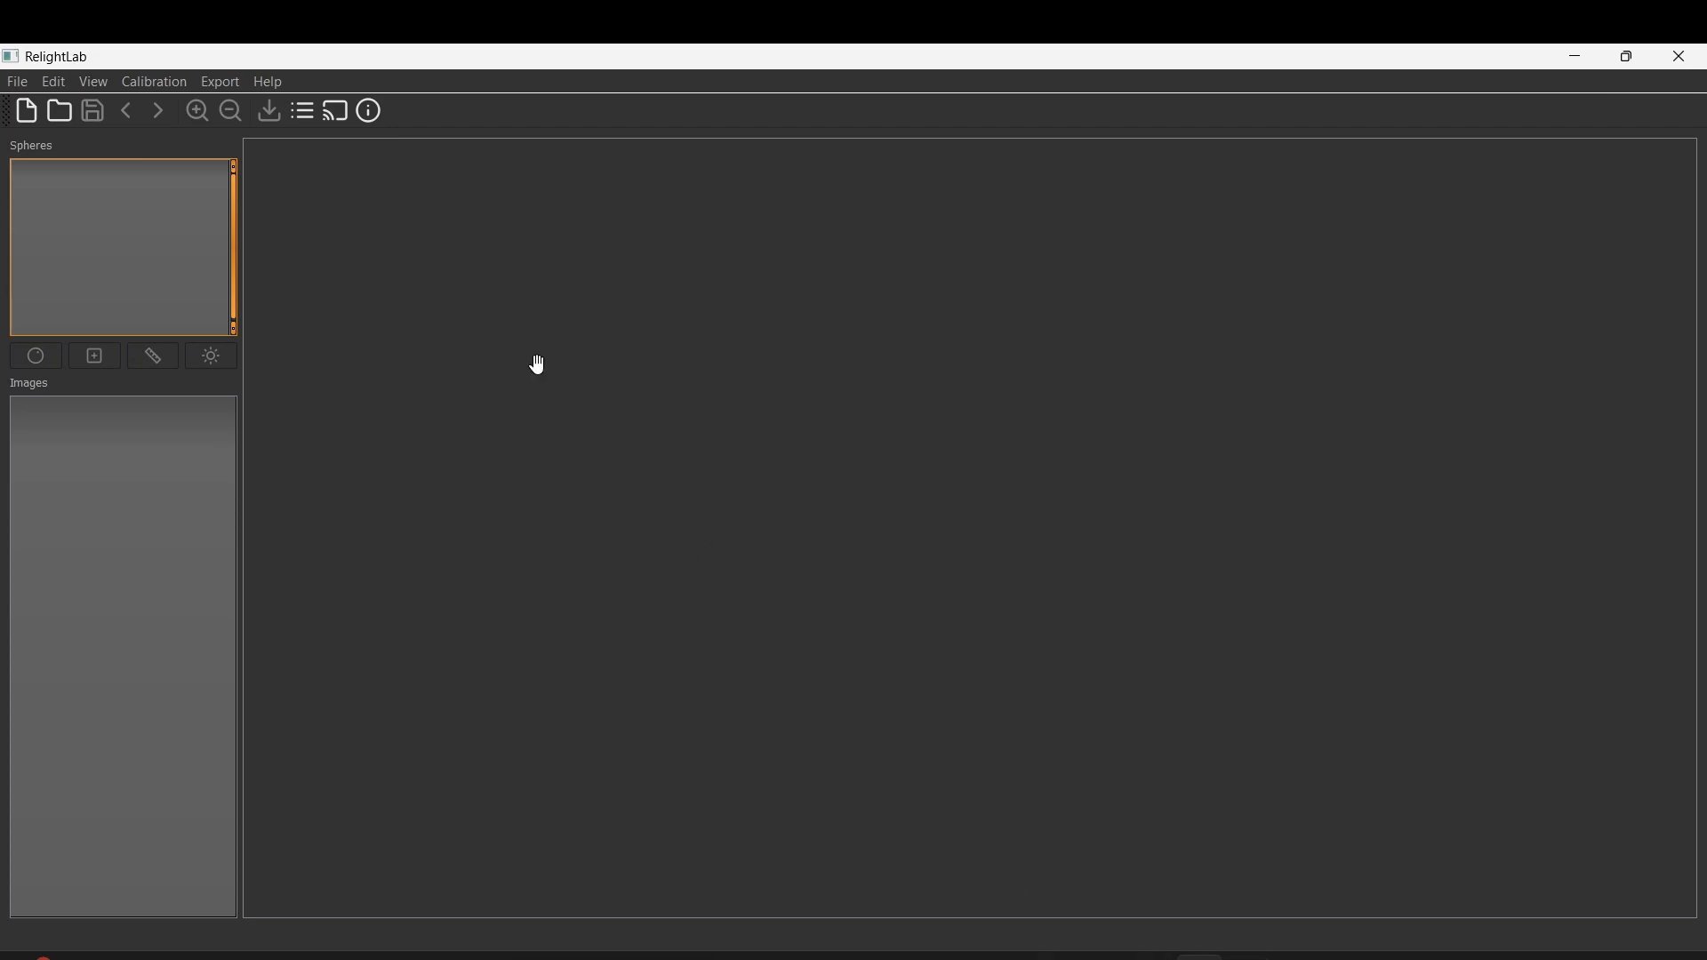
Create a new RelightLab project using the WB folder in Documents > RTI Training as the picture folder
click(22, 83)
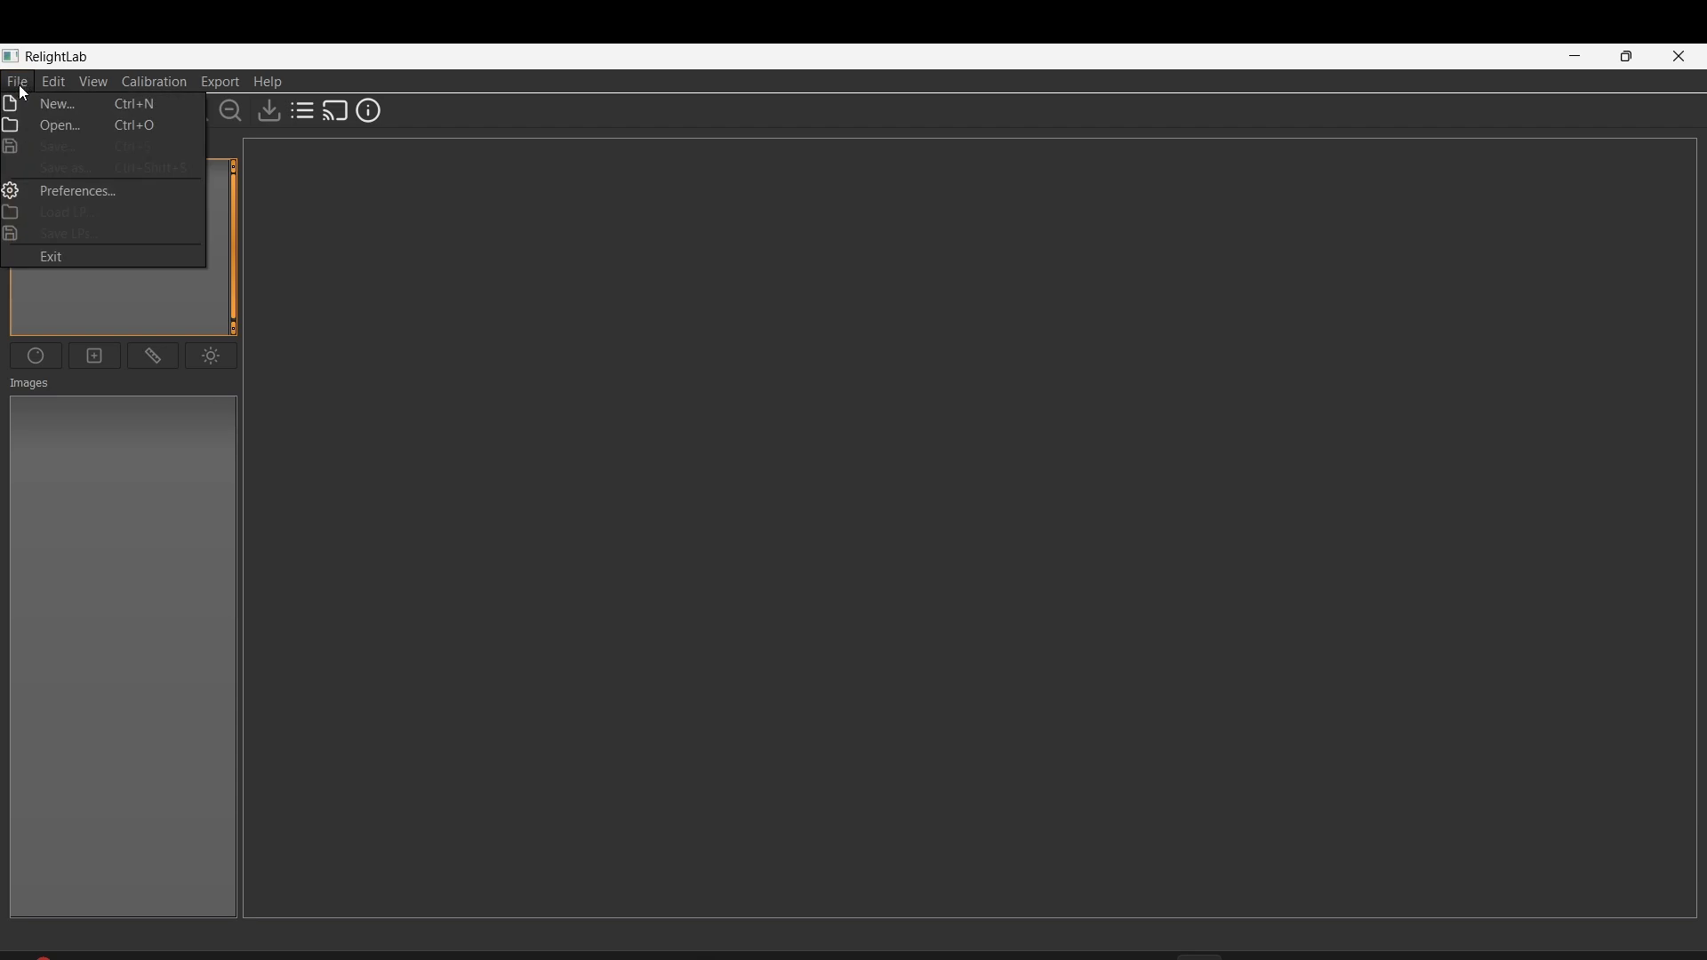
click(35, 105)
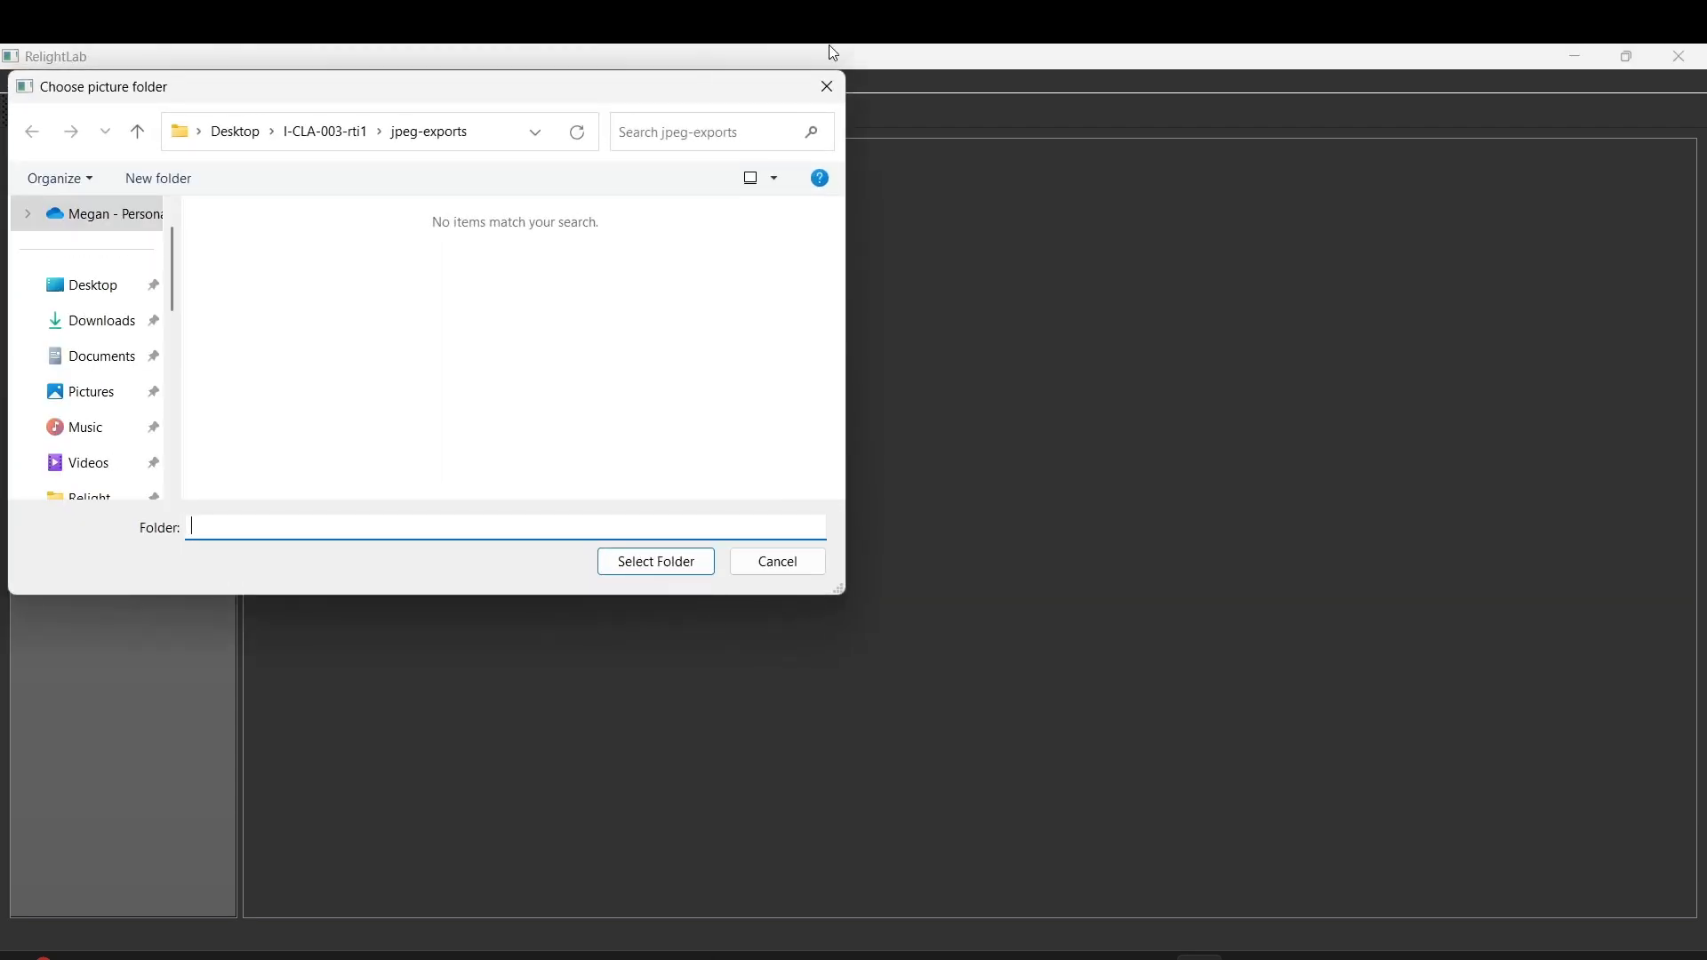
click(234, 131)
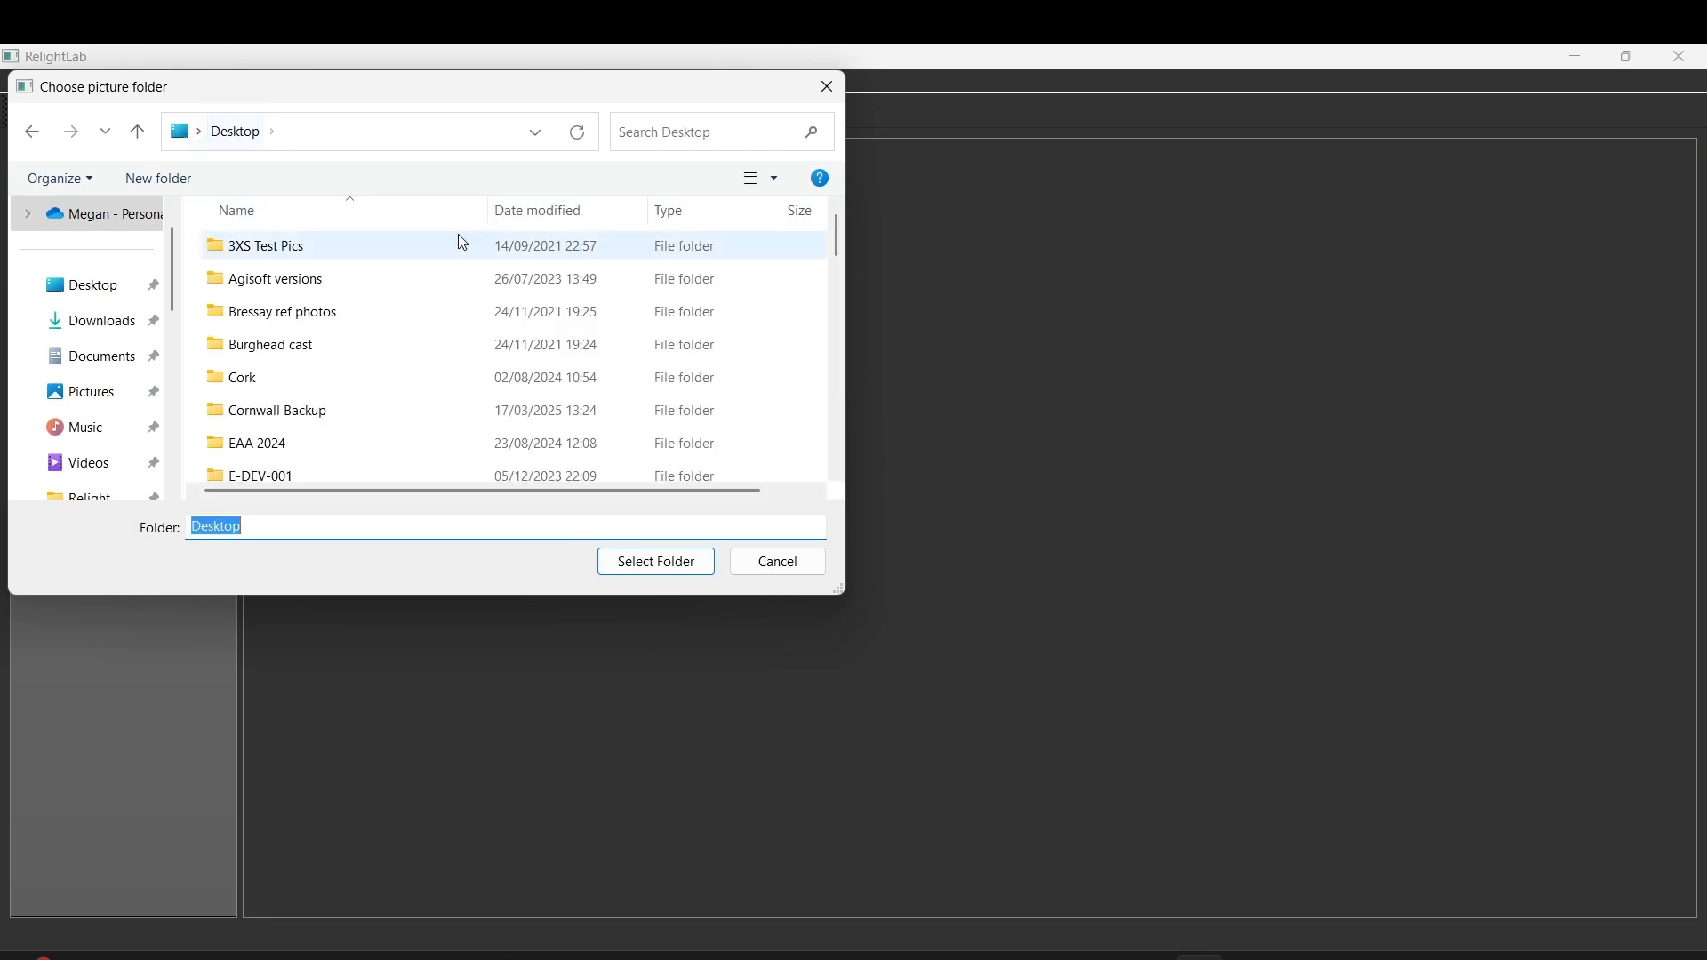
drag(224, 86, 557, 176)
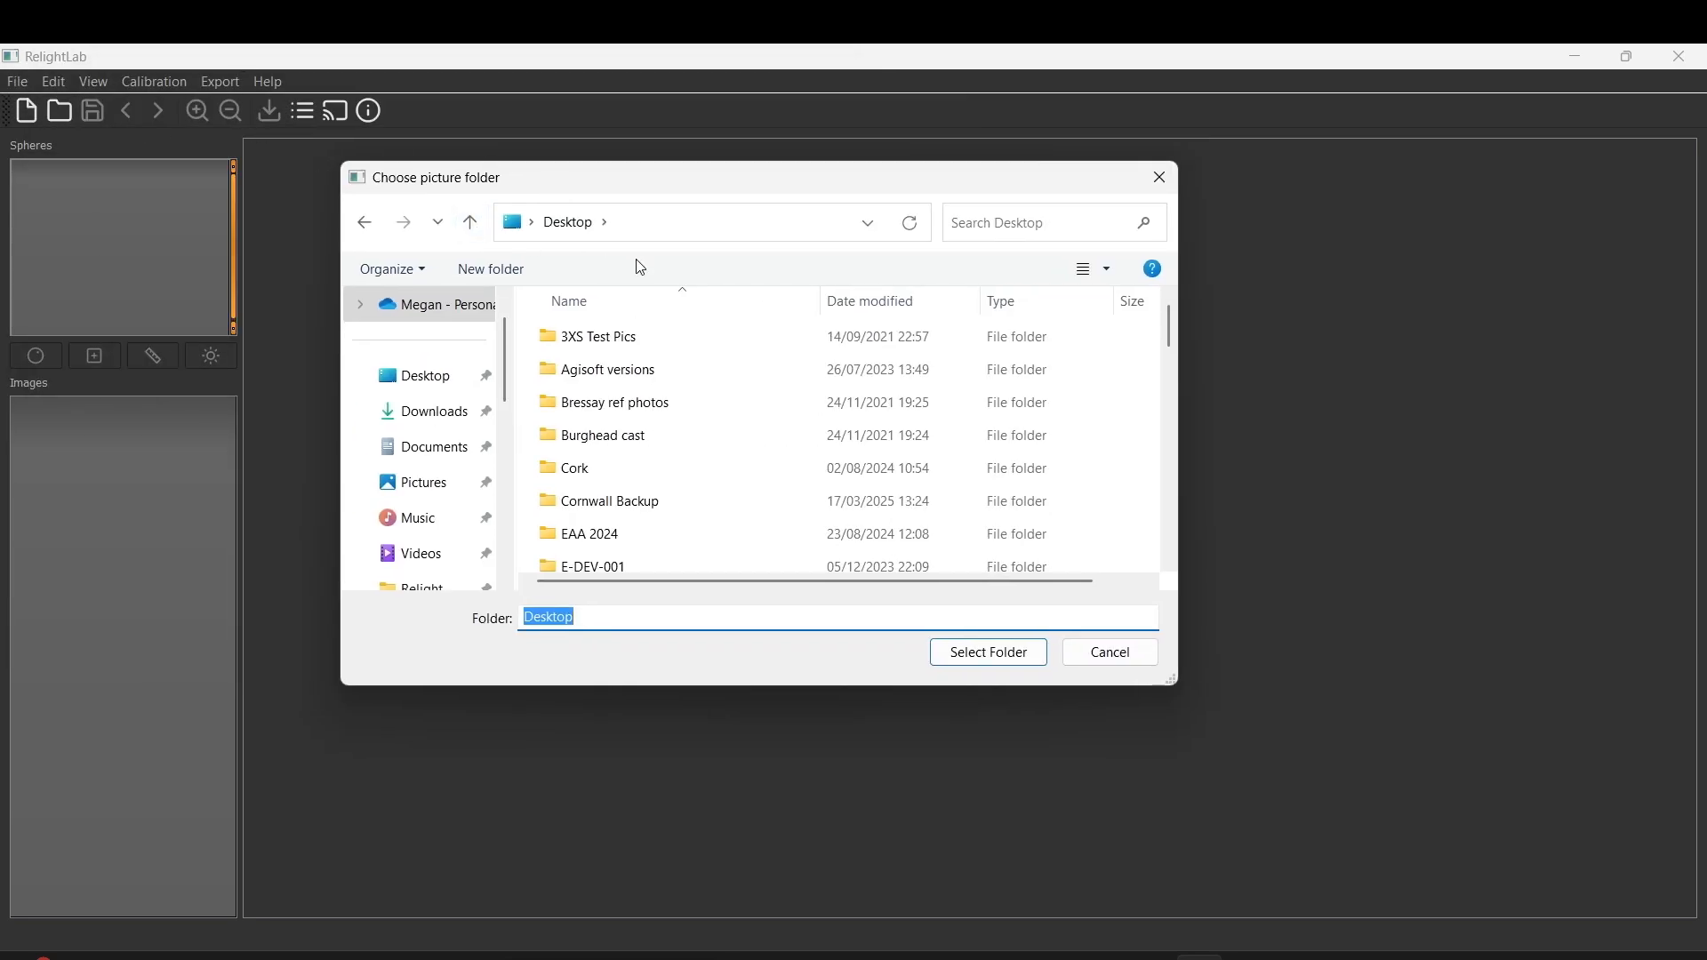
click(436, 449)
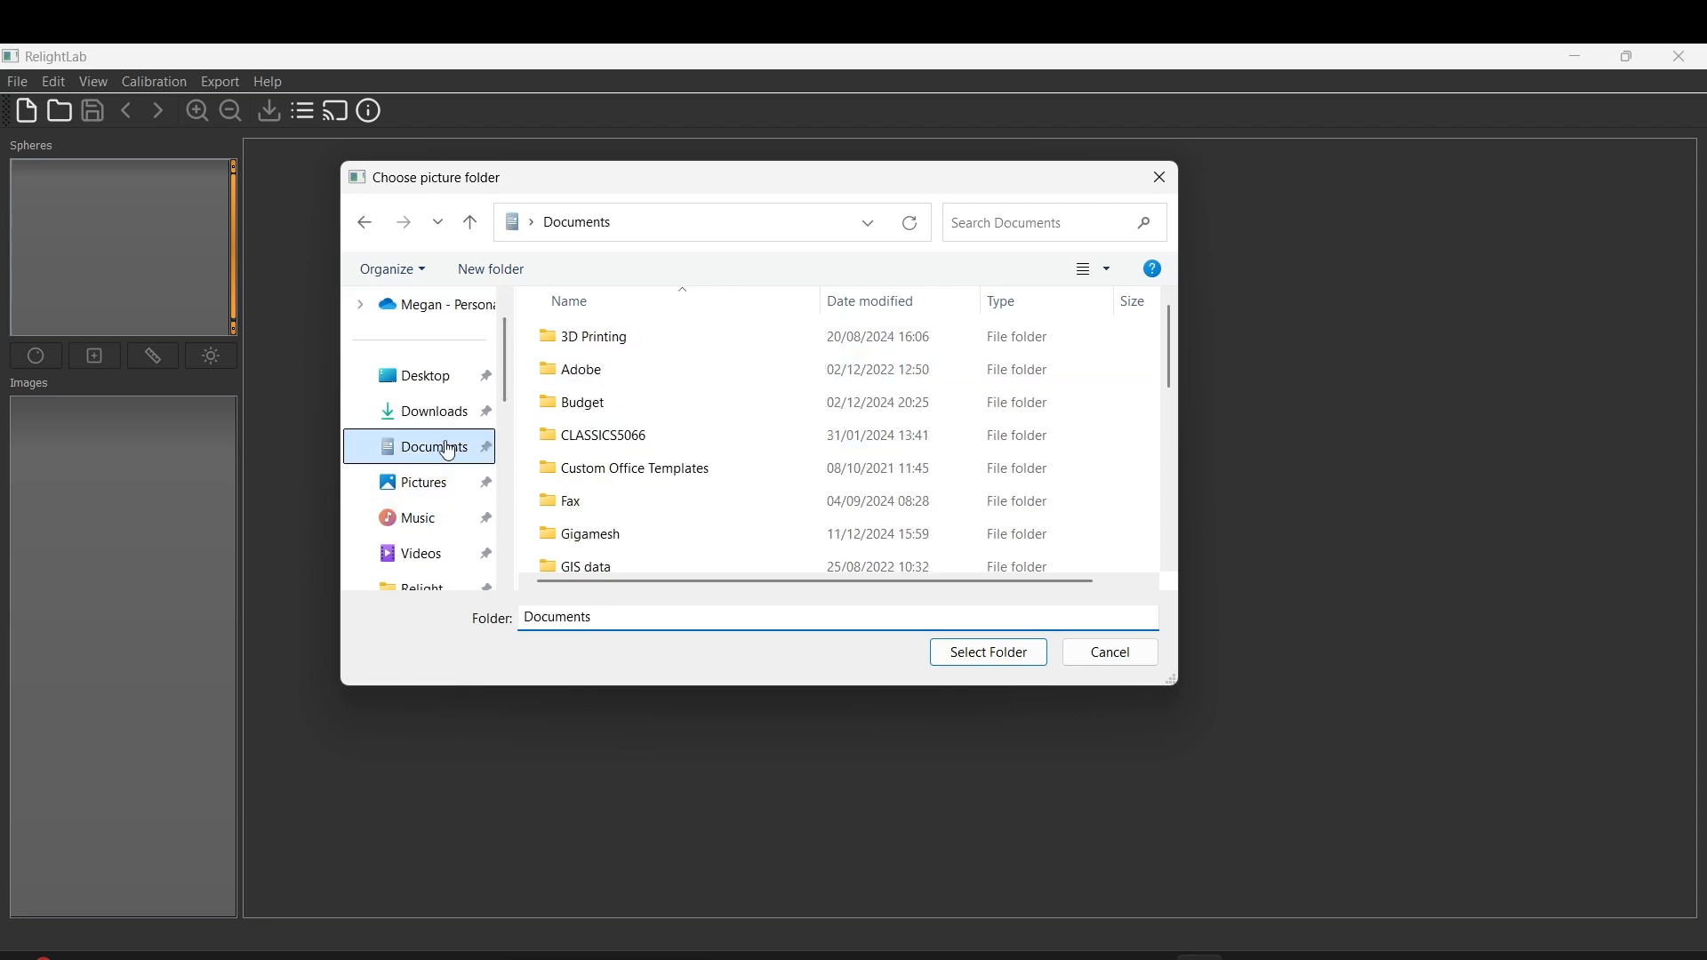
scroll(662, 463, down, 5)
double_click(640, 425)
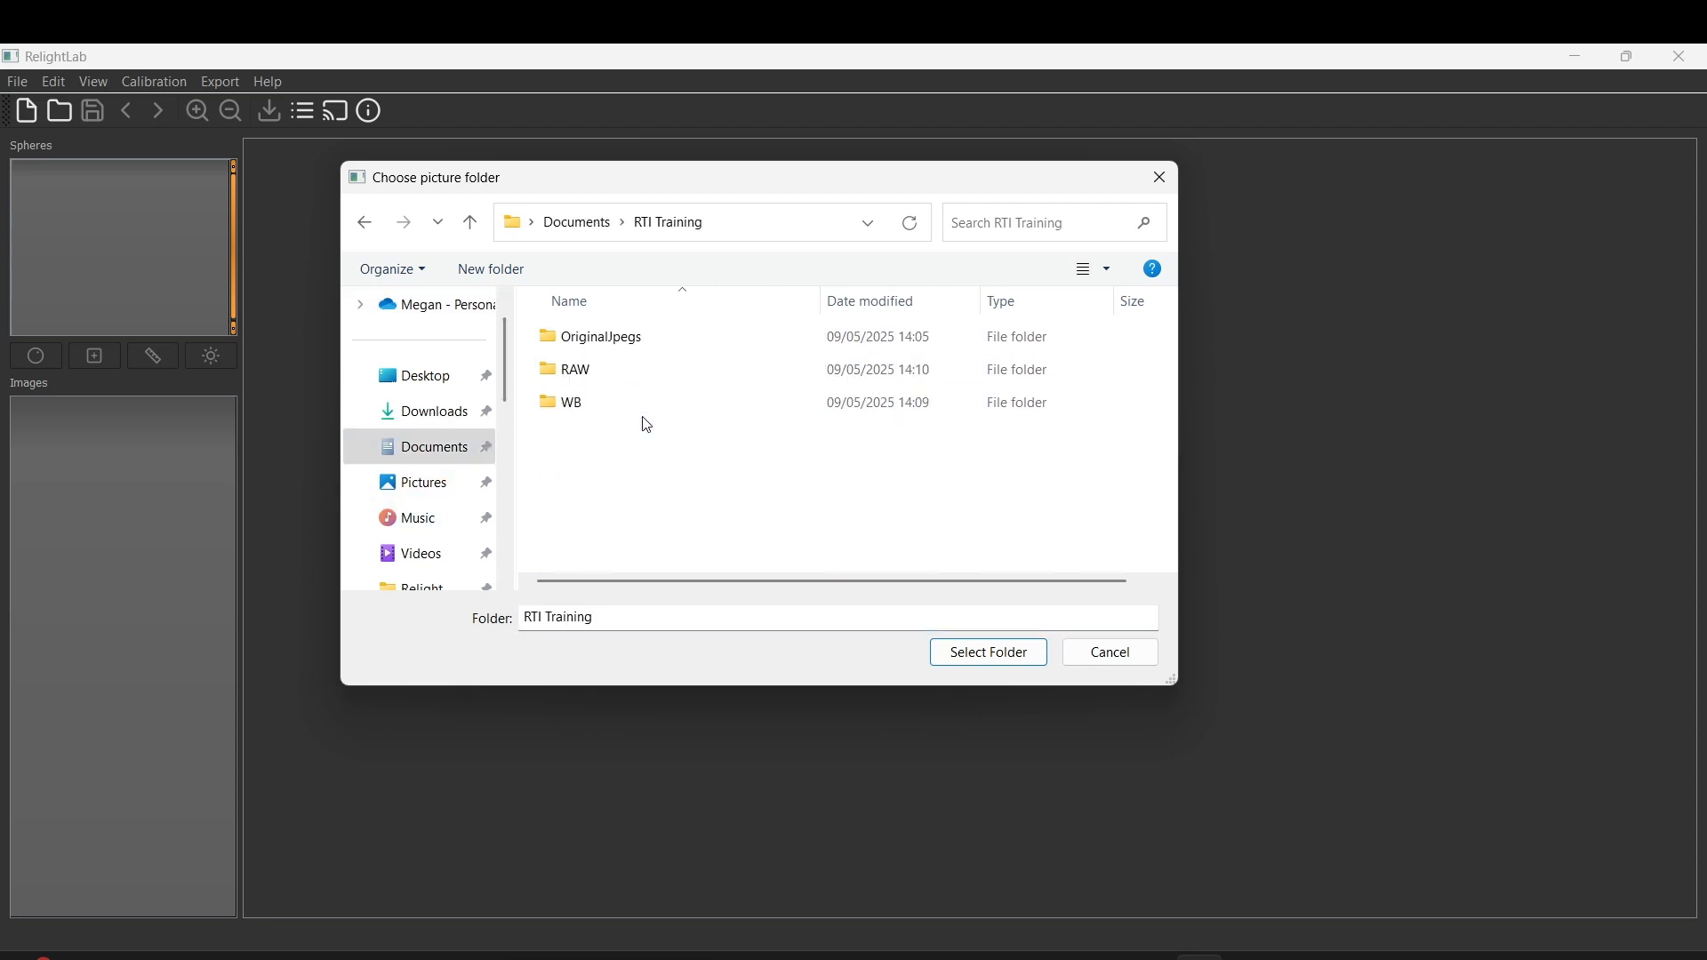
double_click(621, 407)
click(1016, 665)
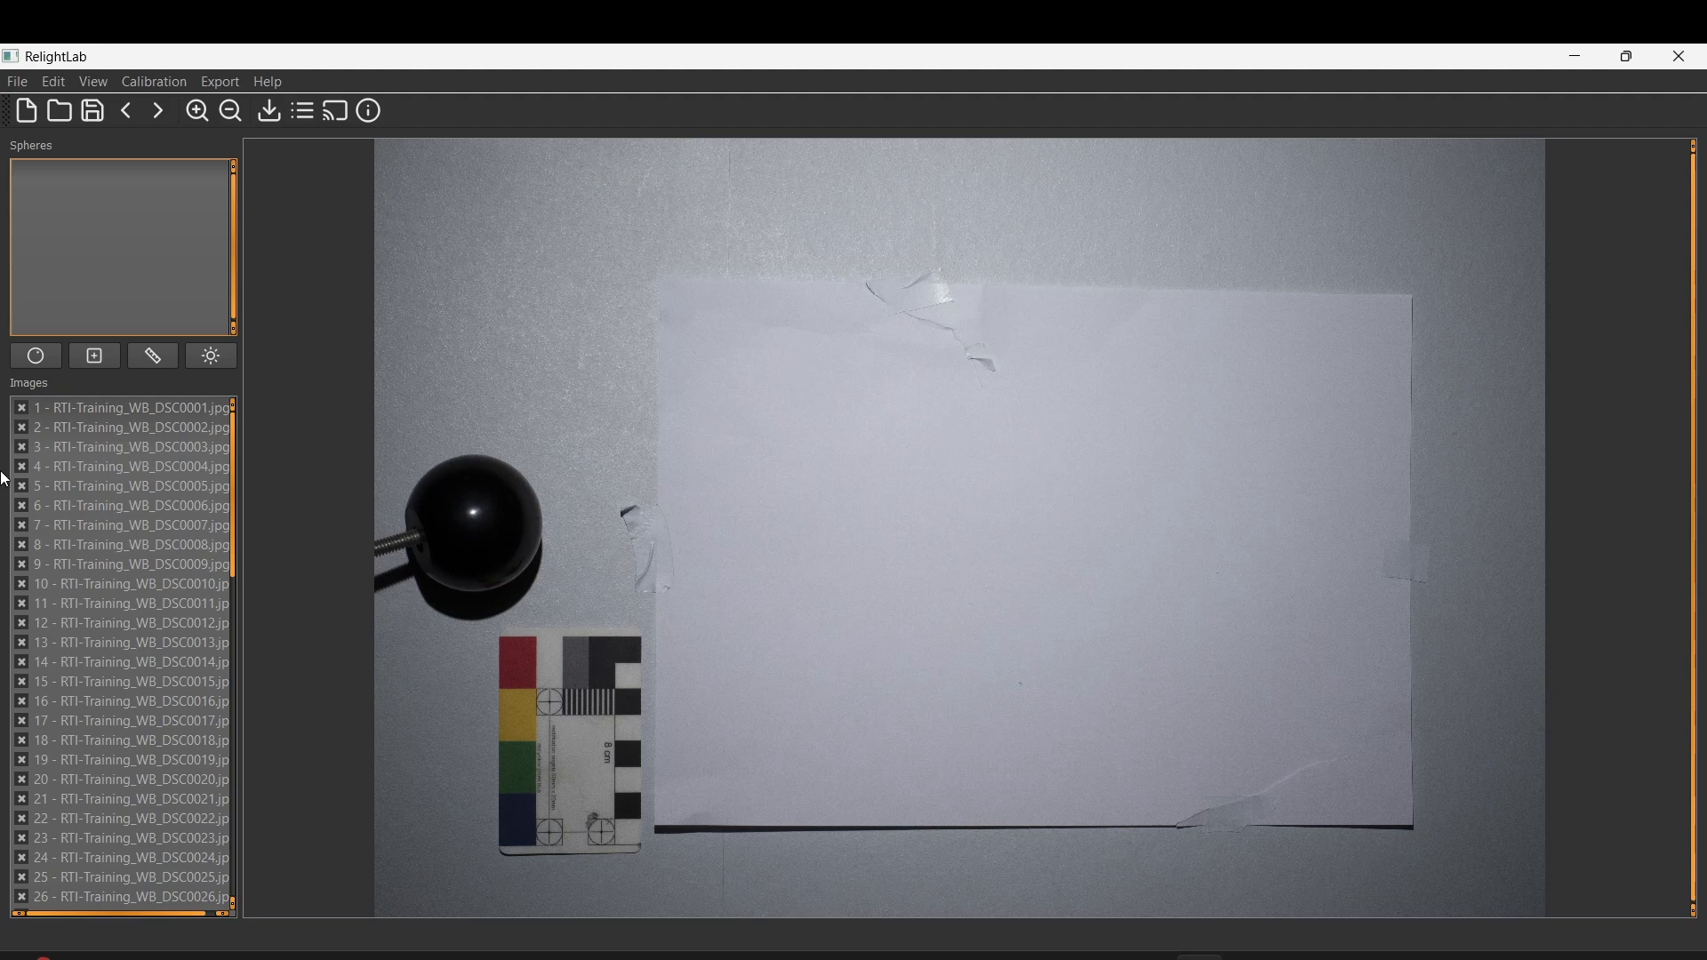
Look through the full list of loaded images and read the built-in help on the processing steps
scroll(123, 788, down, 17)
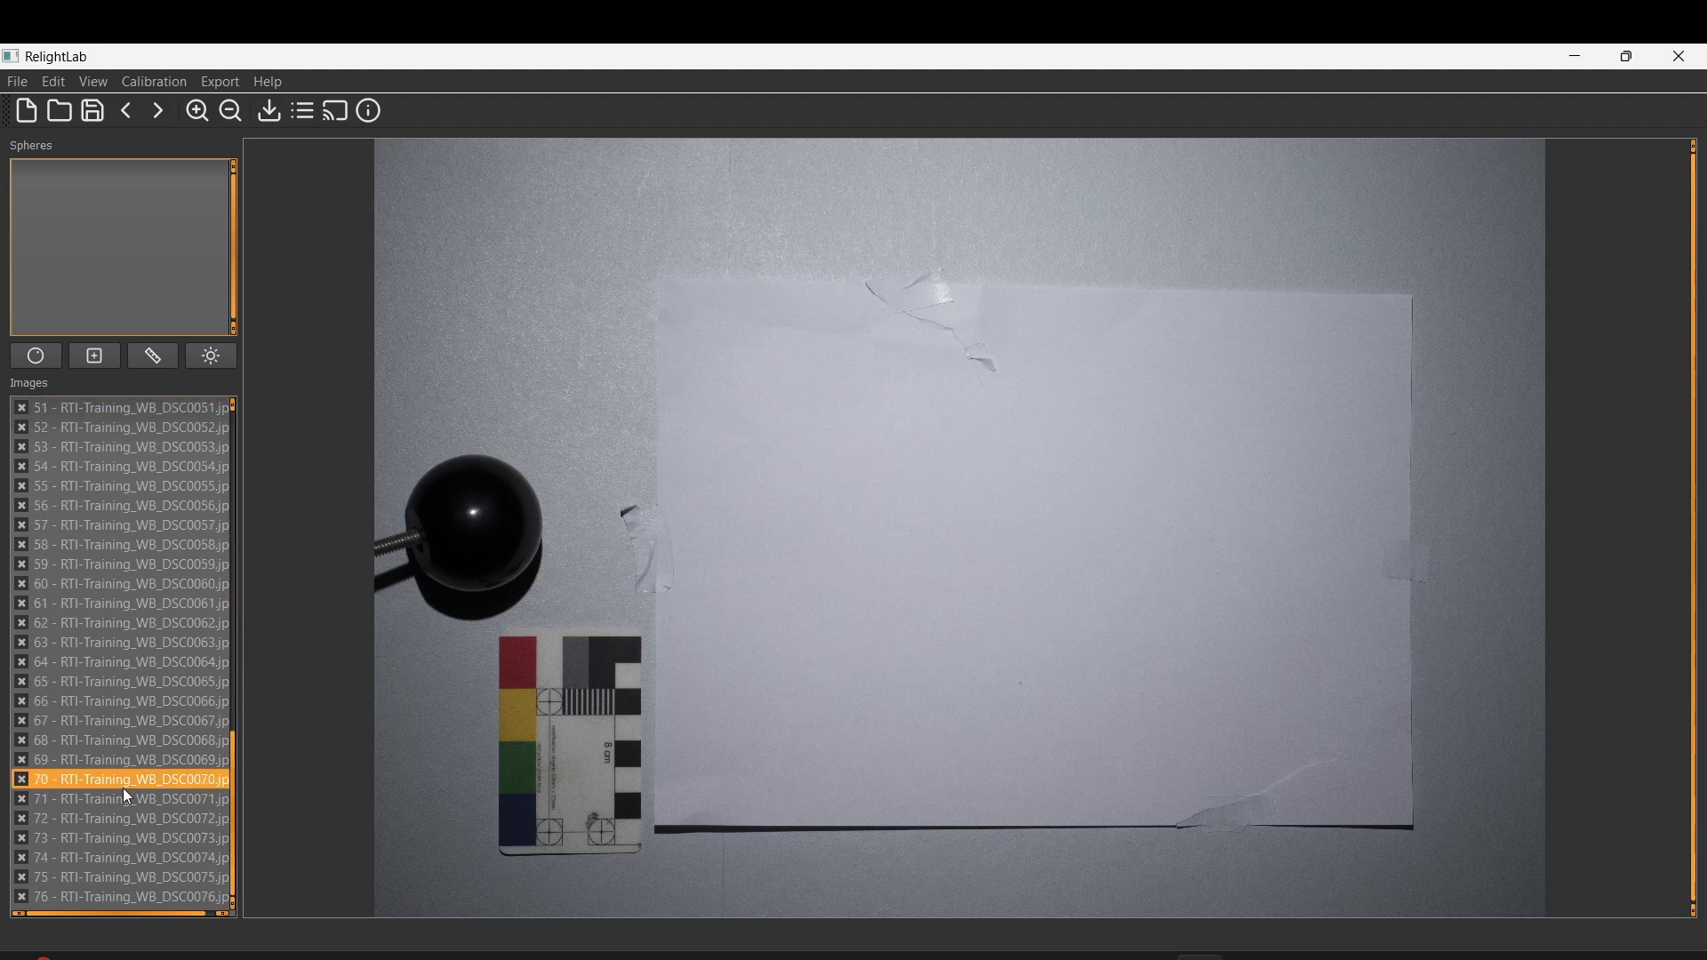
scroll(123, 788, up, 17)
click(49, 80)
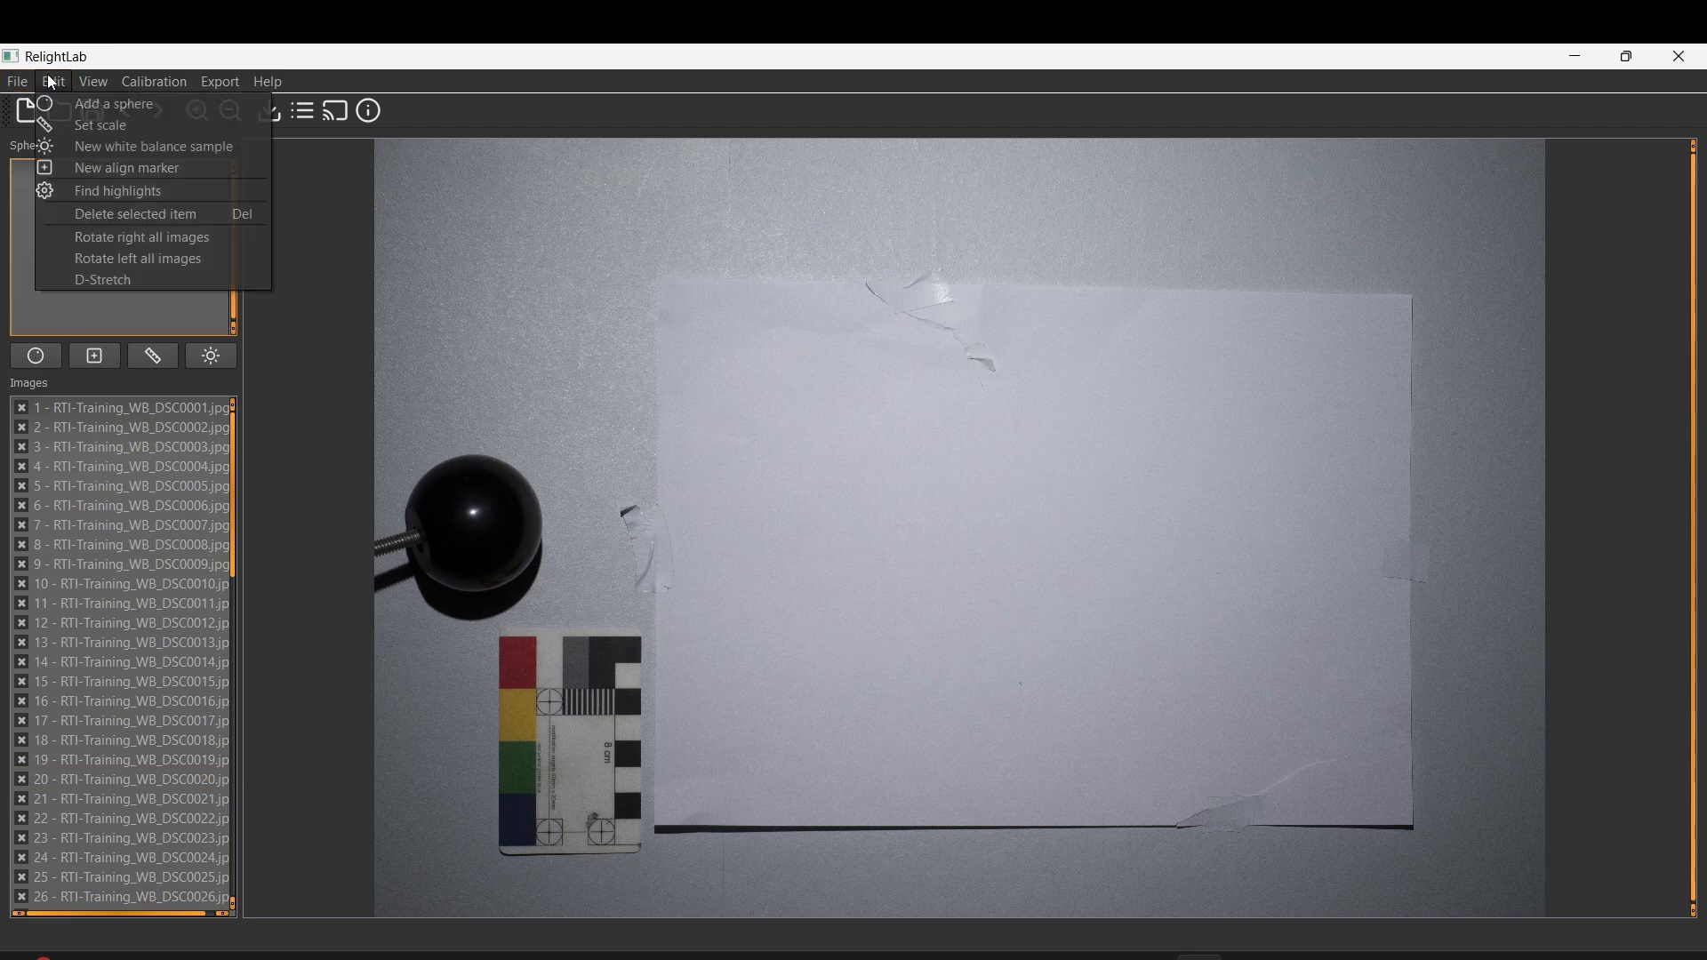
mouse_move(14, 83)
mouse_move(146, 74)
mouse_move(214, 80)
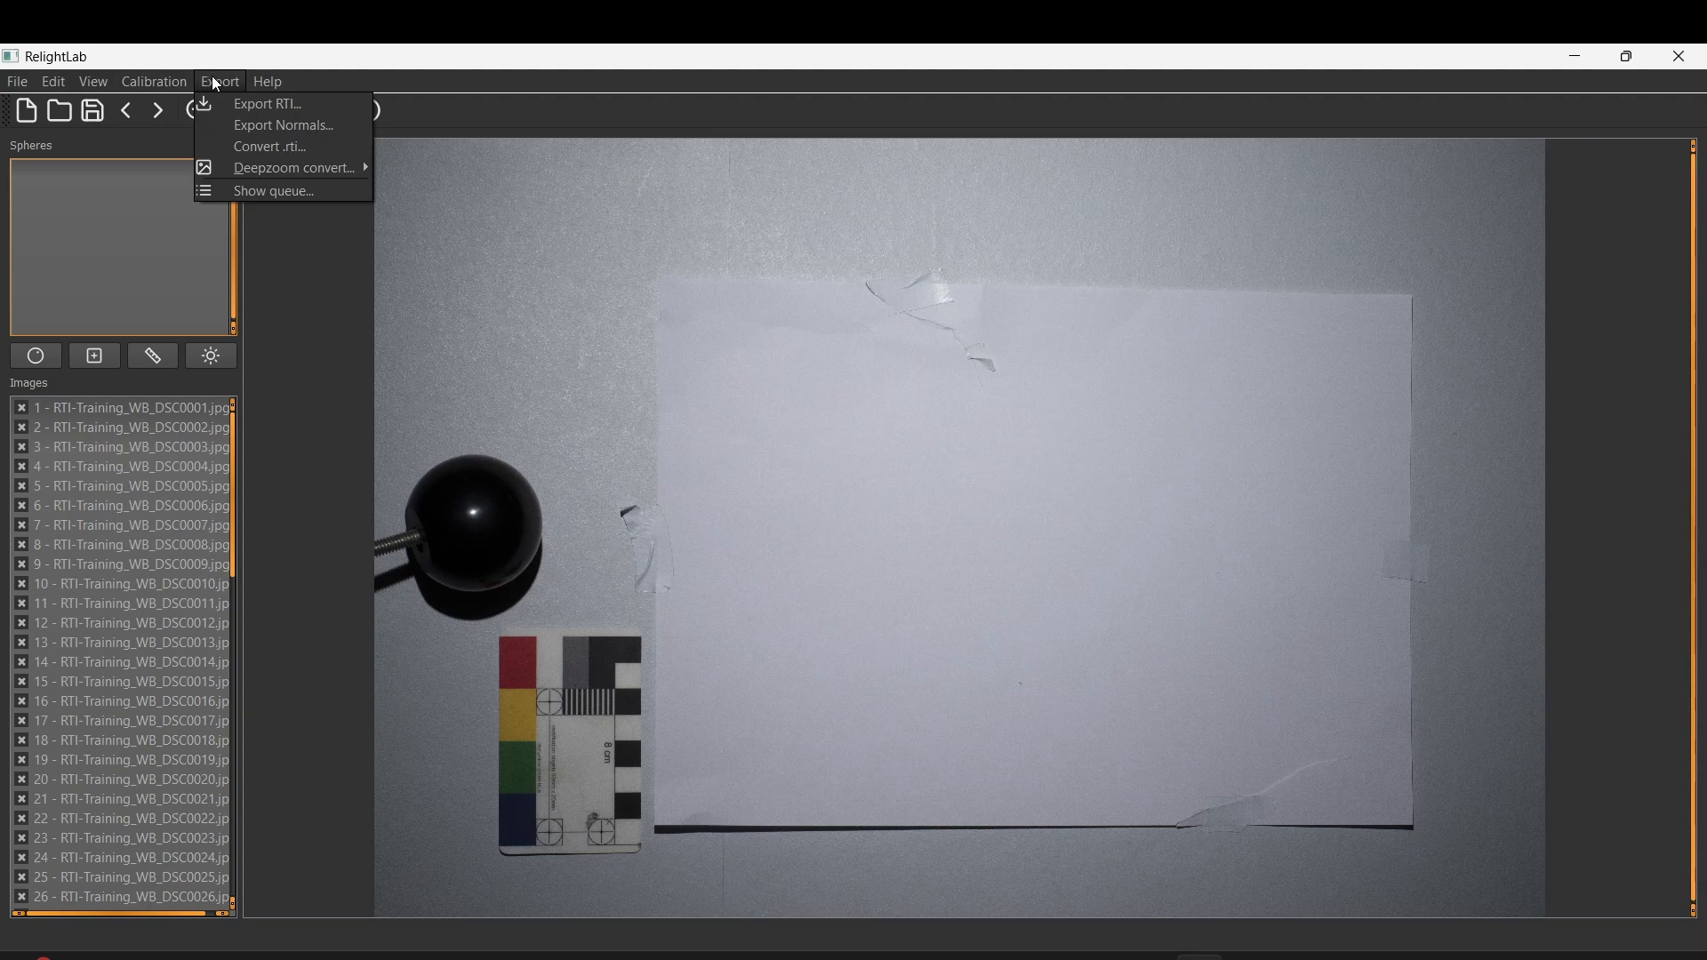
click(293, 103)
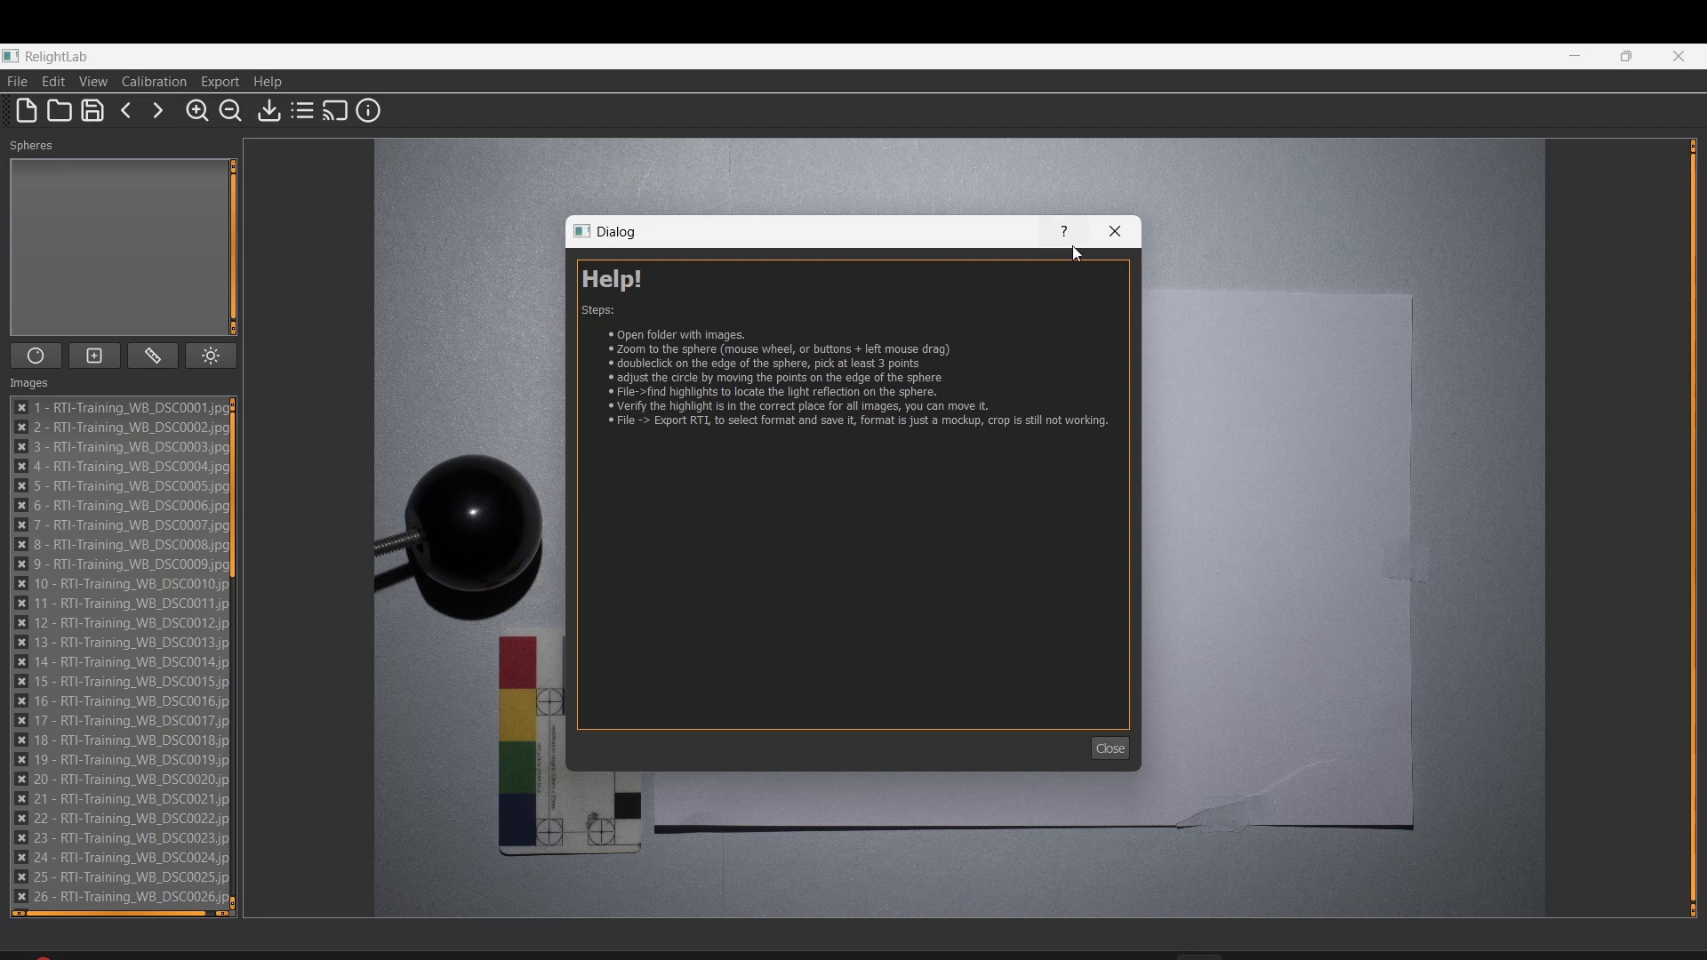
click(1122, 236)
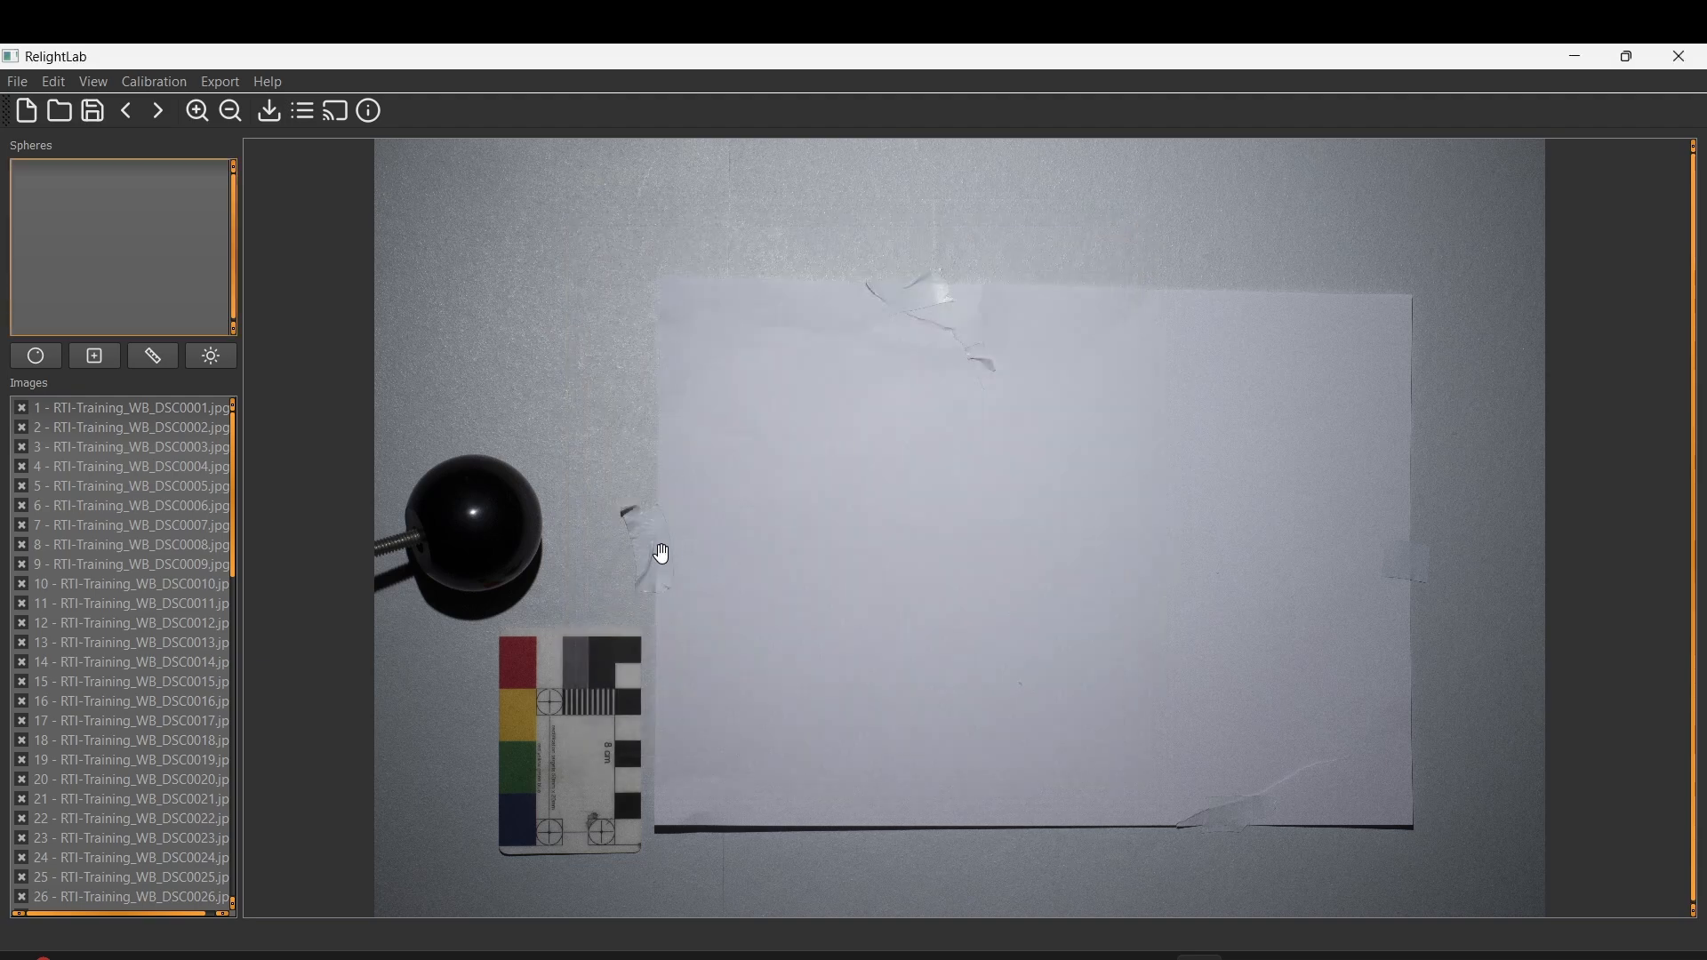
Add a sphere and outline the black ball with three points on its upper-left, right and lower edges
scroll(458, 541, up, 1)
scroll(458, 540, up, 4)
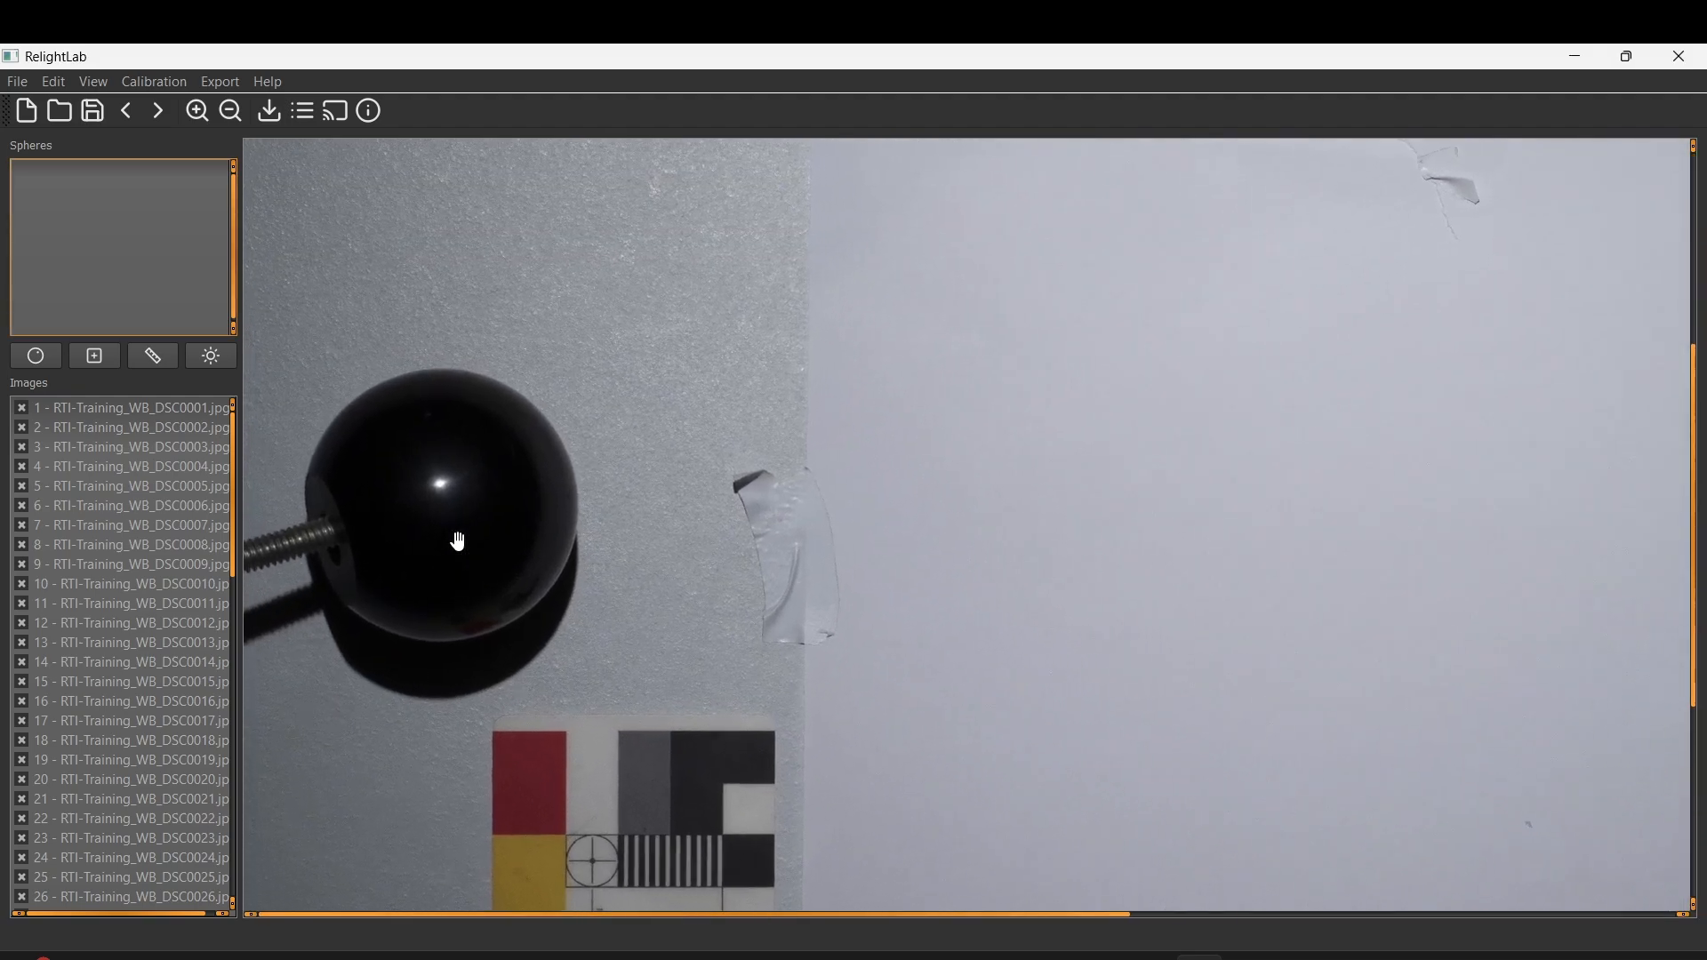
drag(458, 540, 690, 552)
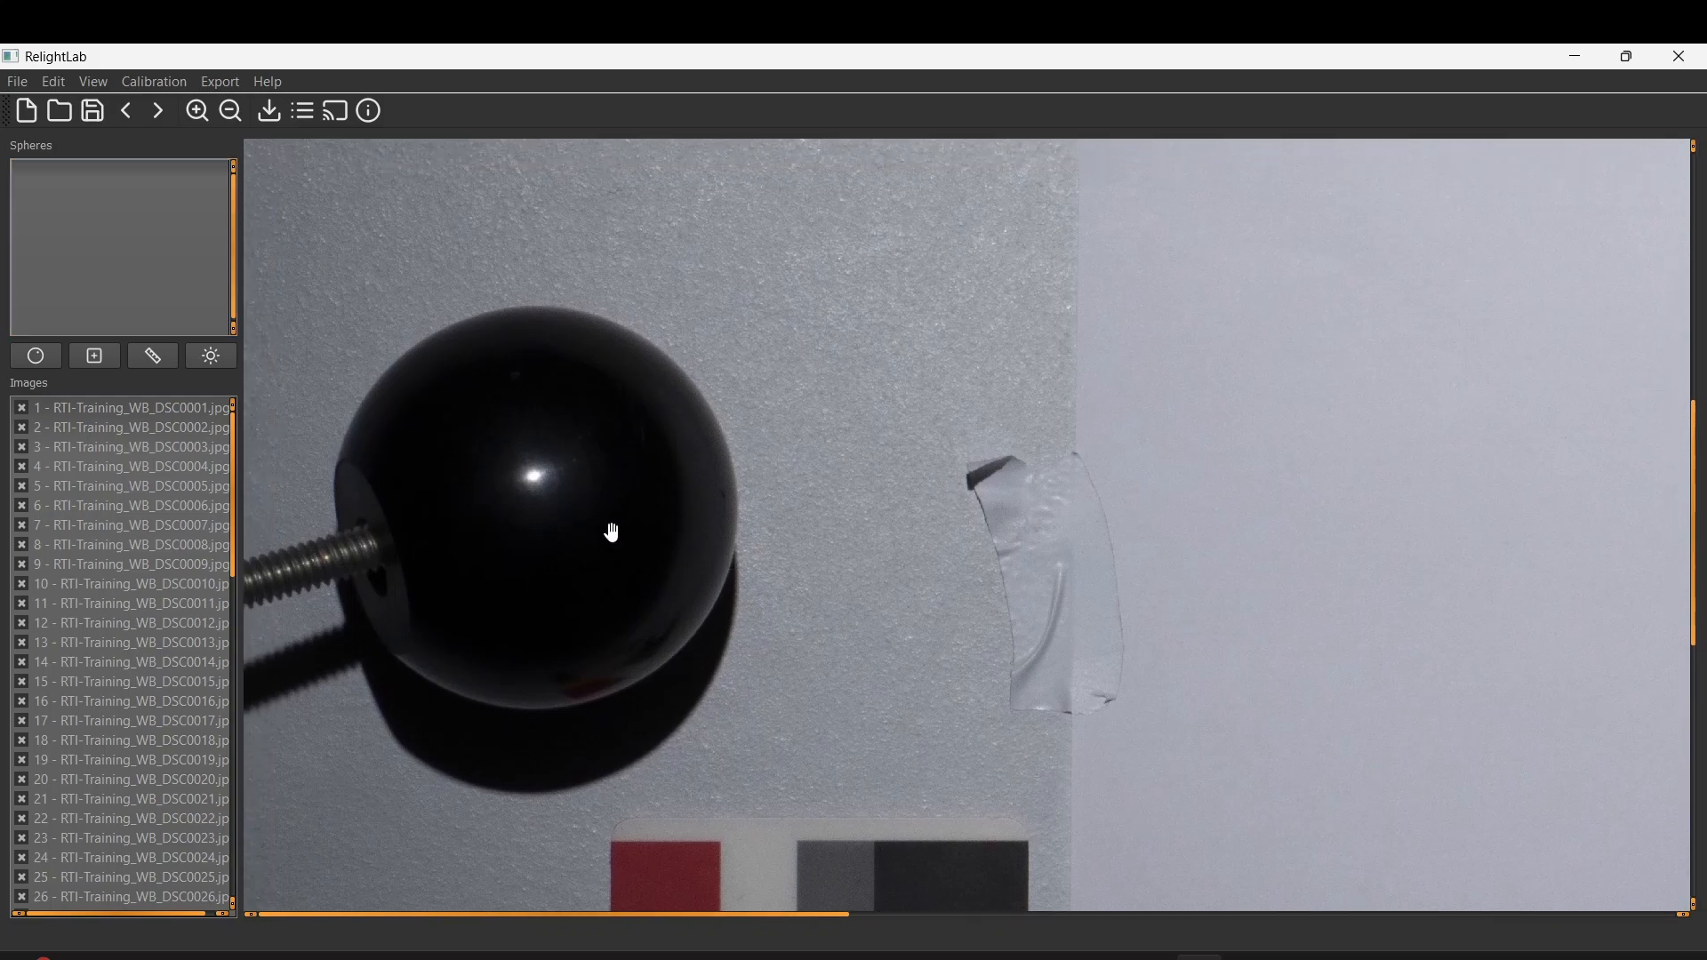
click(36, 356)
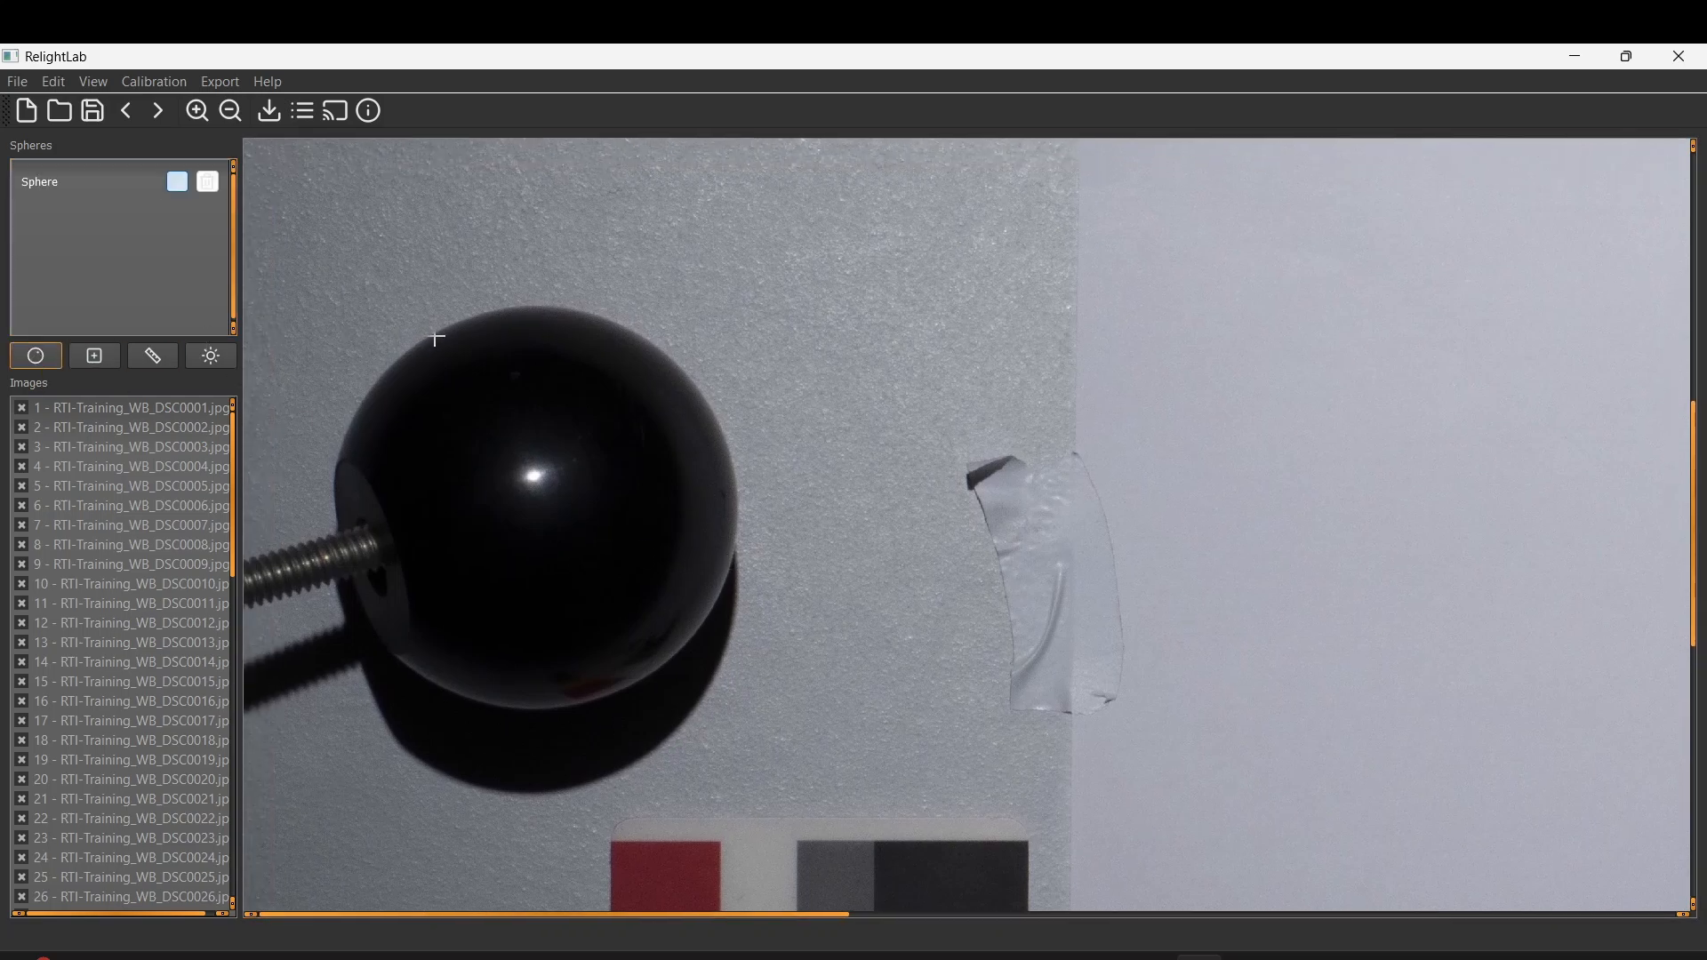
scroll(433, 339, up, 6)
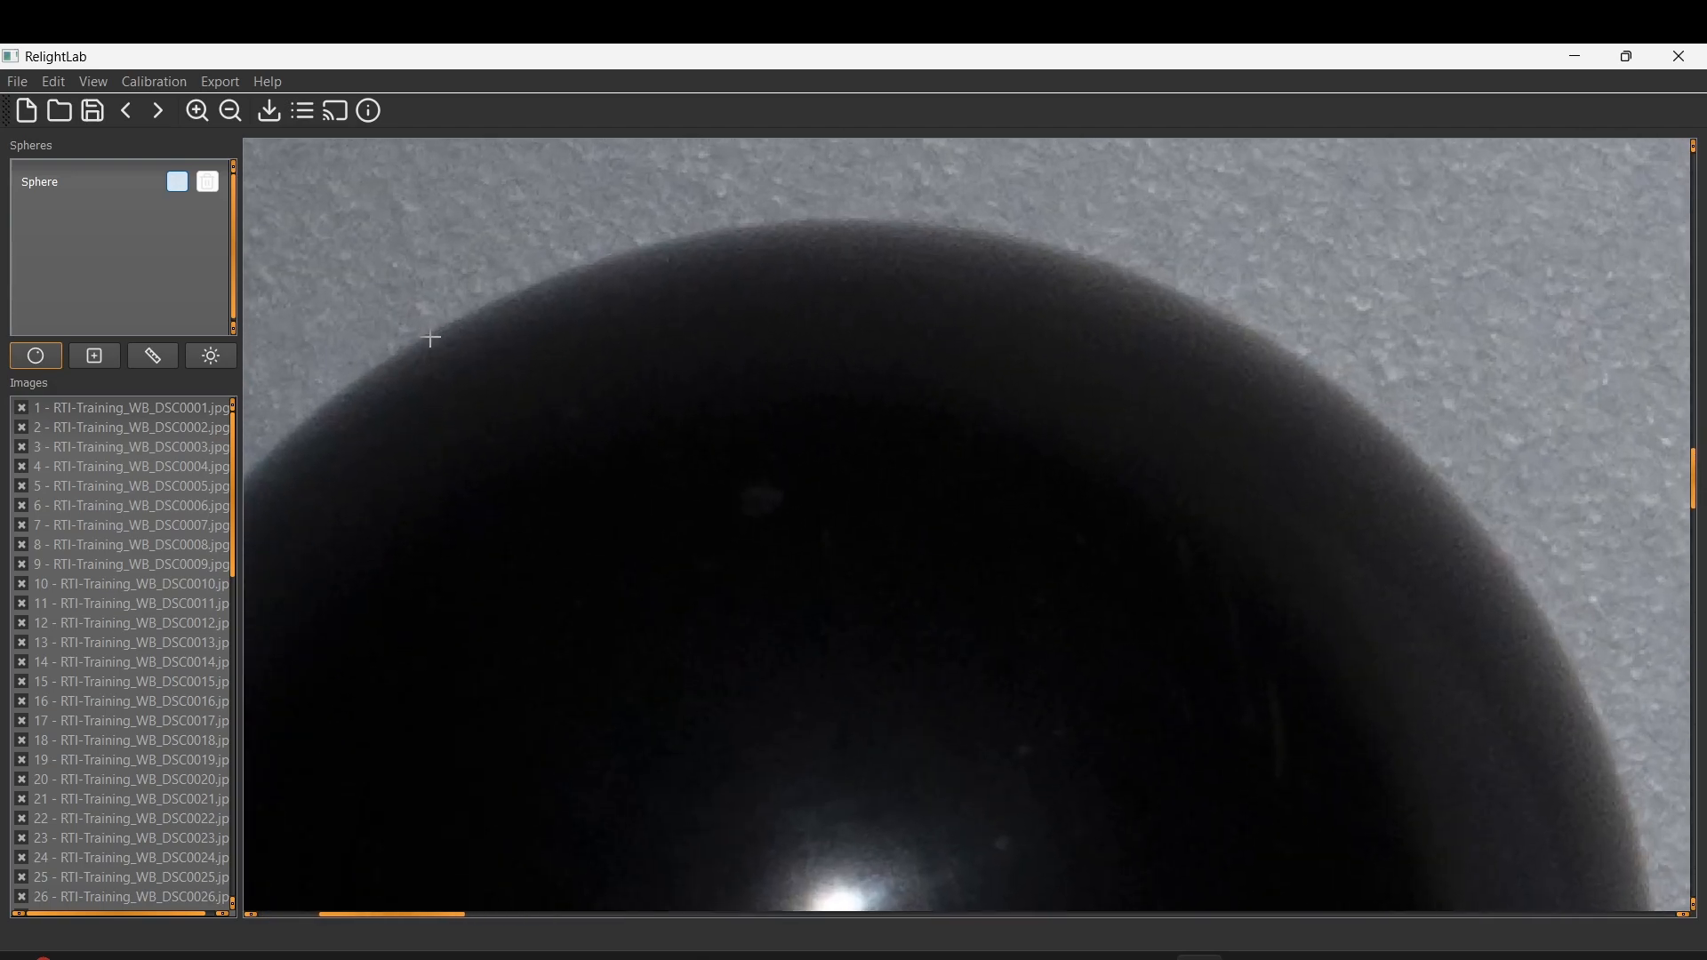
click(433, 335)
scroll(444, 331, down, 5)
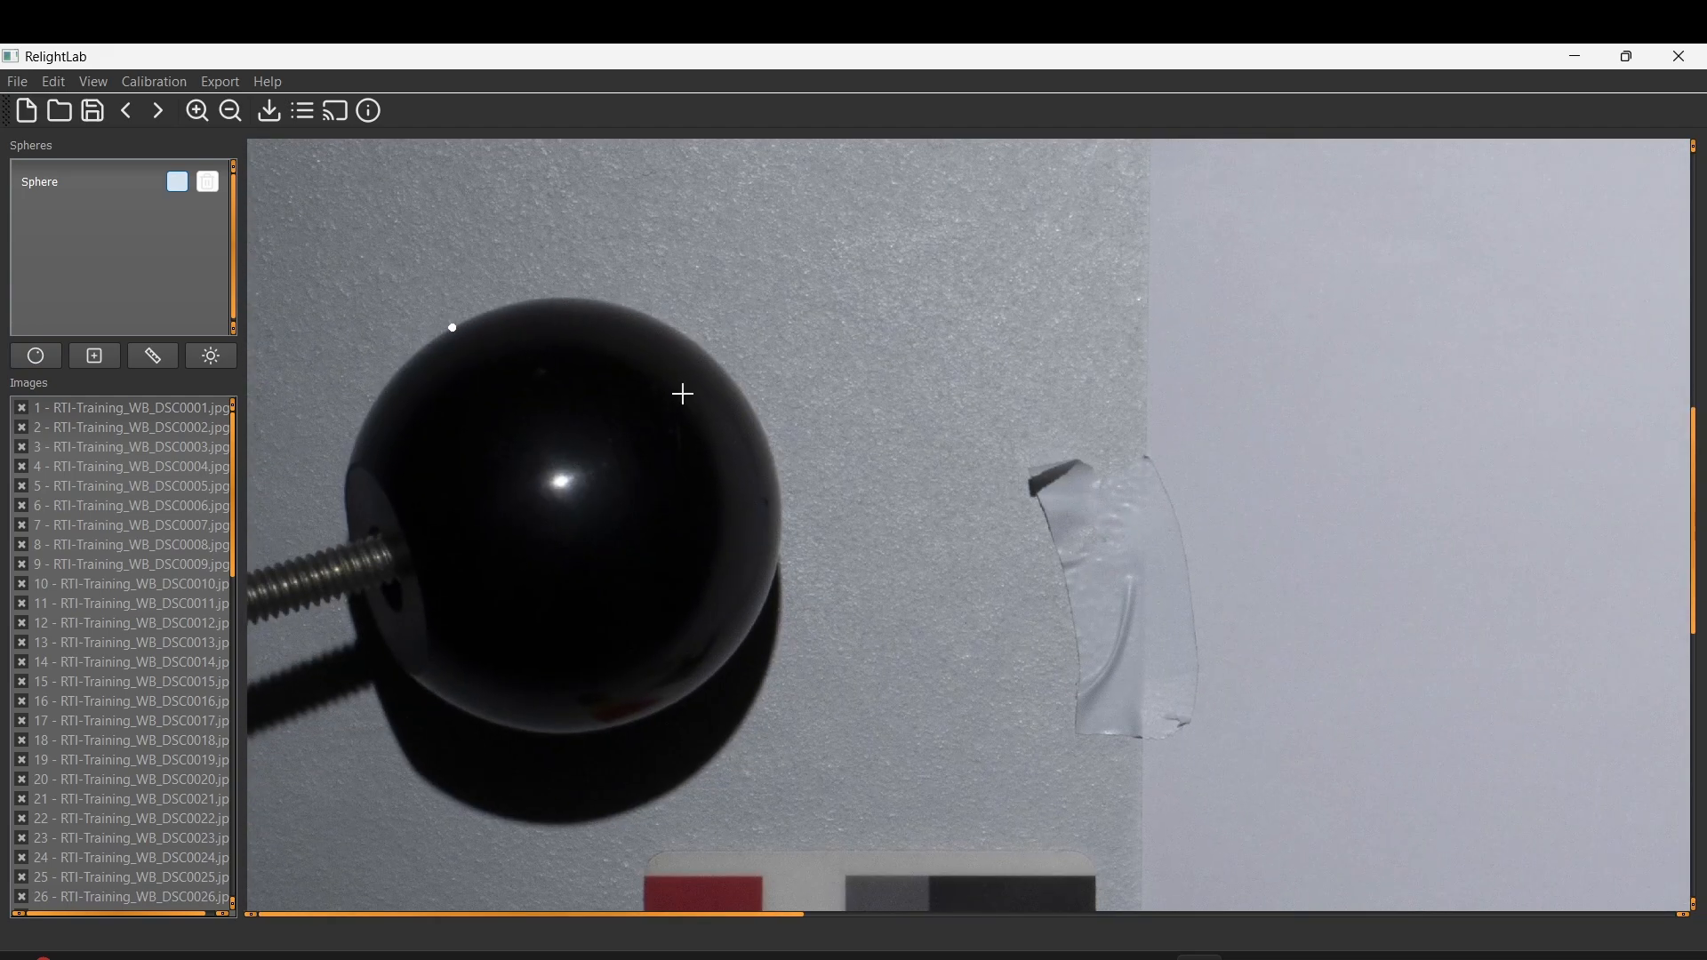
scroll(776, 517, up, 5)
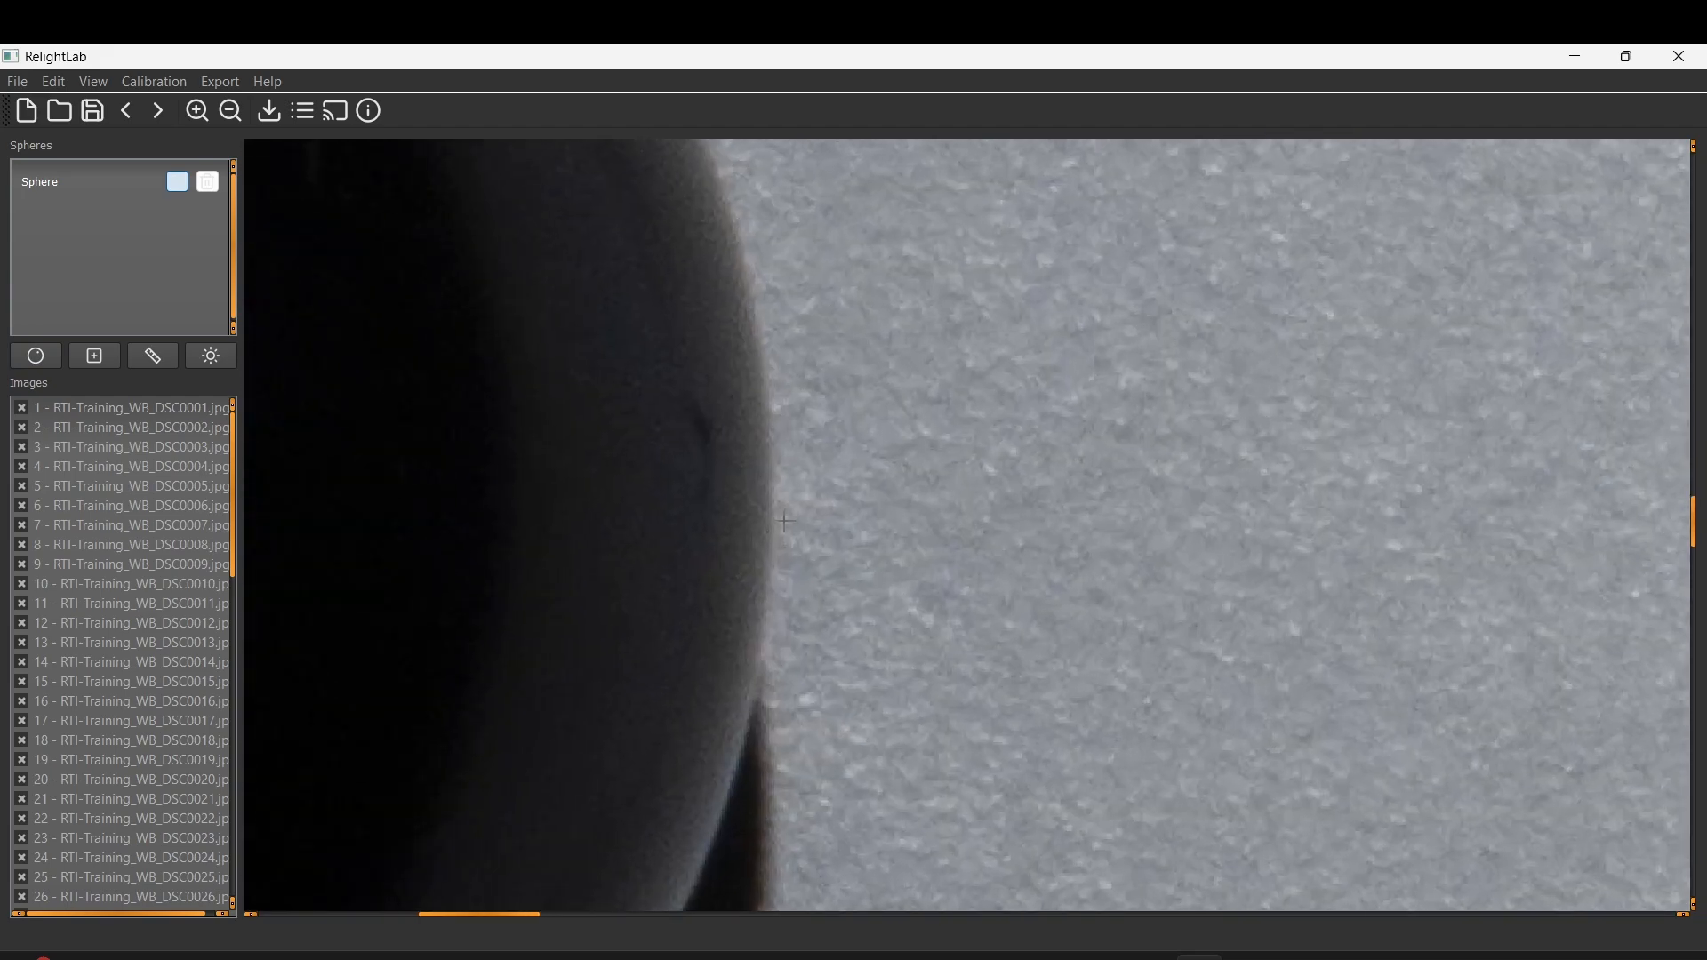
click(767, 585)
scroll(765, 584, down, 5)
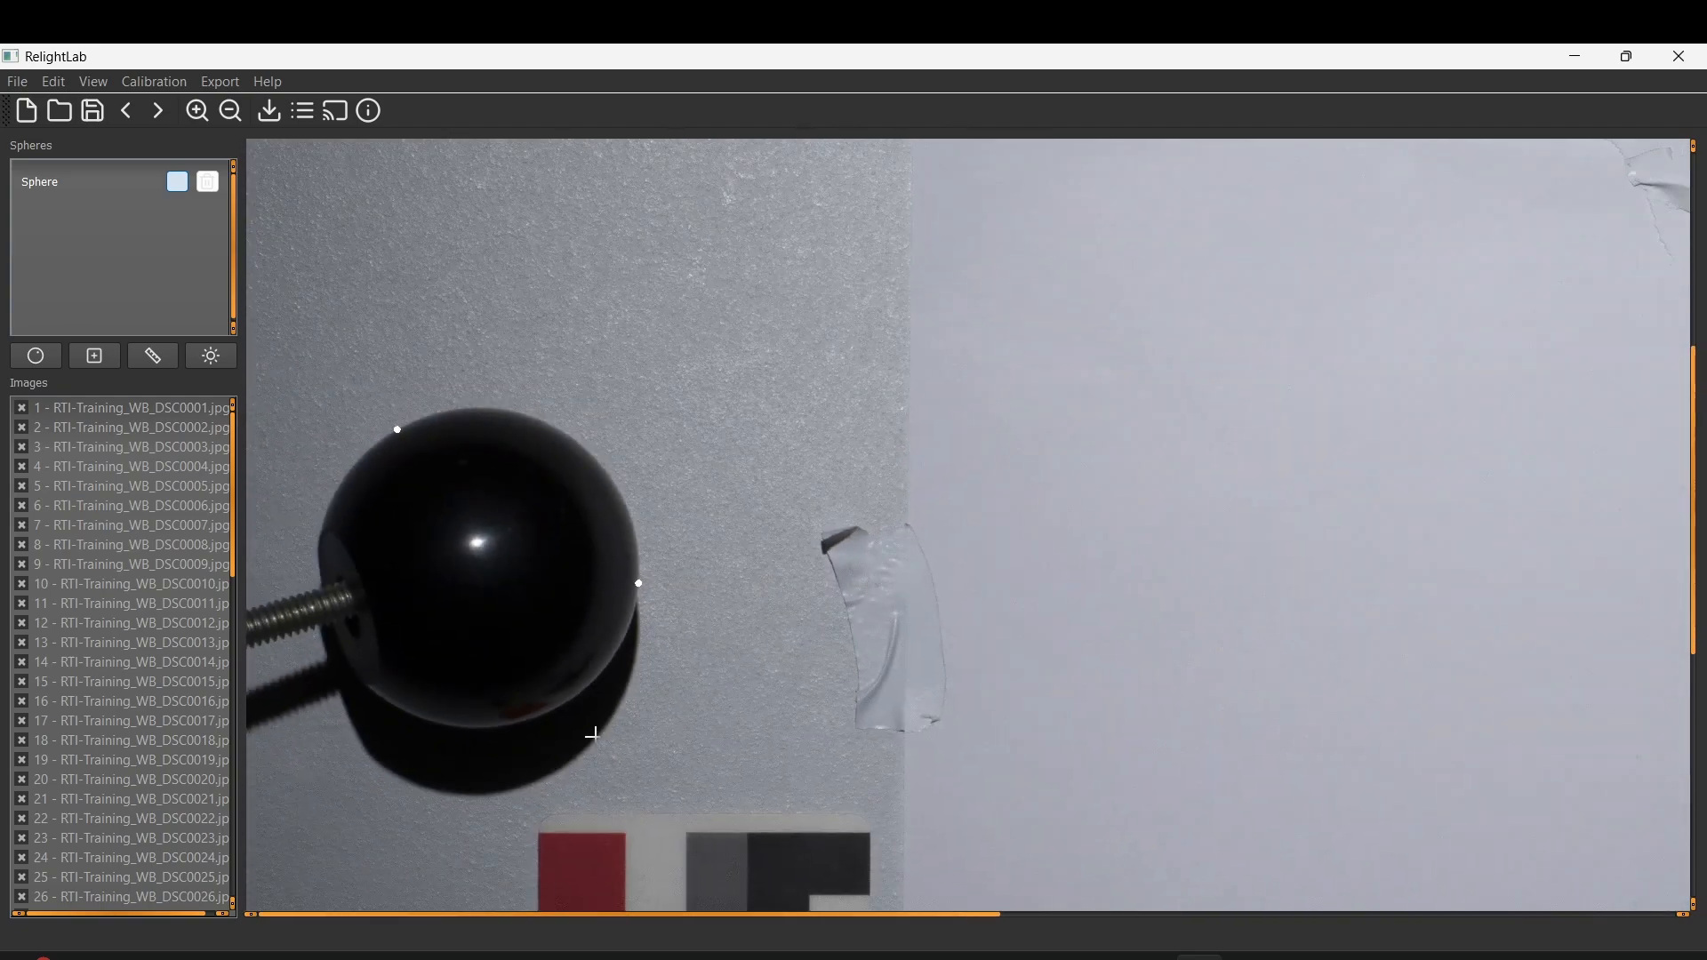
scroll(461, 743, up, 5)
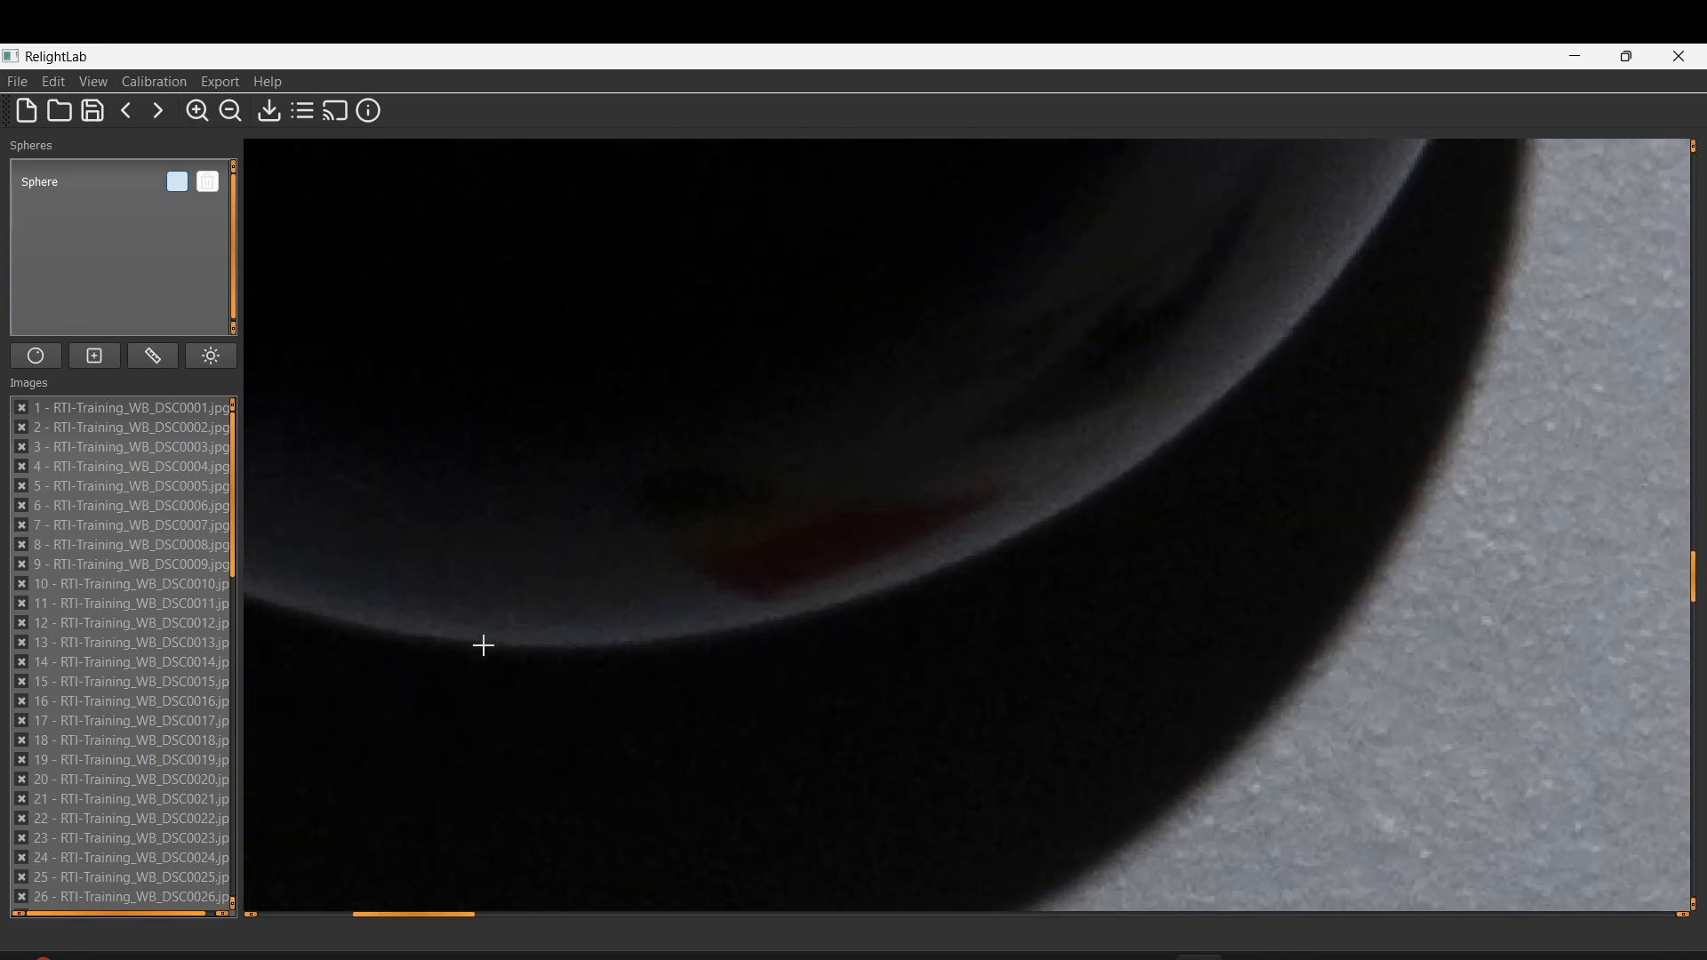
click(484, 641)
scroll(484, 641, down, 5)
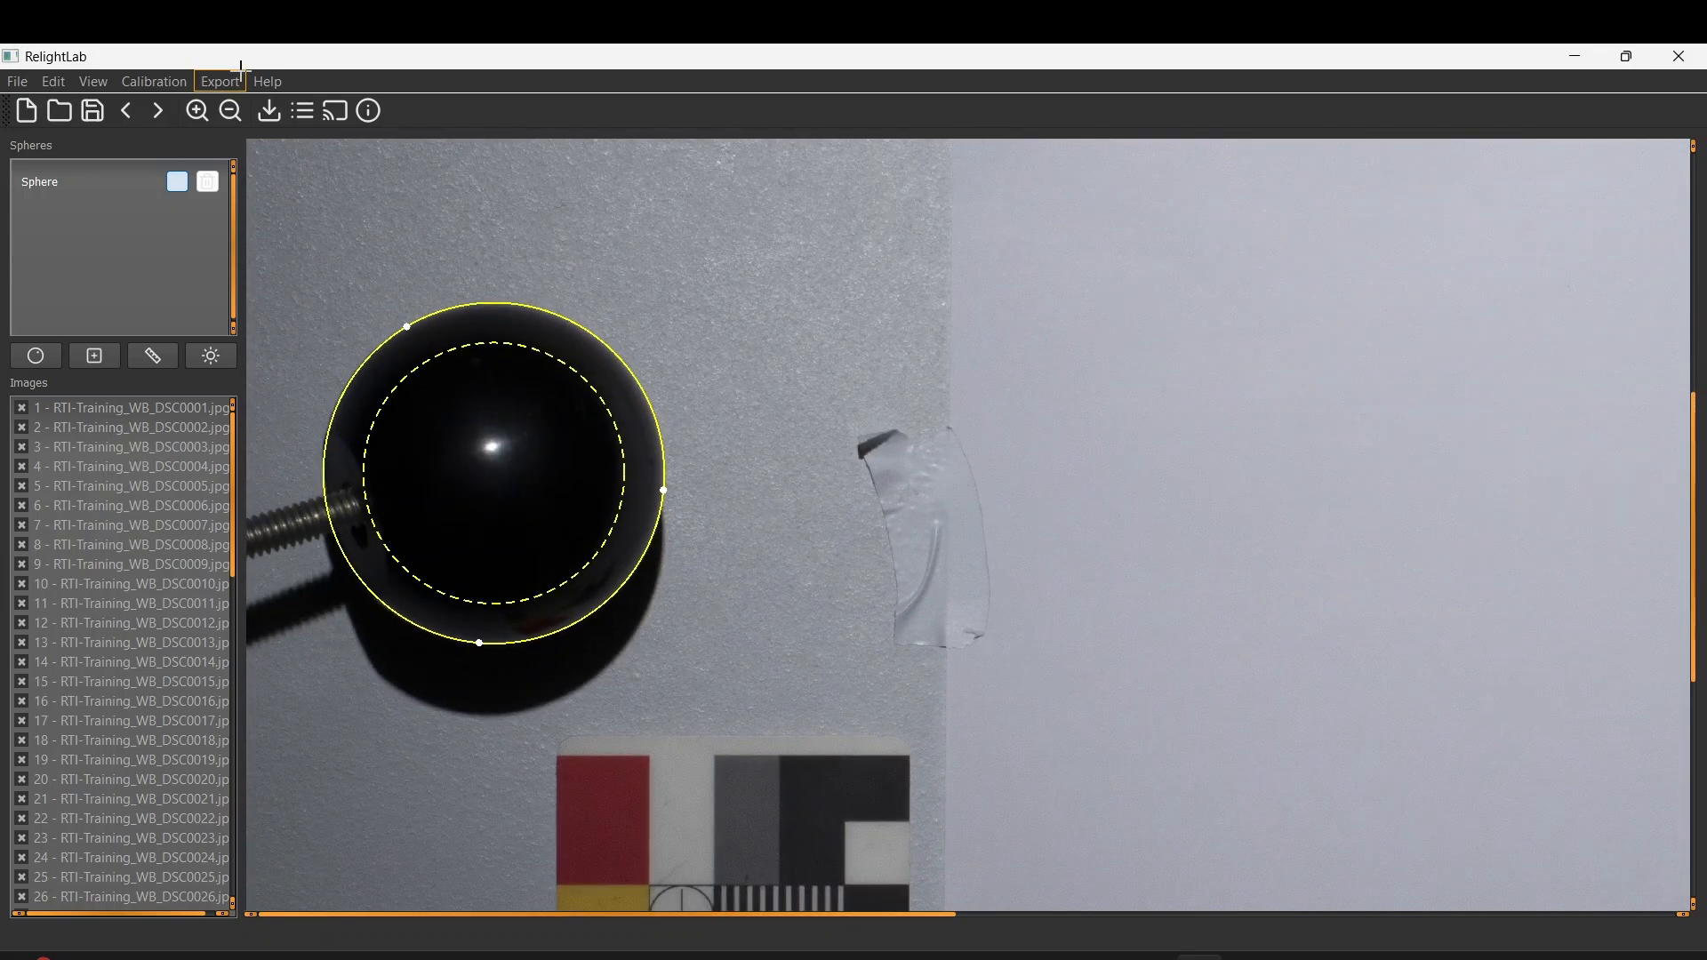
Consult the help instructions and run Find highlights to locate the light reflections on the marked sphere
click(267, 81)
click(299, 104)
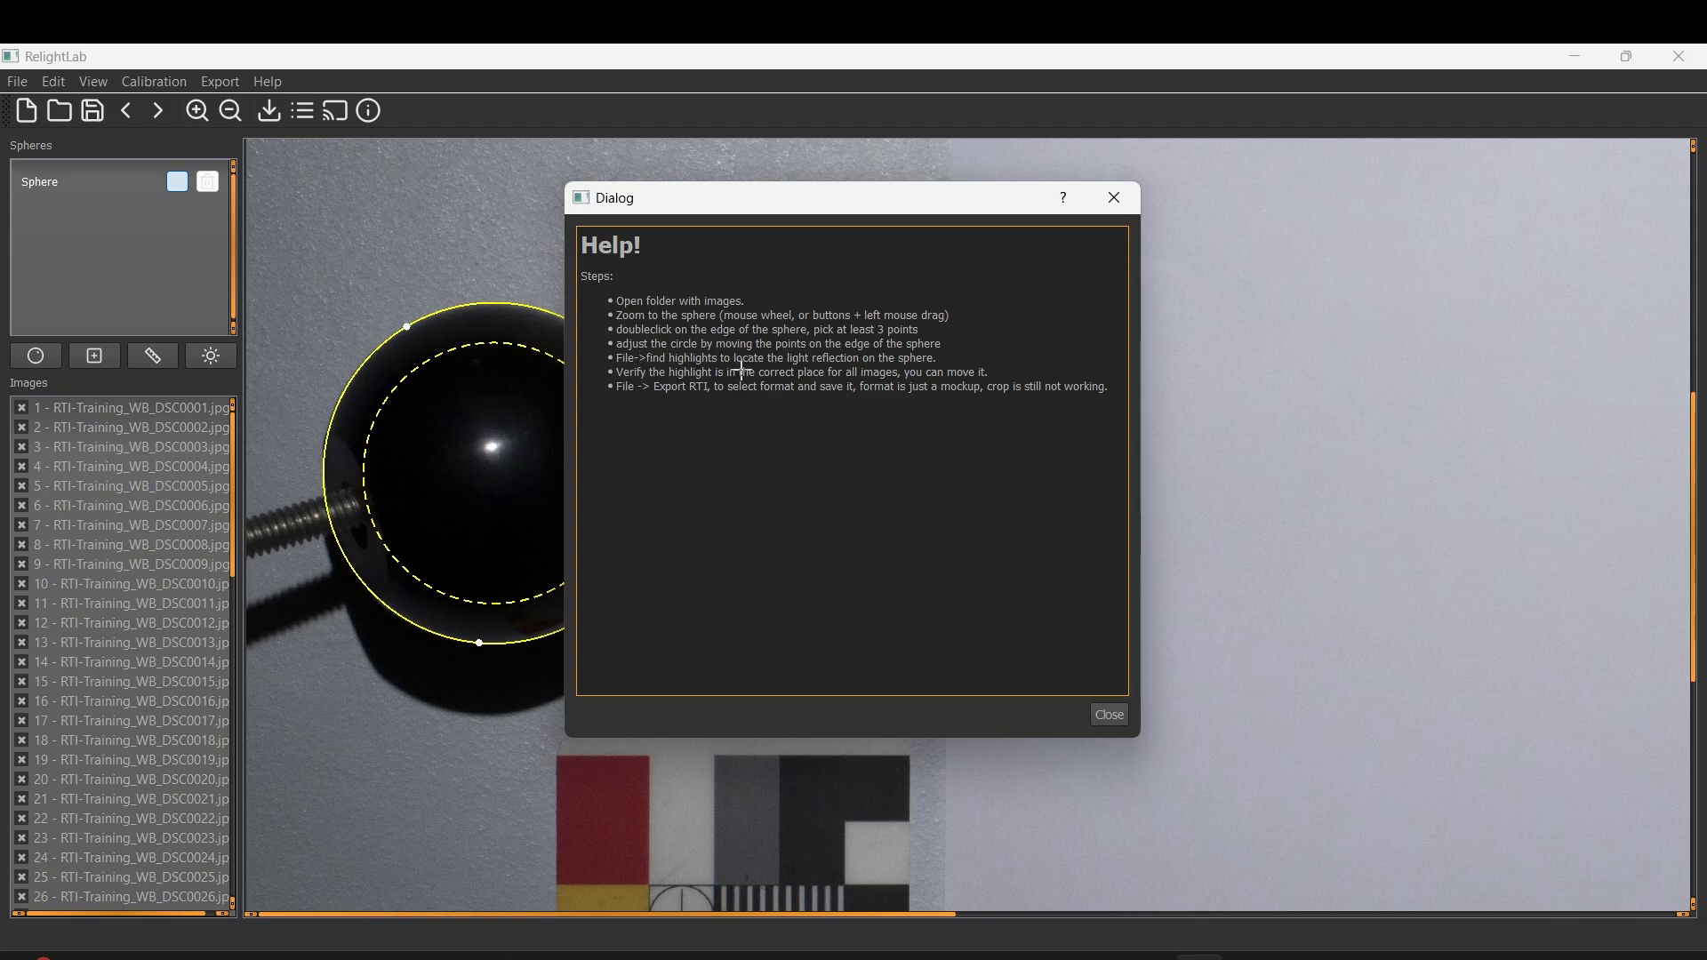
click(1114, 198)
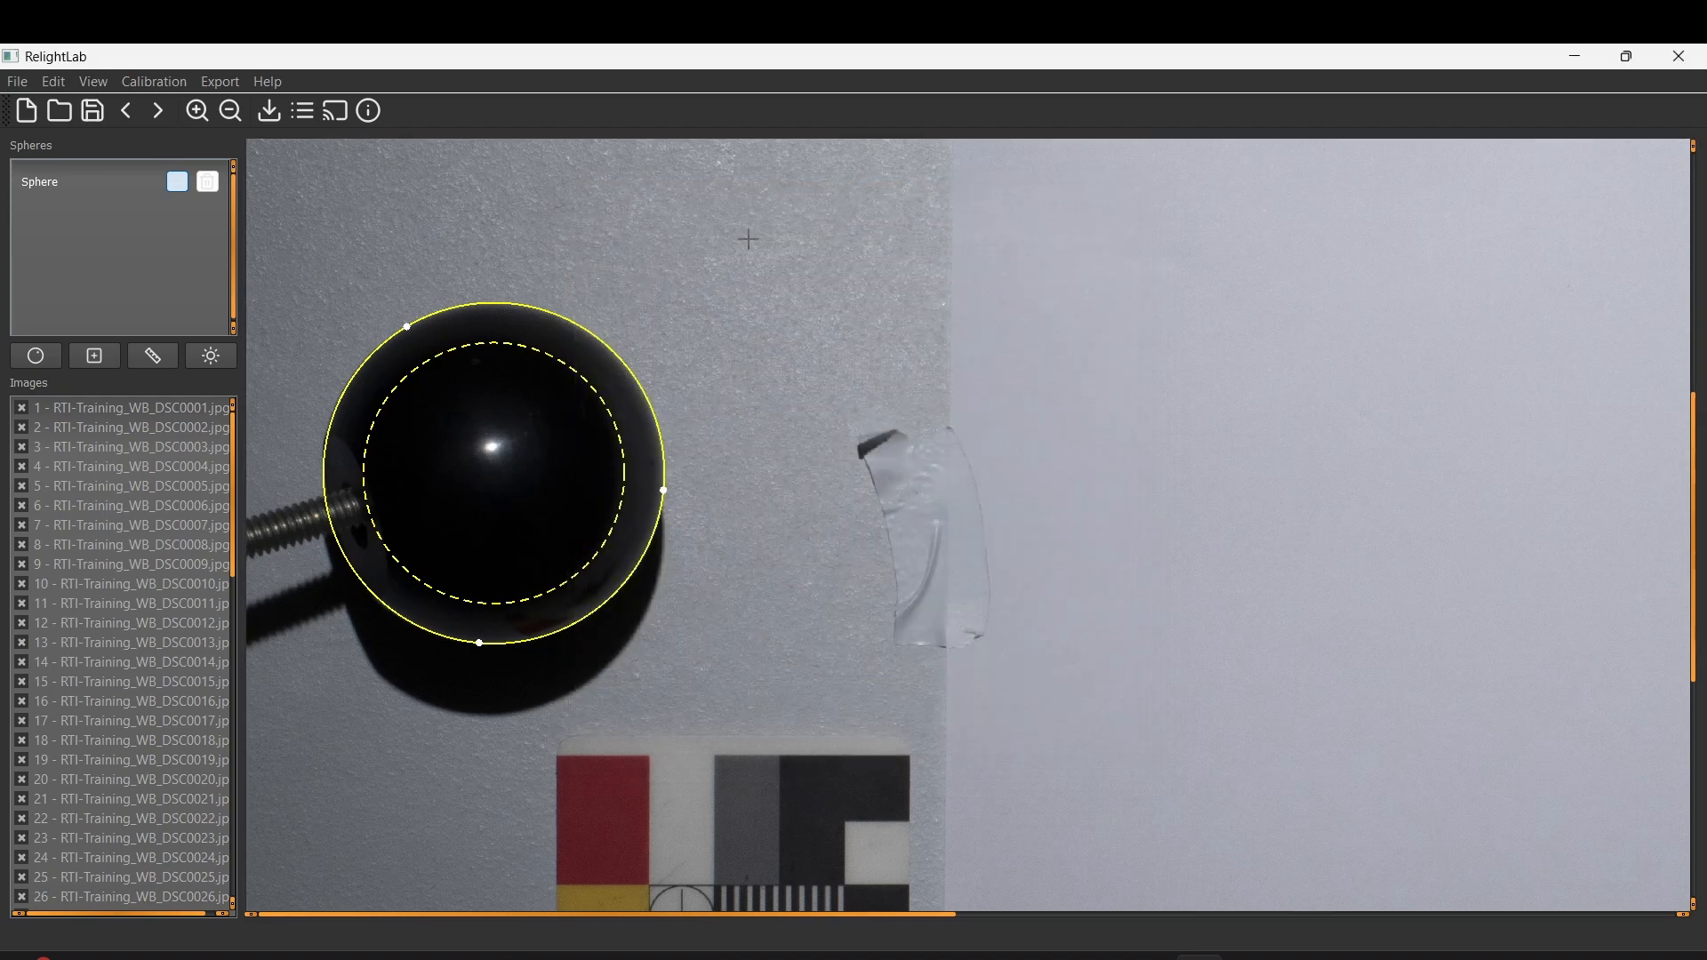
click(20, 81)
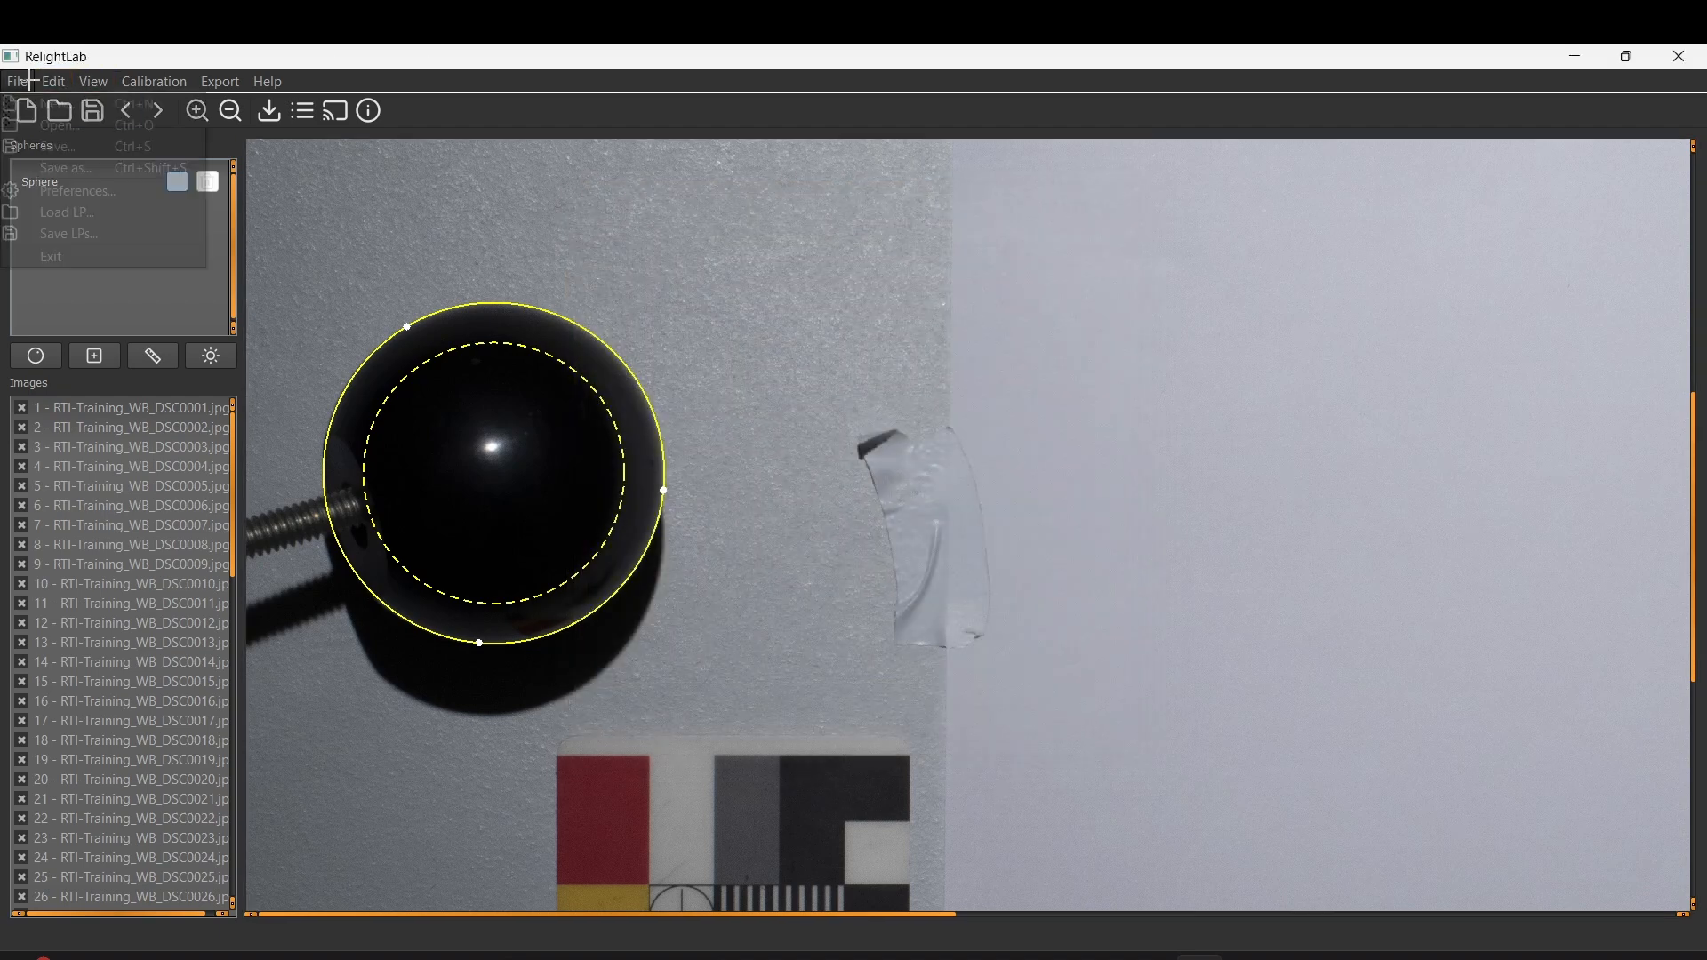
mouse_move(54, 81)
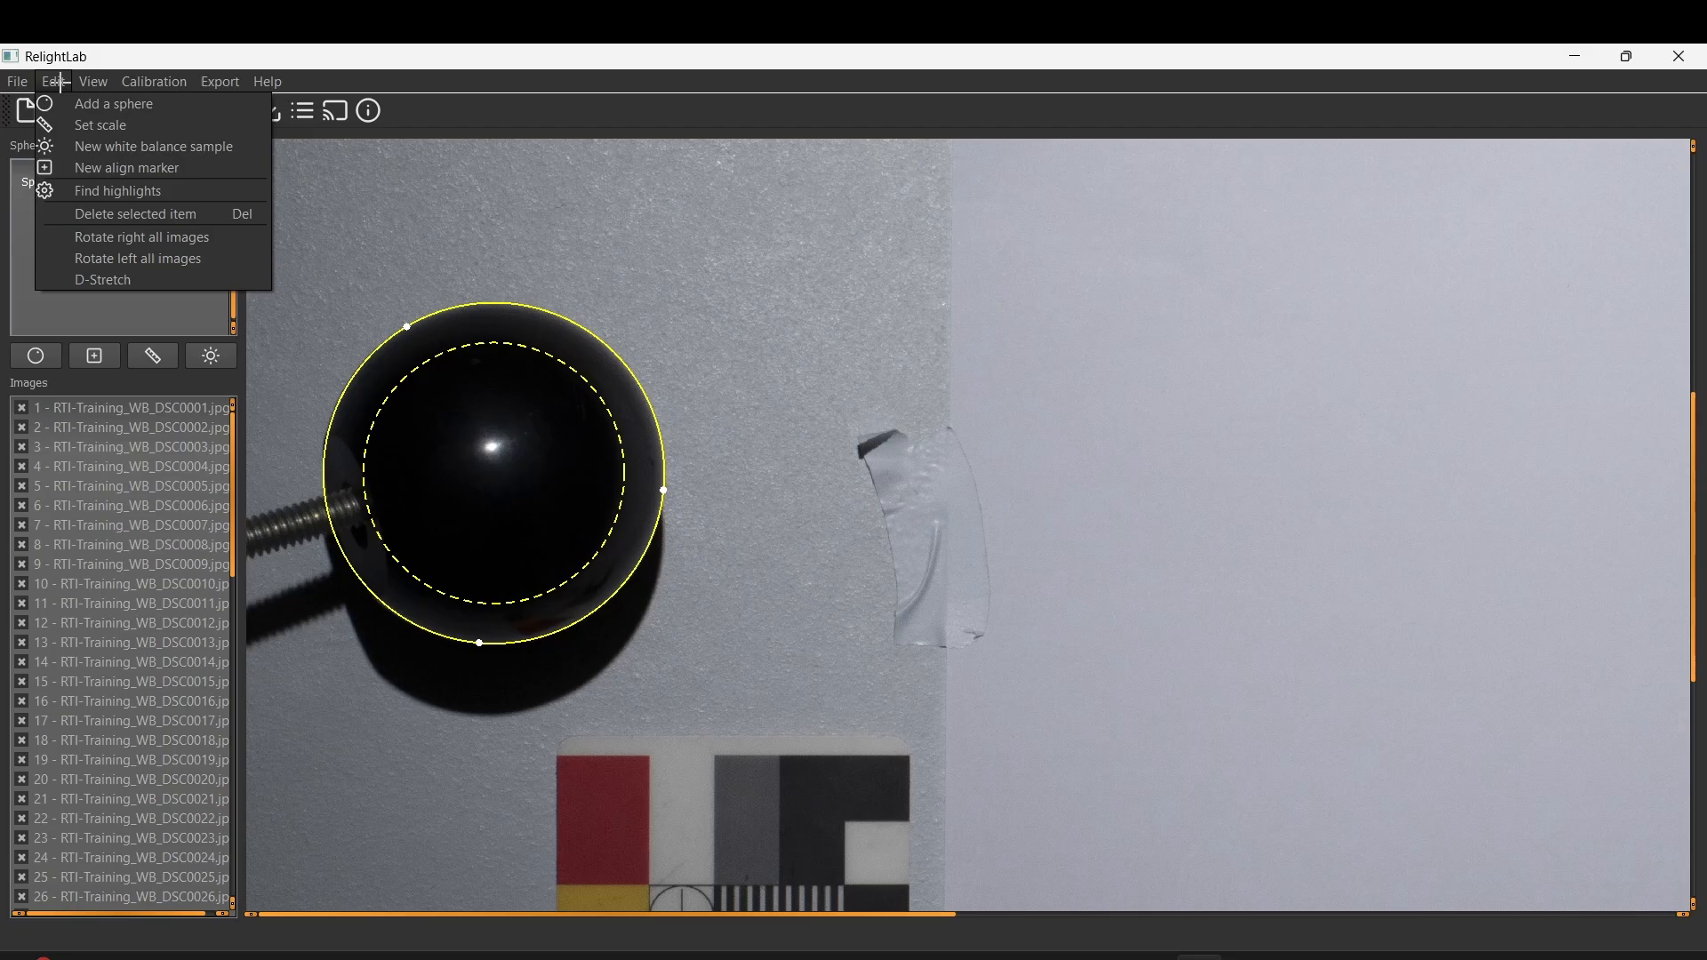
click(89, 191)
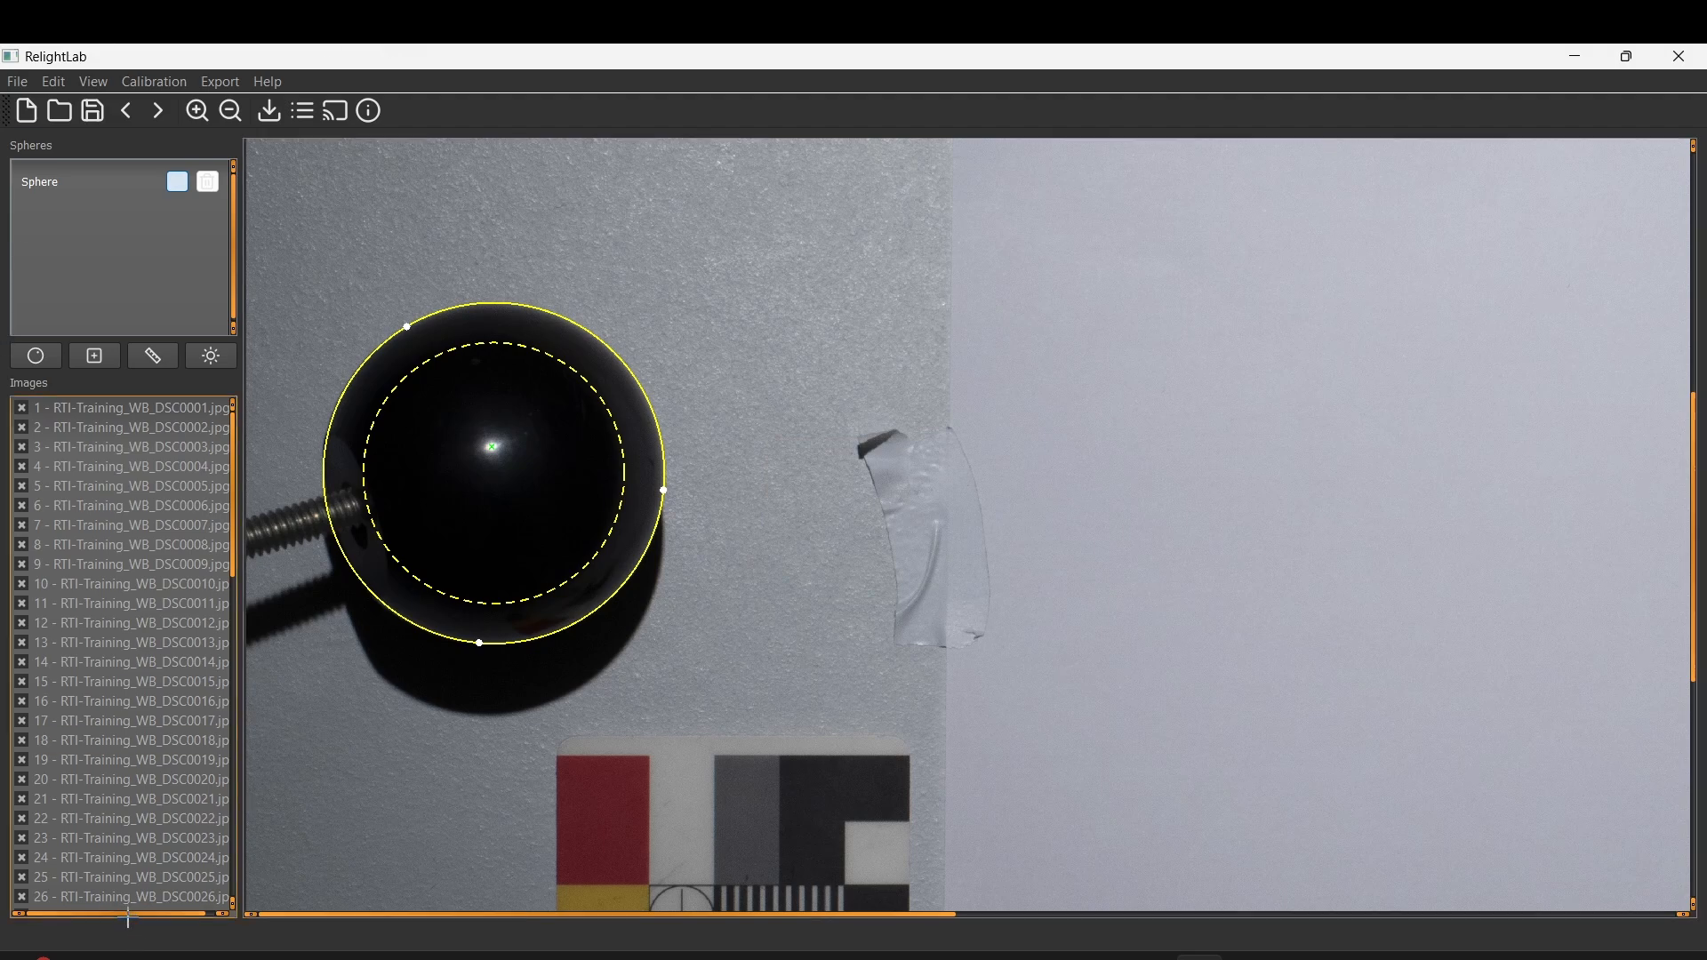
Check the detected highlight position on the sphere in several images, including 4, 8, 1, 14 and 66
click(116, 466)
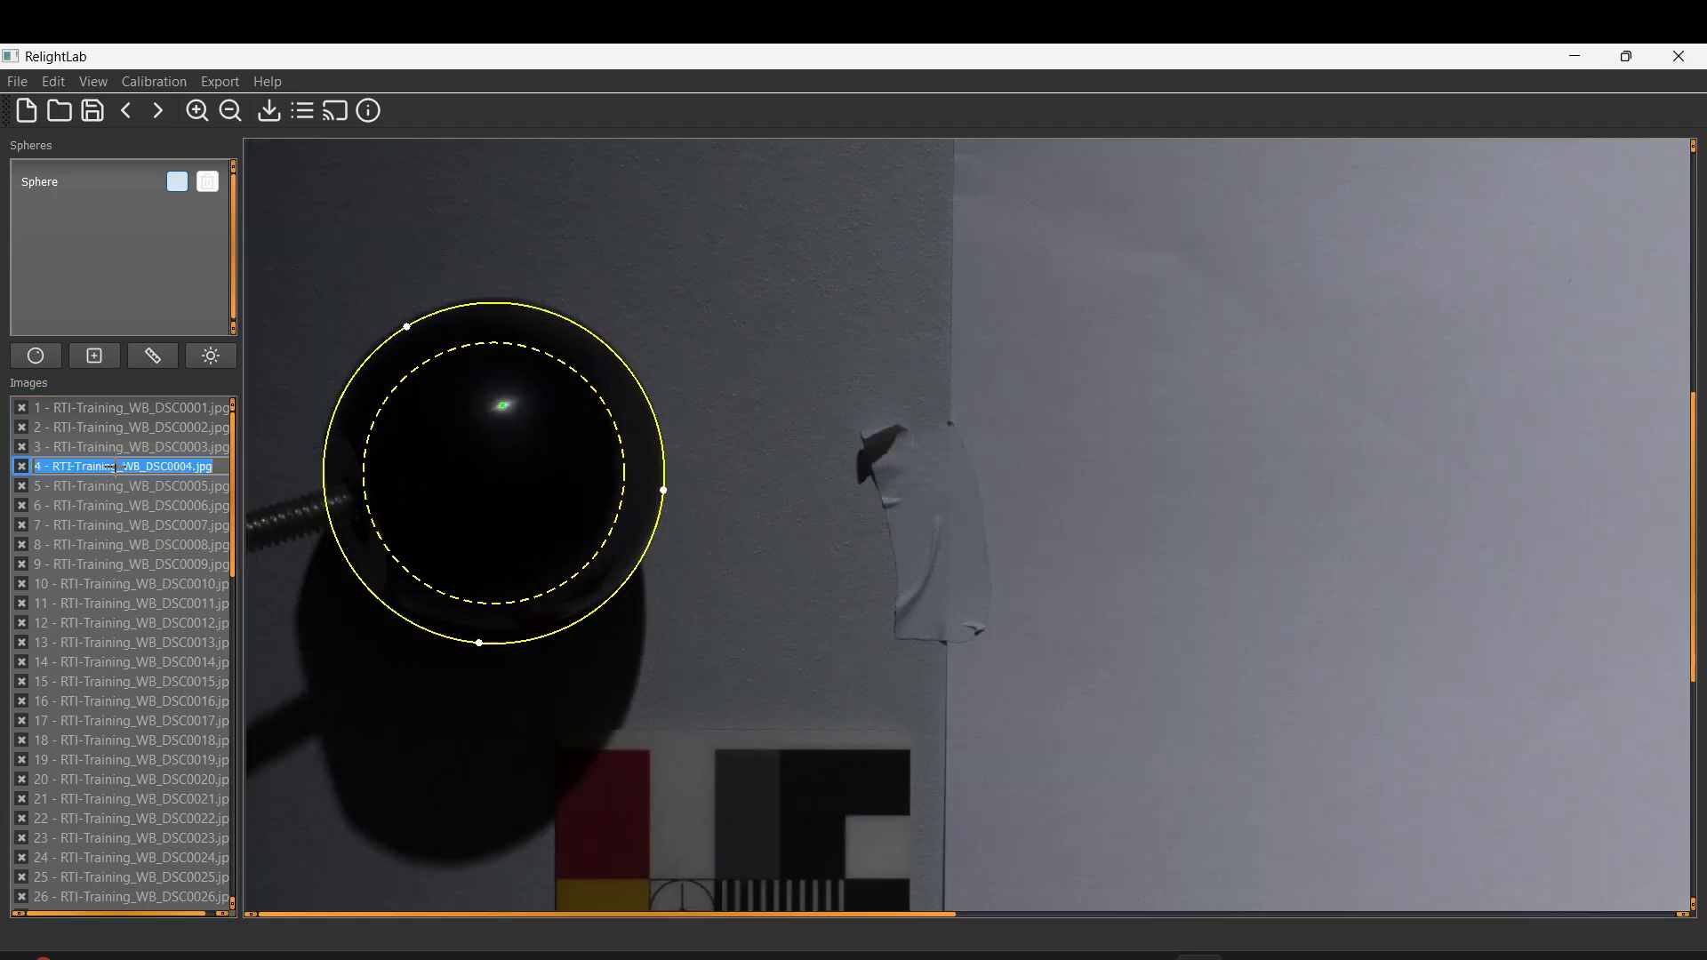
click(114, 546)
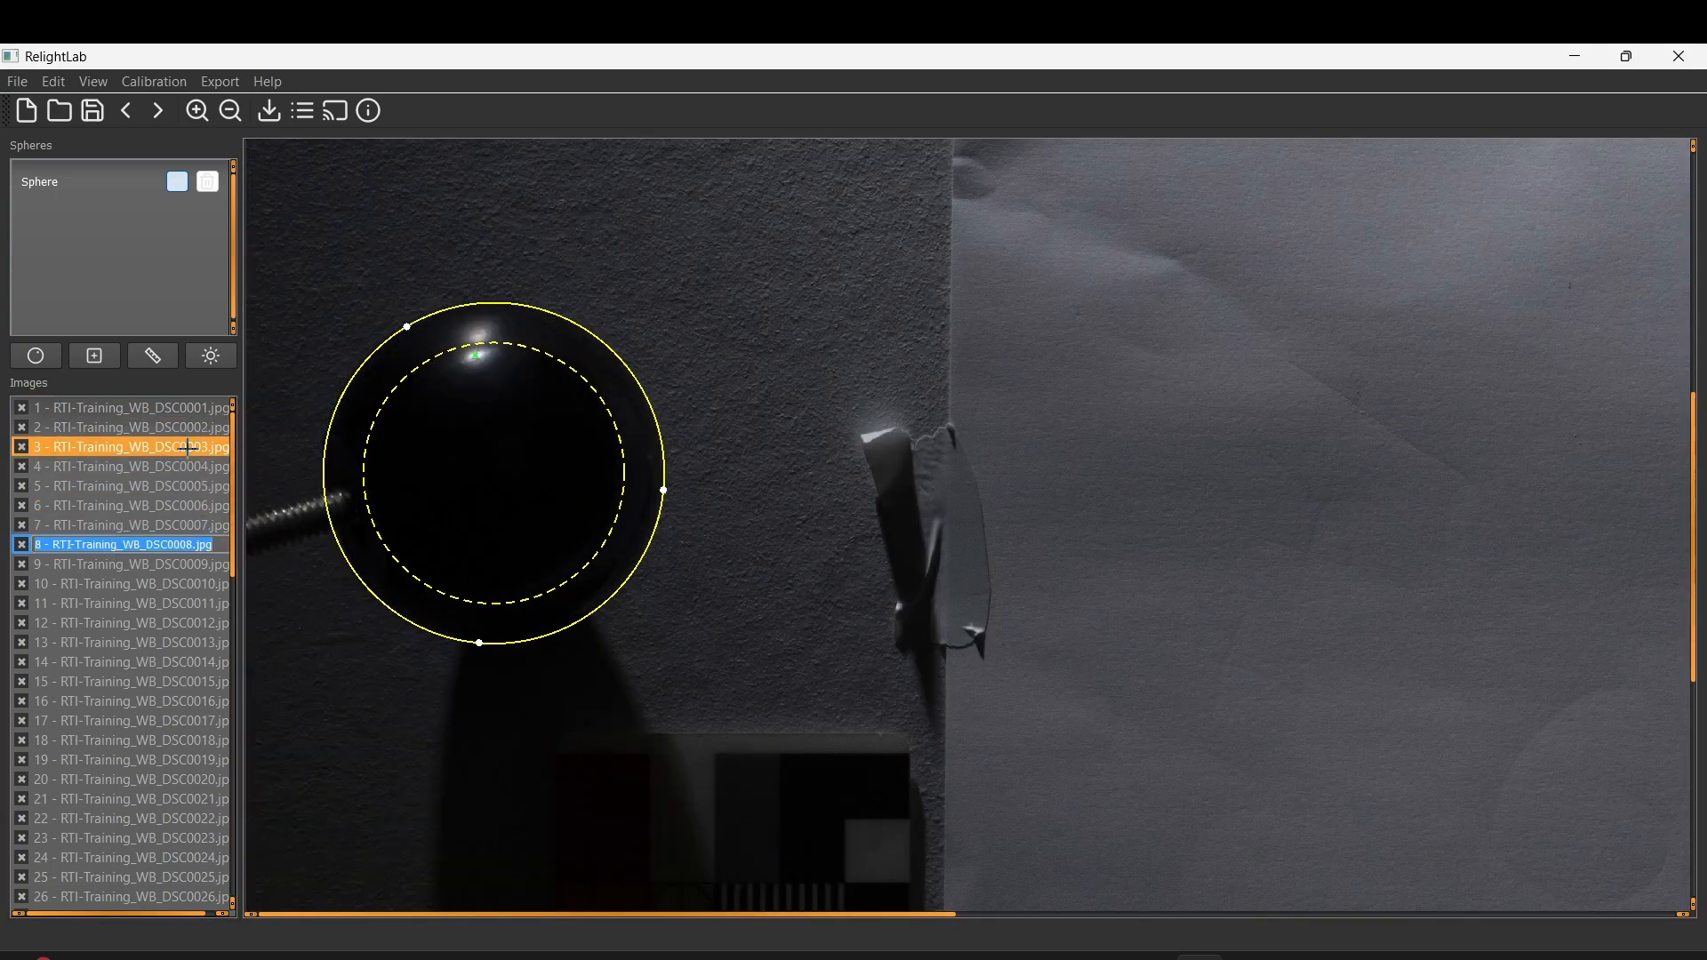
click(115, 407)
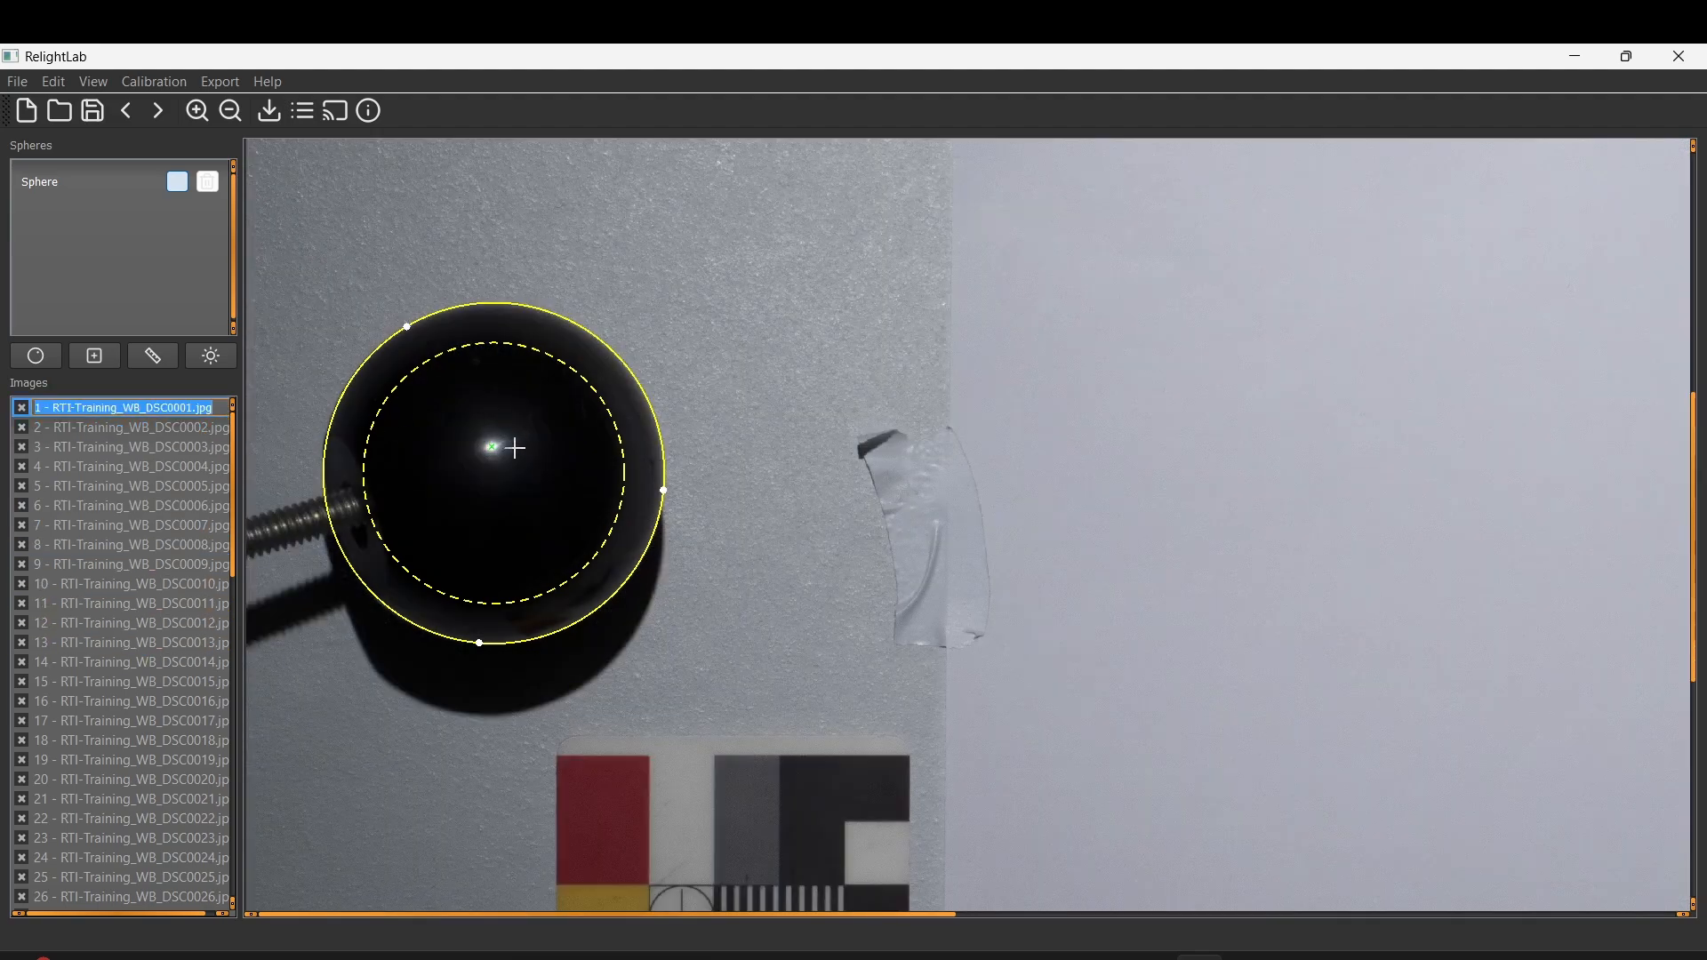
scroll(169, 661, down, 17)
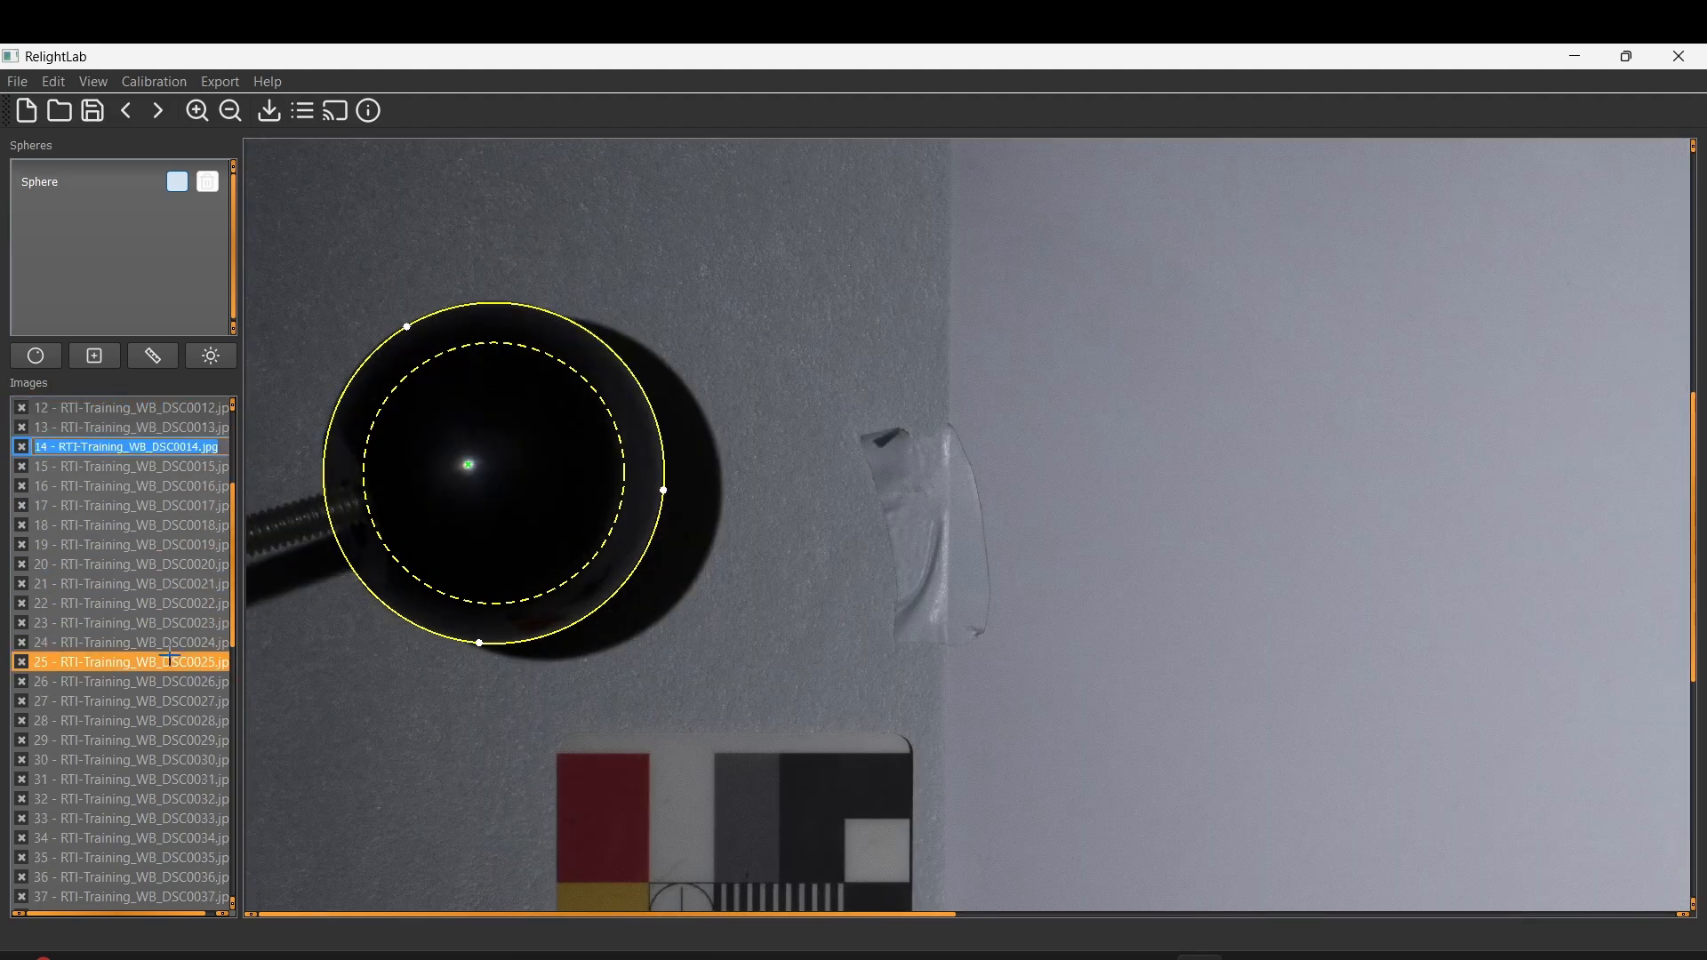
click(132, 702)
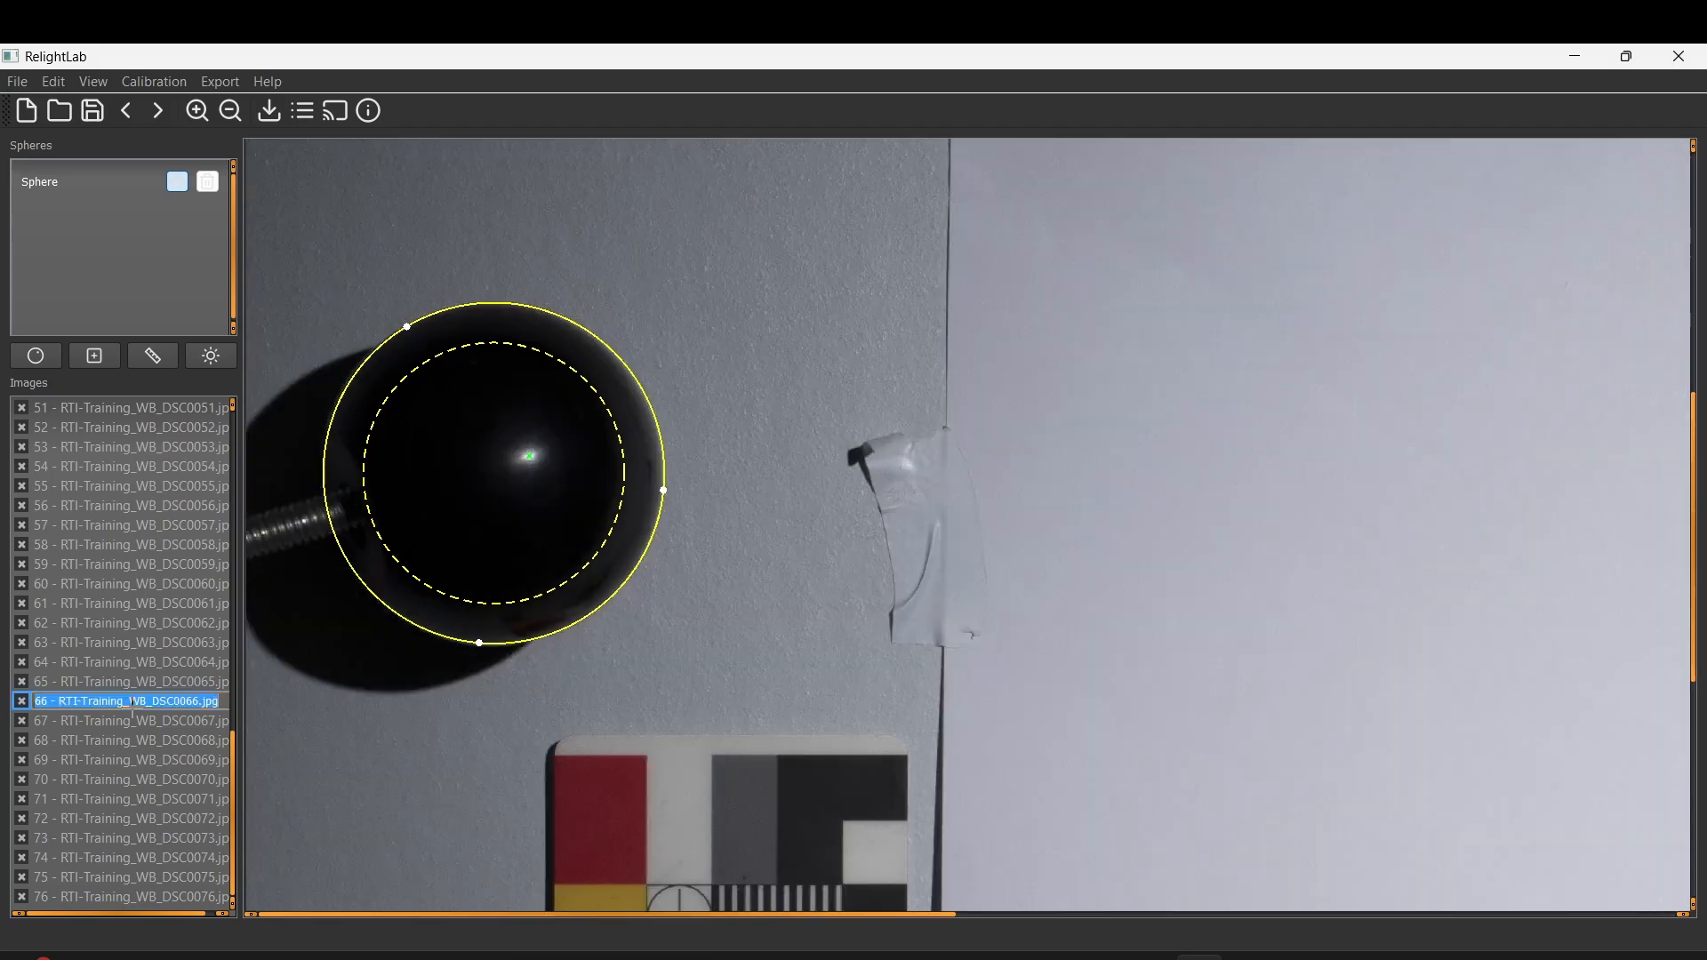
Check the detected highlight in images 70 and 74 and reread the help instructions on exporting
click(134, 777)
click(142, 855)
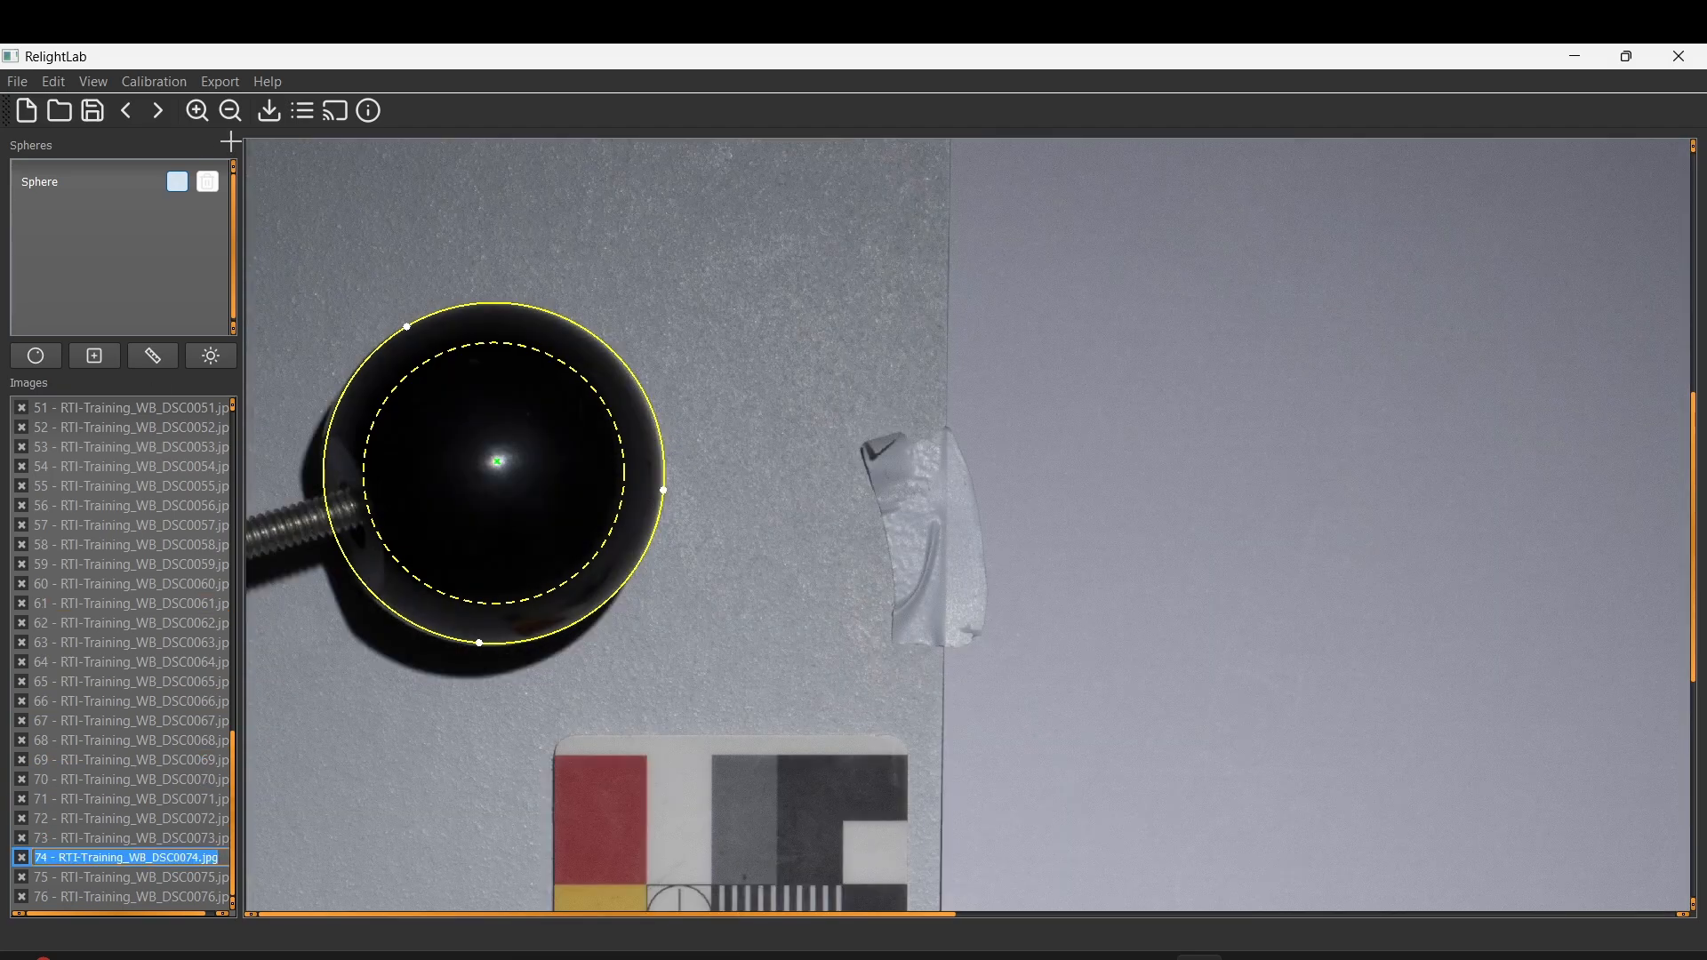
click(267, 81)
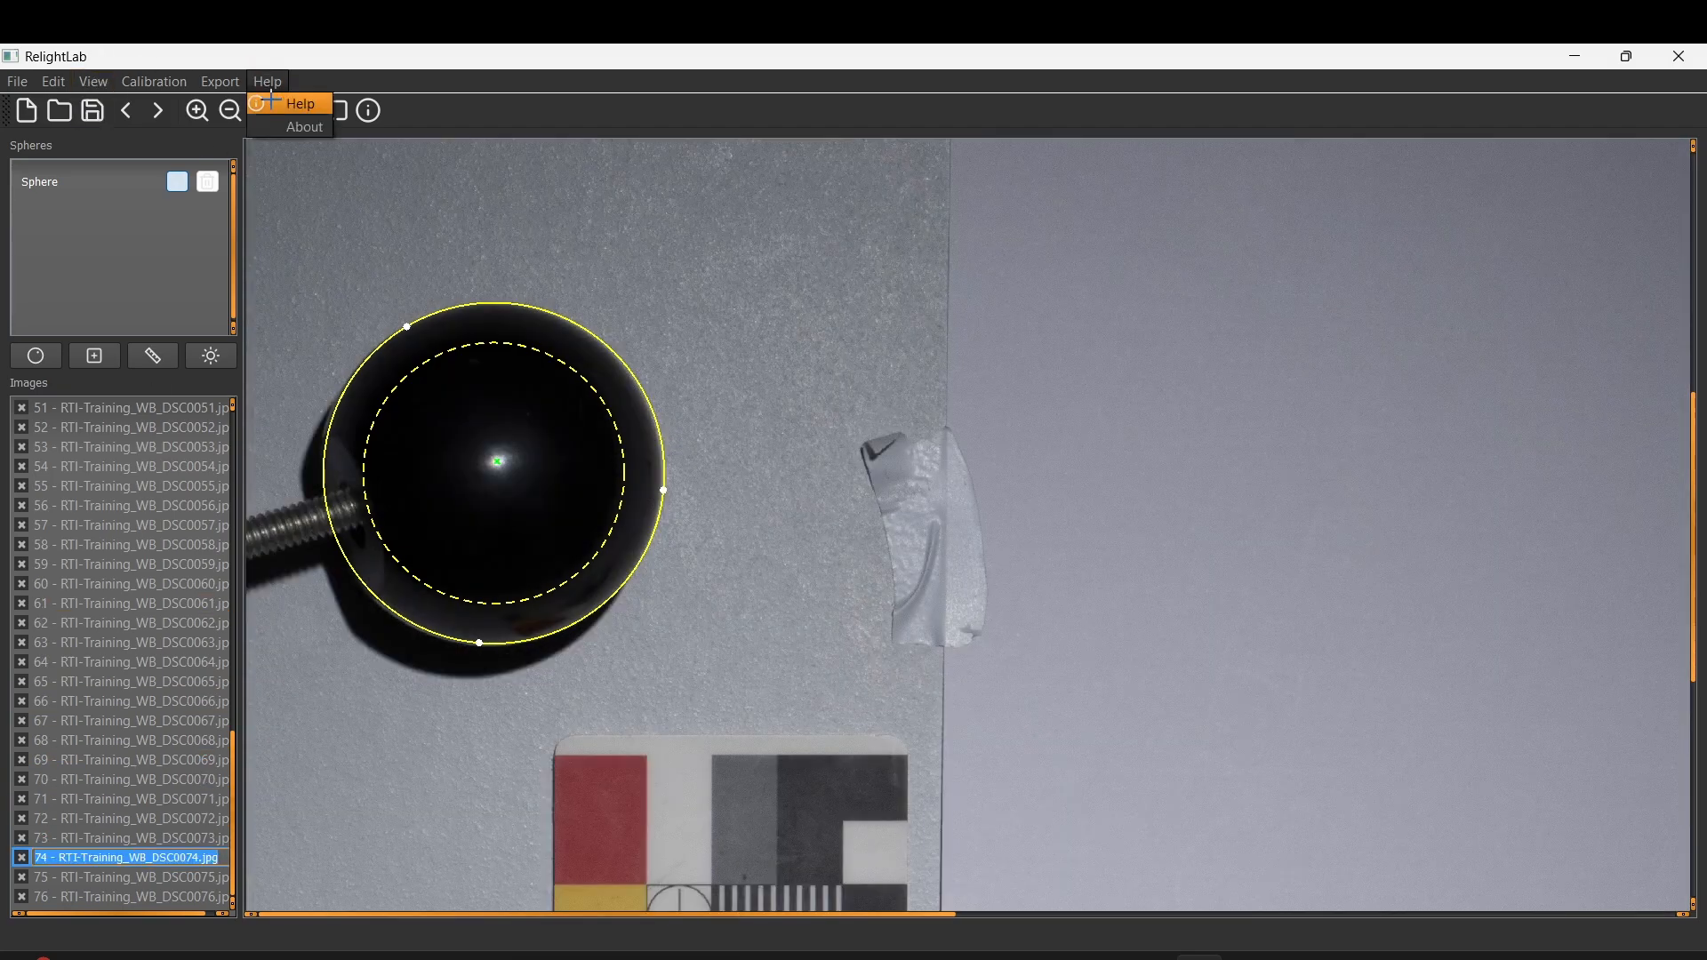
click(284, 105)
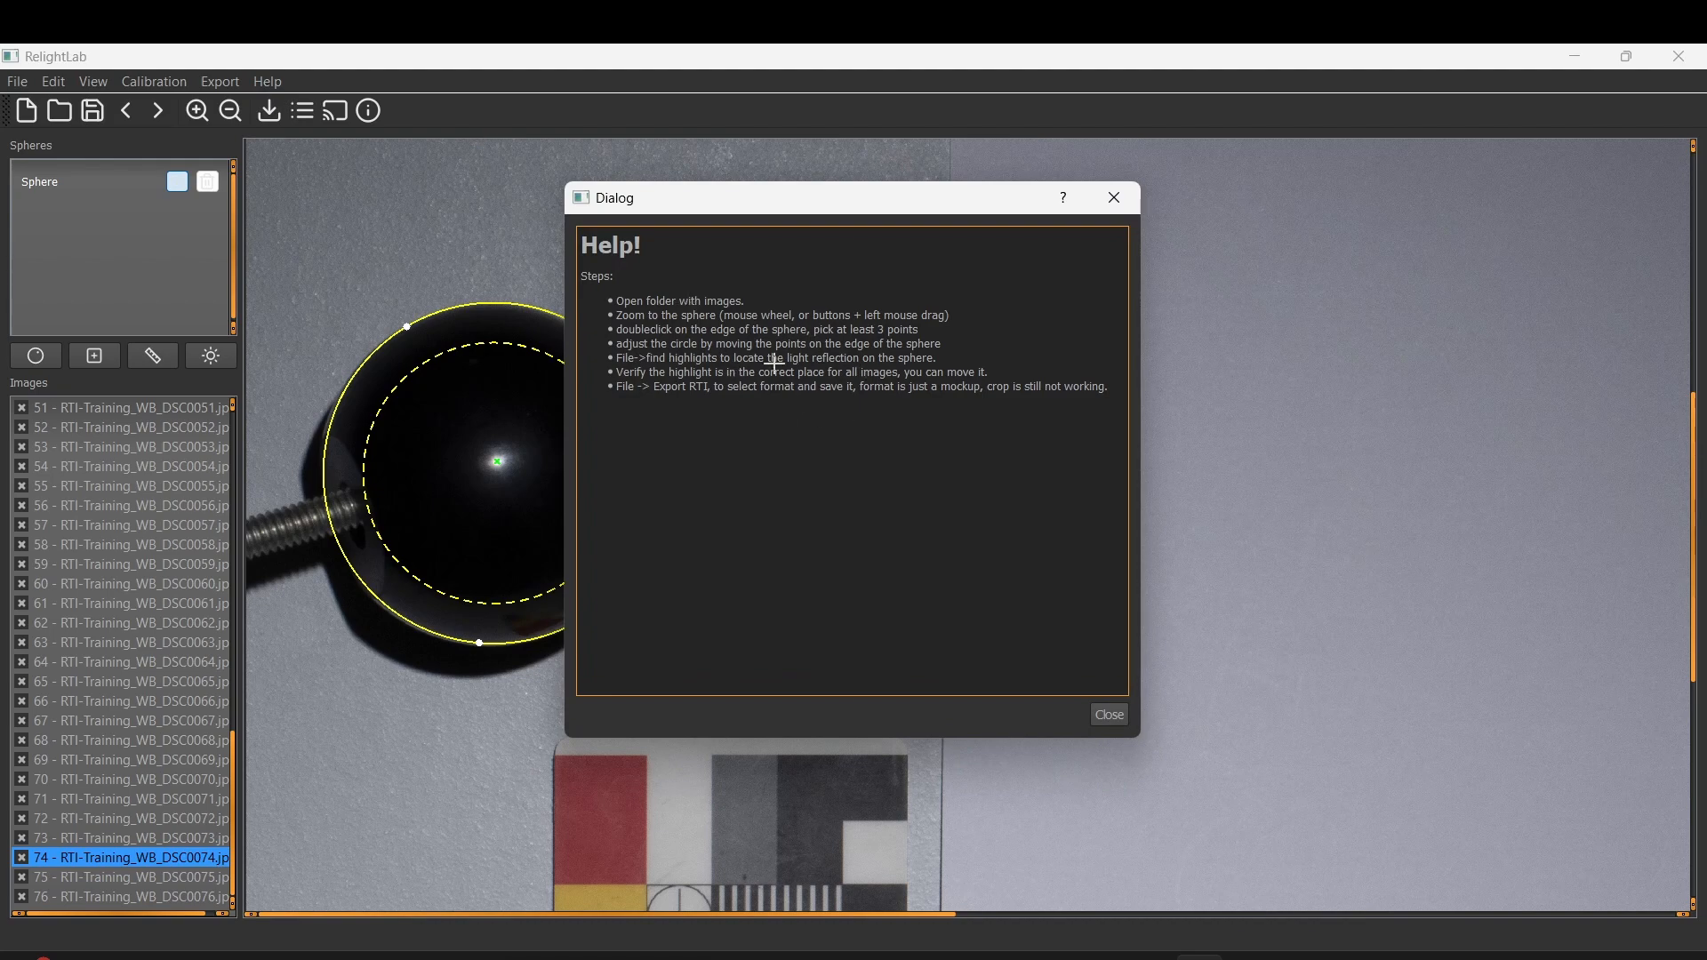
click(1114, 198)
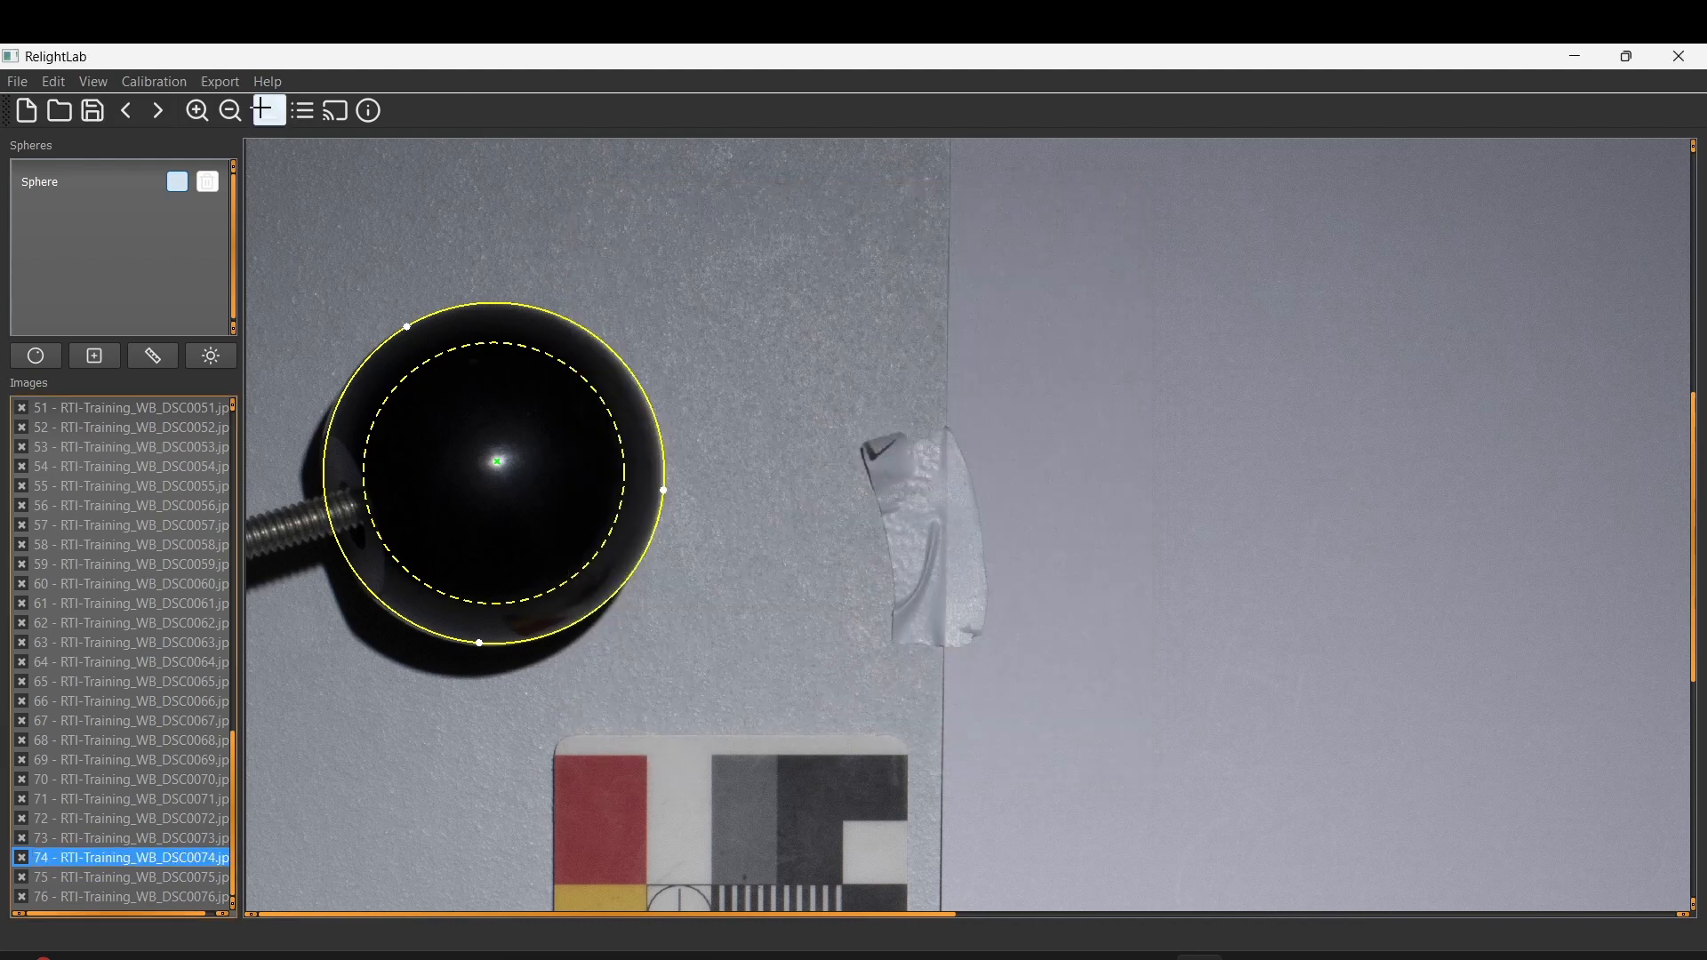
Set up an RTI export with the PTM 18 polynomial texture map basis, RTI format and JPEG quality 100
click(17, 81)
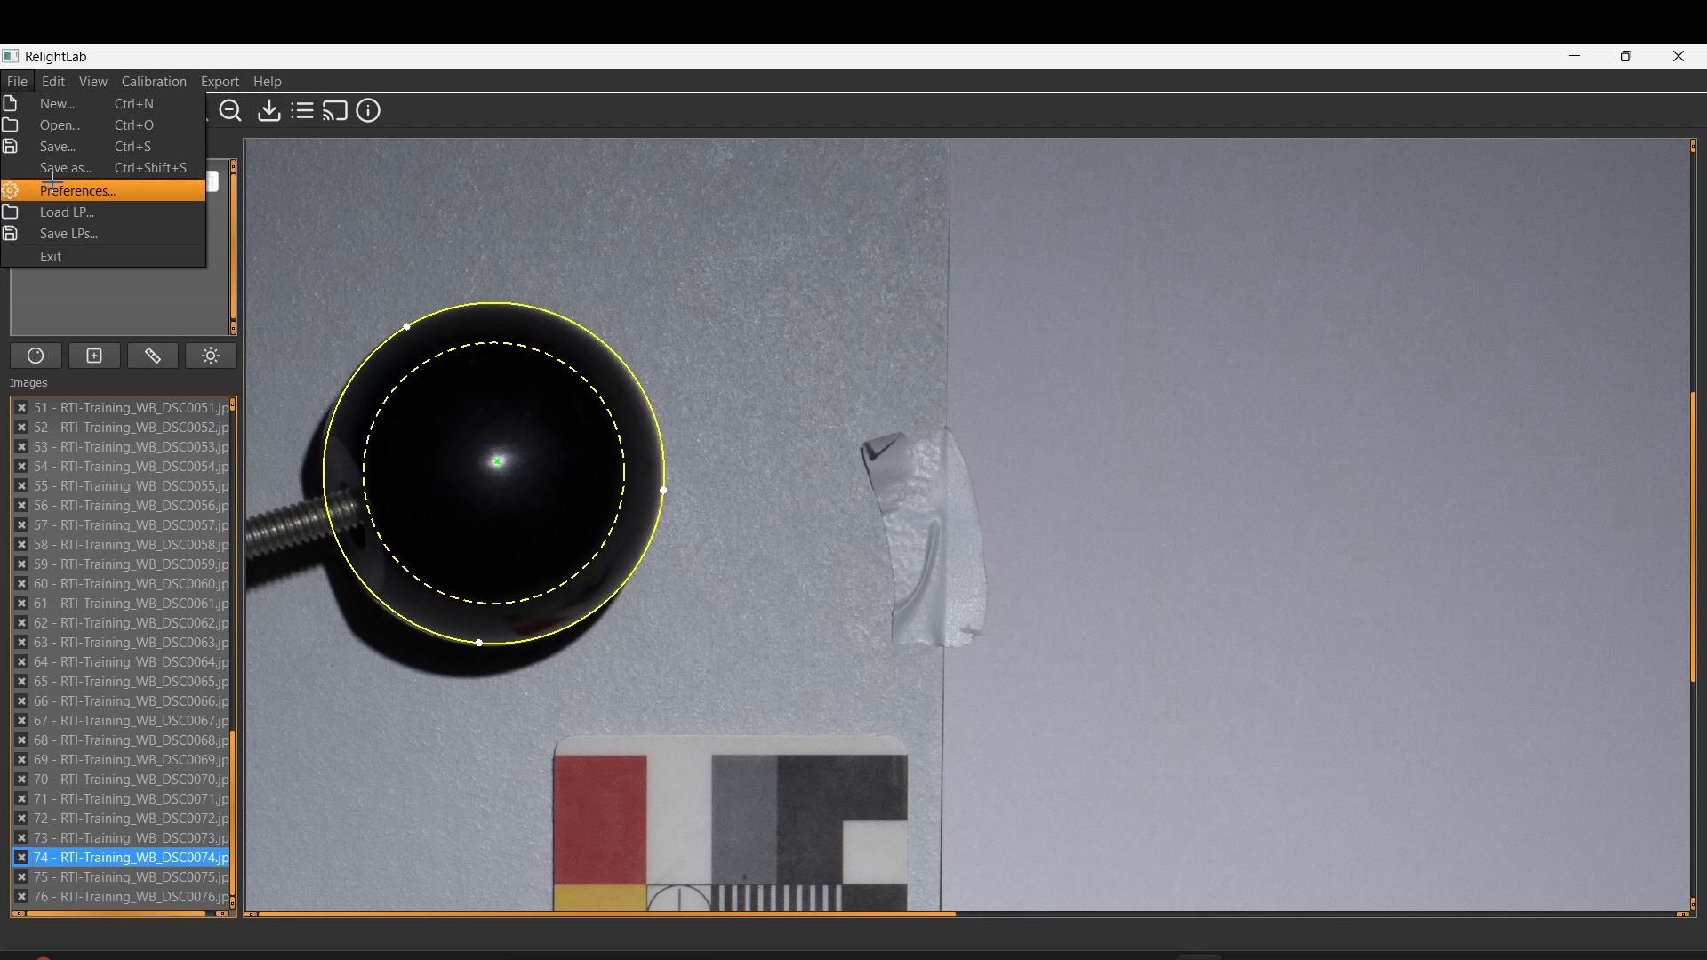
mouse_move(65, 83)
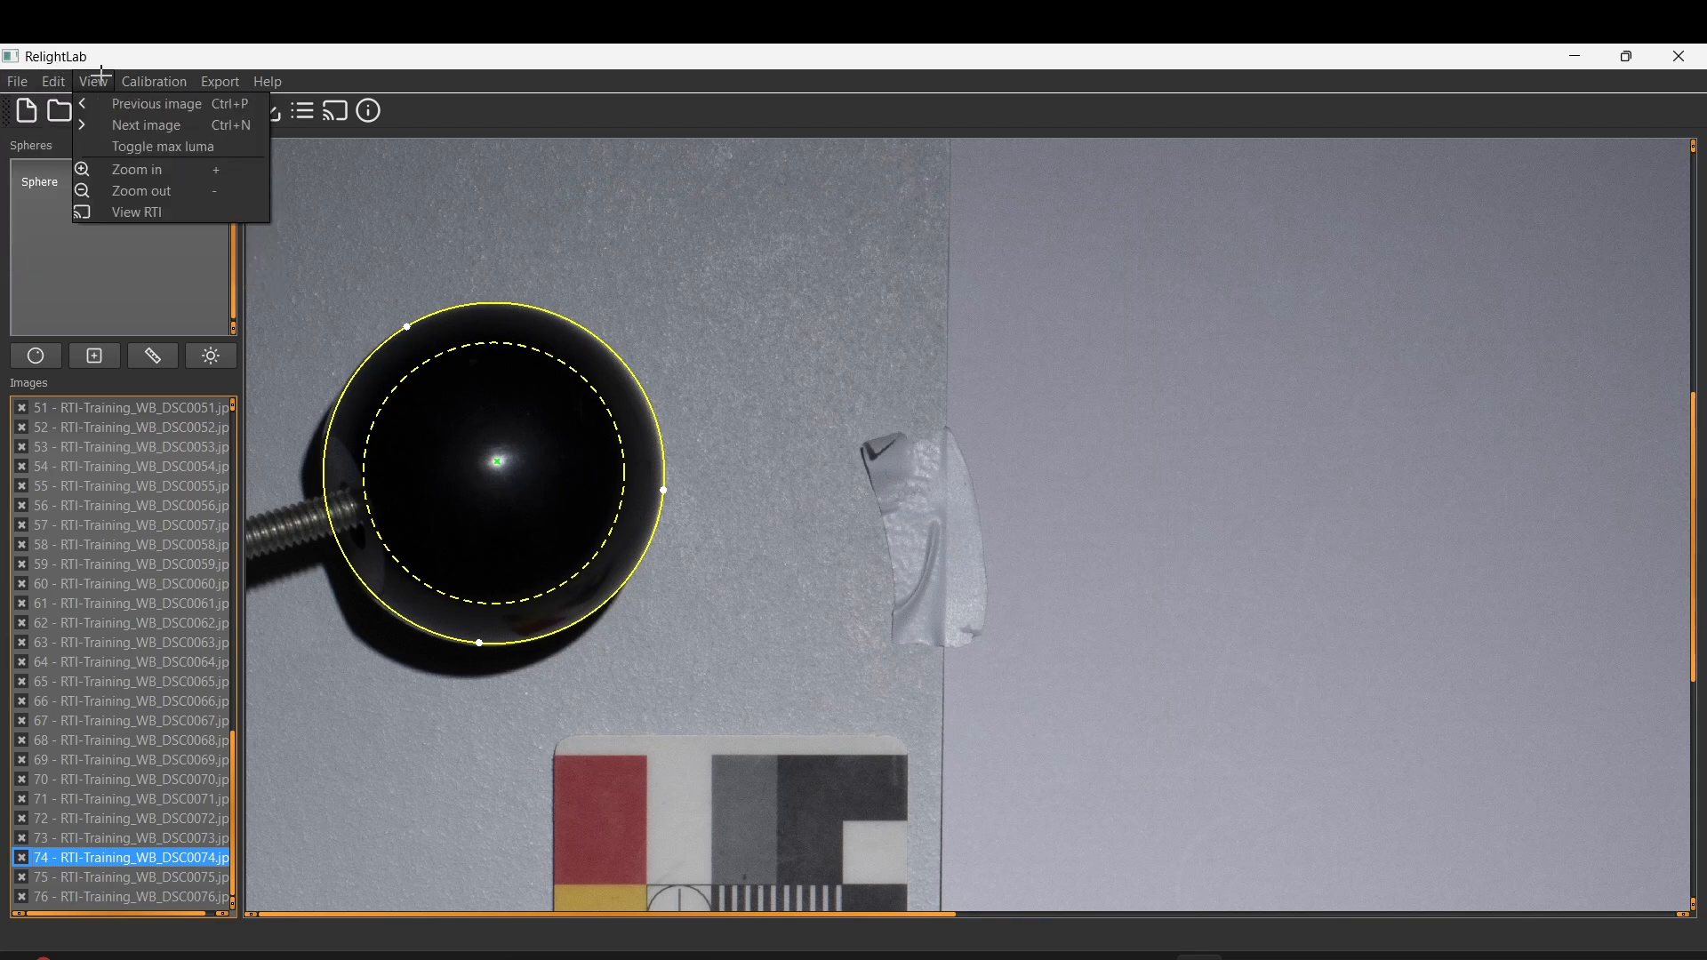
mouse_move(224, 81)
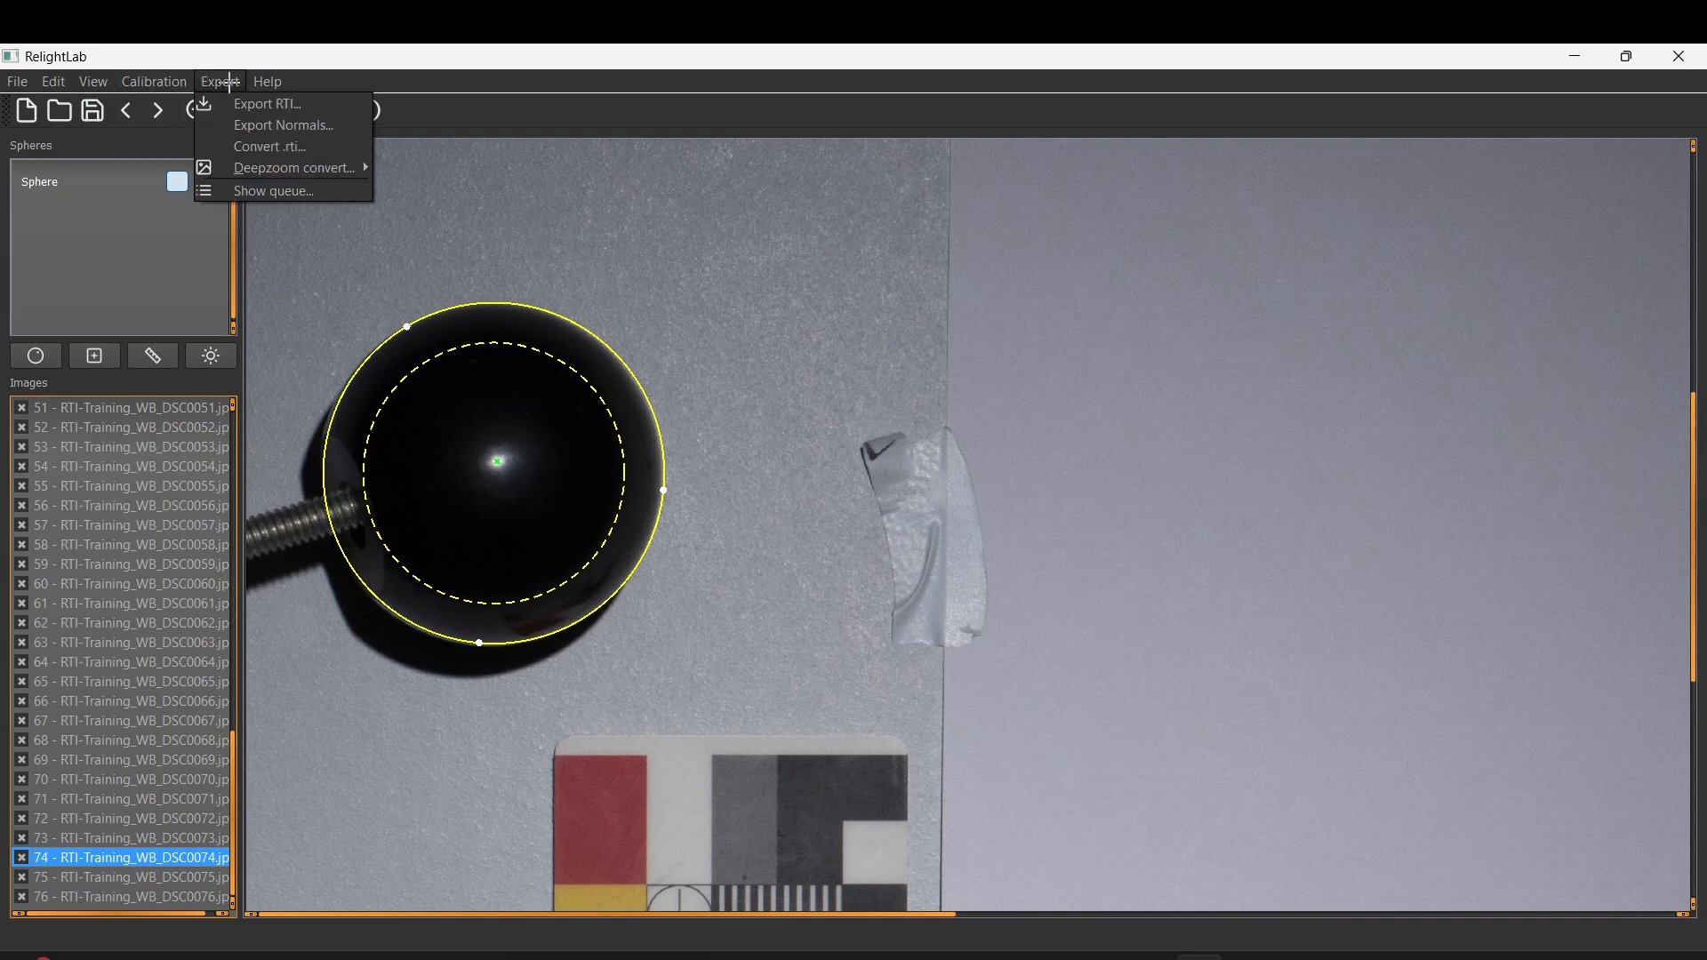
click(246, 104)
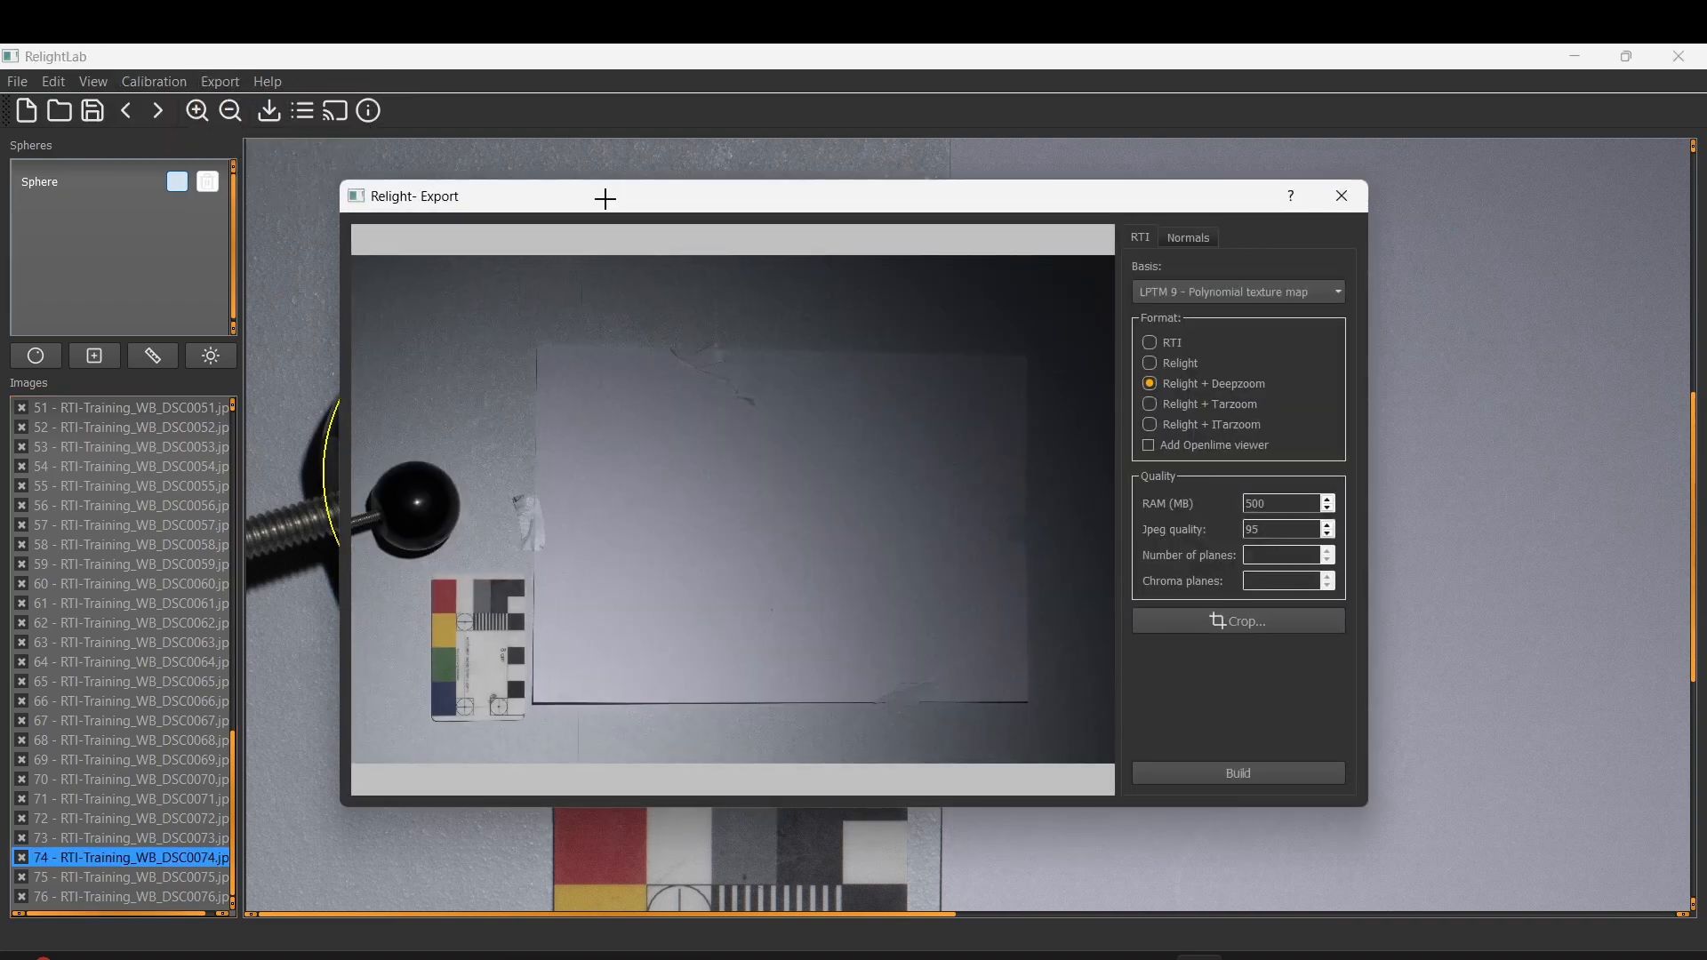
click(1150, 341)
click(1278, 288)
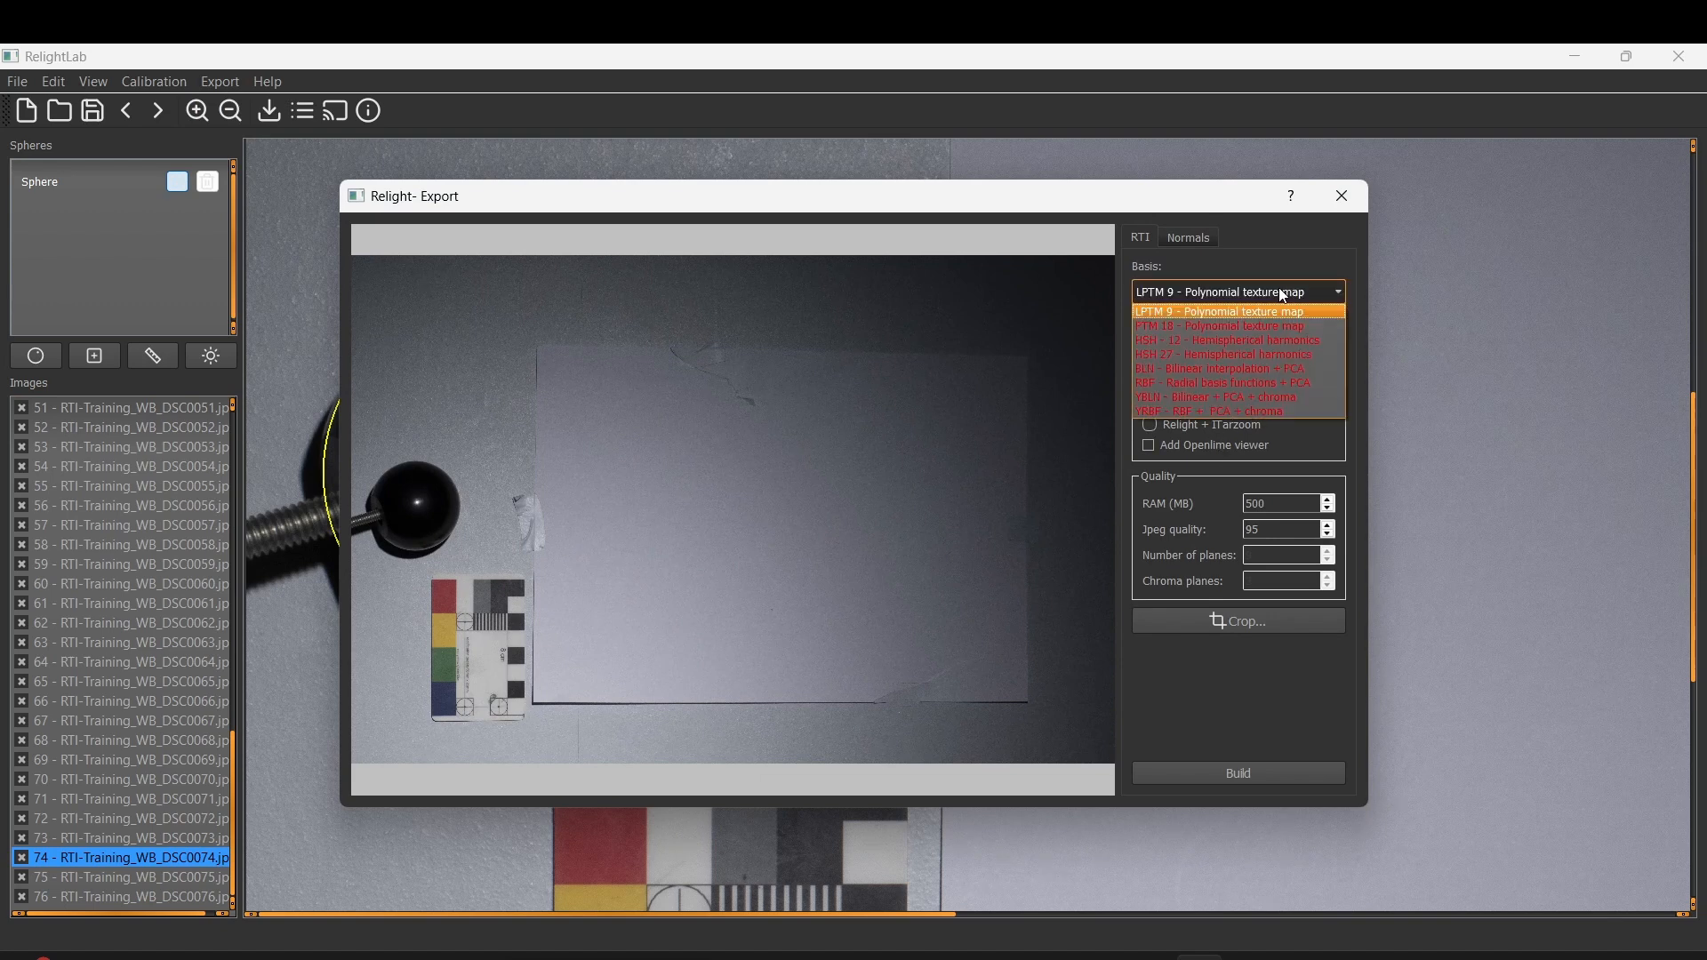
click(1241, 327)
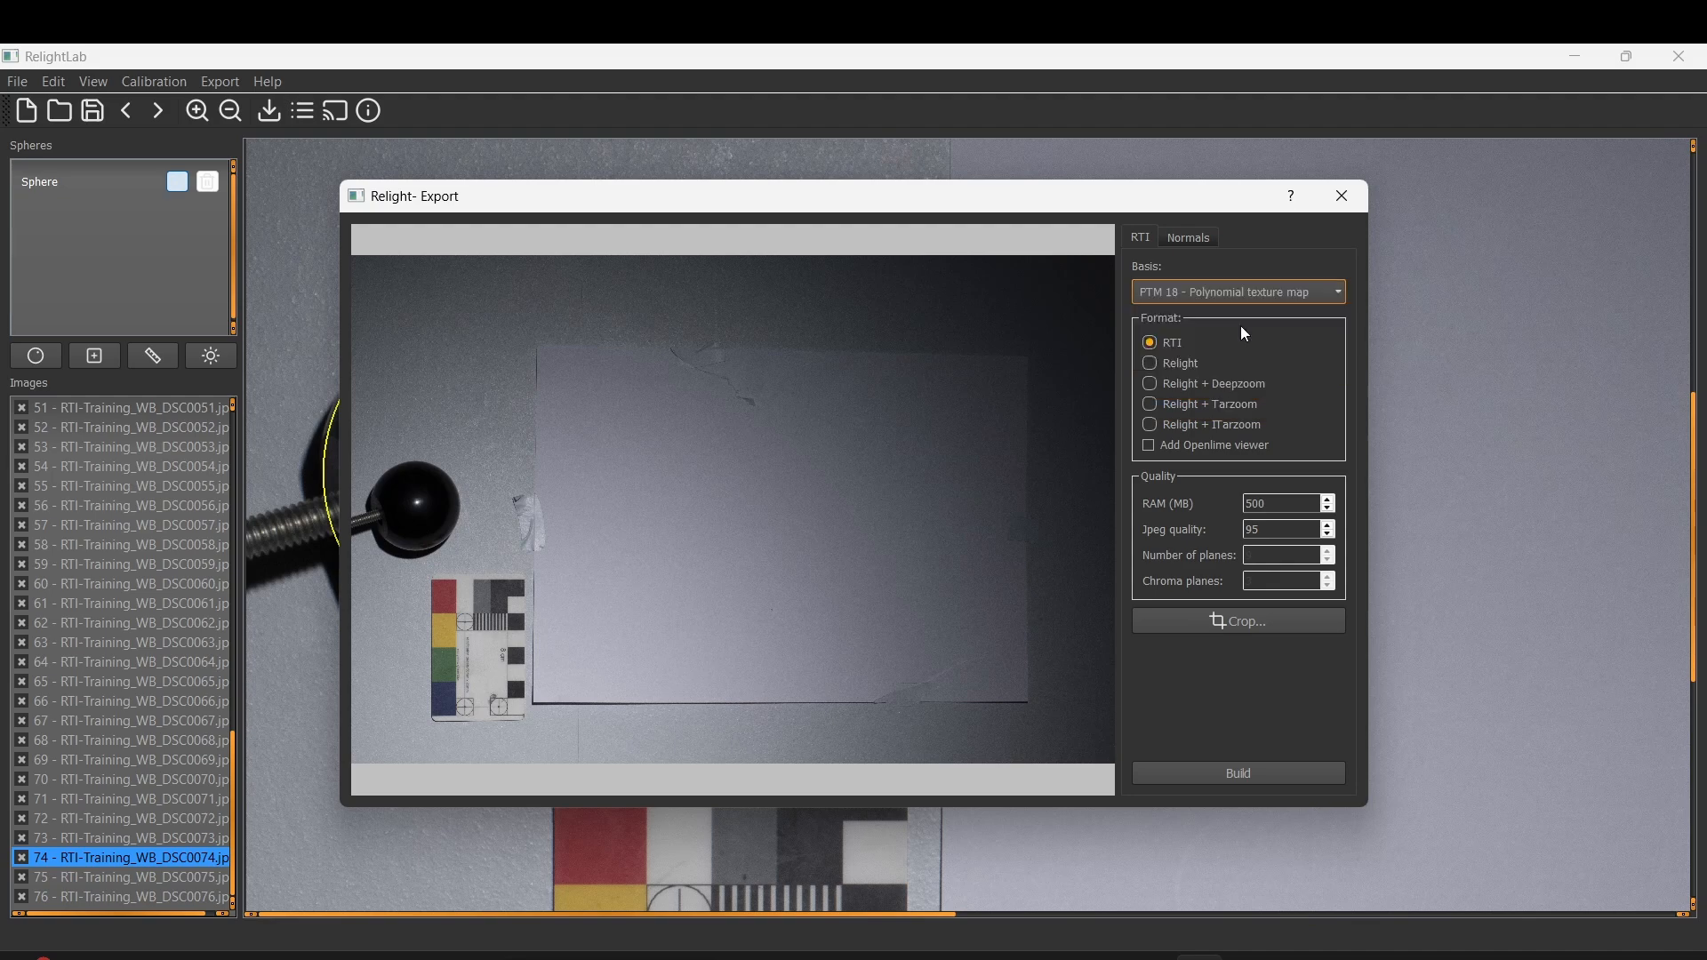
click(1328, 524)
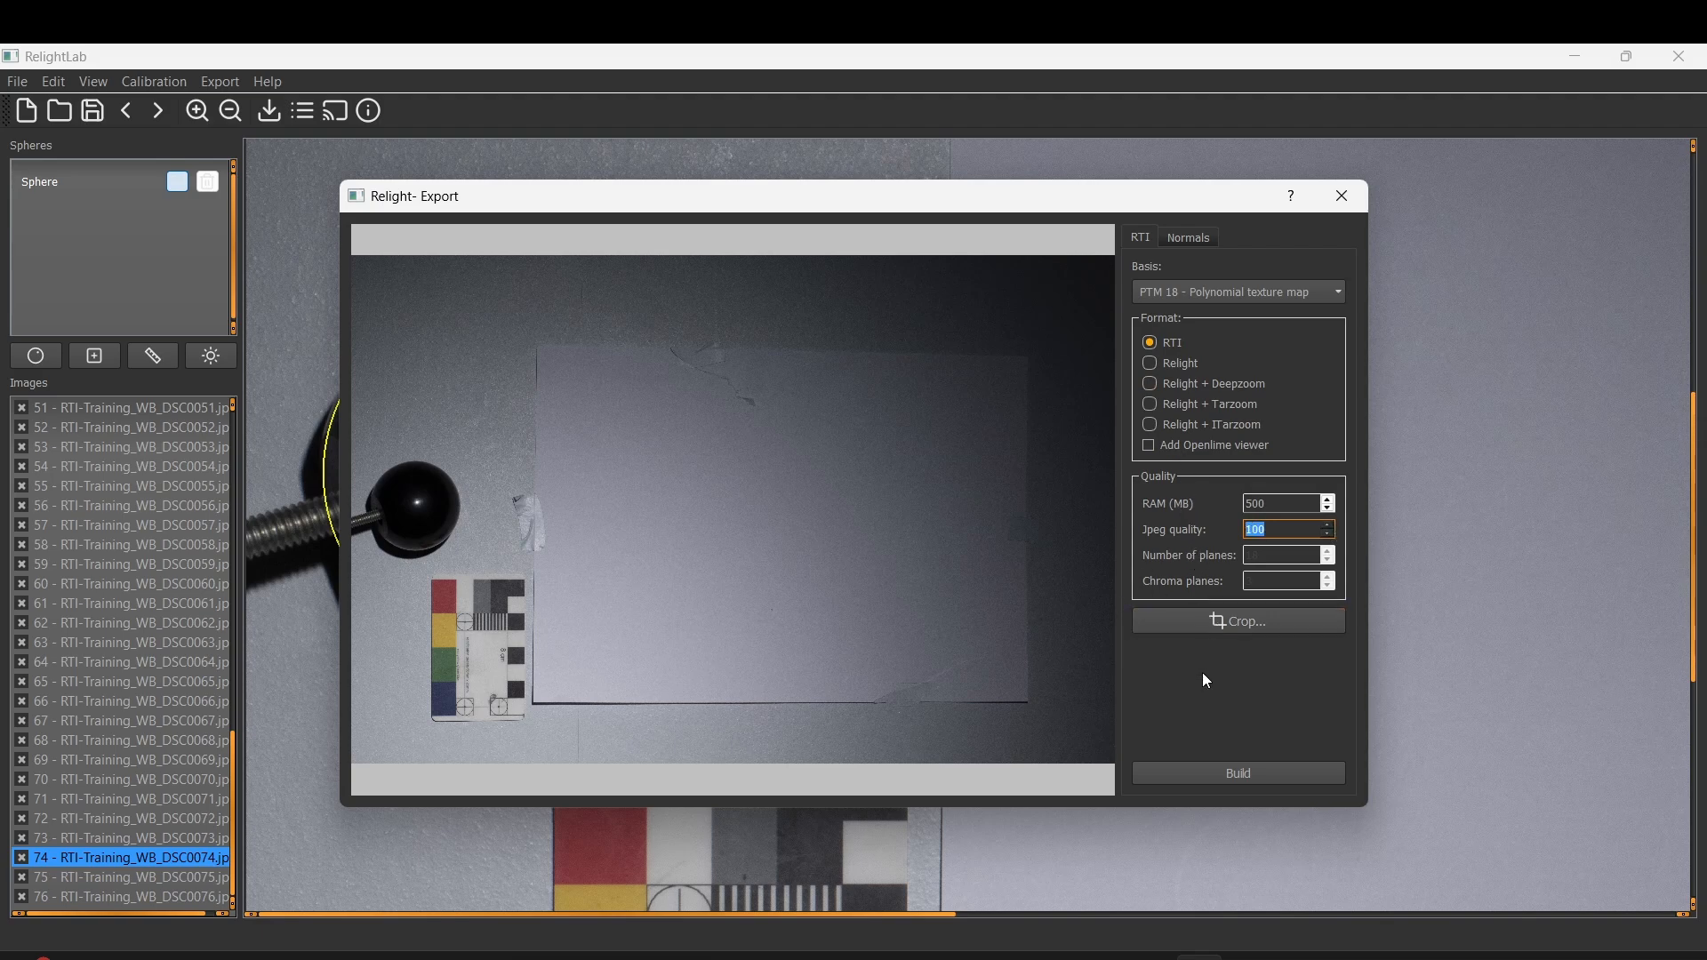
Start the build and create a folder named Output inside RTI Training as its save location
click(1220, 774)
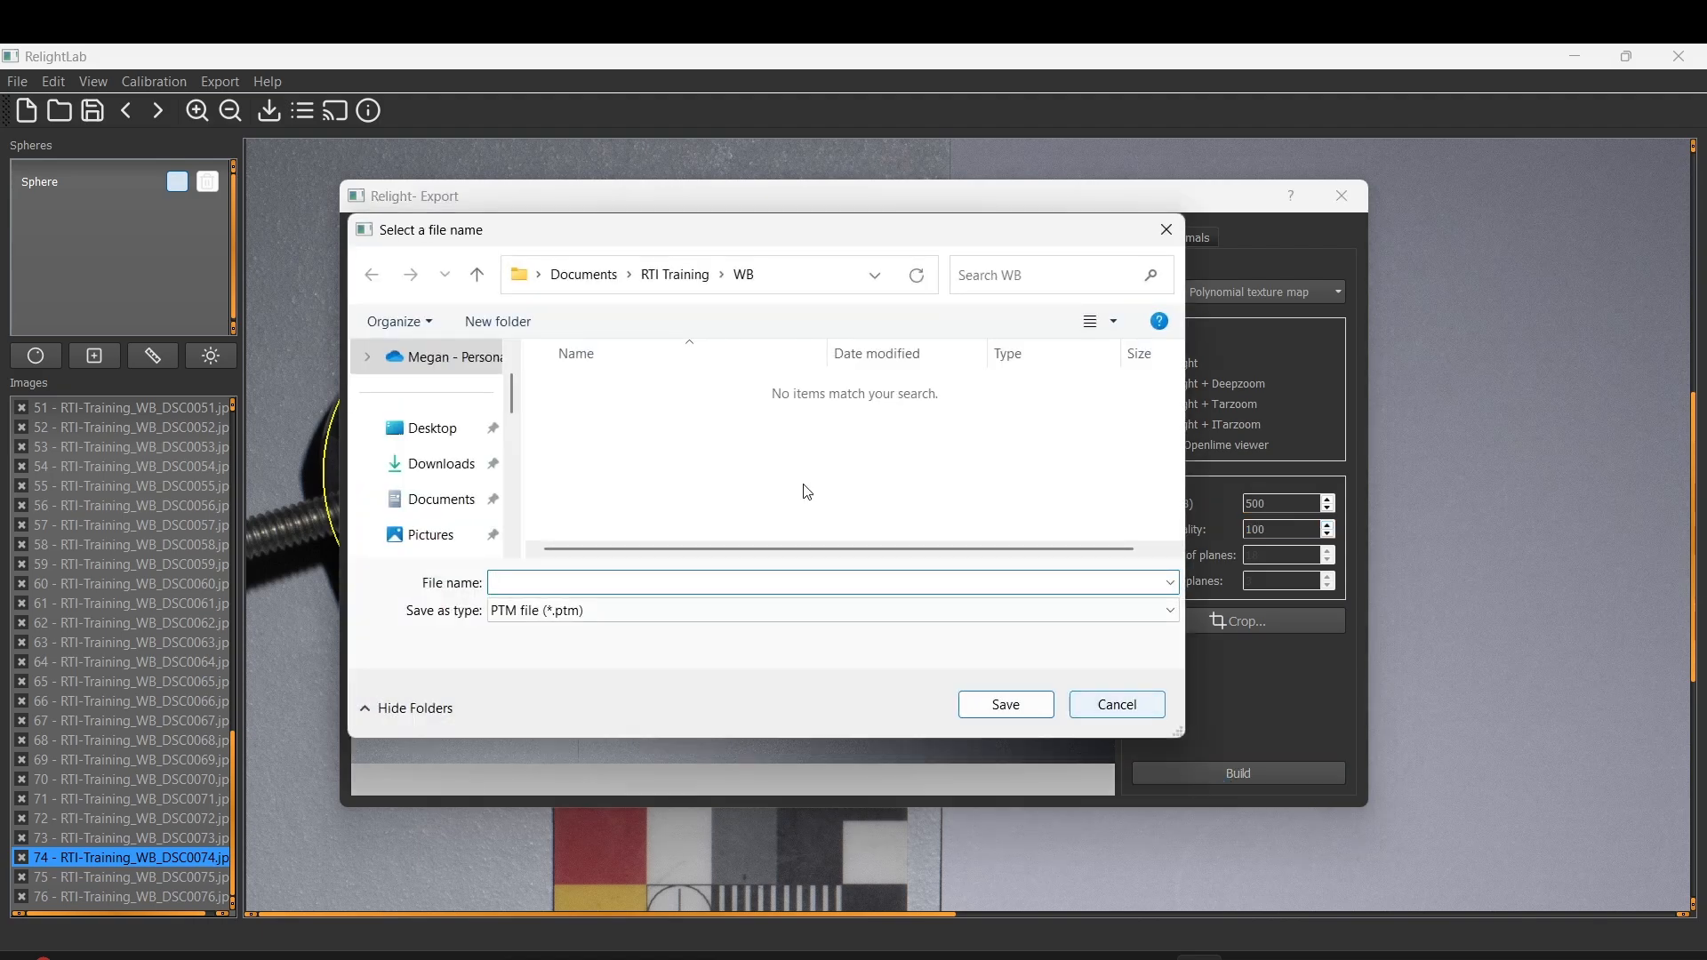
click(662, 274)
click(481, 322)
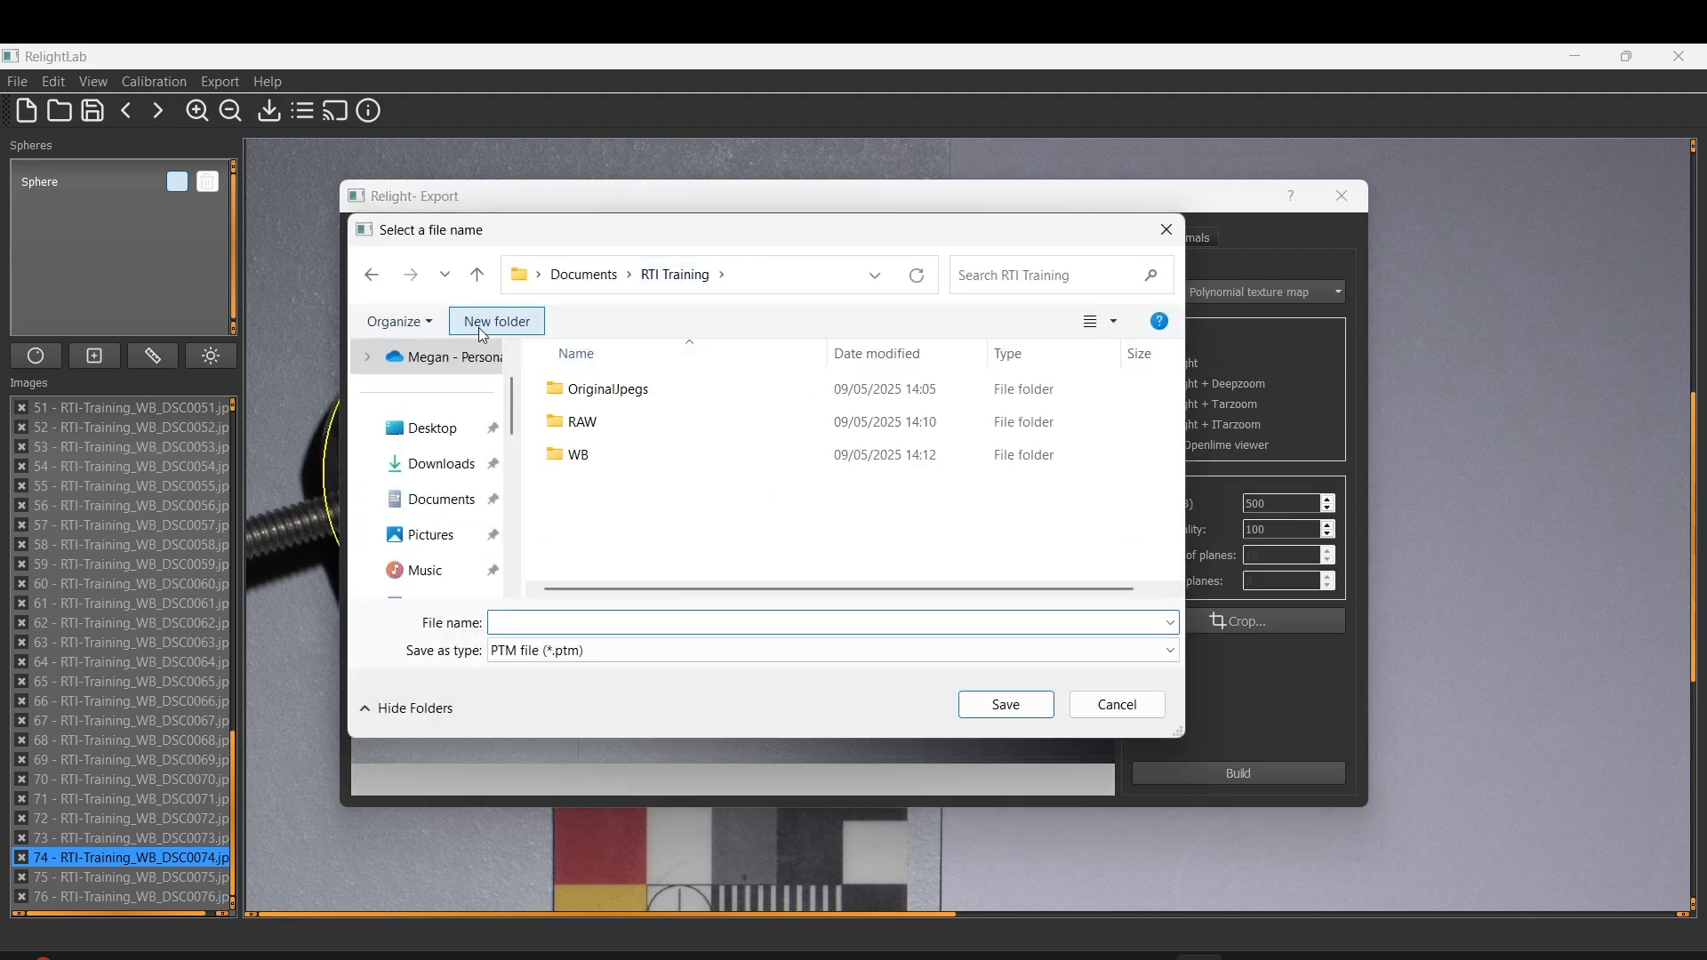
text(Output)
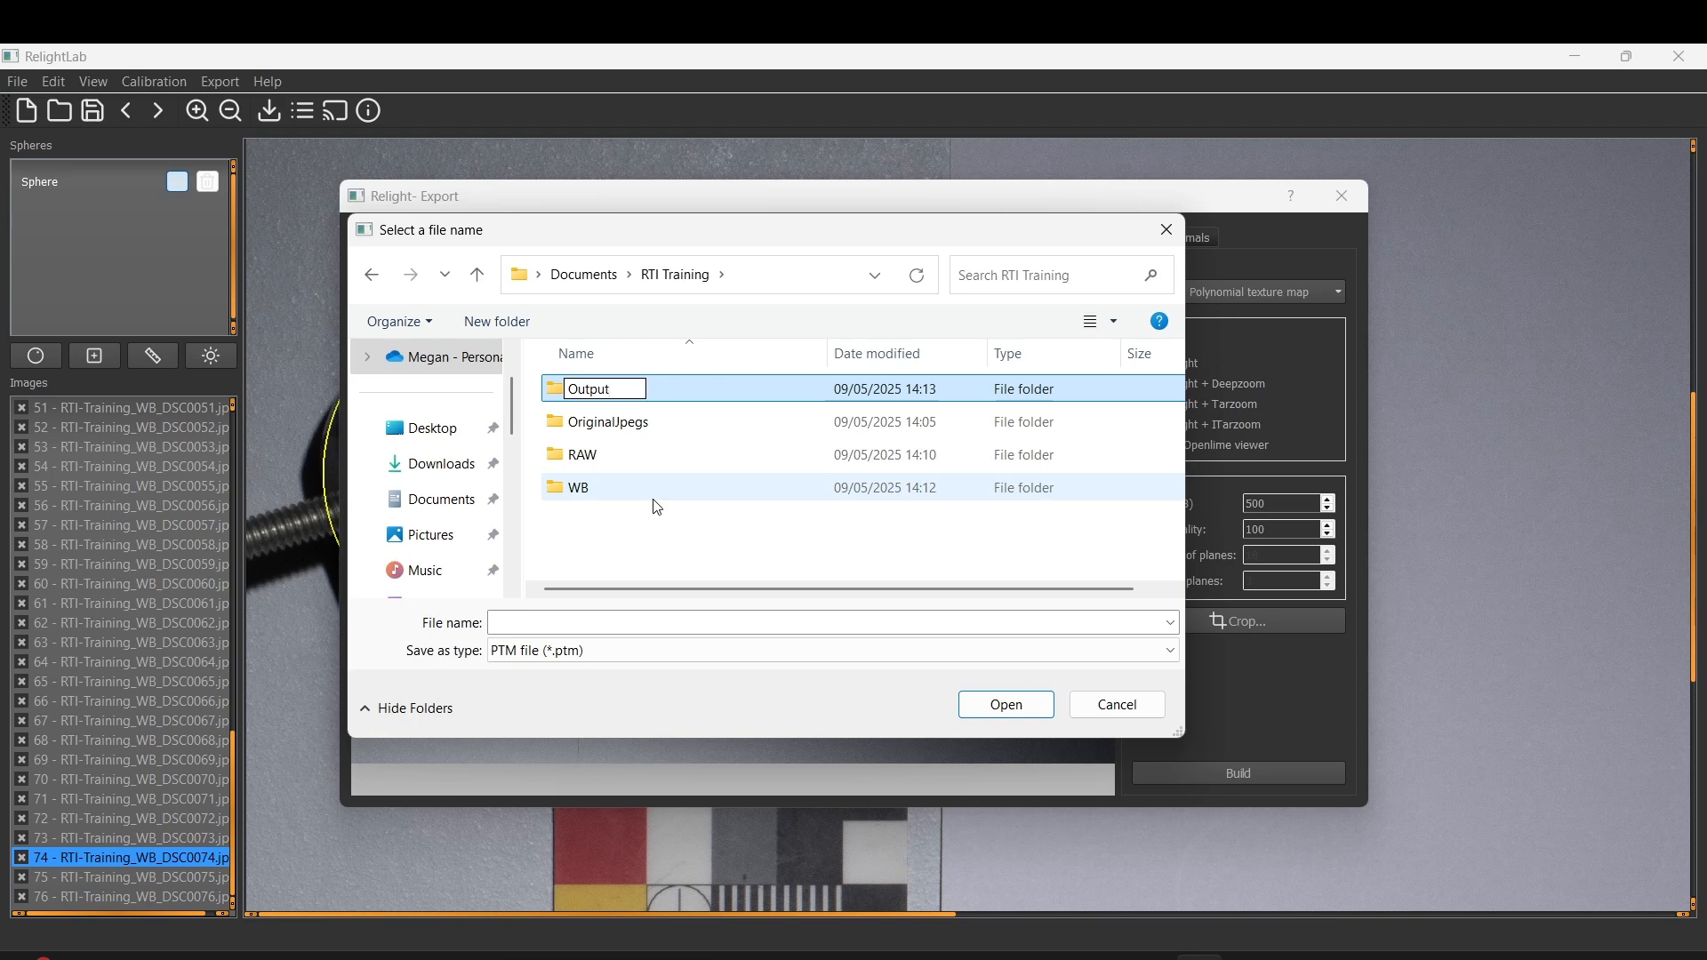
key(Return)
double_click(648, 424)
Save the PTM file as RTI-Training-1 in the Output folder and close the queue list after the build
click(559, 621)
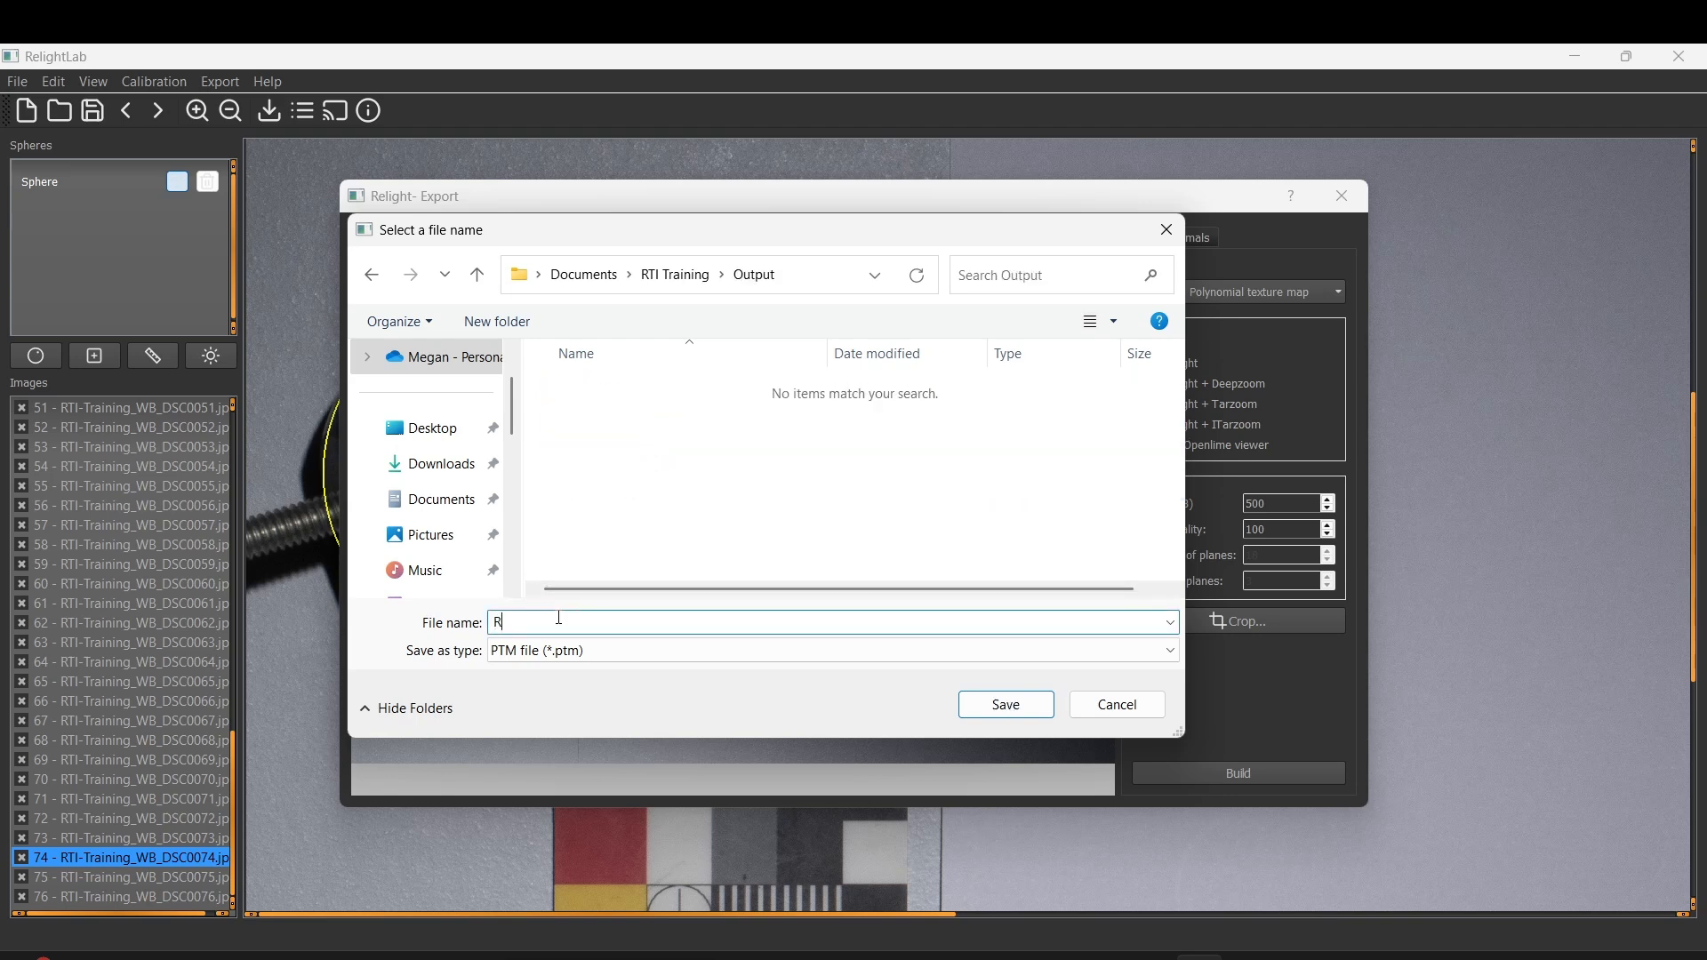
text(RTI-Training-1)
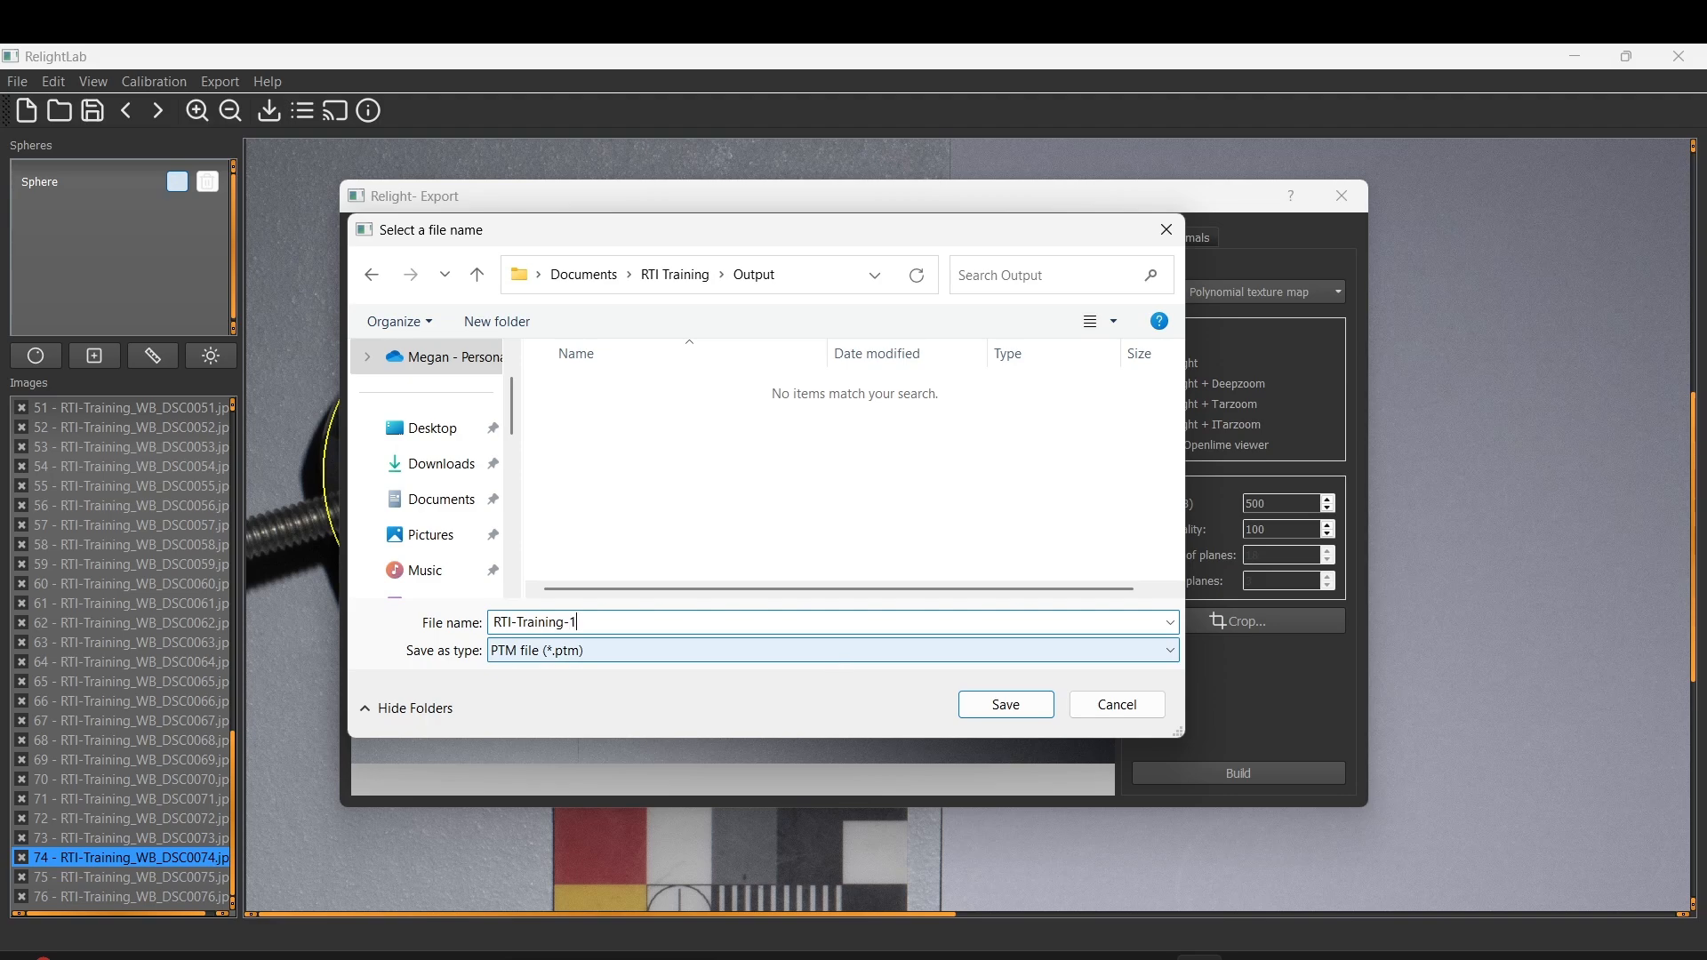
click(1027, 707)
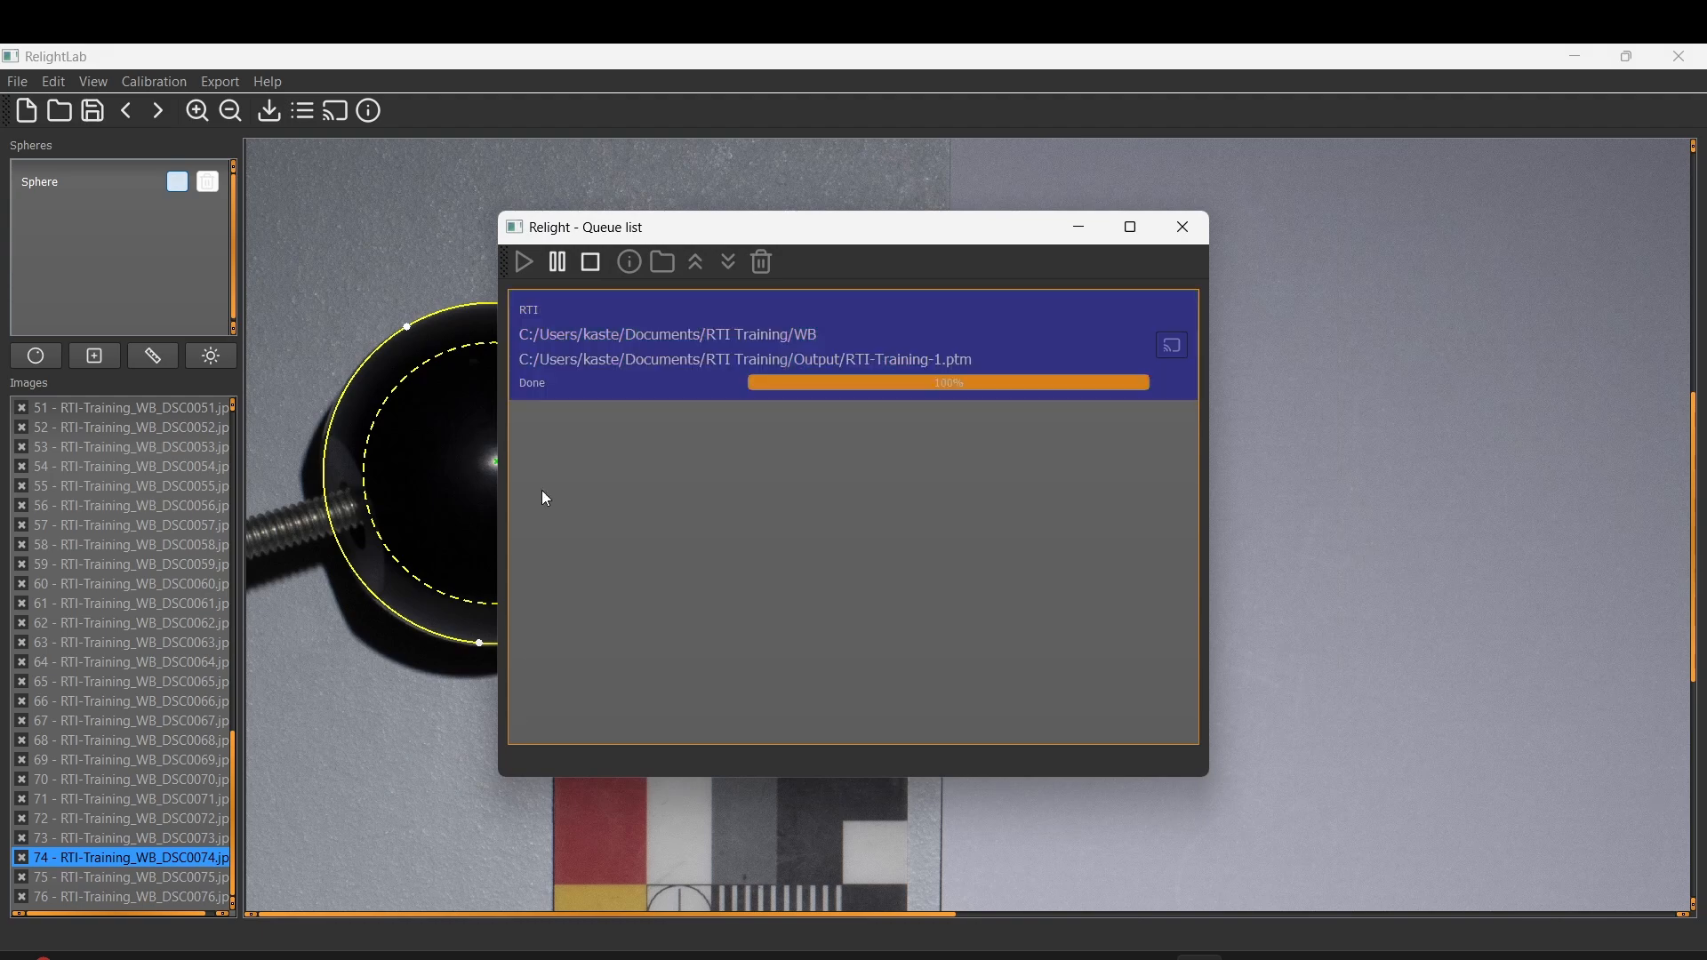
click(1202, 238)
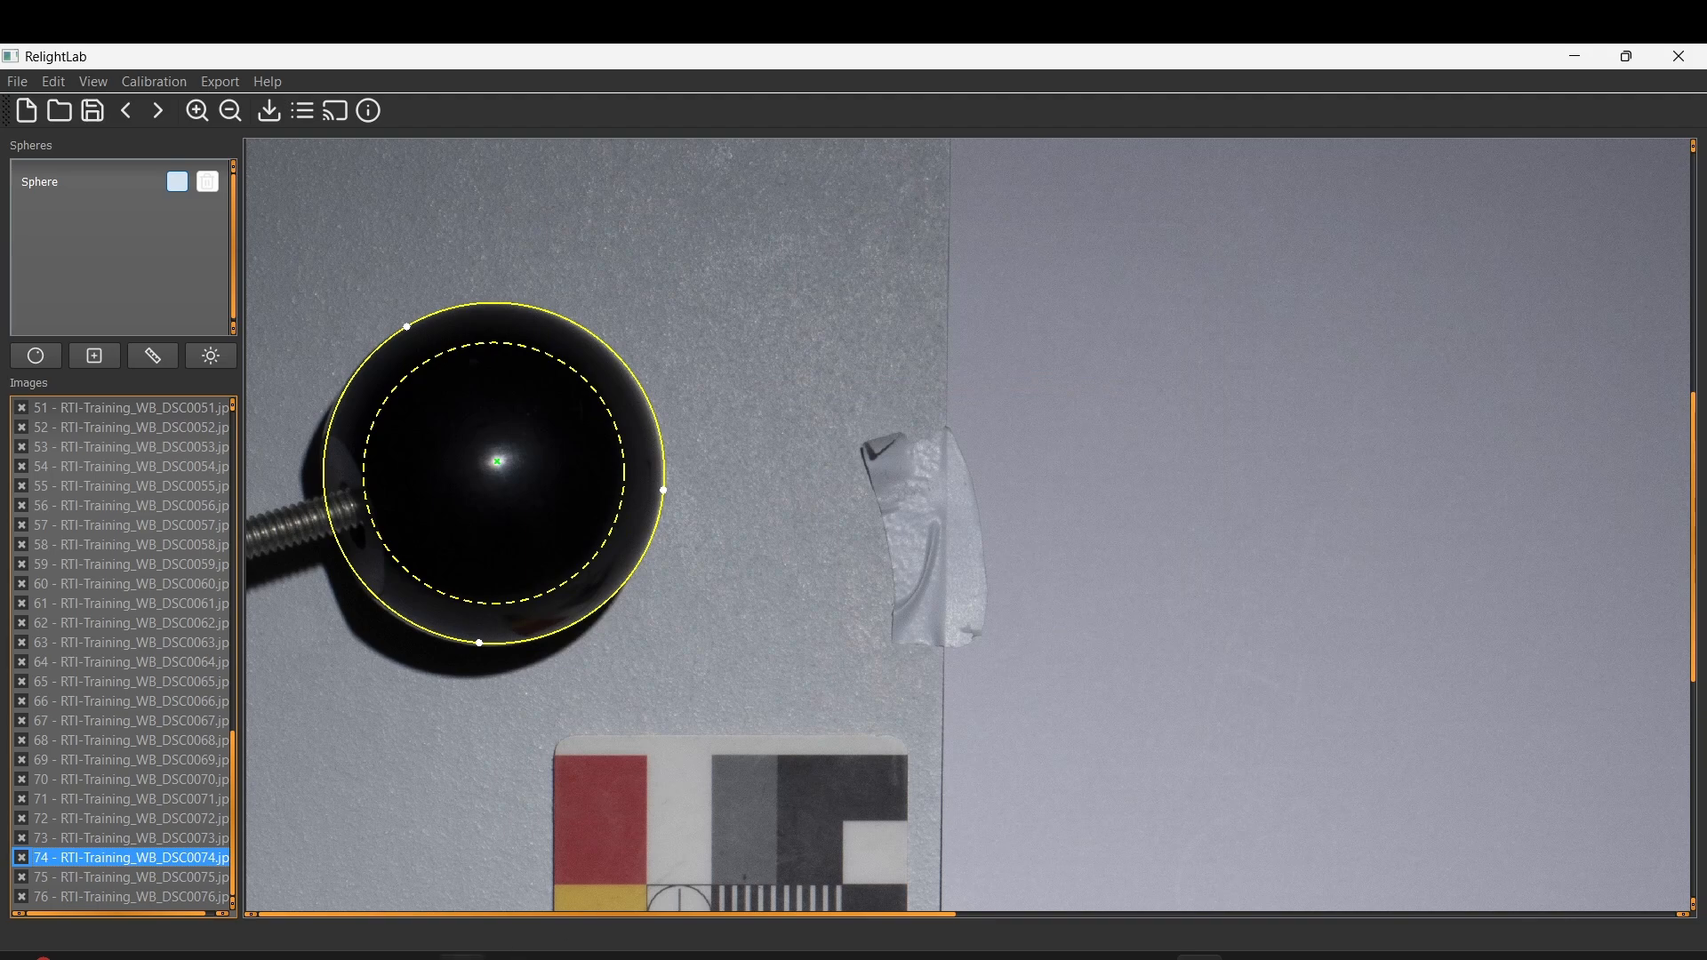
Search the computer for the RTIViewer app and launch it
key(super)
text(rti)
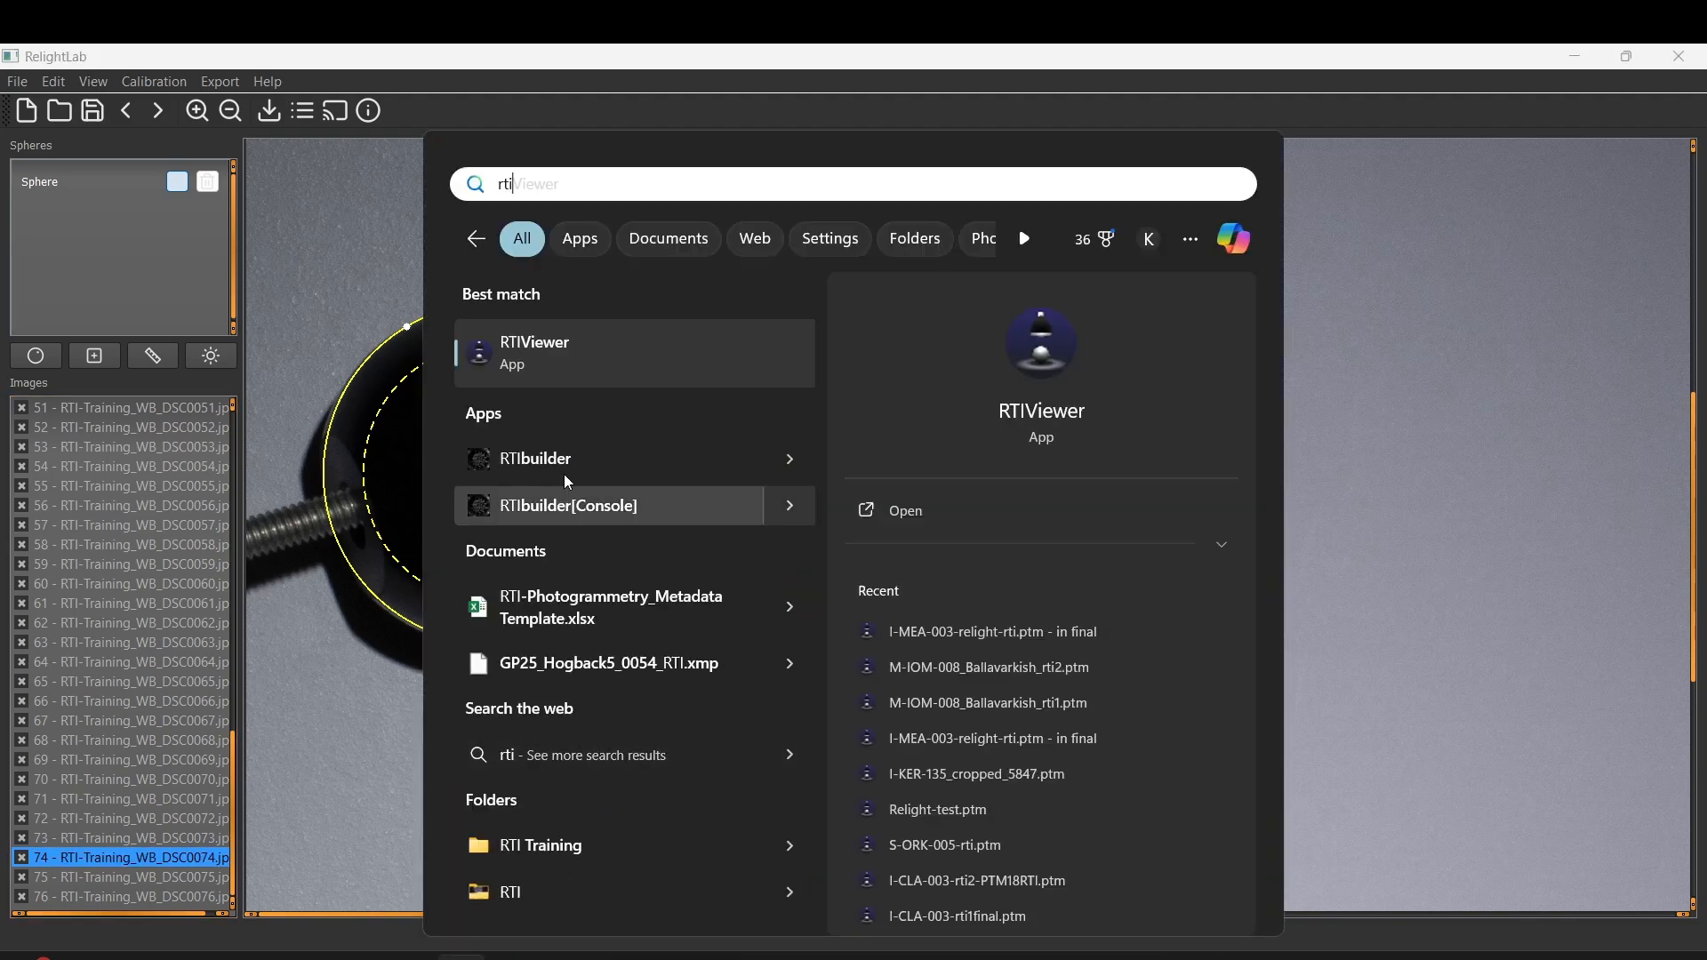
click(622, 347)
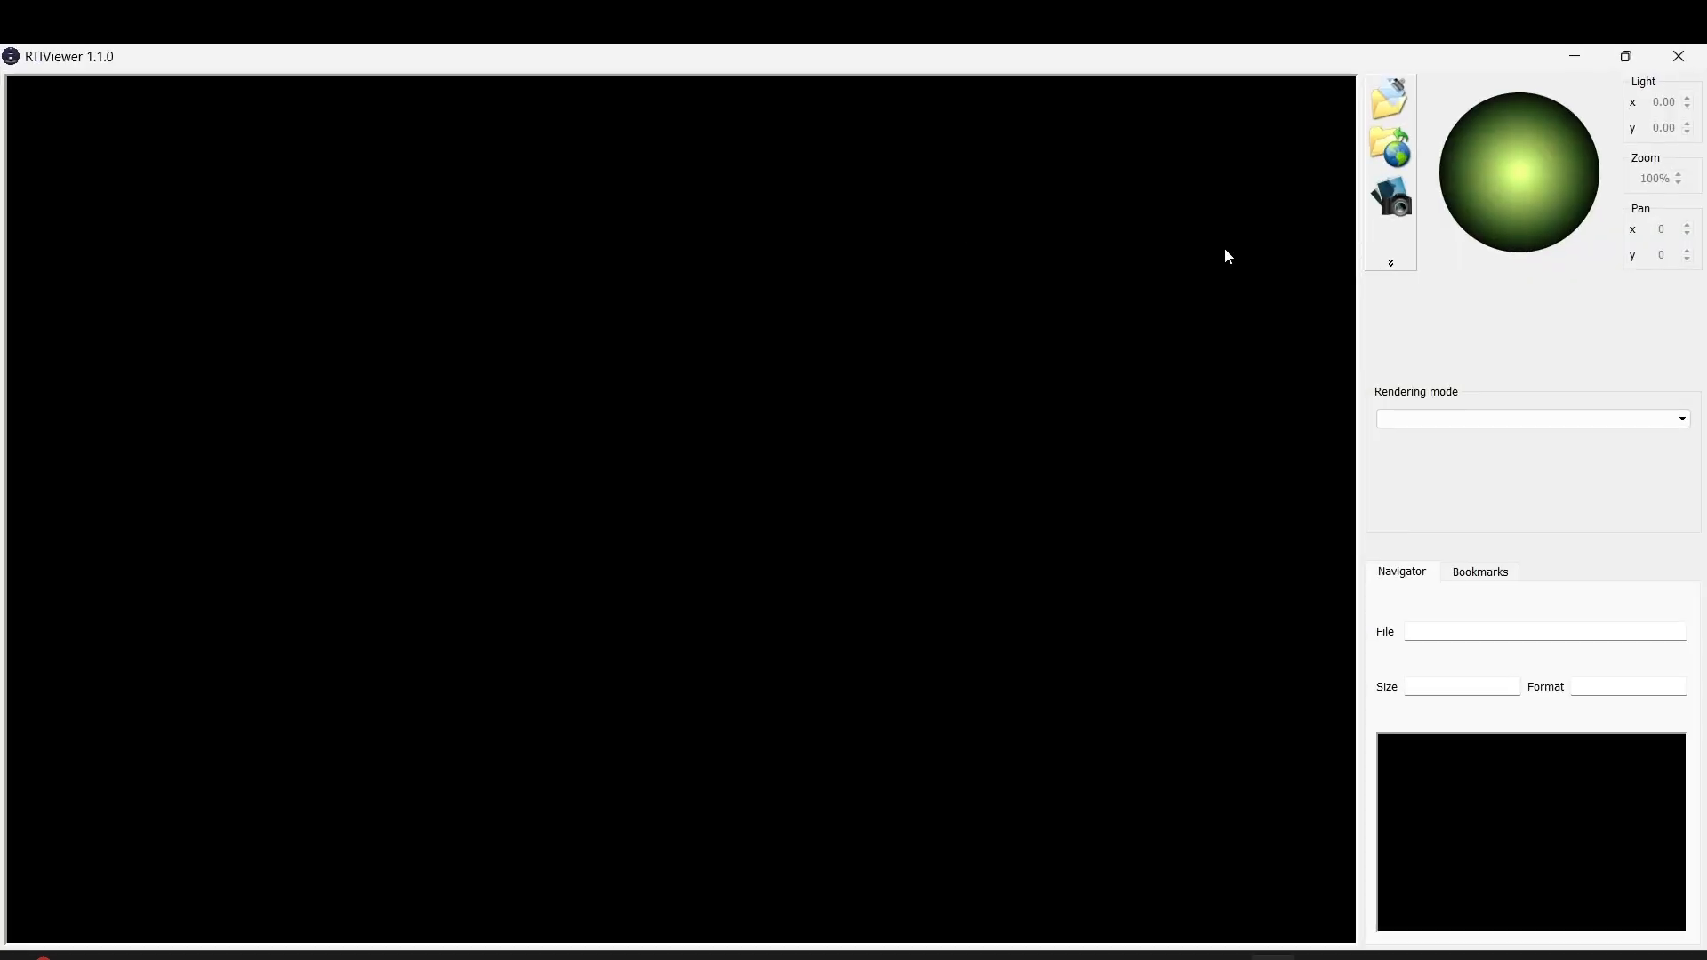
Open RTI-Training-1.ptm from the Output folder of Documents > RTI Training in RTIViewer
click(1392, 98)
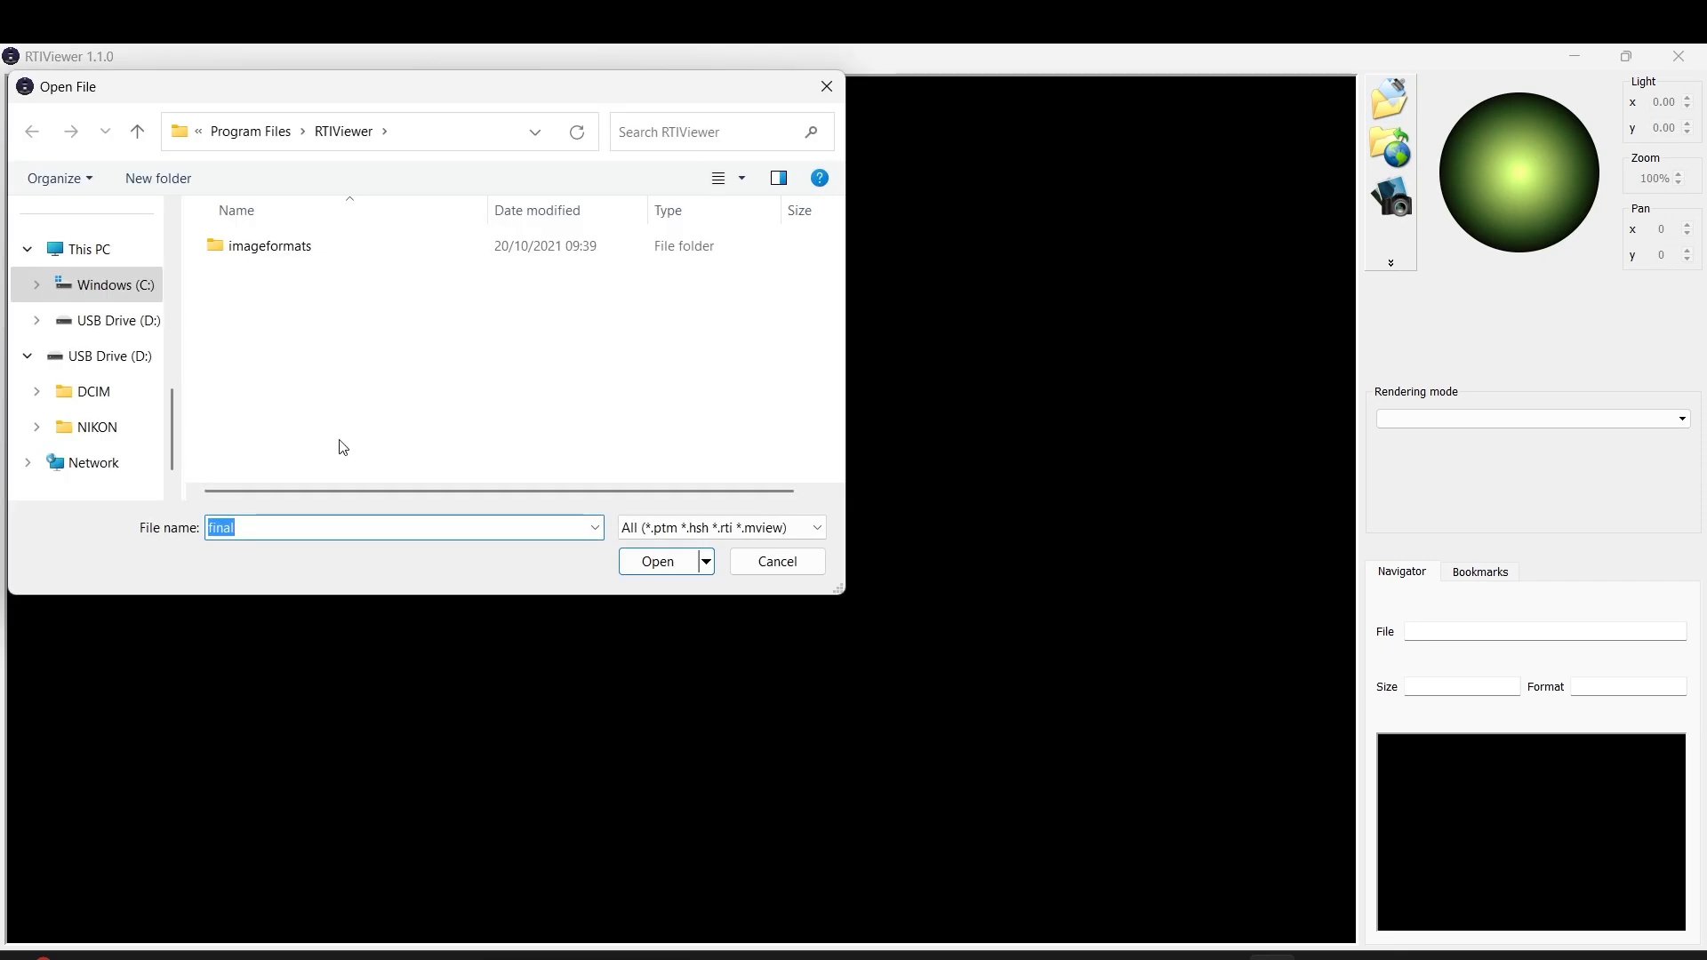
scroll(126, 445, up, 5)
click(102, 433)
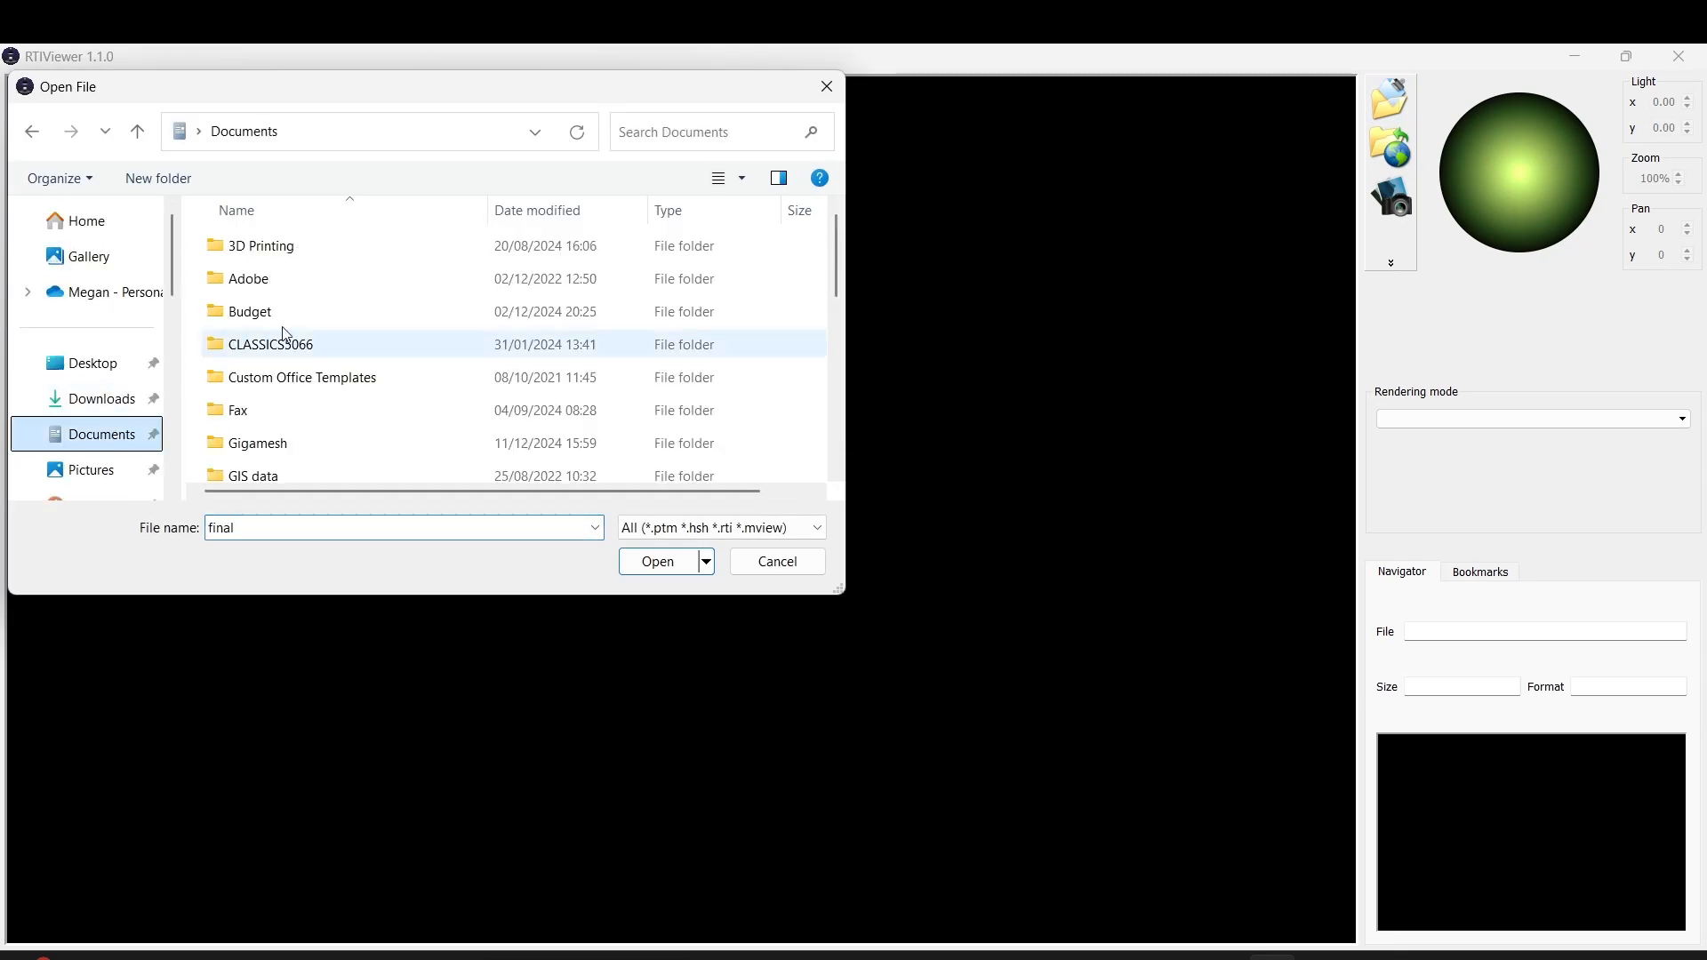
scroll(295, 331, down, 3)
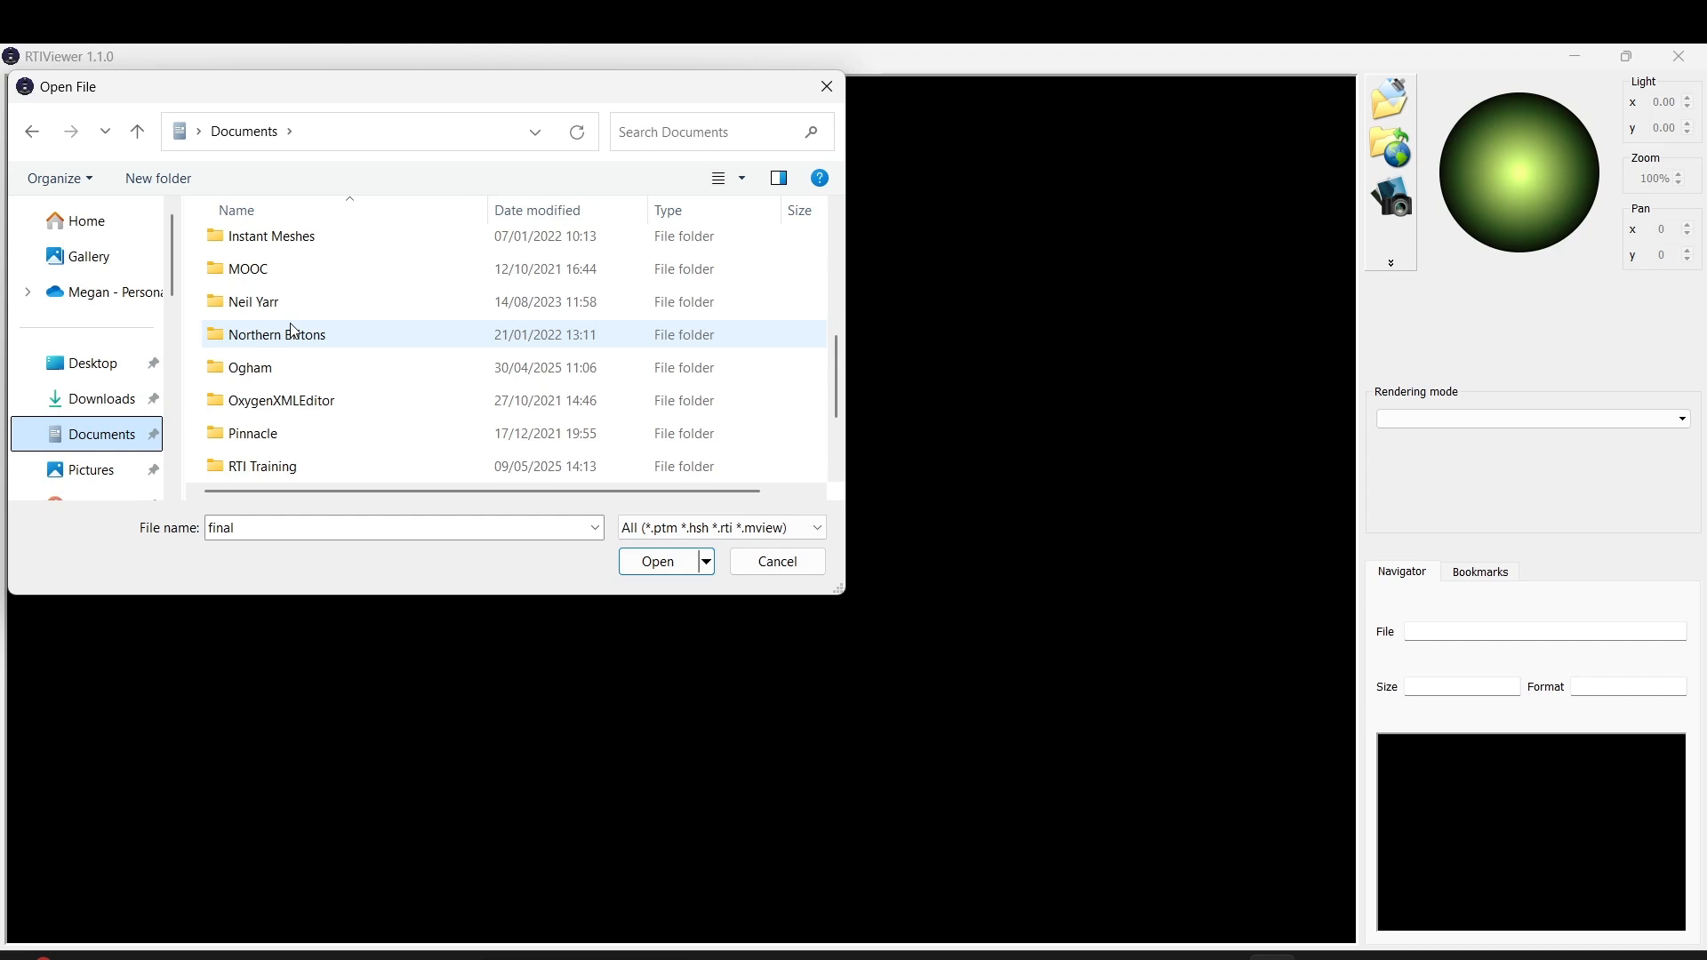
scroll(294, 330, down, 2)
double_click(276, 332)
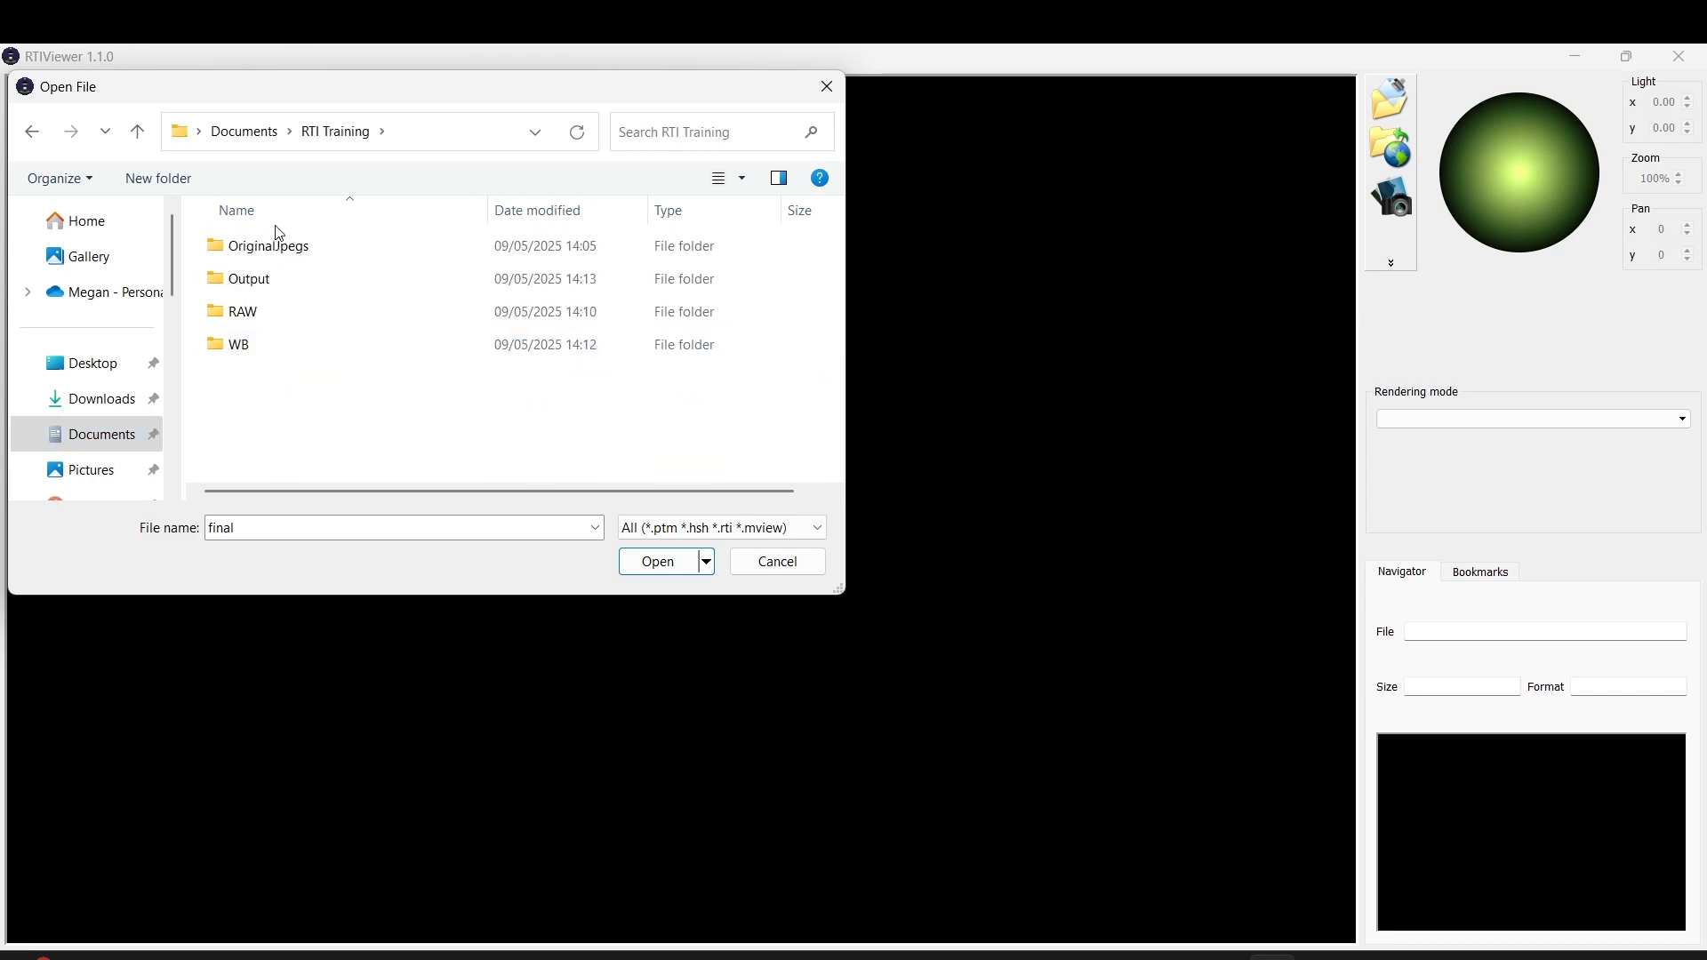
double_click(282, 281)
double_click(283, 253)
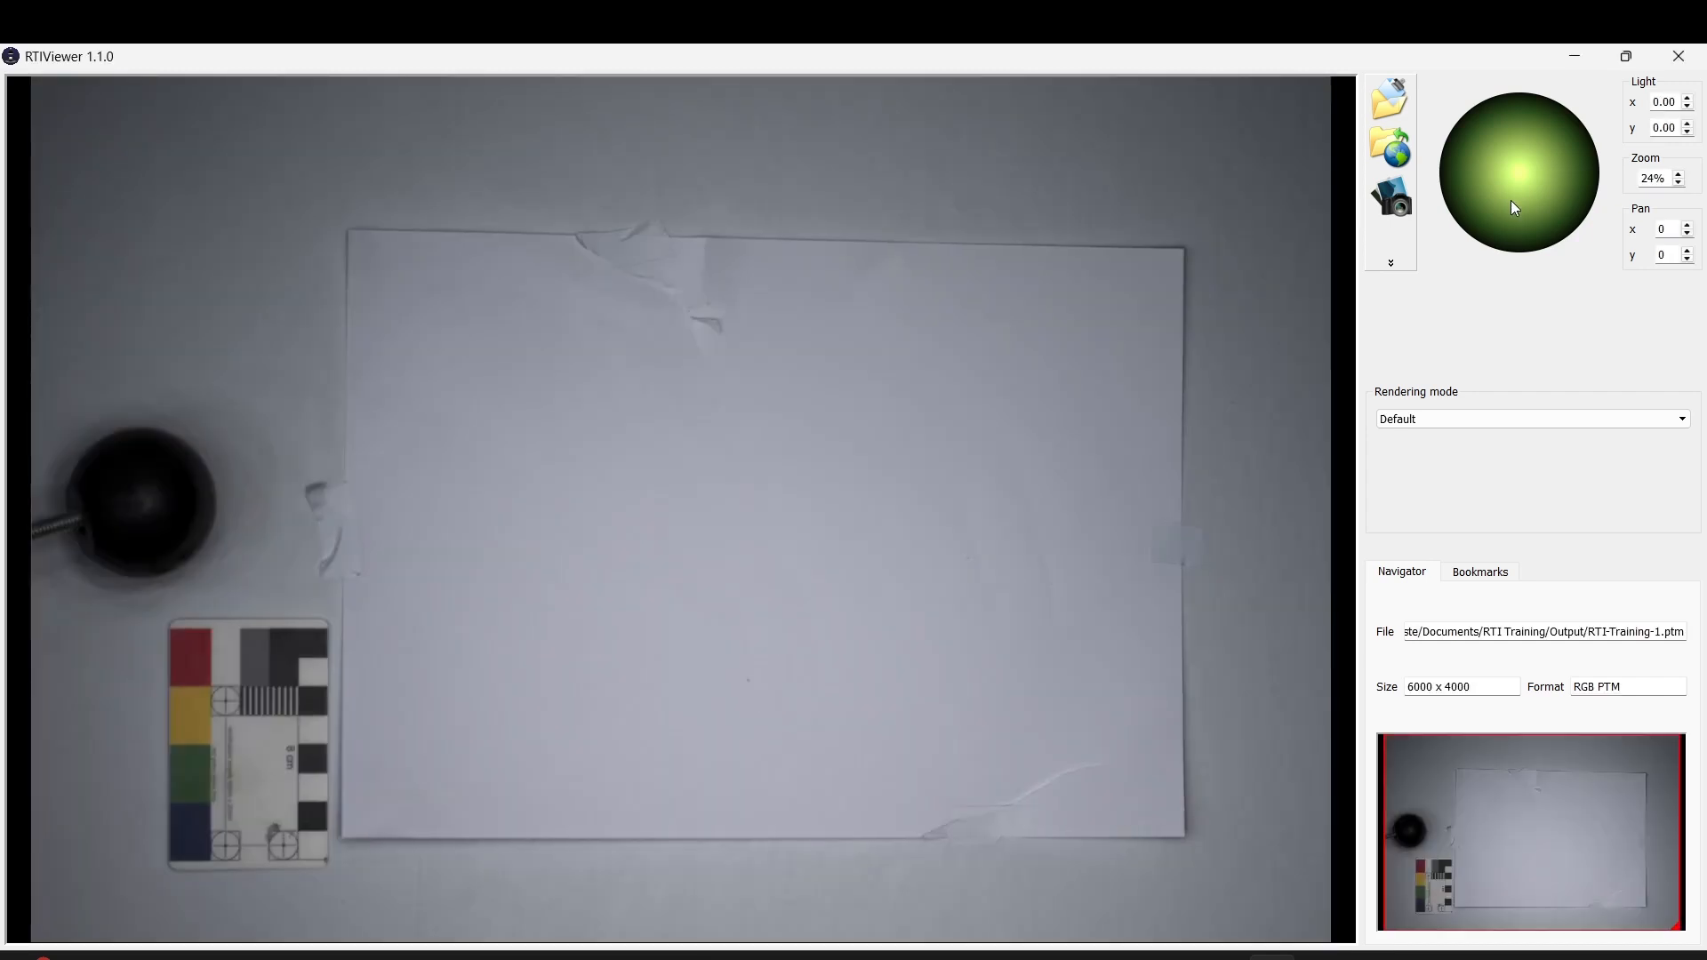
Light the sheet from its upper edge and inspect the paper surface near the sphere up close
mouse_move(1514, 207)
mouse_down()
mouse_move(1516, 100)
mouse_move(1587, 205)
mouse_move(1465, 364)
mouse_move(1379, 341)
mouse_move(1635, 359)
mouse_move(1700, 293)
mouse_move(1497, 385)
mouse_move(1414, 317)
mouse_move(1387, 222)
mouse_move(1671, 108)
mouse_move(1680, 142)
mouse_move(1538, 51)
mouse_move(1705, 178)
mouse_move(1704, 358)
mouse_move(1705, 120)
mouse_move(1705, 142)
mouse_move(1526, 232)
mouse_move(1604, 356)
mouse_move(1507, 50)
mouse_up()
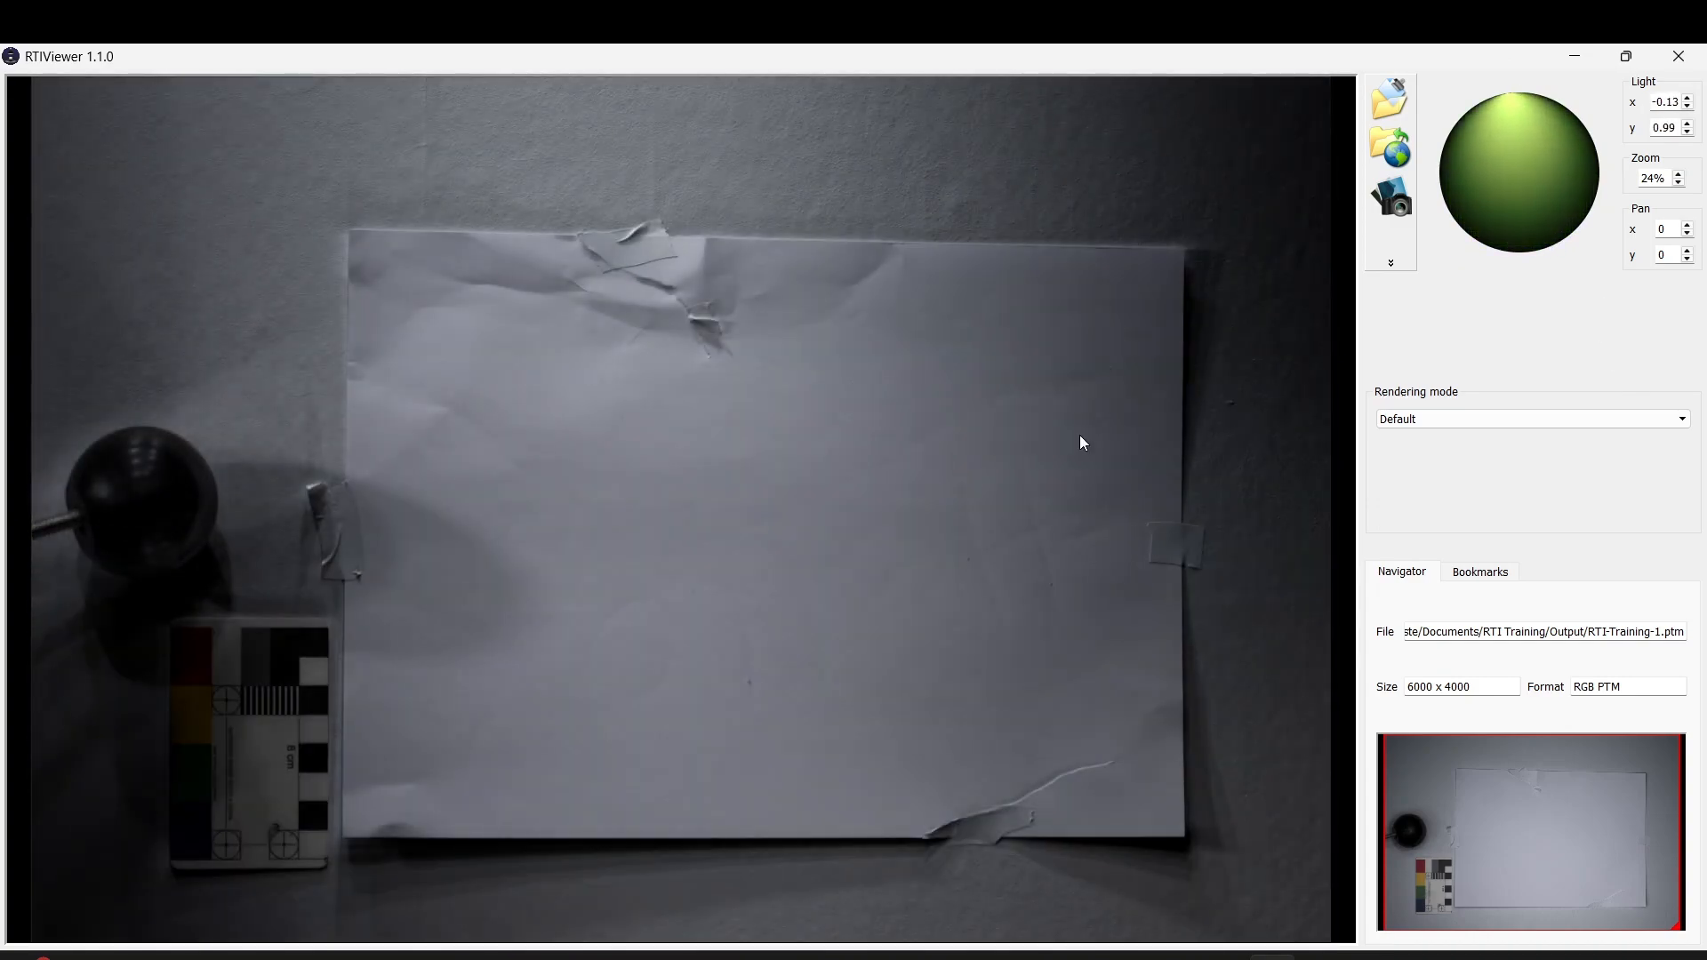
scroll(408, 459, up, 3)
drag(408, 461, 487, 348)
scroll(903, 709, down, 2)
scroll(469, 477, up, 3)
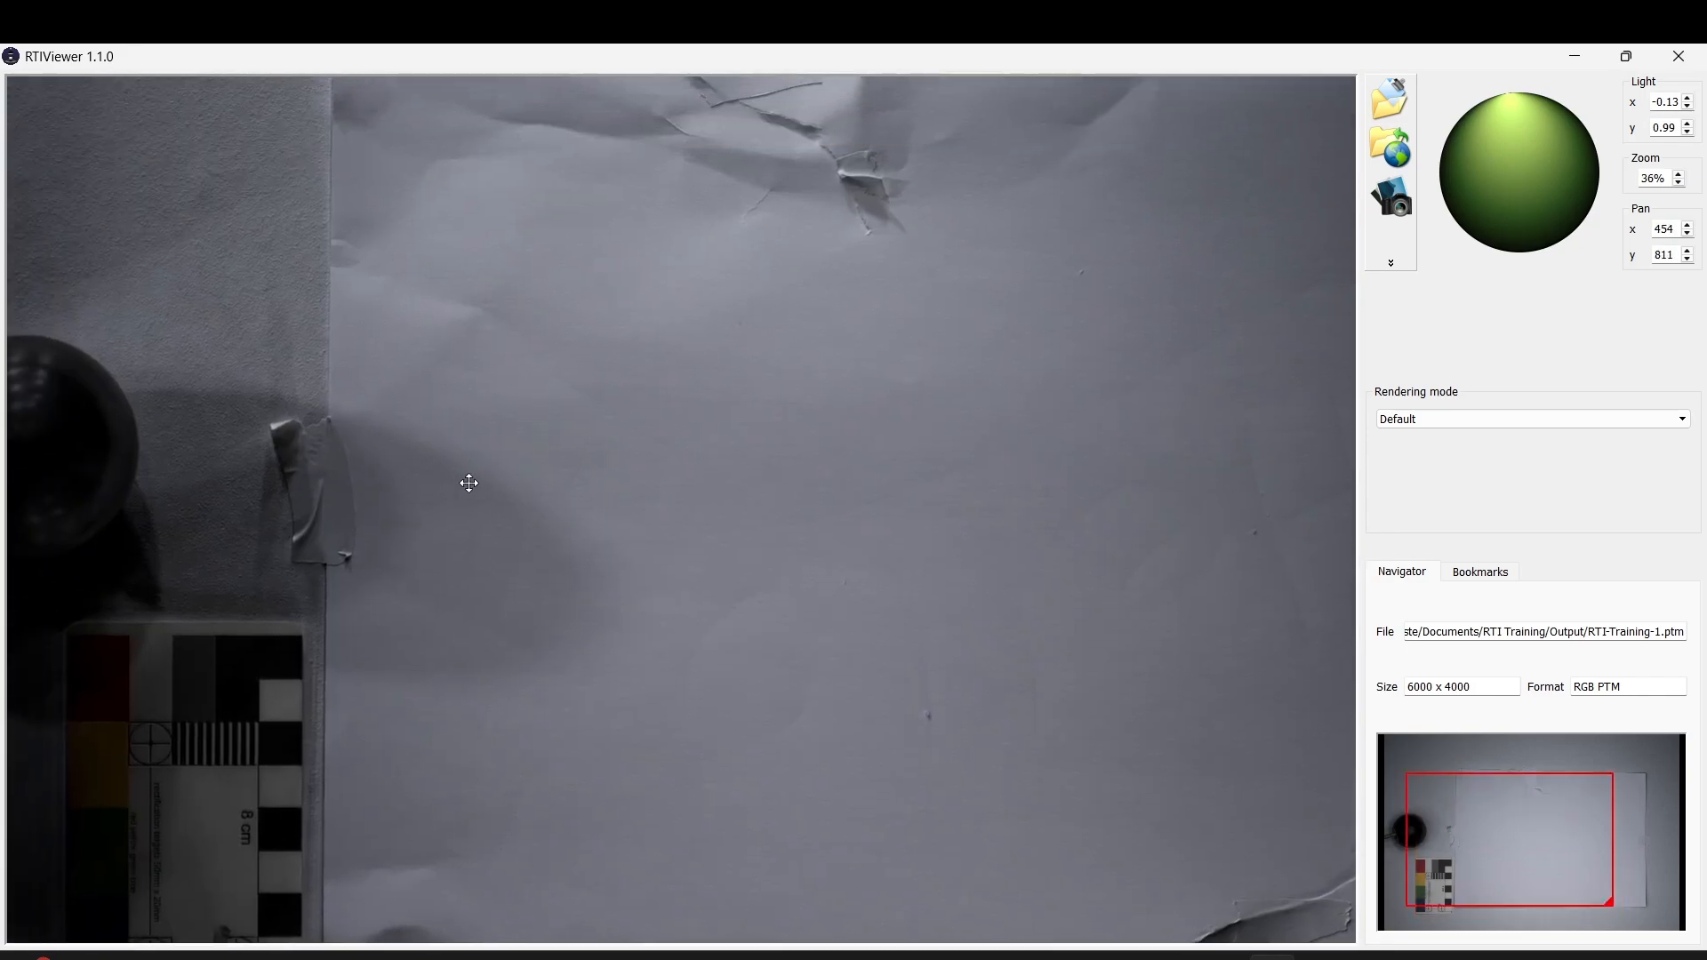
Render the surface with Diffuse Gain at 29 and light it from the right, at about x 0.83, y -0.24
click(1494, 418)
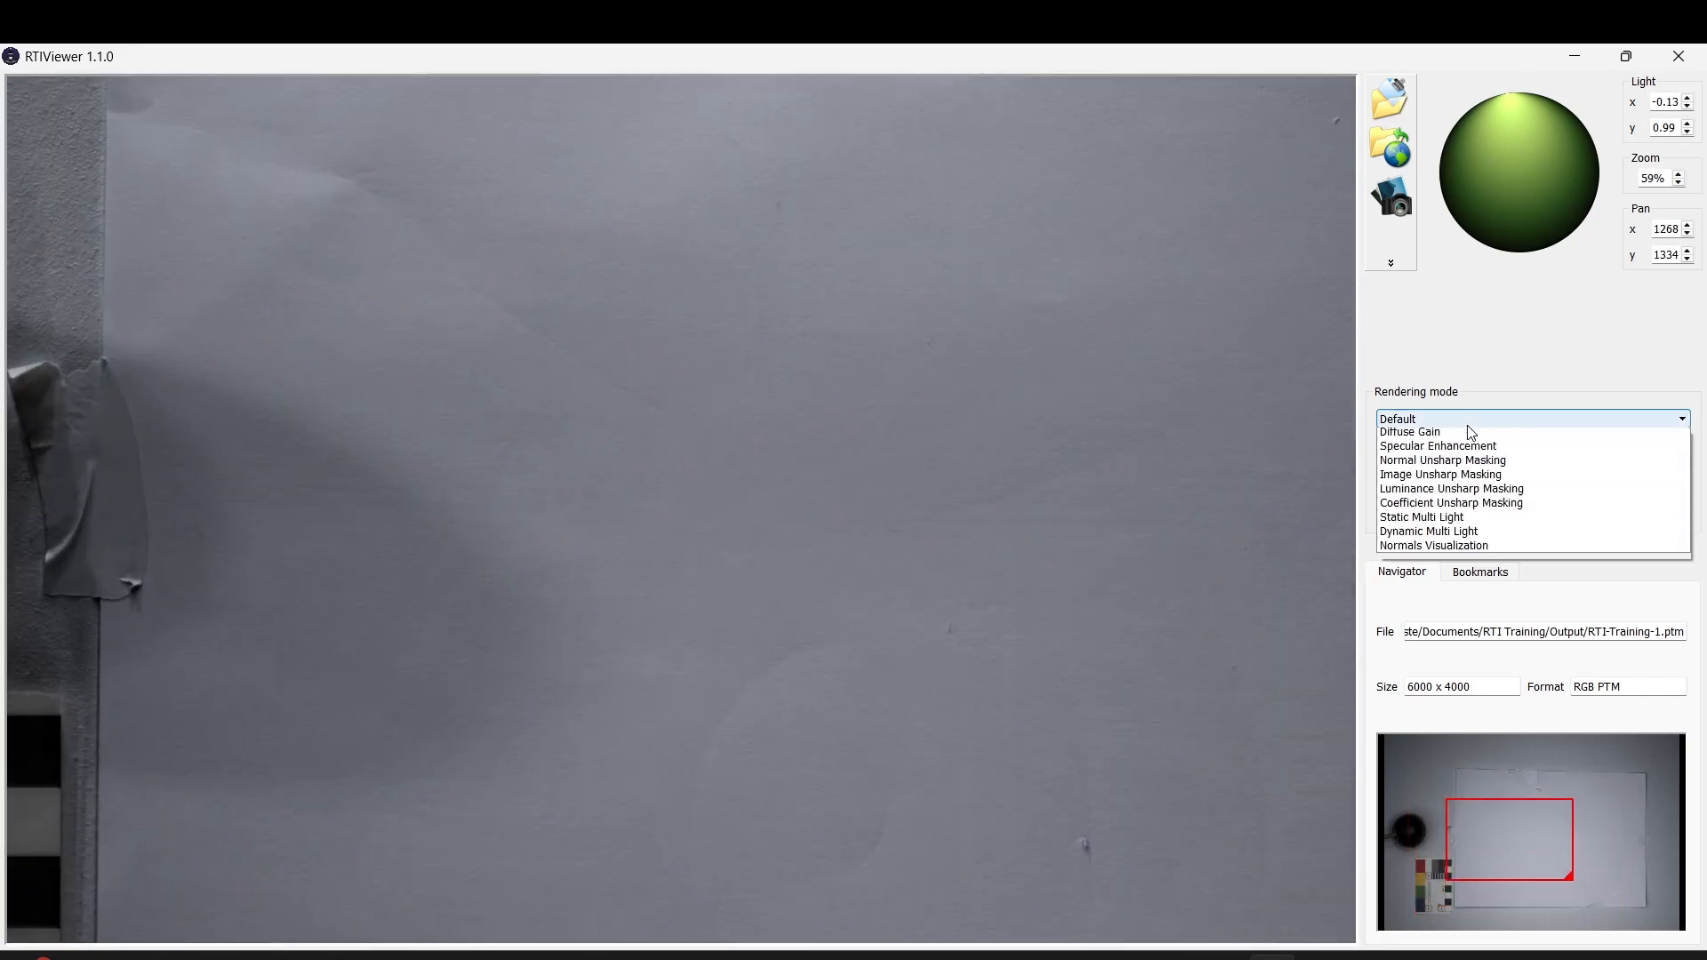
click(1467, 433)
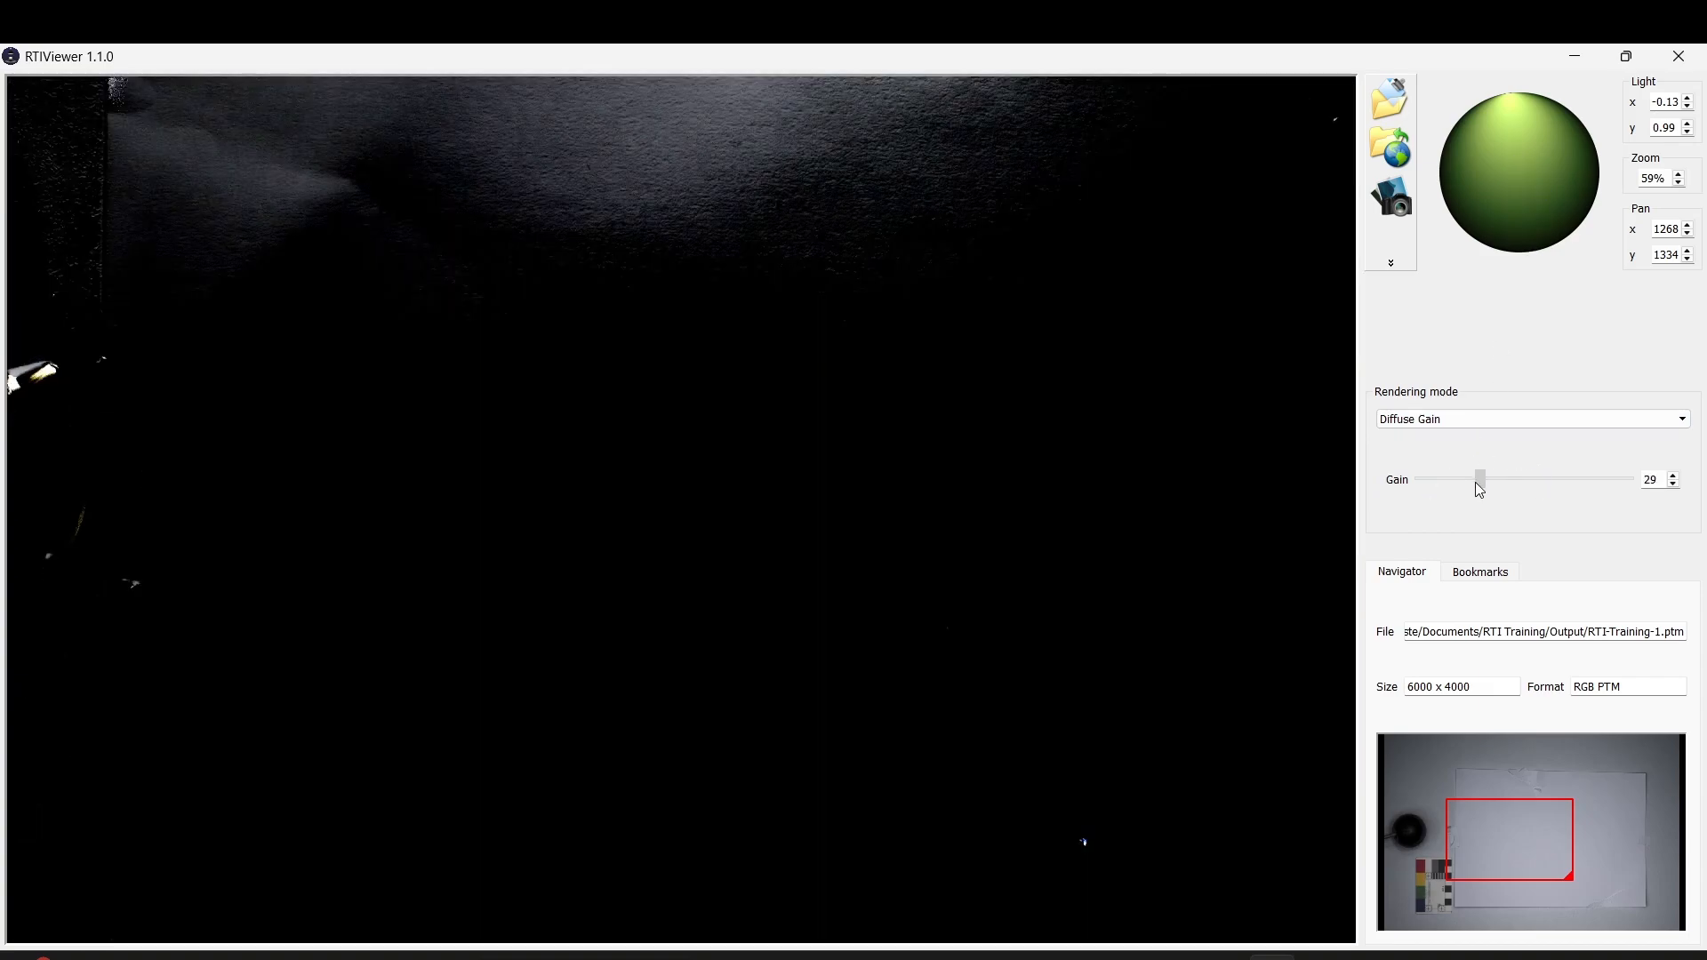
drag(1517, 105, 1591, 201)
scroll(1154, 214, down, 2)
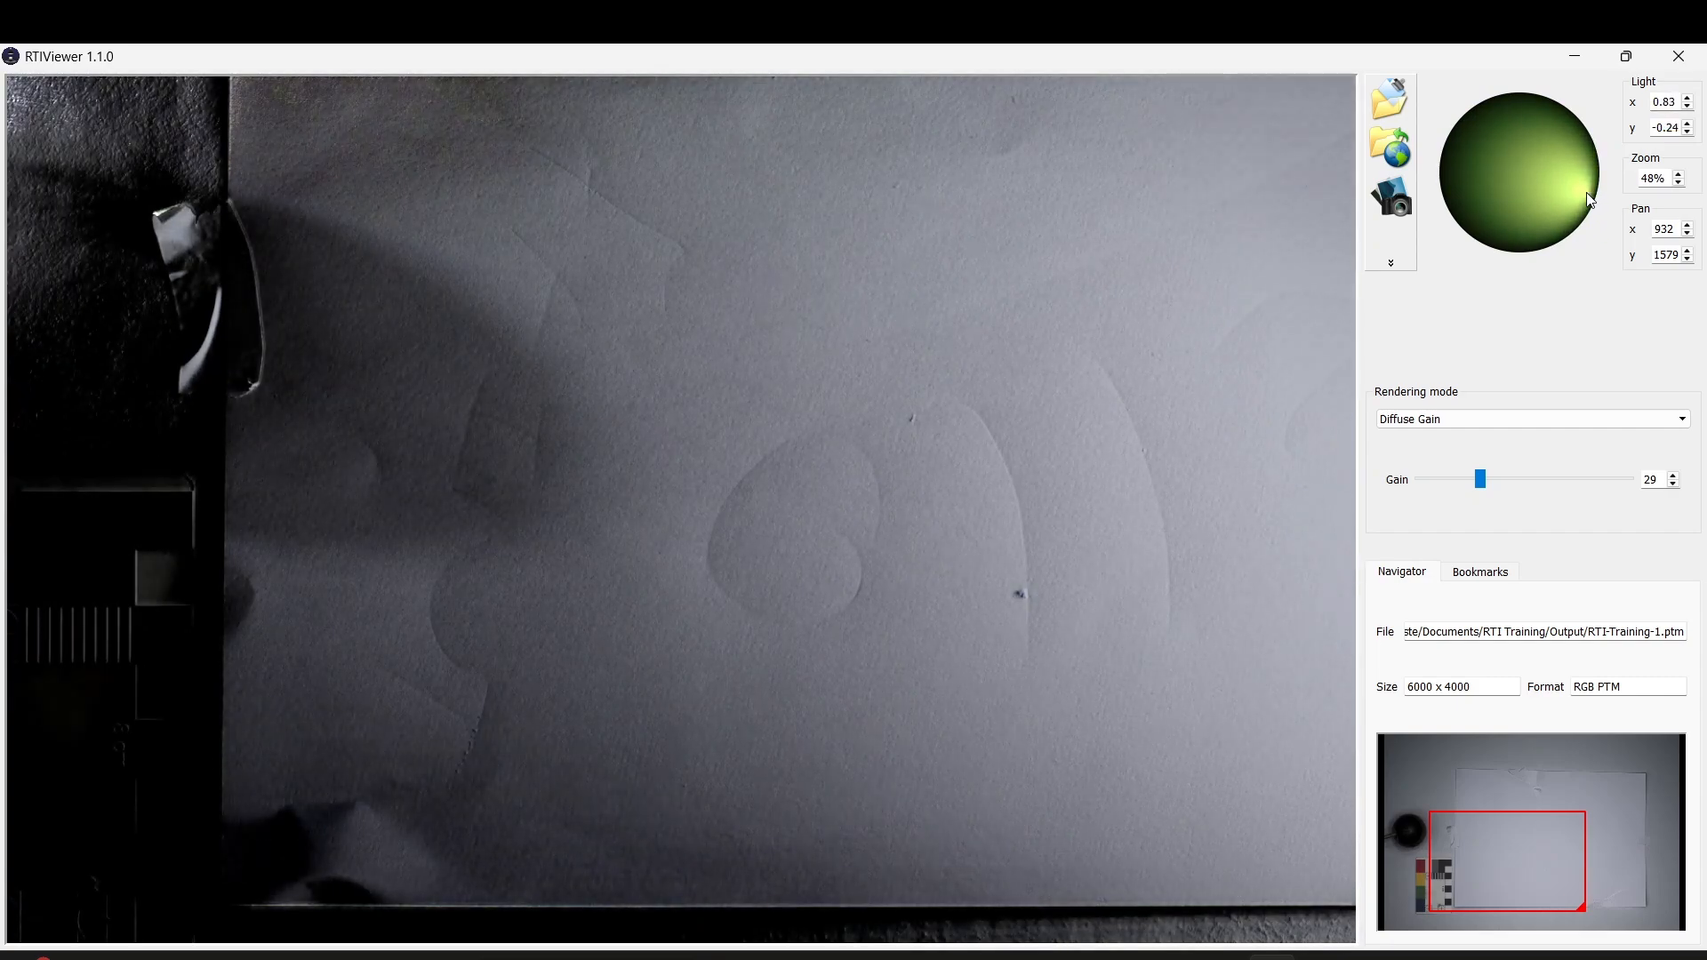
Examine the upper-right part of the sheet under changing light directions in Diffuse Gain mode
drag(1219, 350, 807, 536)
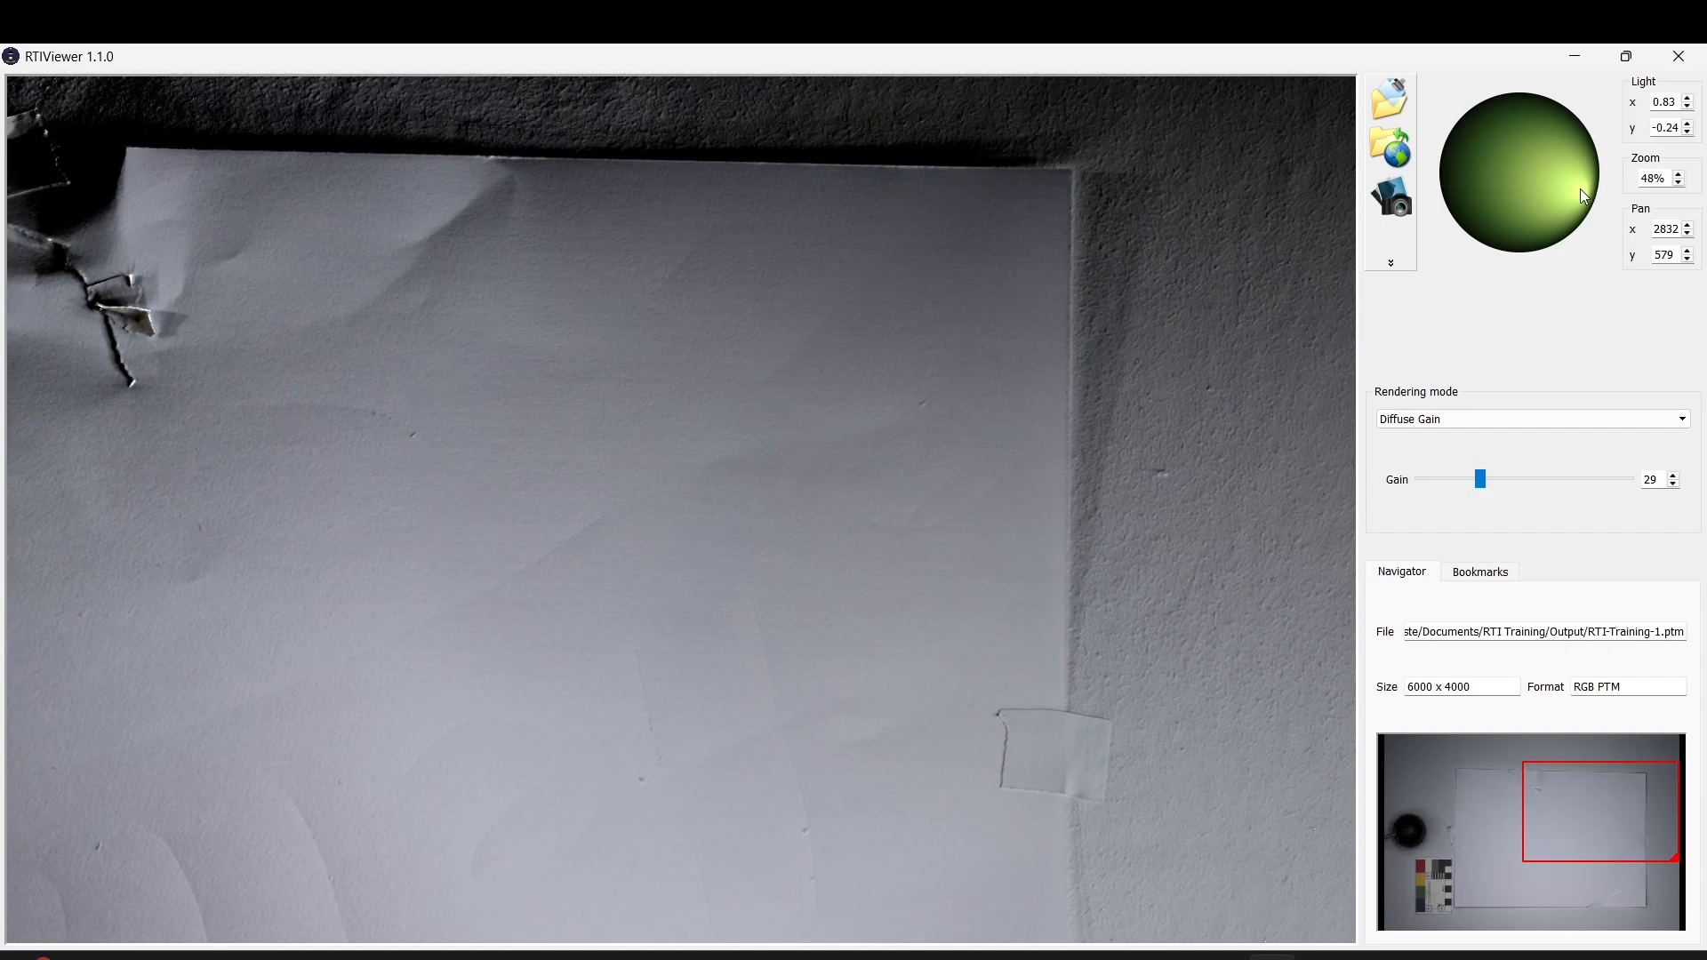
drag(1581, 188, 1504, 206)
scroll(1001, 467, down, 3)
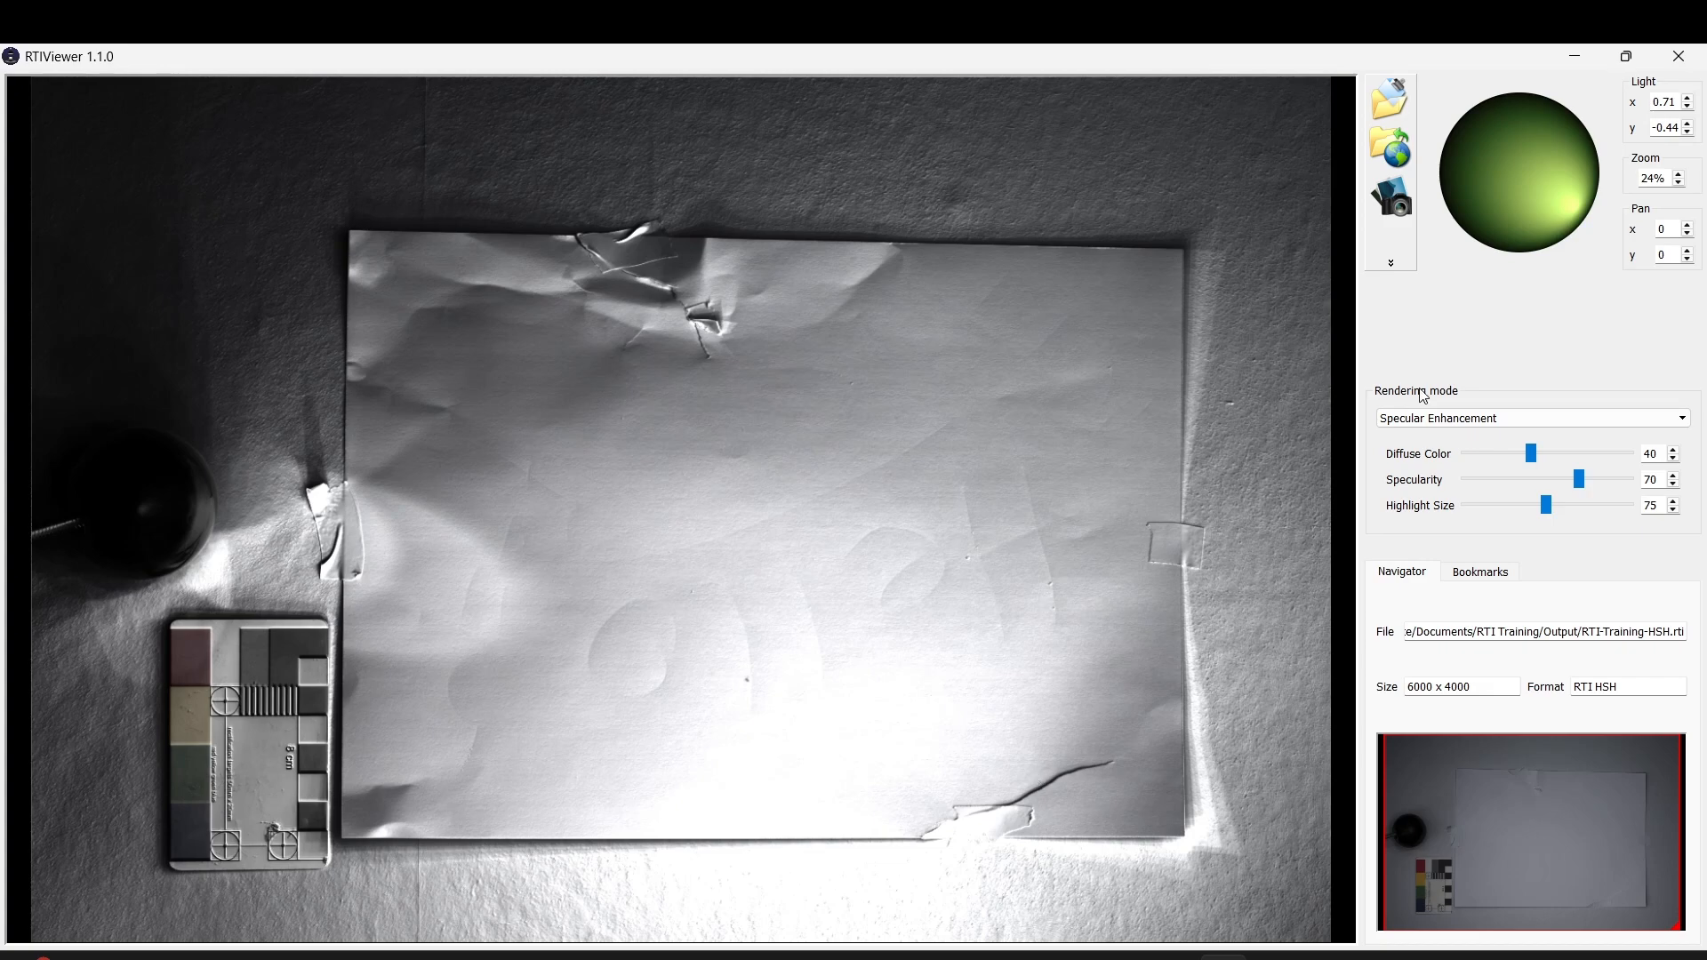
Review the rendering modes offered for RTI-Training-HSH.rti and switch back to RelightLab
click(1436, 418)
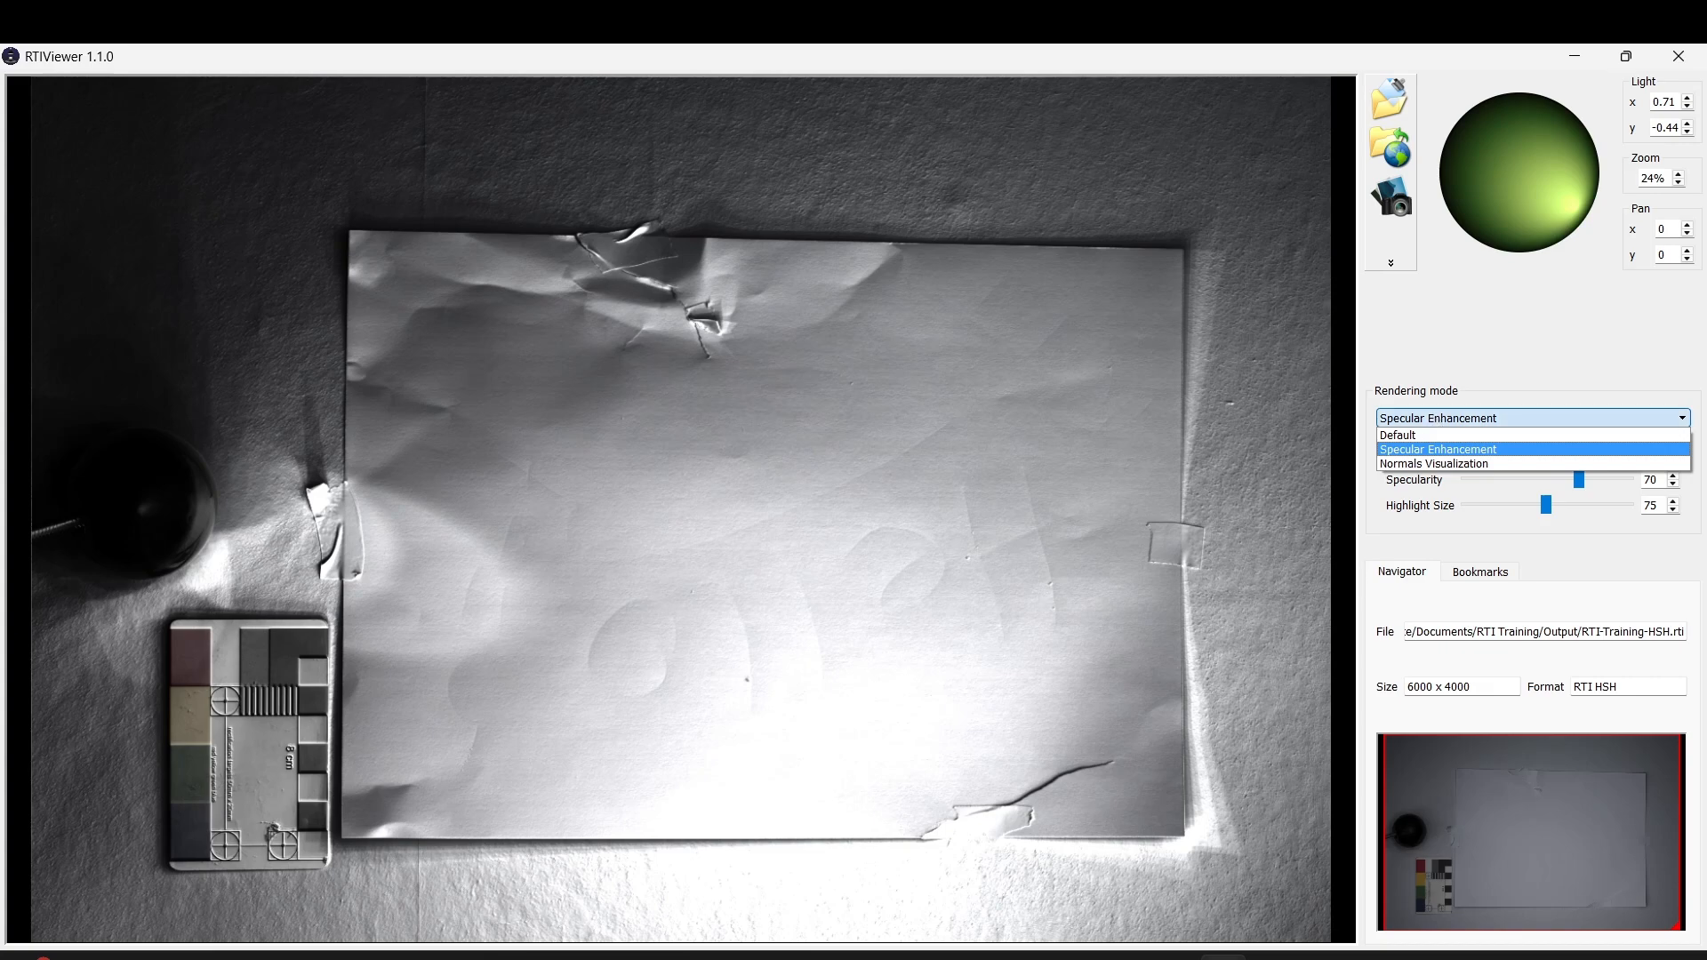
mouse_move(1127, 957)
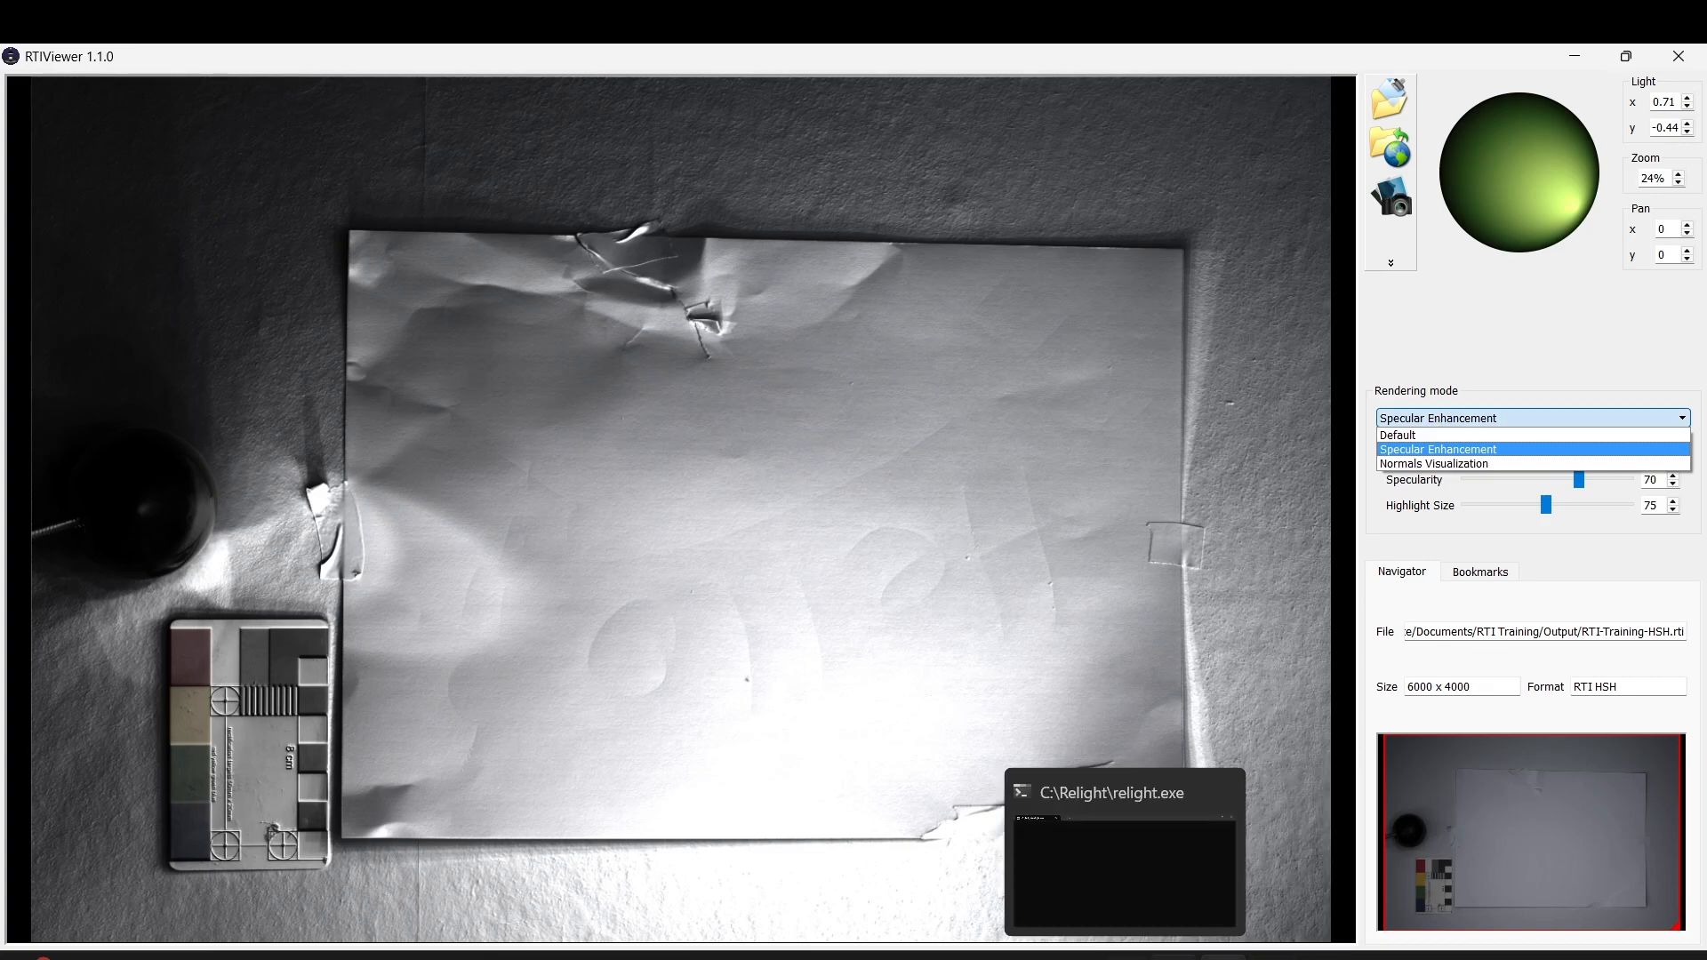
click(1125, 867)
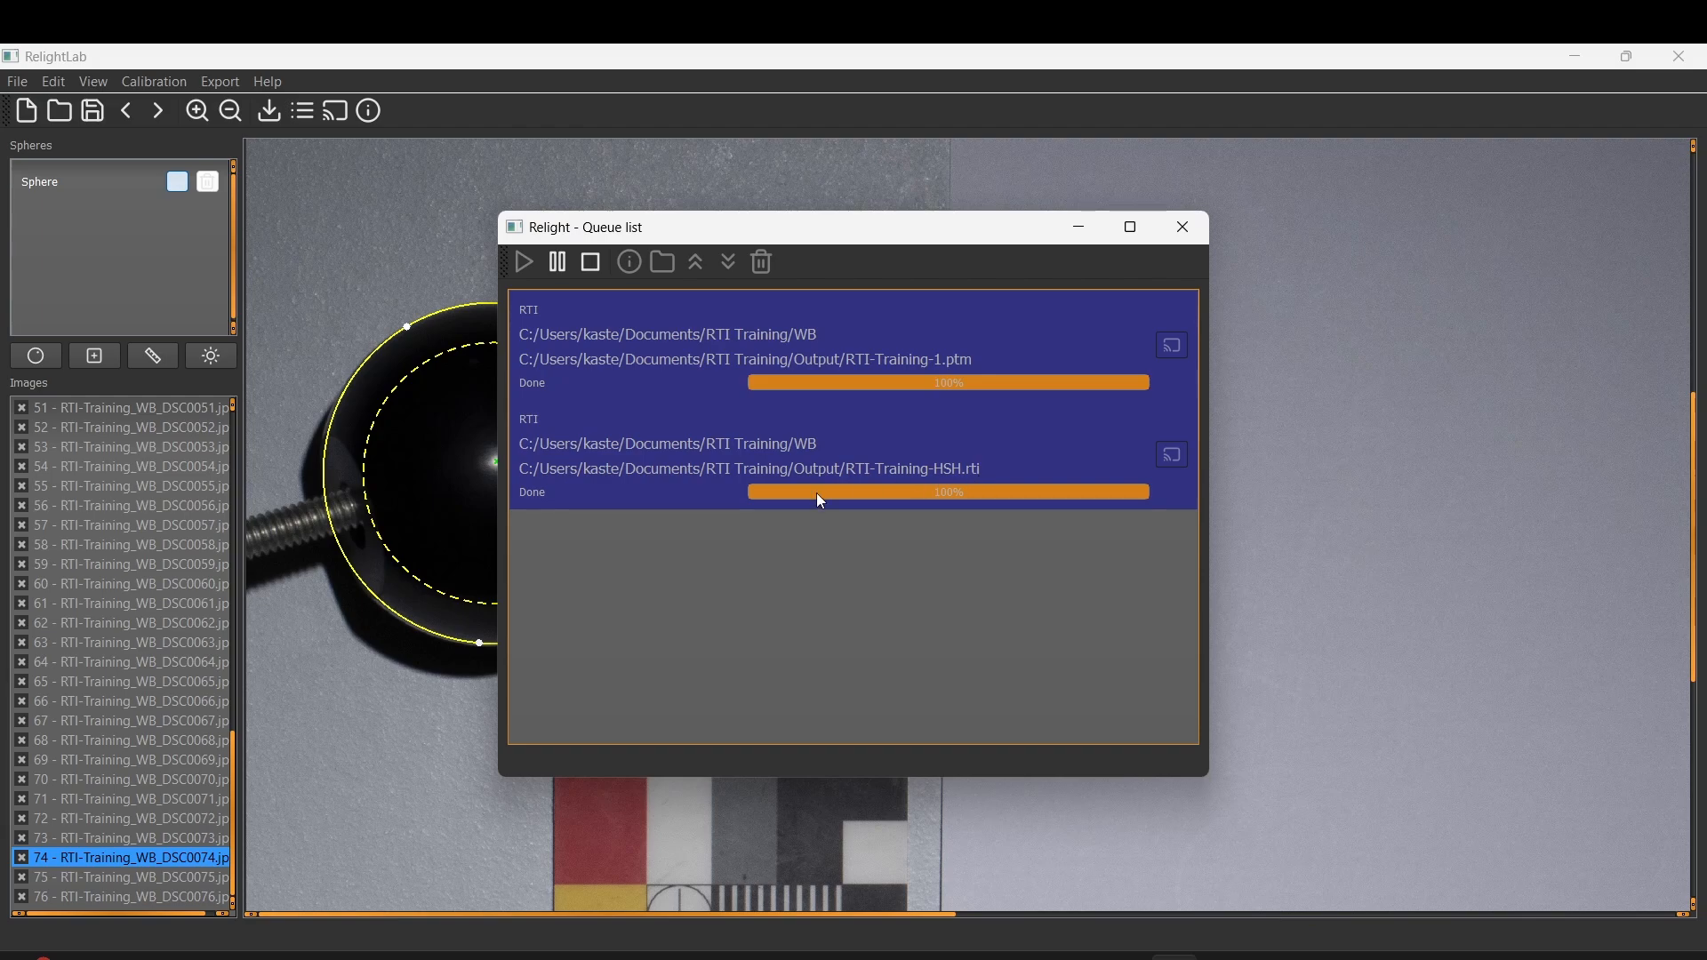
Switch to RTIViewer, check the HSH file's rendering modes and light the sheet from its upper edge, at about x 0.02, y 0.71
key(alt+Tab)
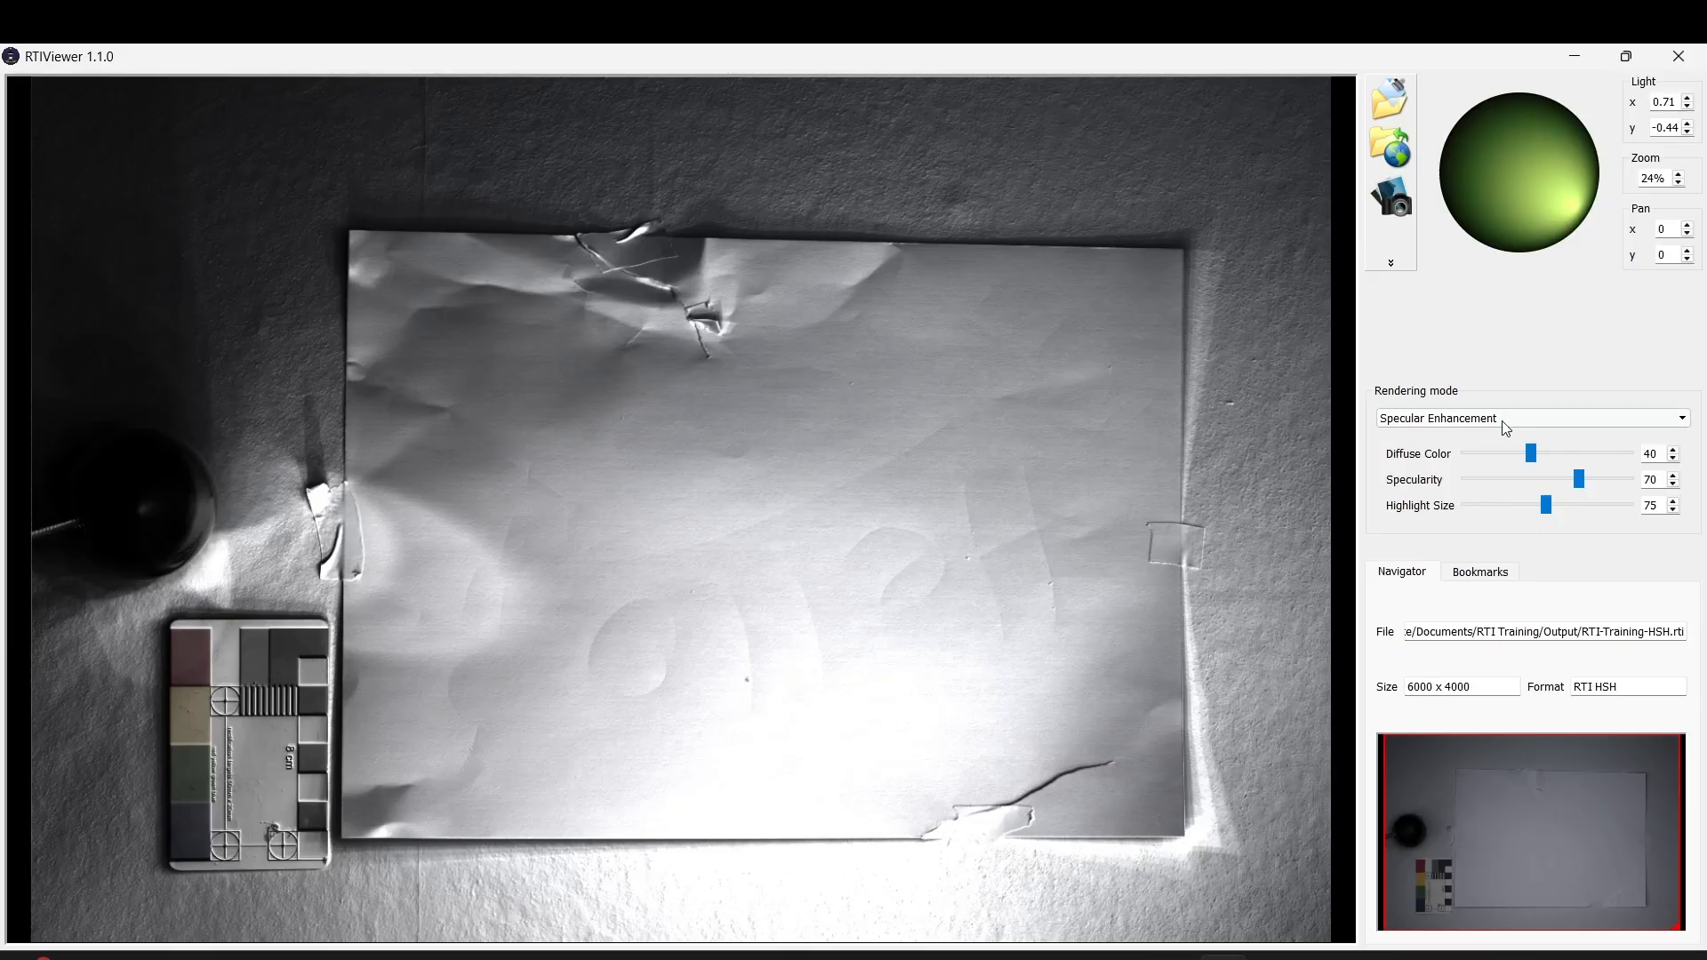
click(1506, 428)
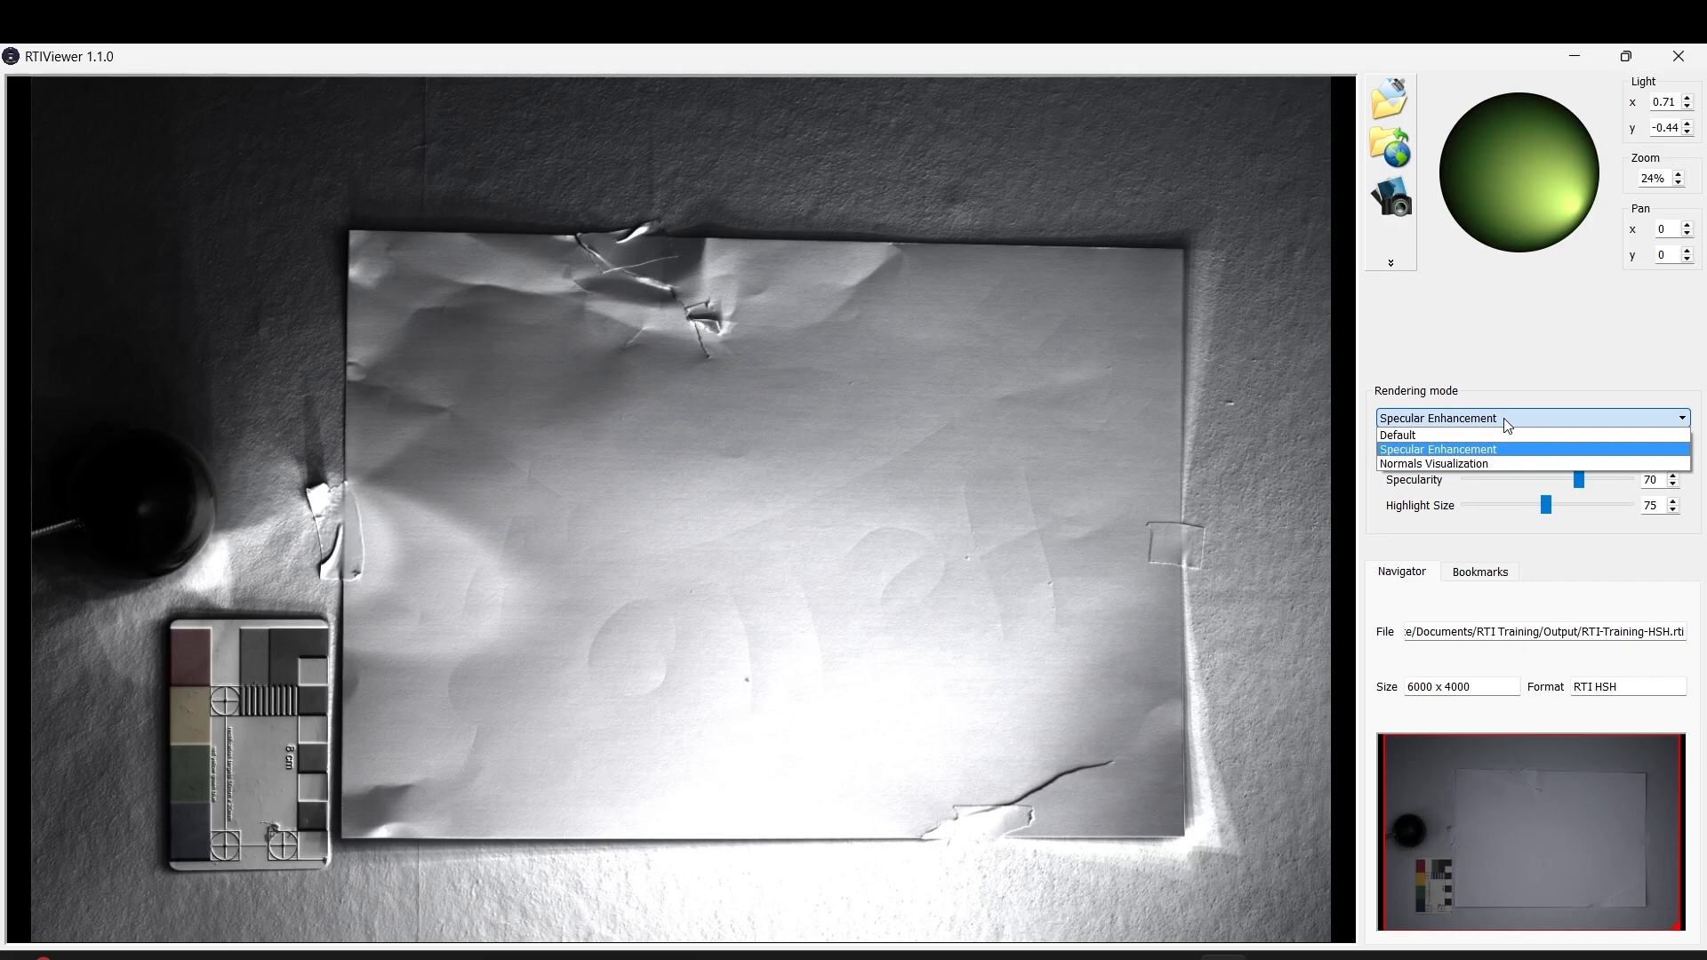
click(1489, 407)
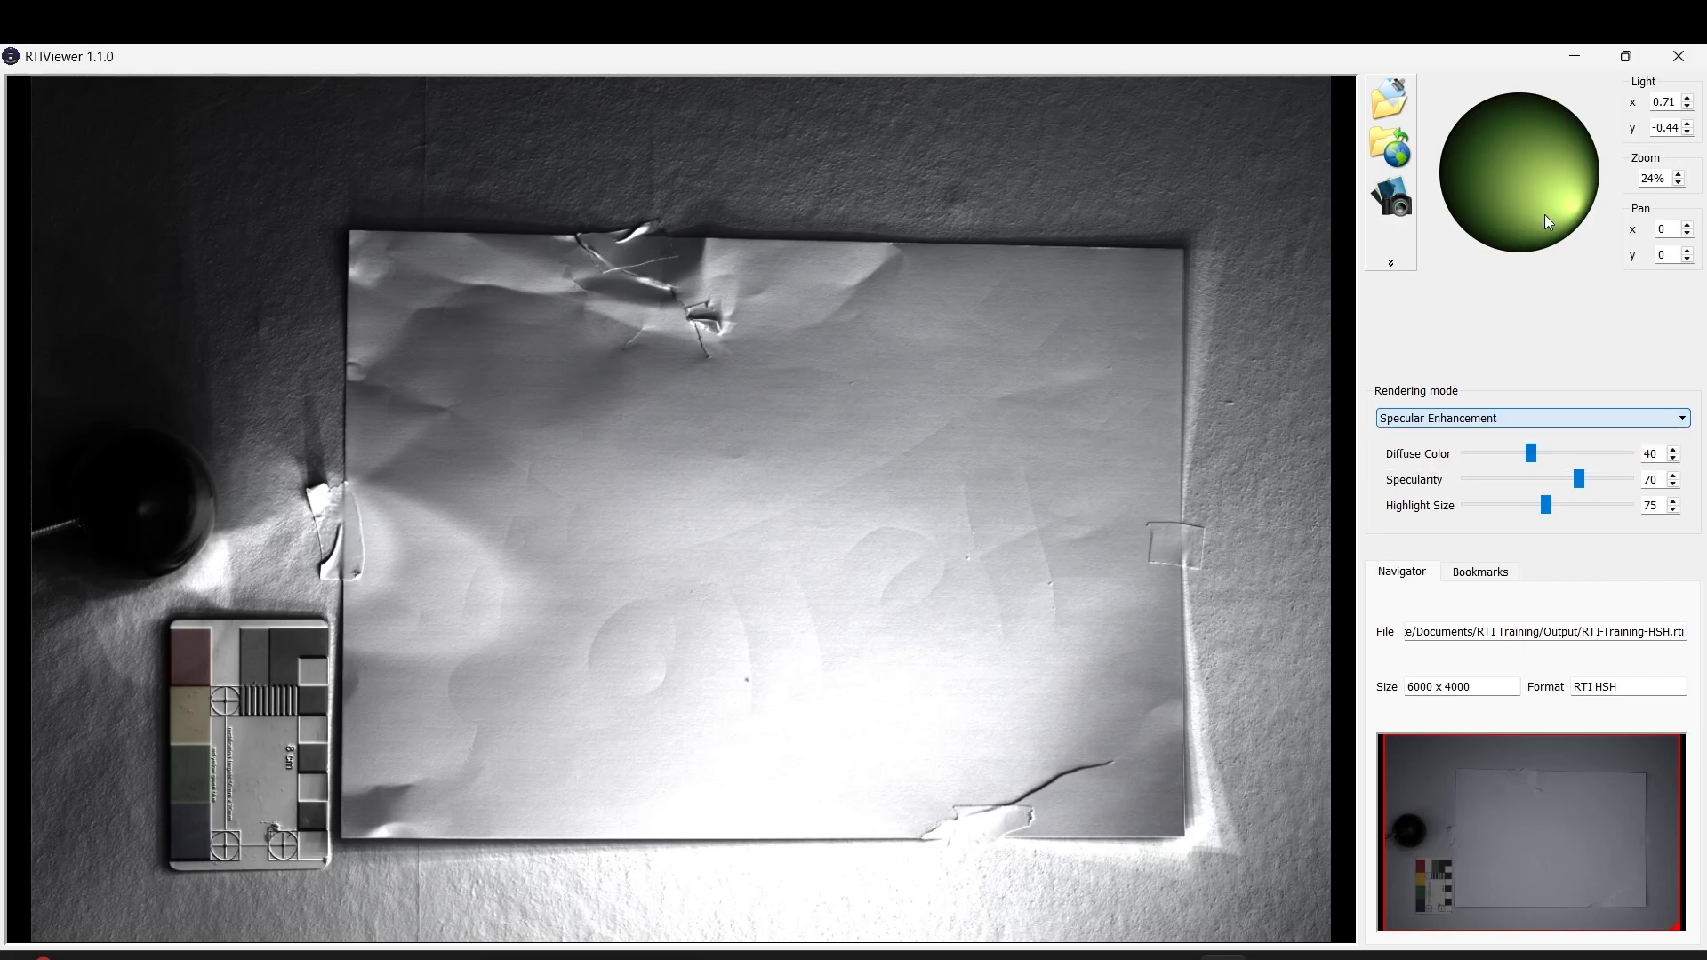
drag(1544, 216, 1506, 181)
drag(1518, 145, 1522, 116)
Open RTI-Training-1.ptm and render it with Diffuse Gain, lit from the right at about x 1.00, y 0.08
click(1400, 106)
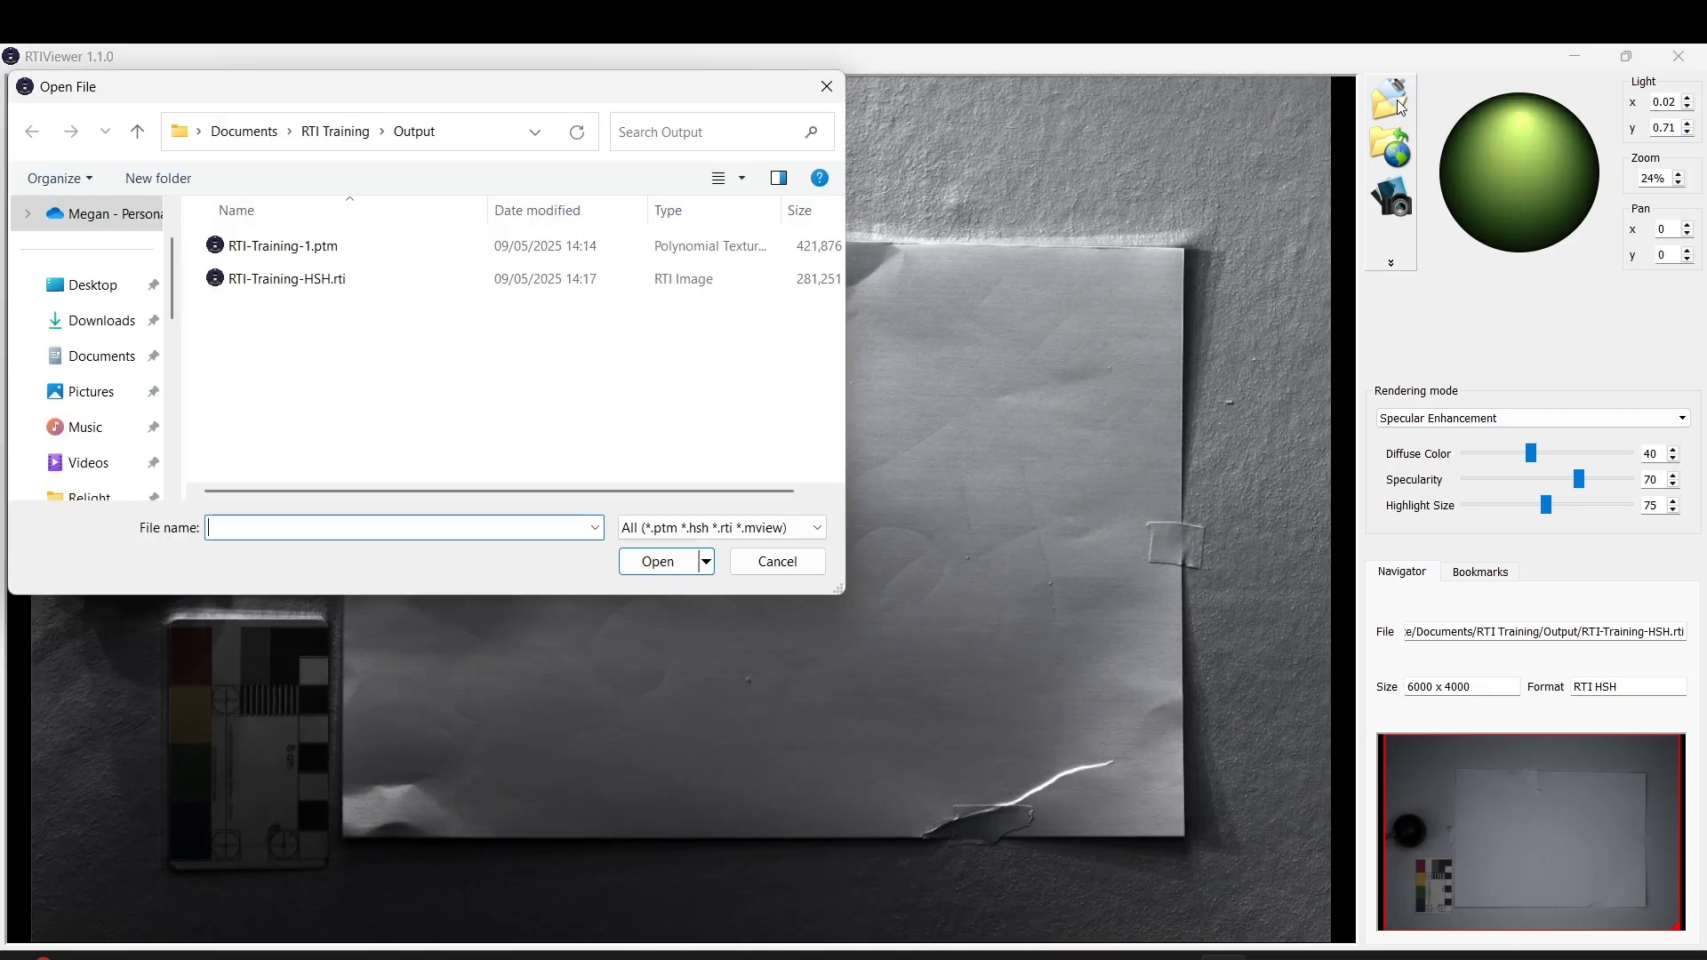
double_click(480, 242)
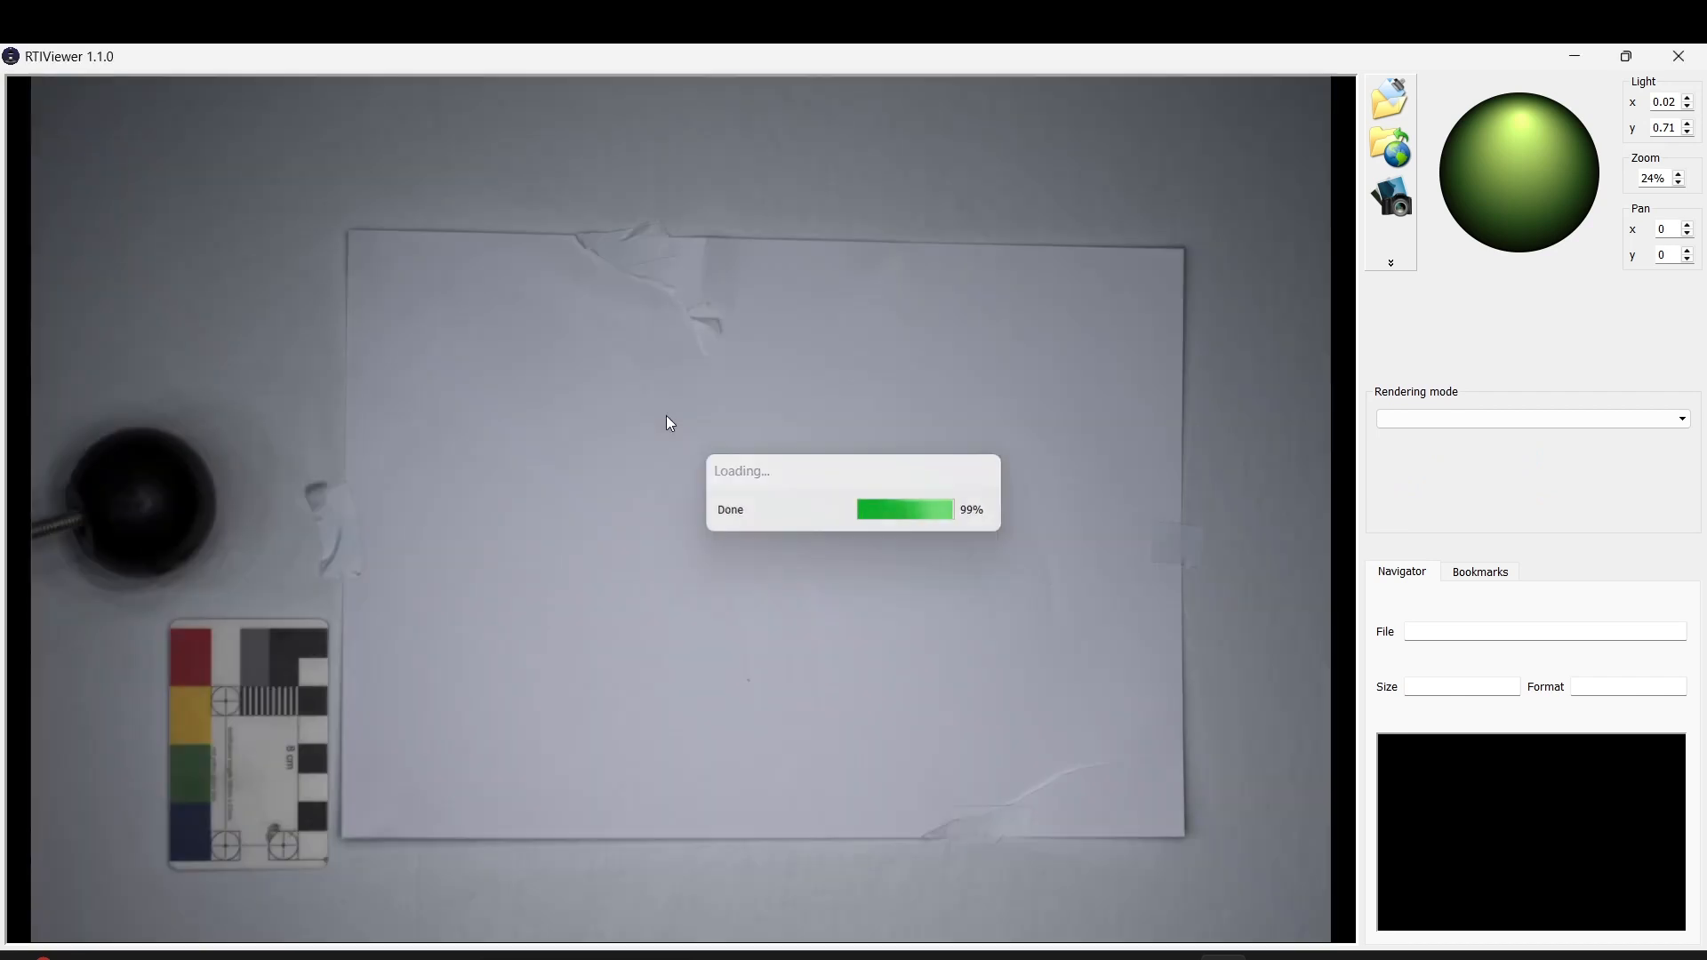
click(1435, 418)
click(1414, 450)
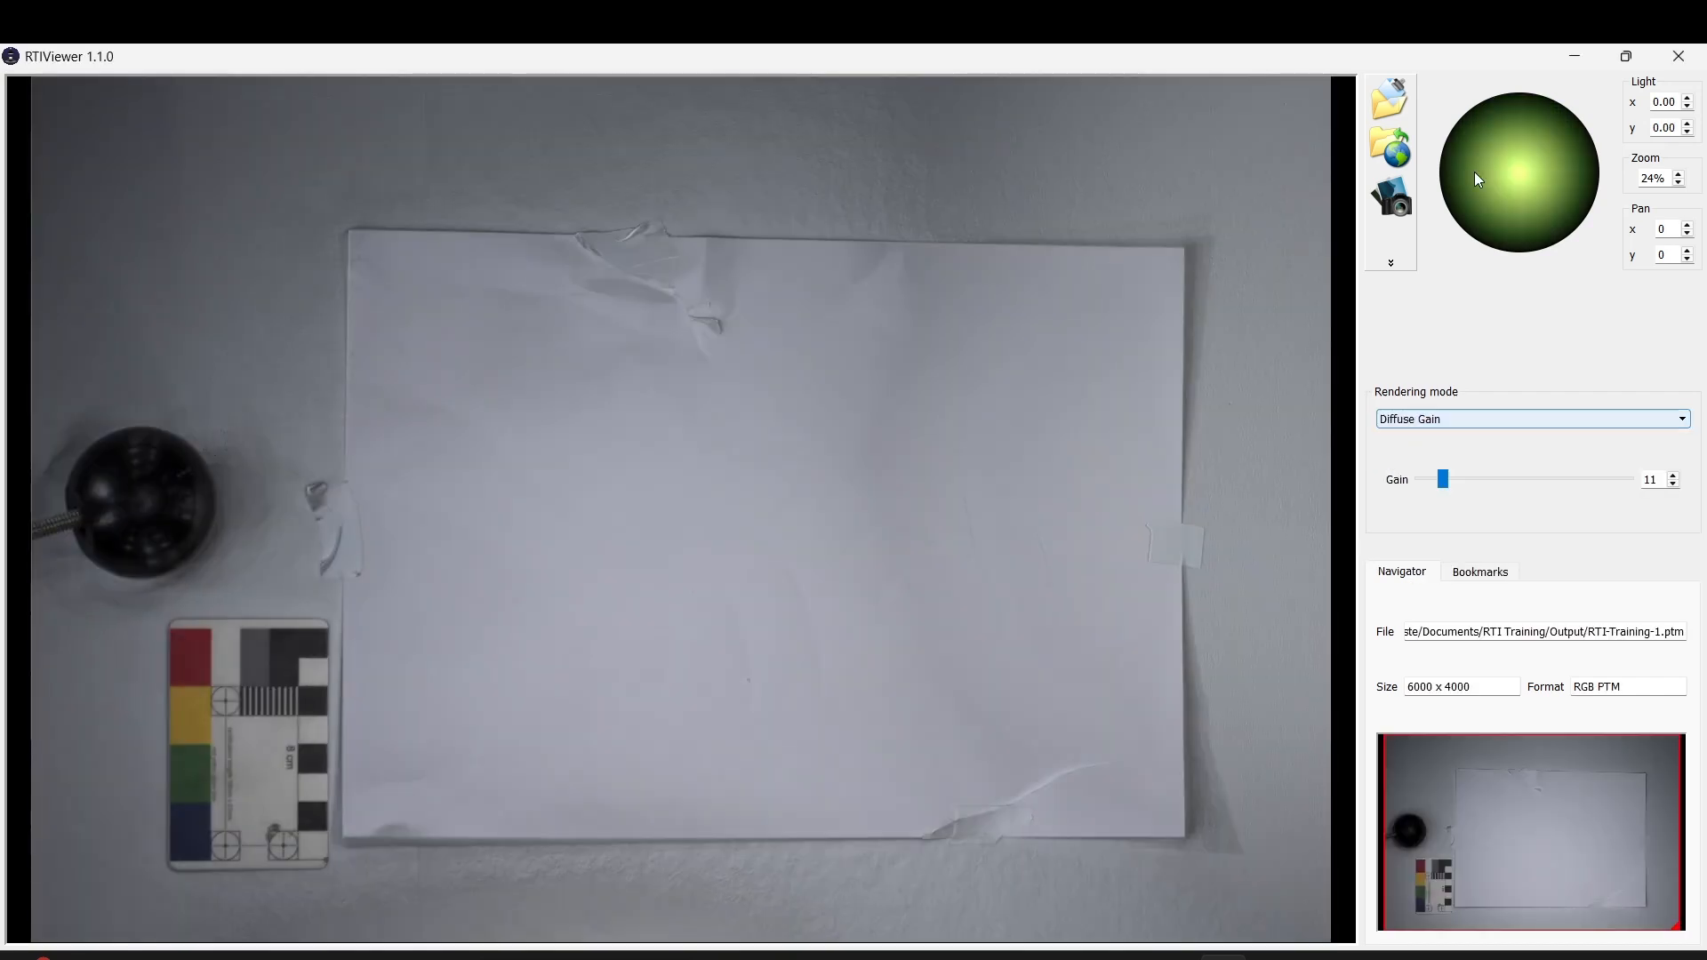
drag(1474, 173, 1598, 166)
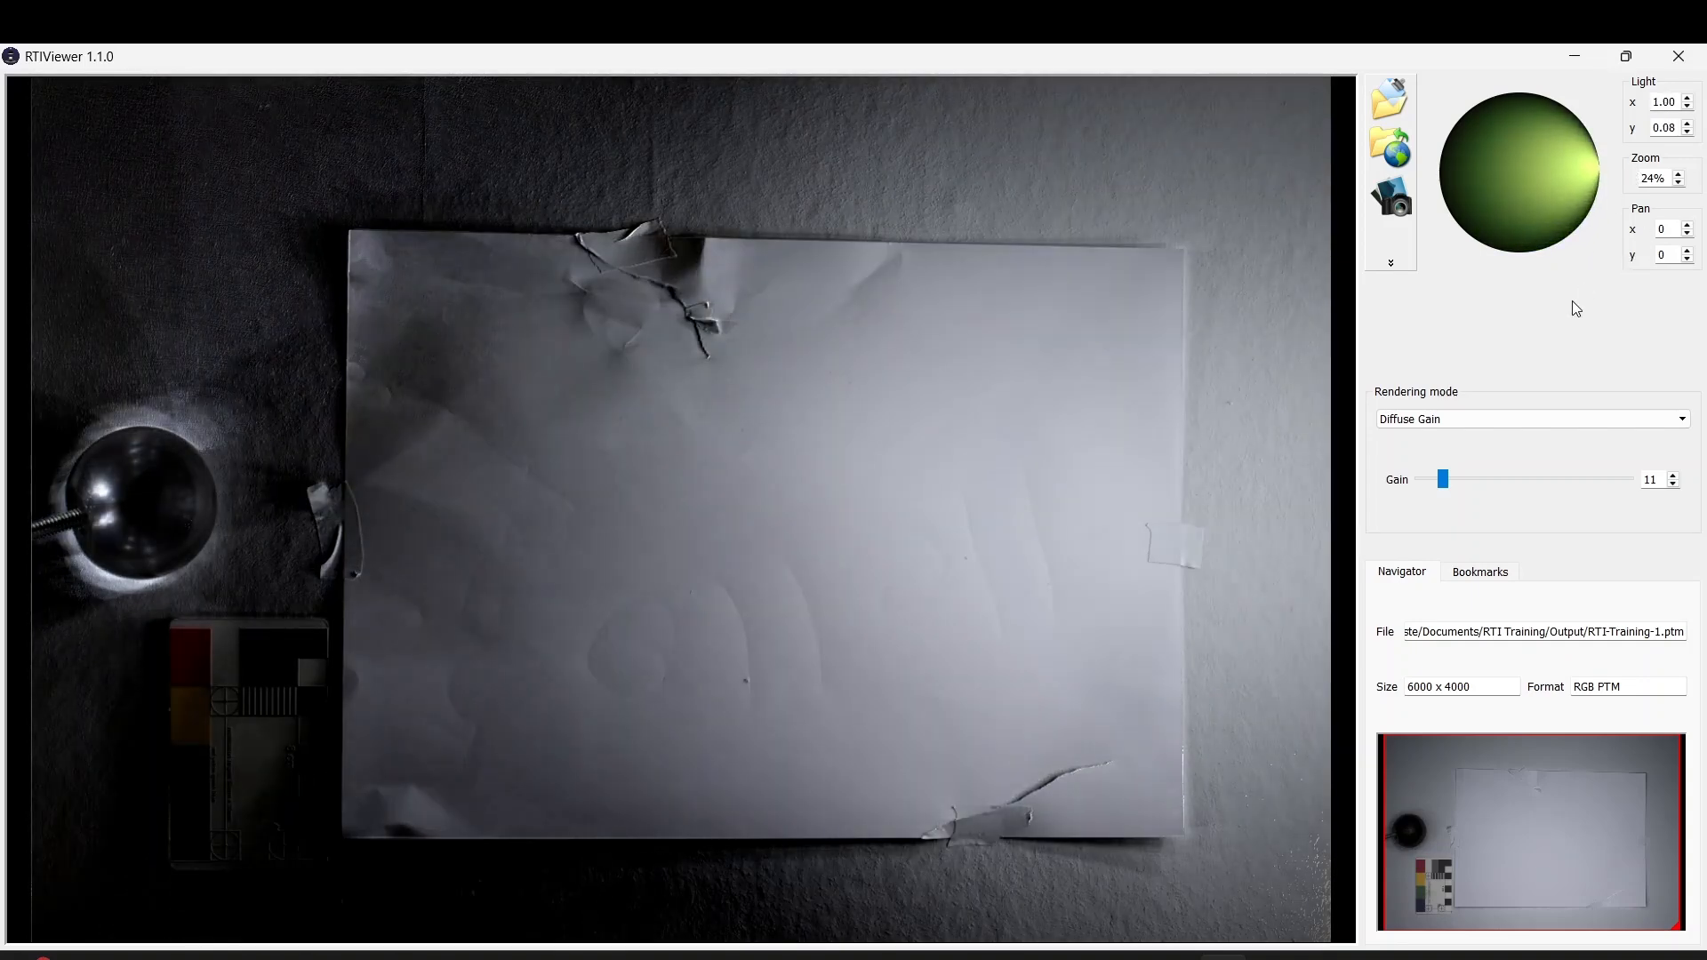
Render the sheet in Specular Enhancement with Diffuse Color at 75, lit from the right at about x 0.99, y -0.14
click(1494, 417)
click(1450, 463)
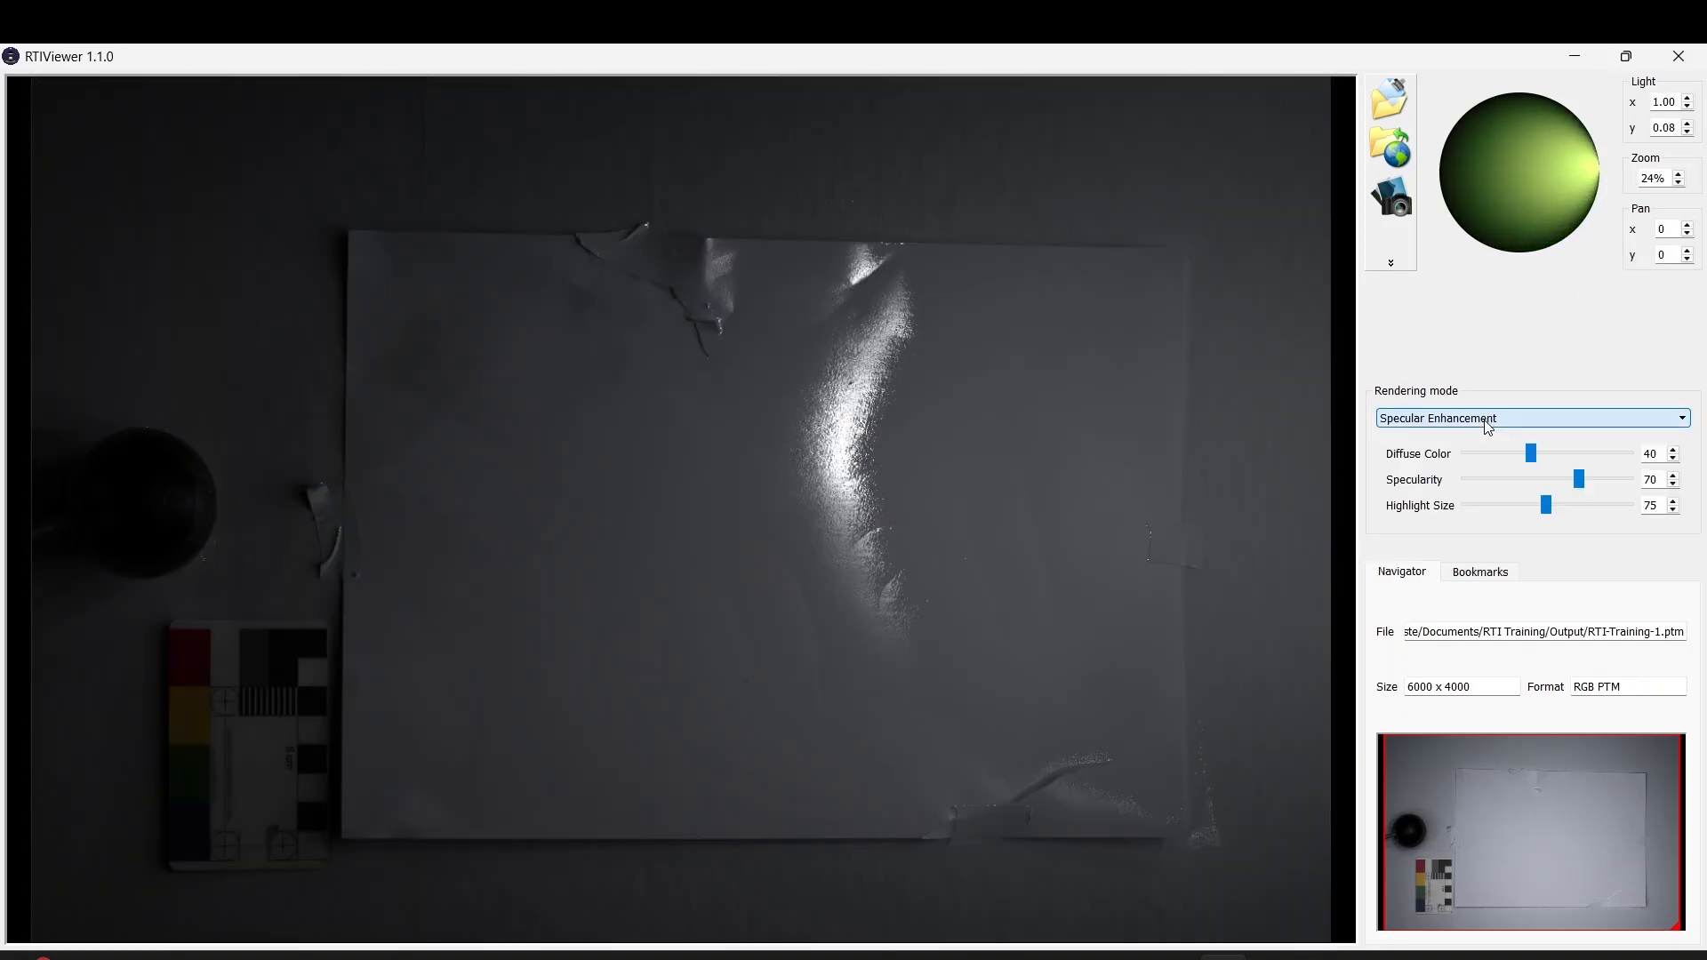
drag(1523, 454, 1588, 453)
drag(1565, 233, 1659, 198)
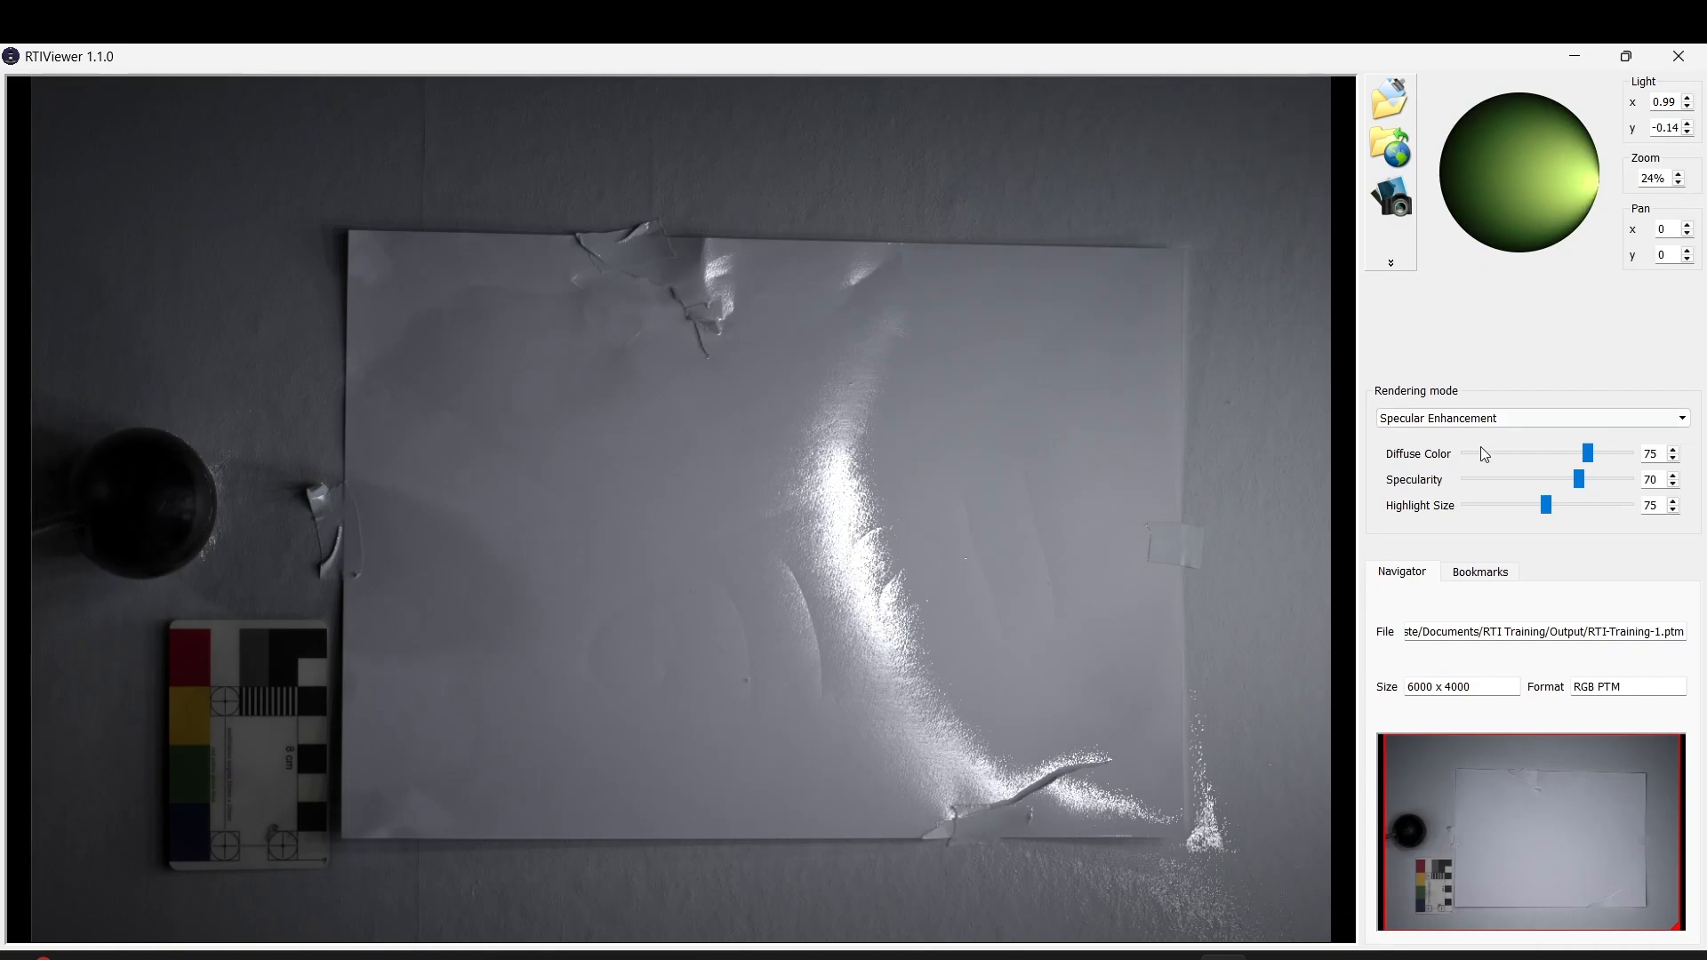
Render the sheet with Normal Unsharp Masking and light it from the lower right, at about x 0.93, y -0.36
click(1484, 418)
click(1432, 487)
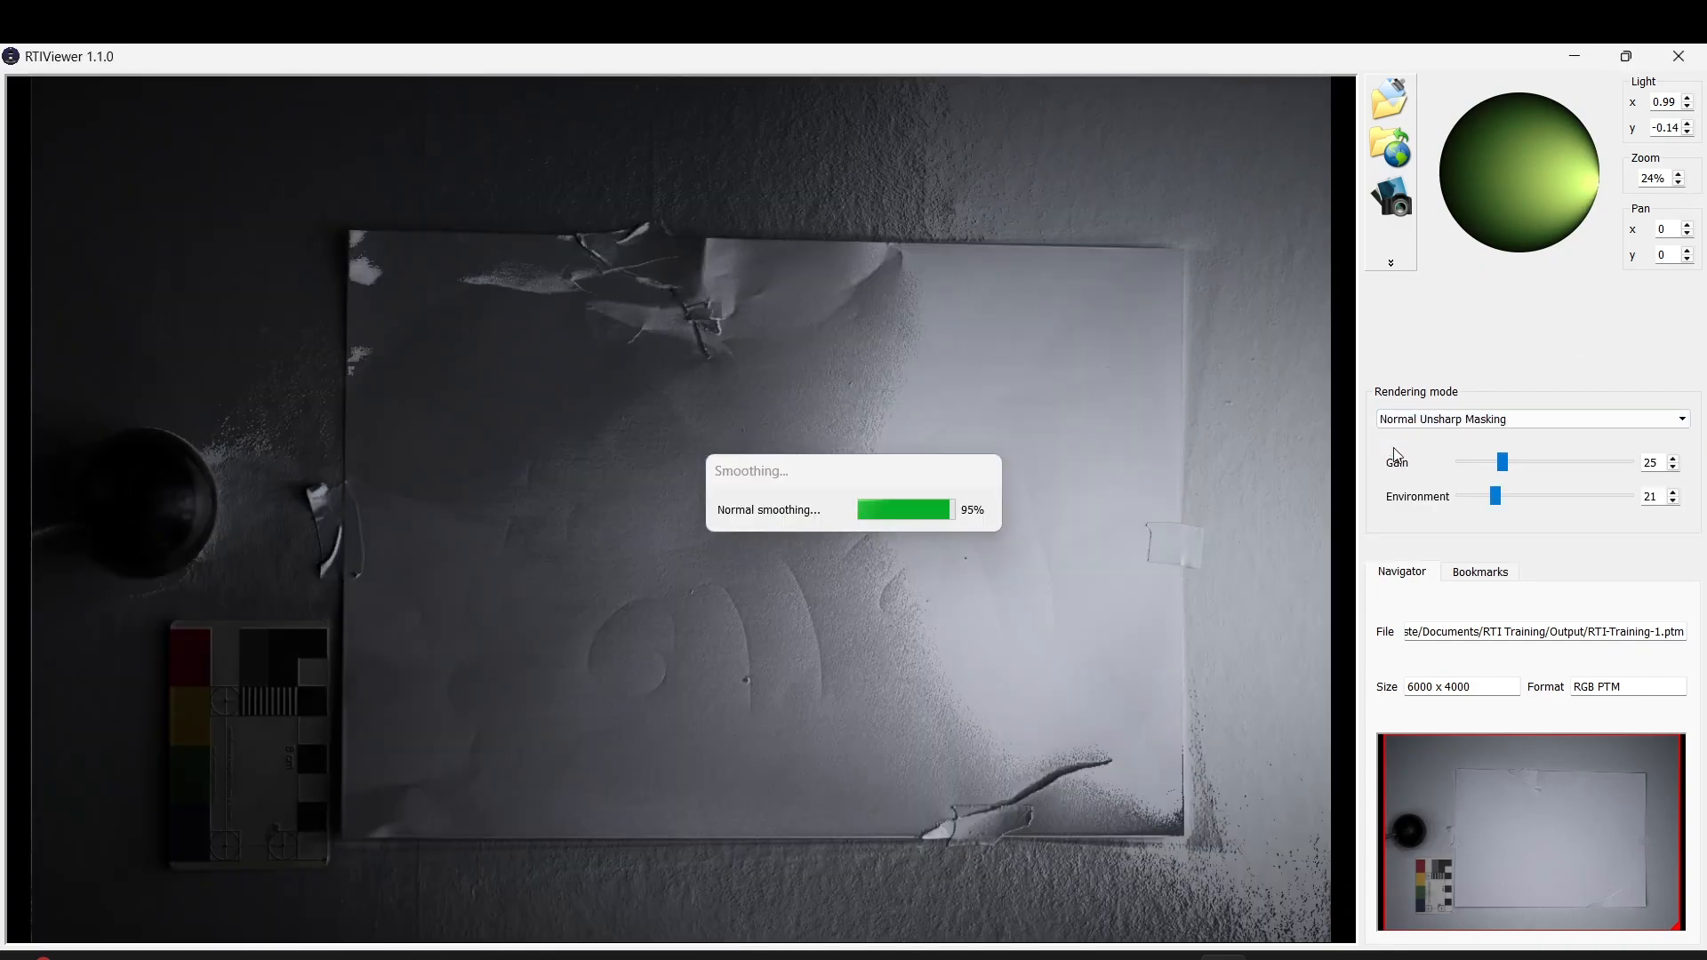
drag(1535, 199, 1594, 200)
Render the sheet with Image Unsharp Masking, lit from about x -0.33, y 0.77, raising the gain to 64 and further
click(1539, 419)
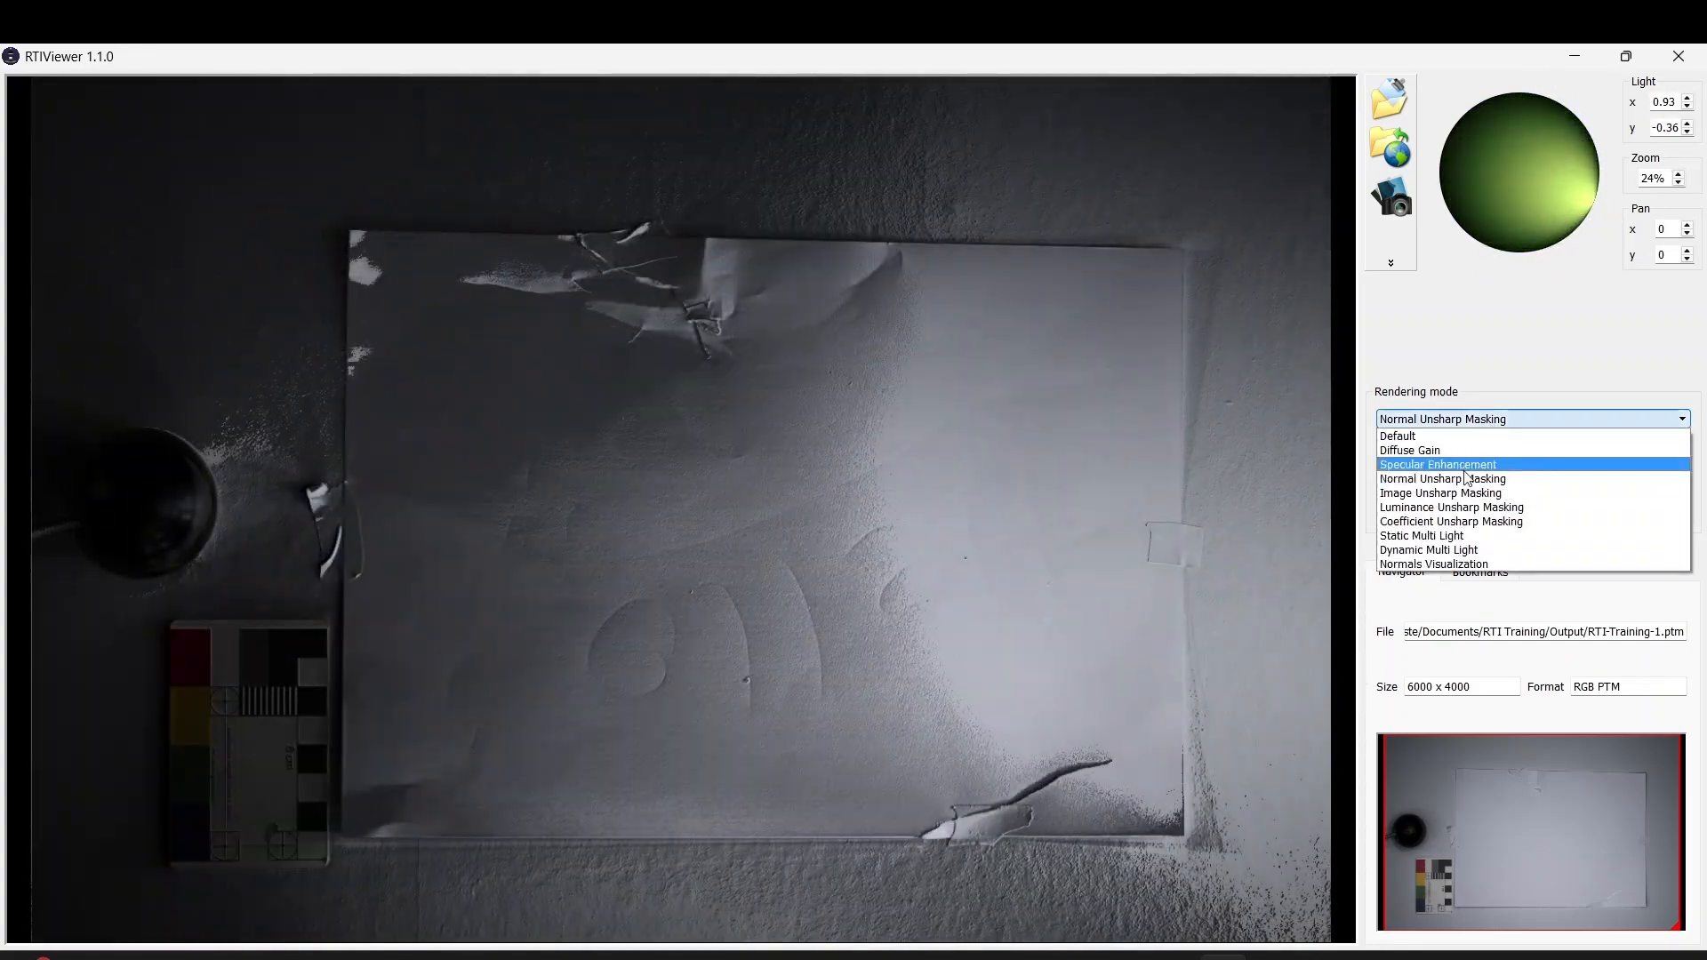
click(1512, 493)
drag(1476, 479, 1553, 479)
drag(1541, 257, 1494, 112)
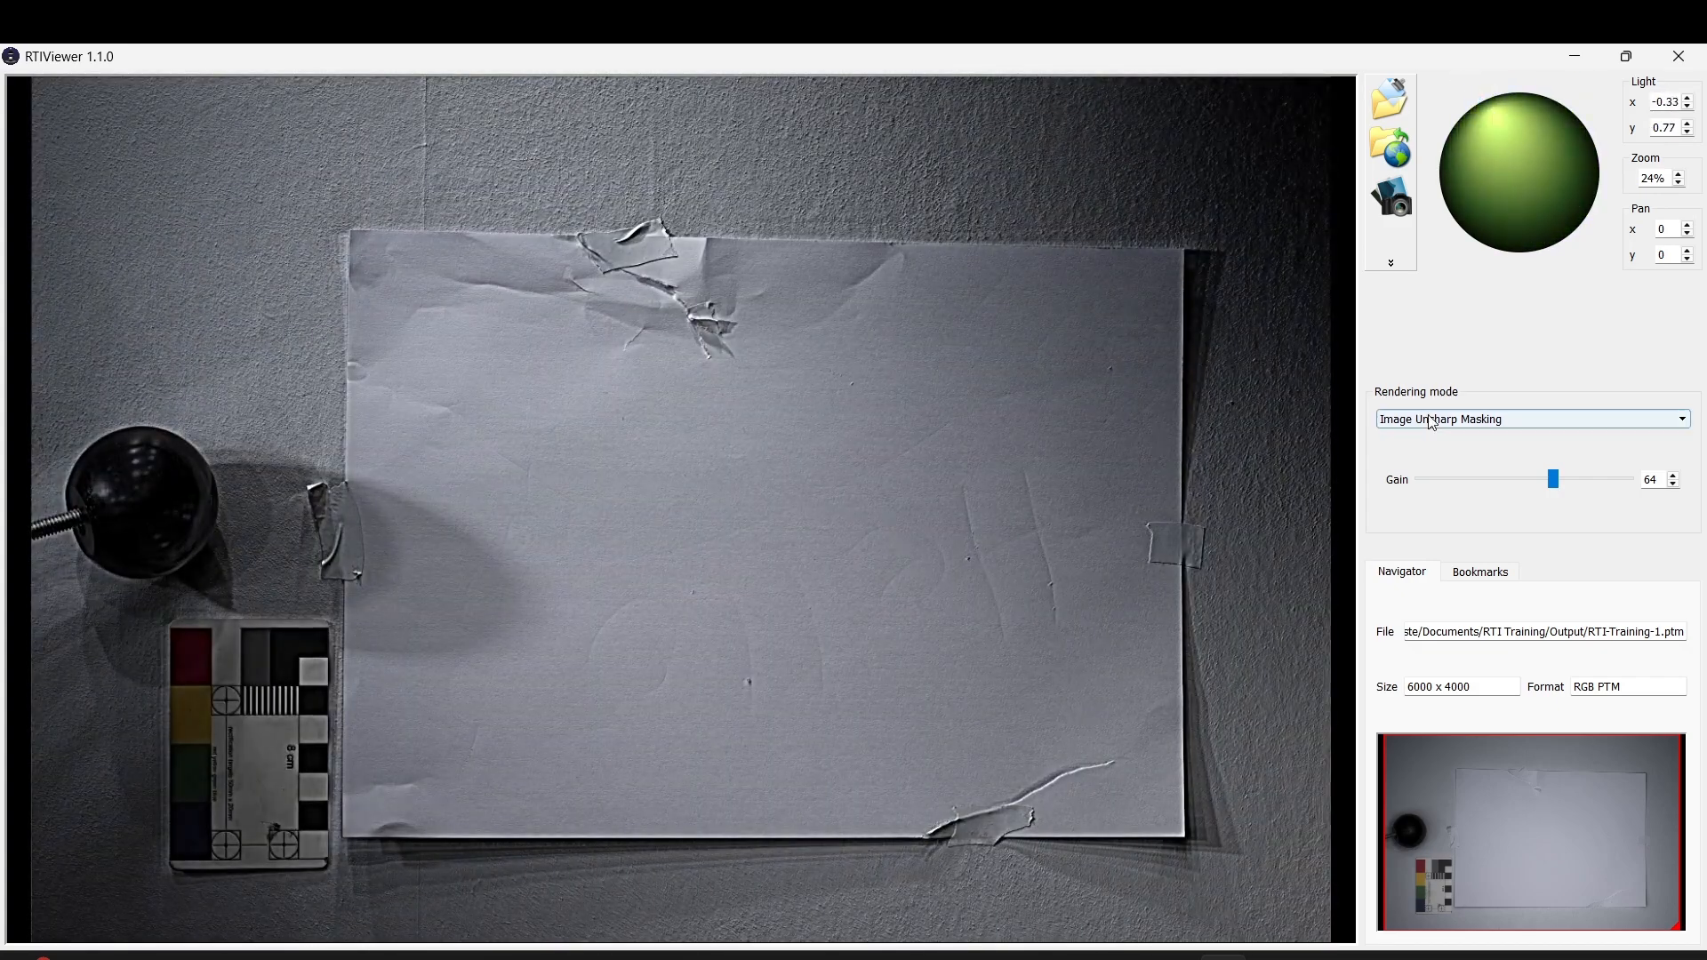
drag(1551, 482, 1643, 494)
Render the sheet with Luminance Unsharp Masking and light it from nearly overhead, at about x -0.21, y 0.02
click(1458, 418)
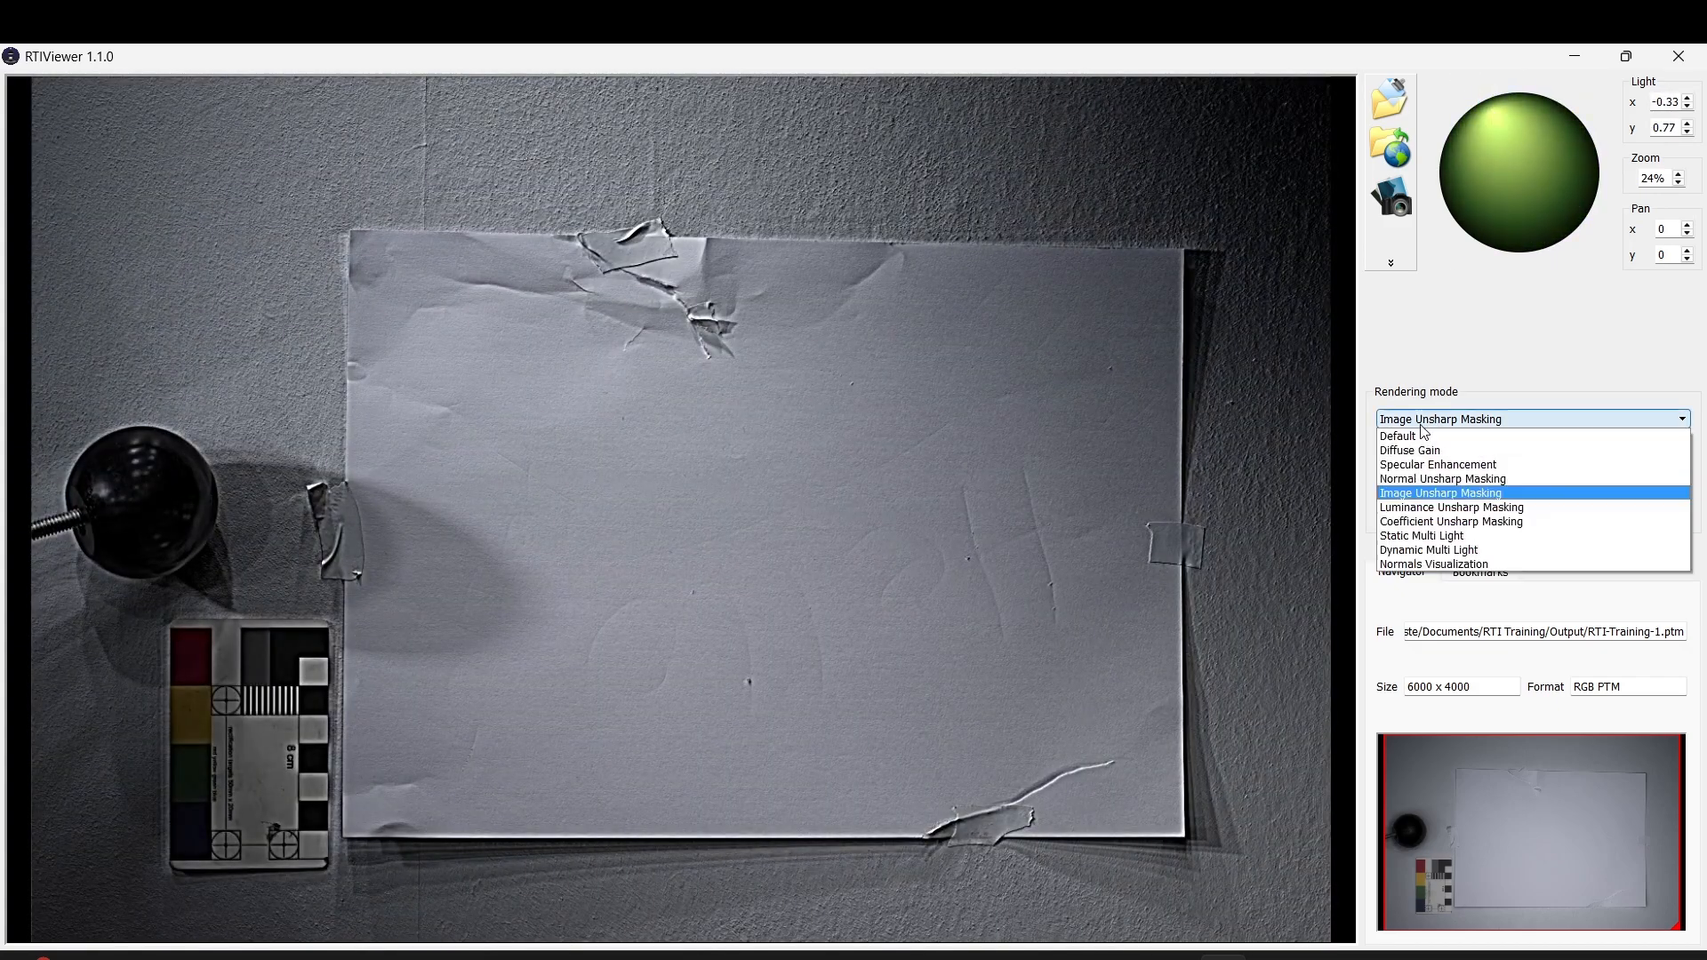
click(1441, 492)
click(1497, 224)
drag(1497, 224, 1505, 172)
Render the sheet with Coefficient Unsharp Masking and light it from the upper left, at about x -0.62, y 0.47
click(1501, 418)
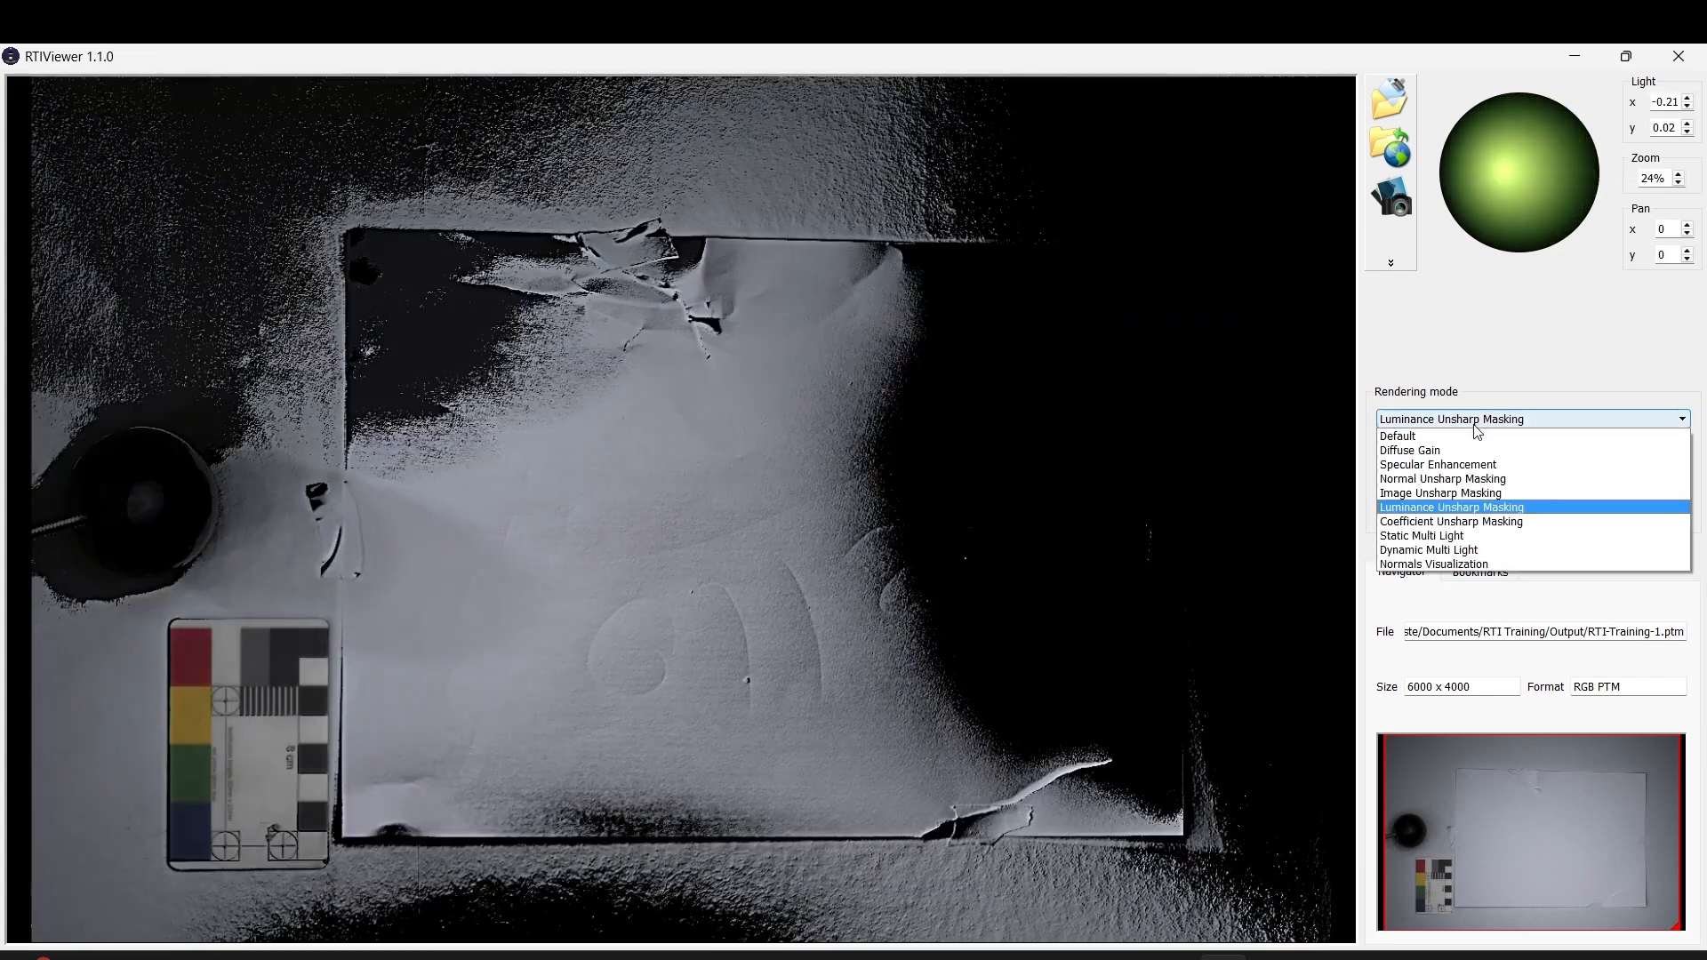
click(1434, 527)
click(1556, 91)
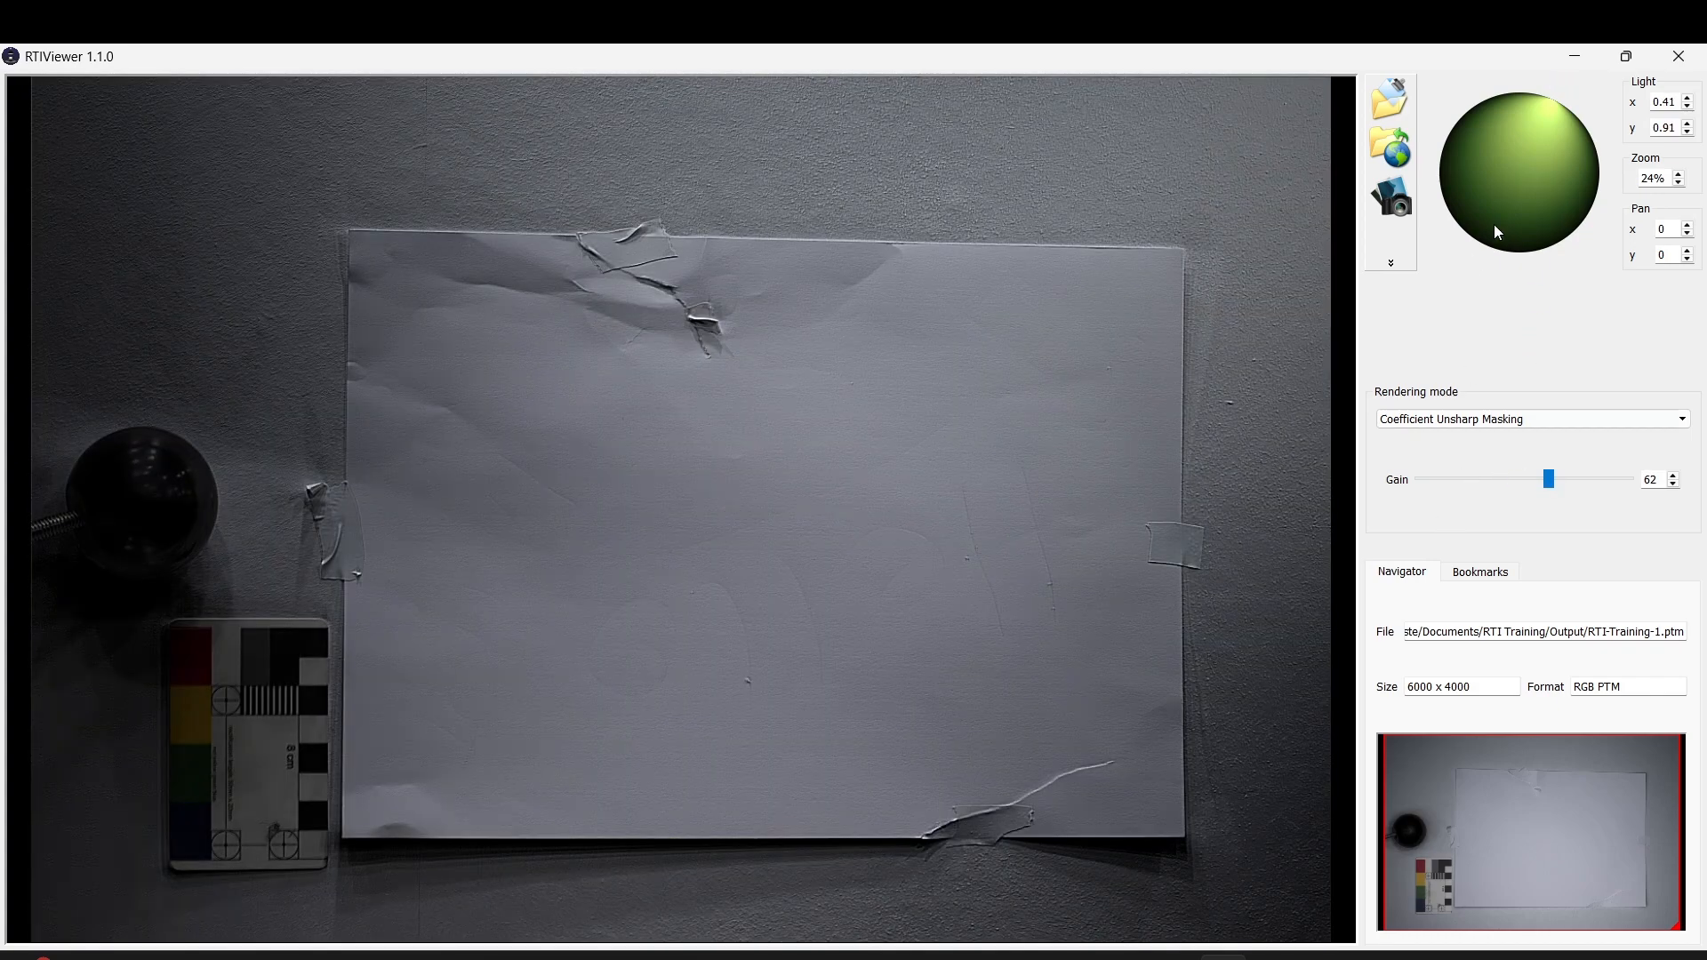
drag(1497, 229, 1470, 135)
Render the sheet with Static Multi Light for comparison and change the rendering to Normals Visualization
click(1481, 421)
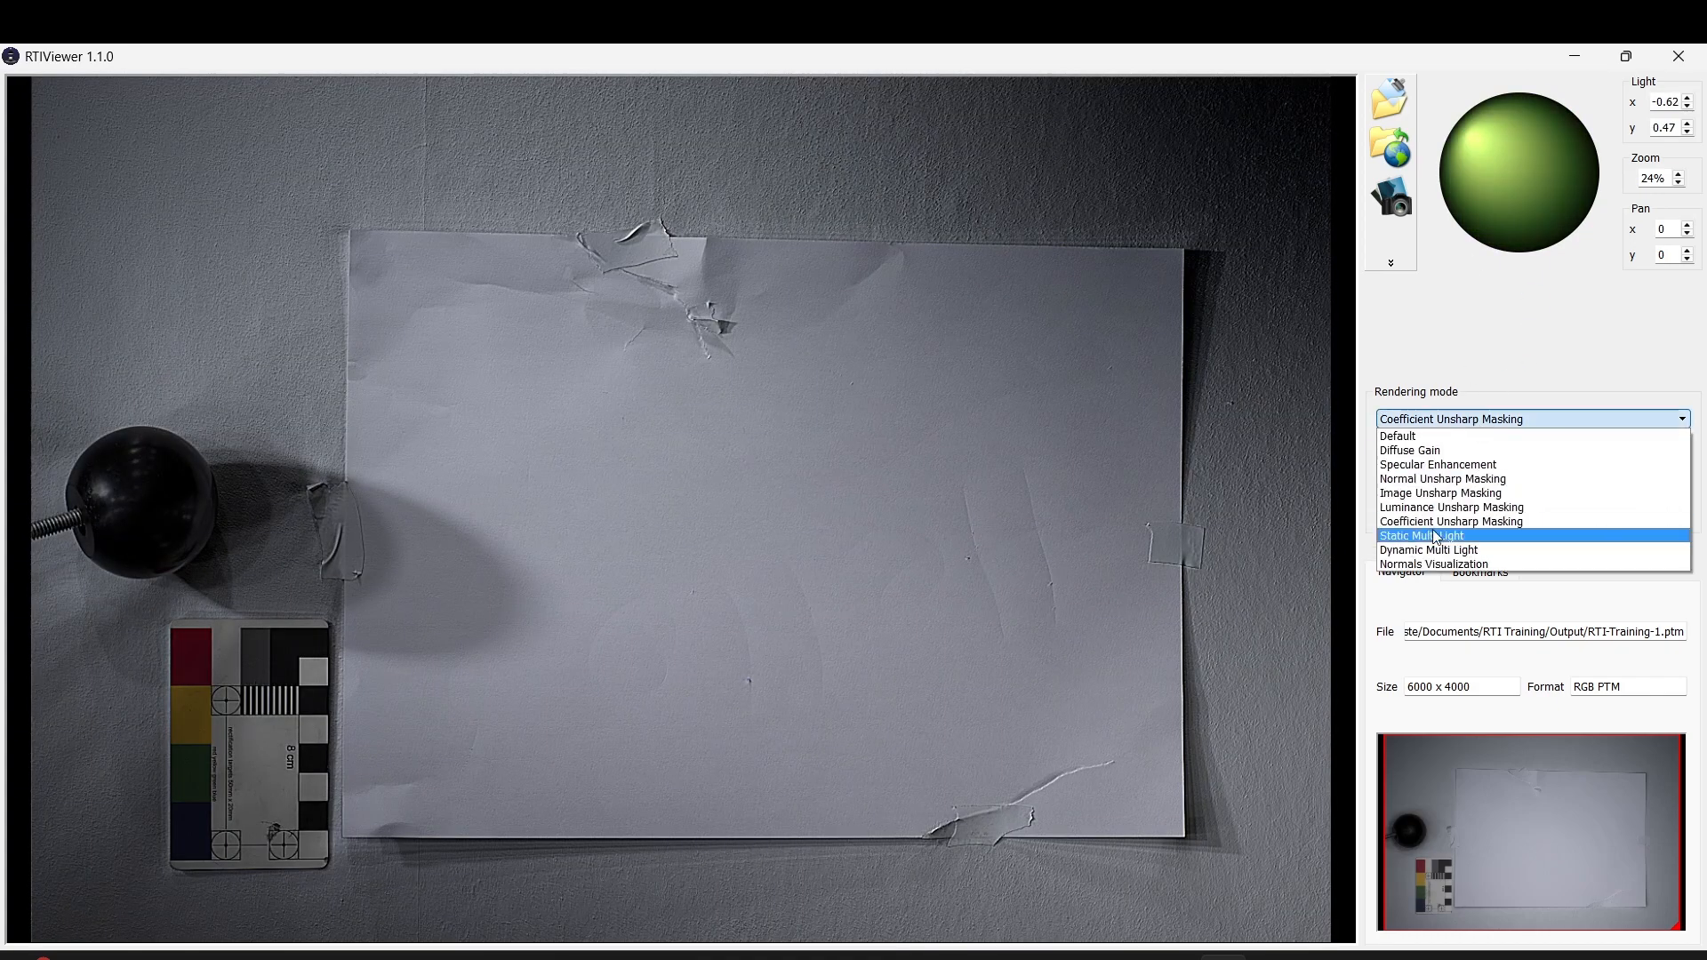
click(1427, 533)
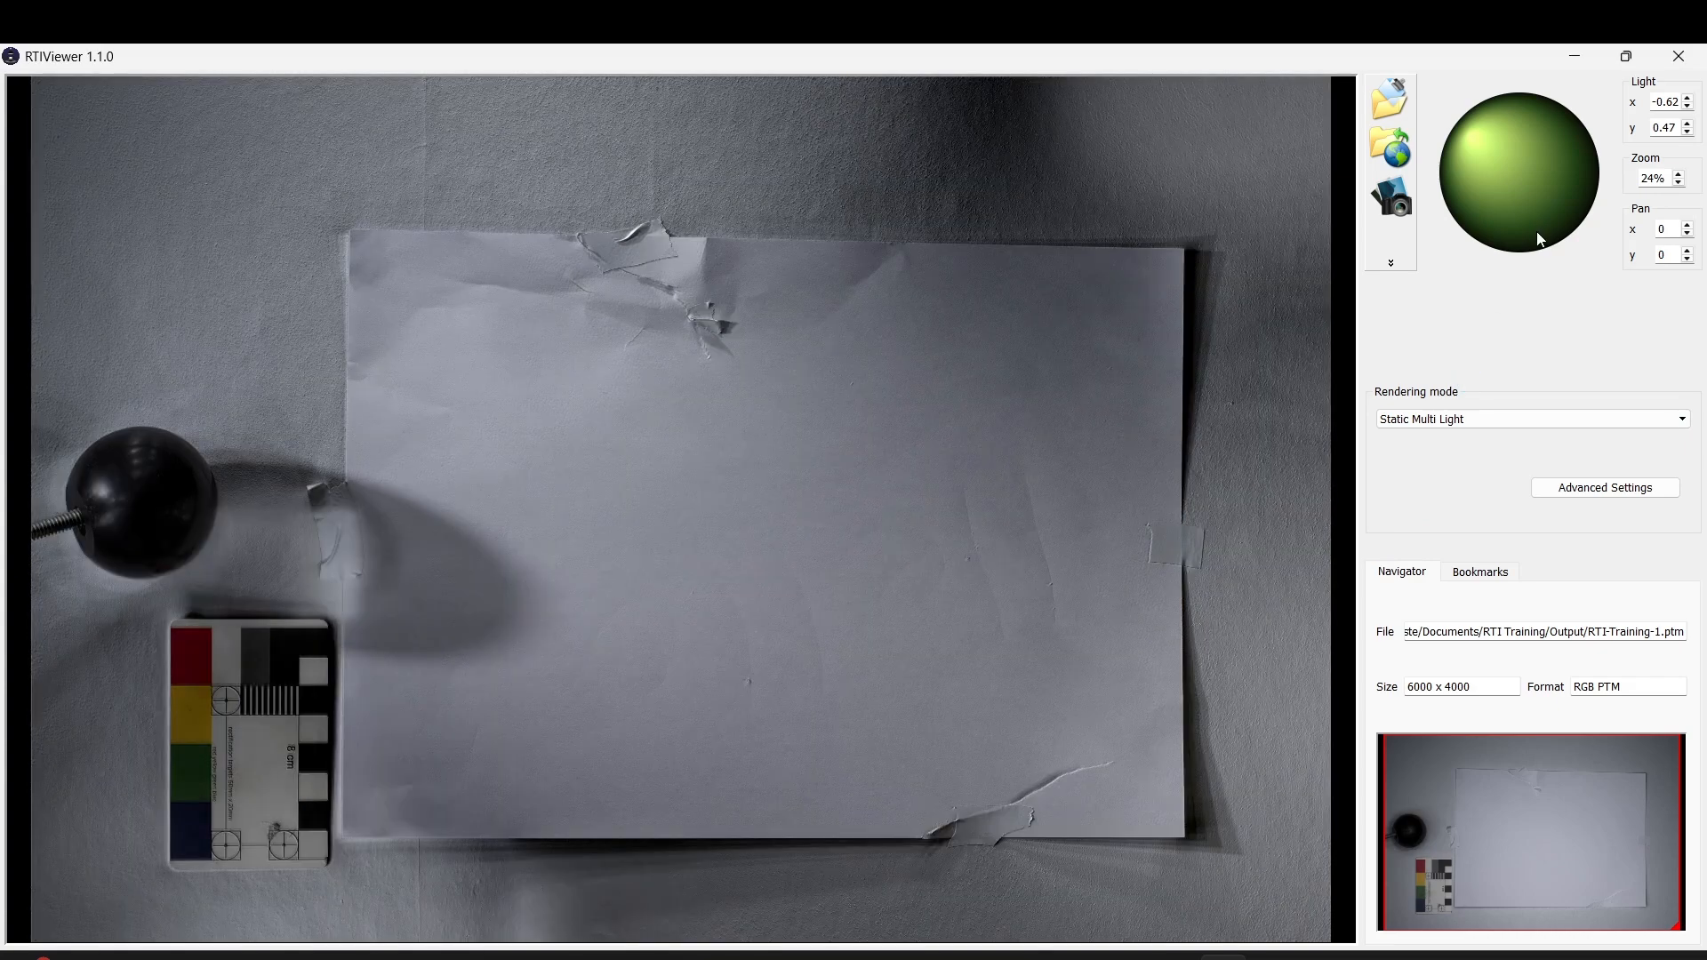
click(1449, 417)
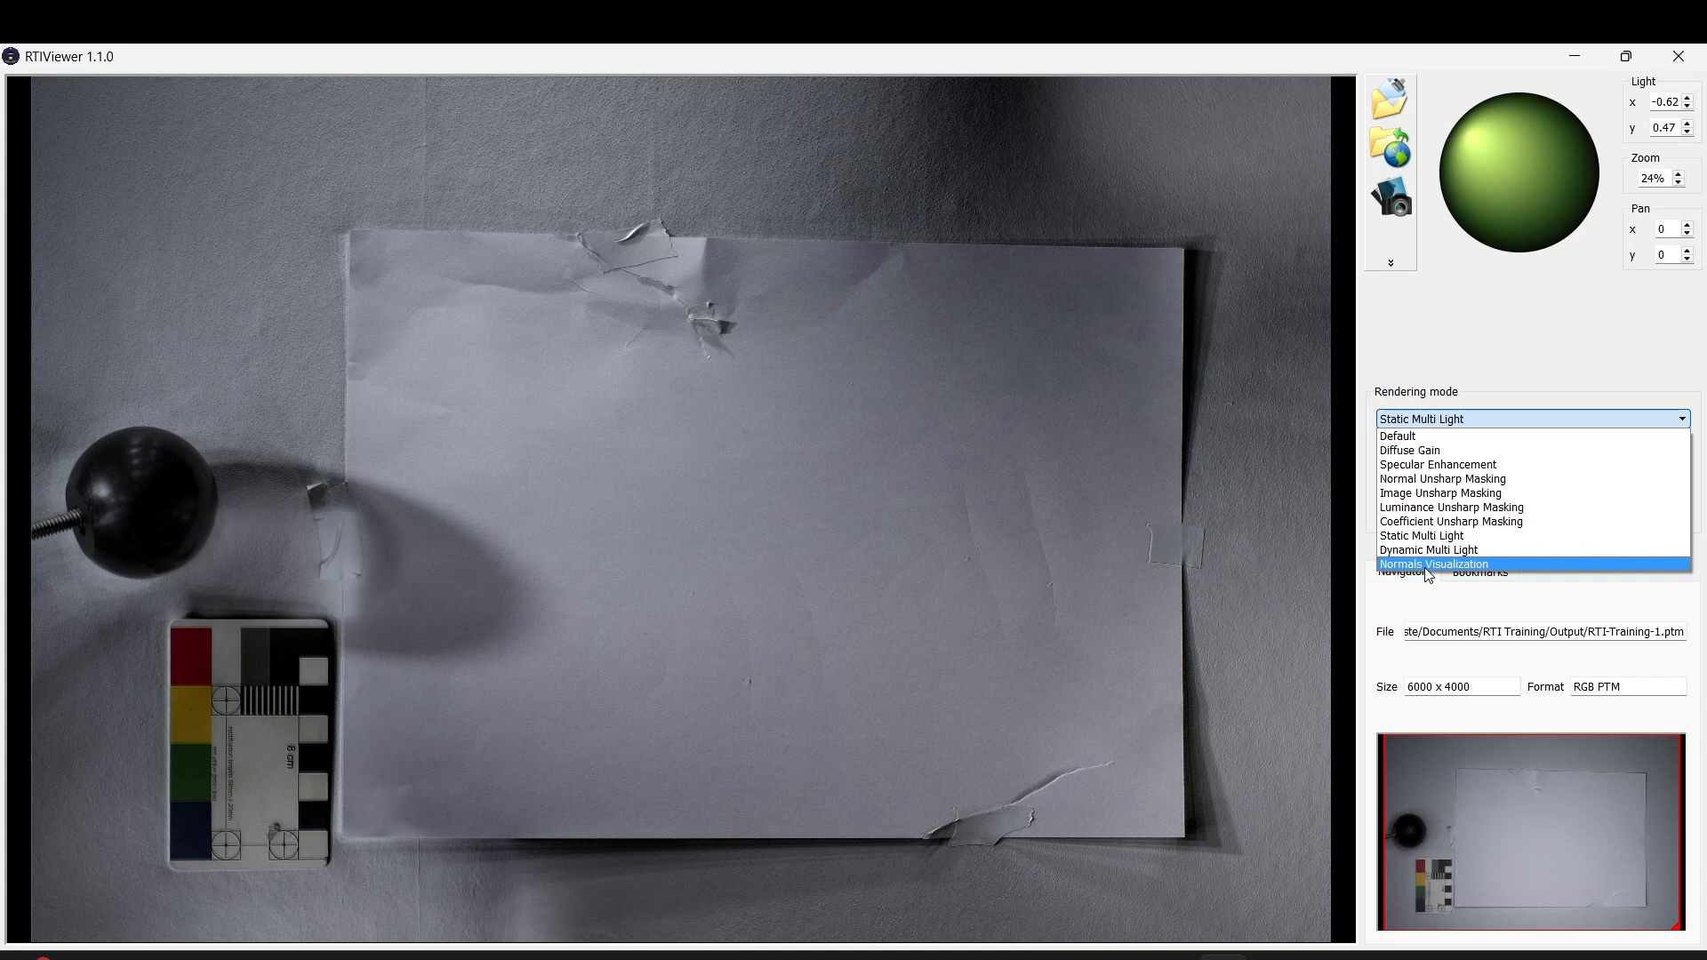
click(1424, 564)
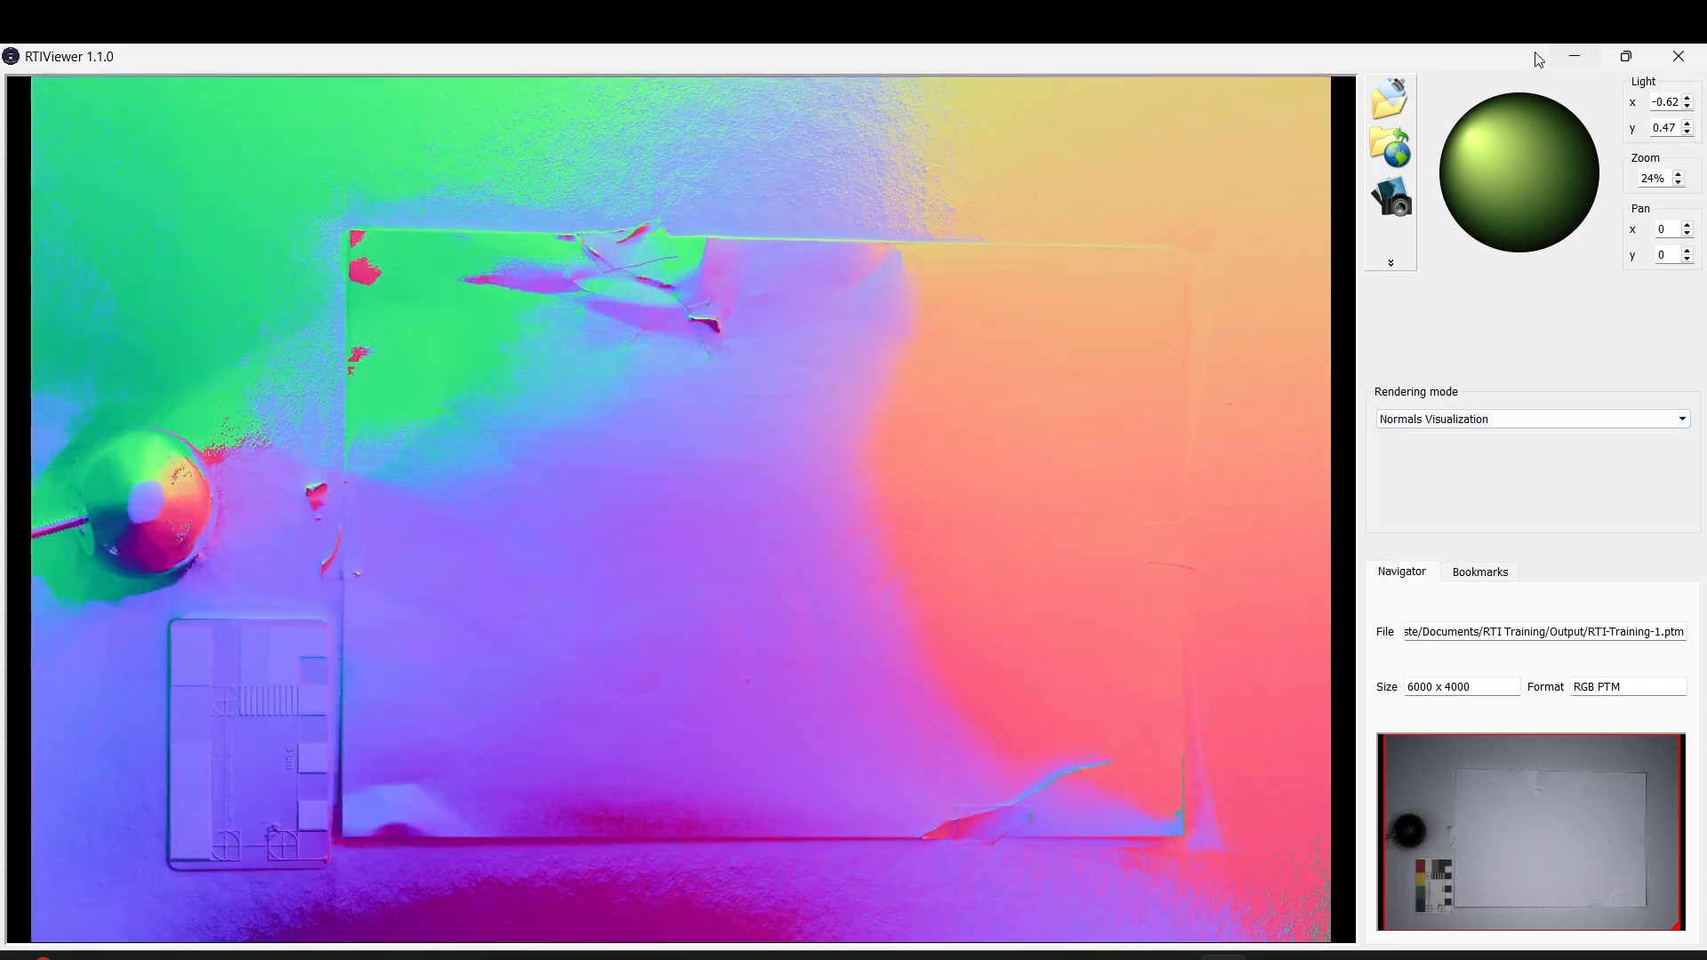
click(1485, 421)
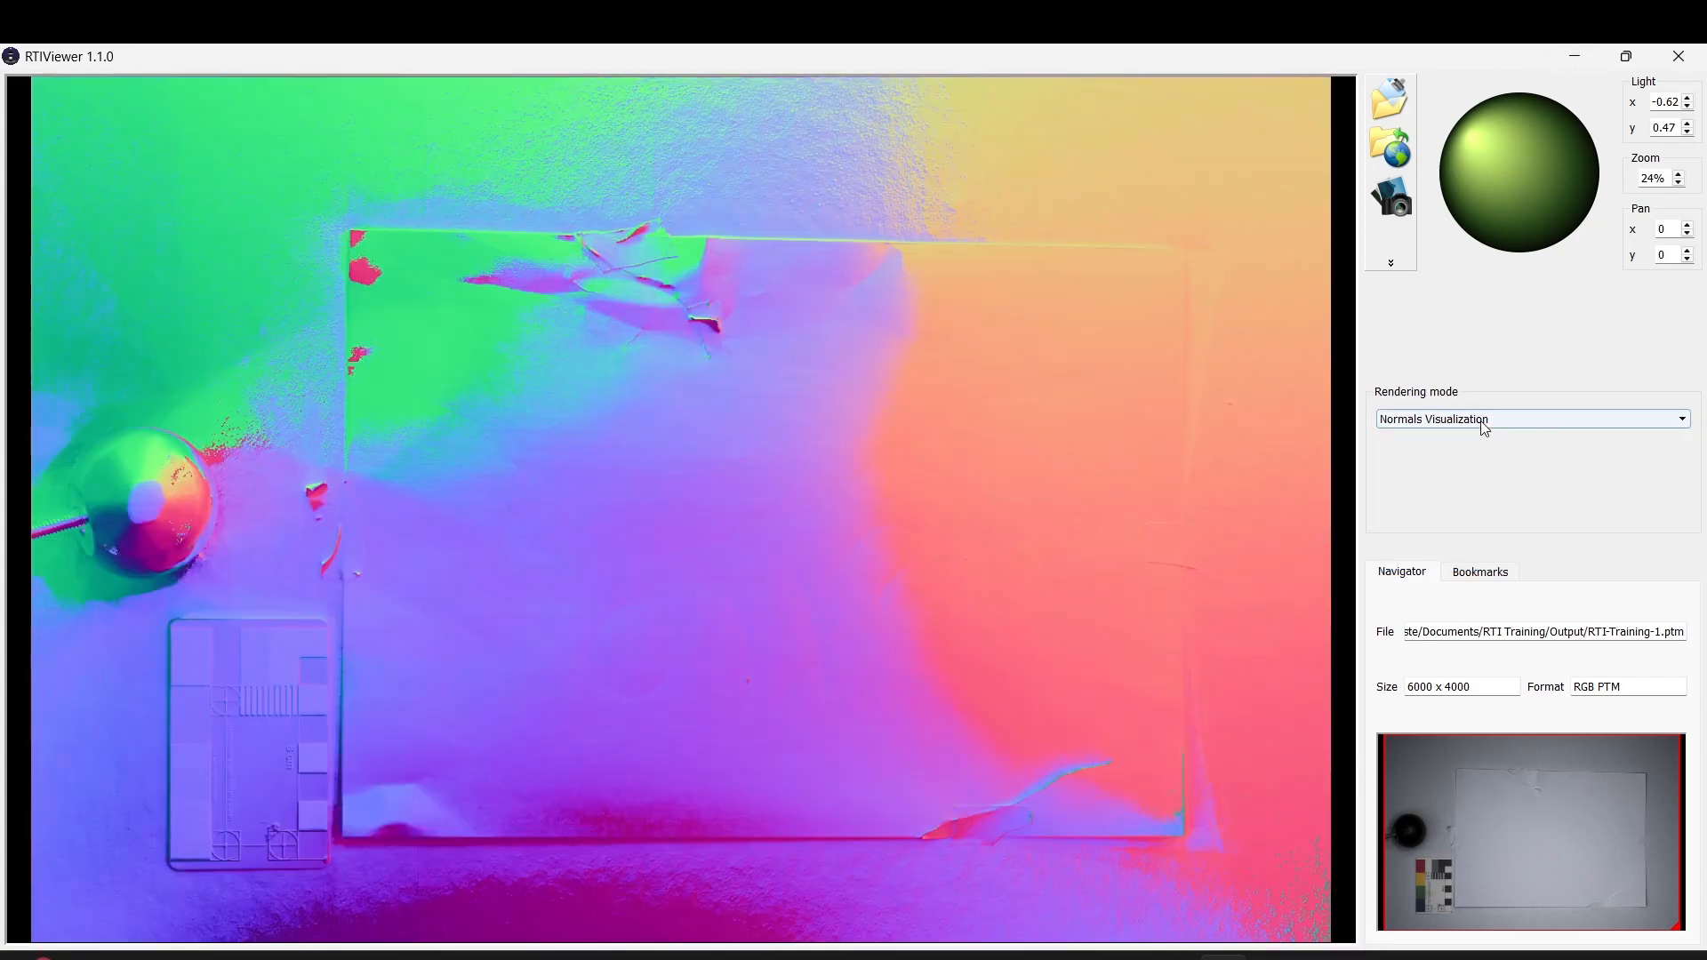